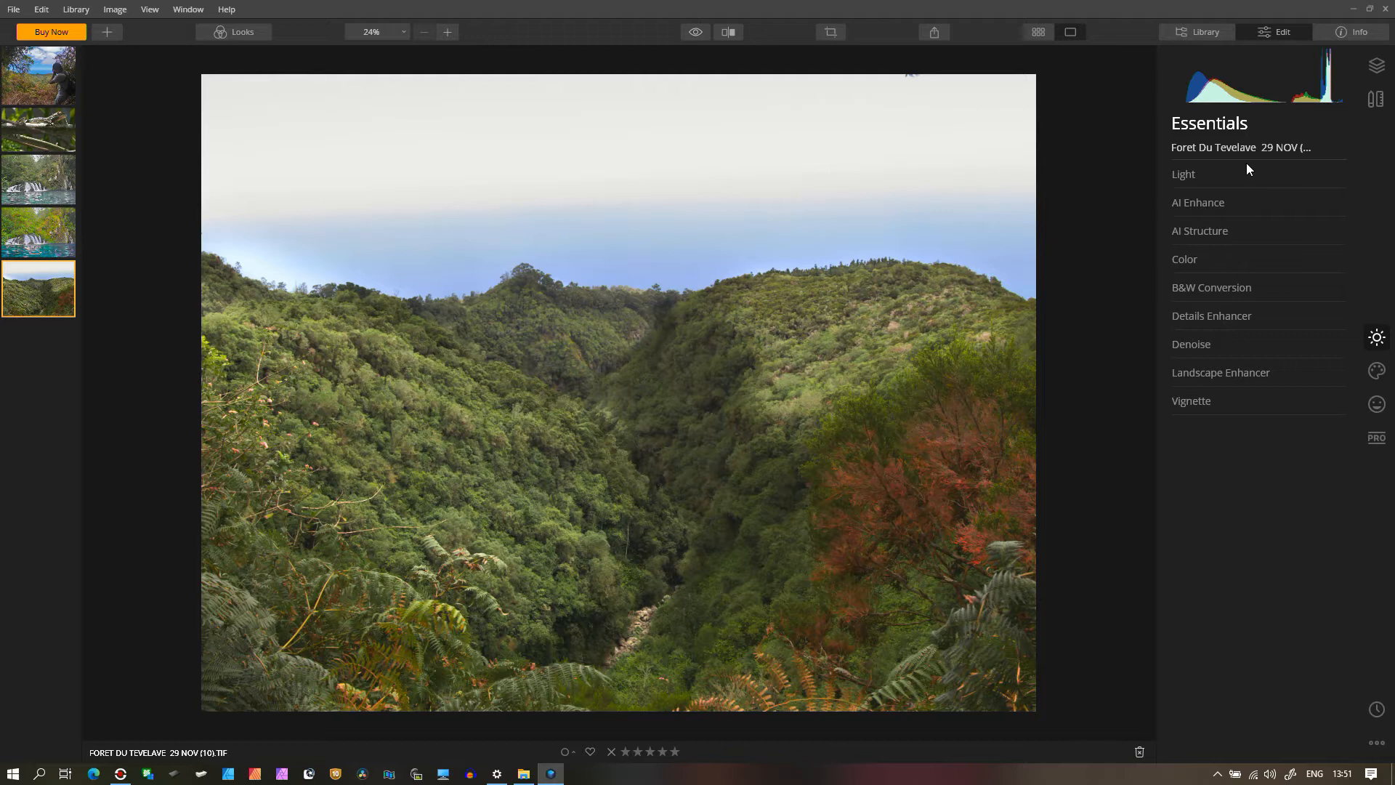
# Try the Essentials looks on the valley photo: AI Image Enhancer, Classic B&W, Contrast Enhancer, Haze Removal, Mood Enhancer and Remove Color Cast
pyautogui.click(240, 32)
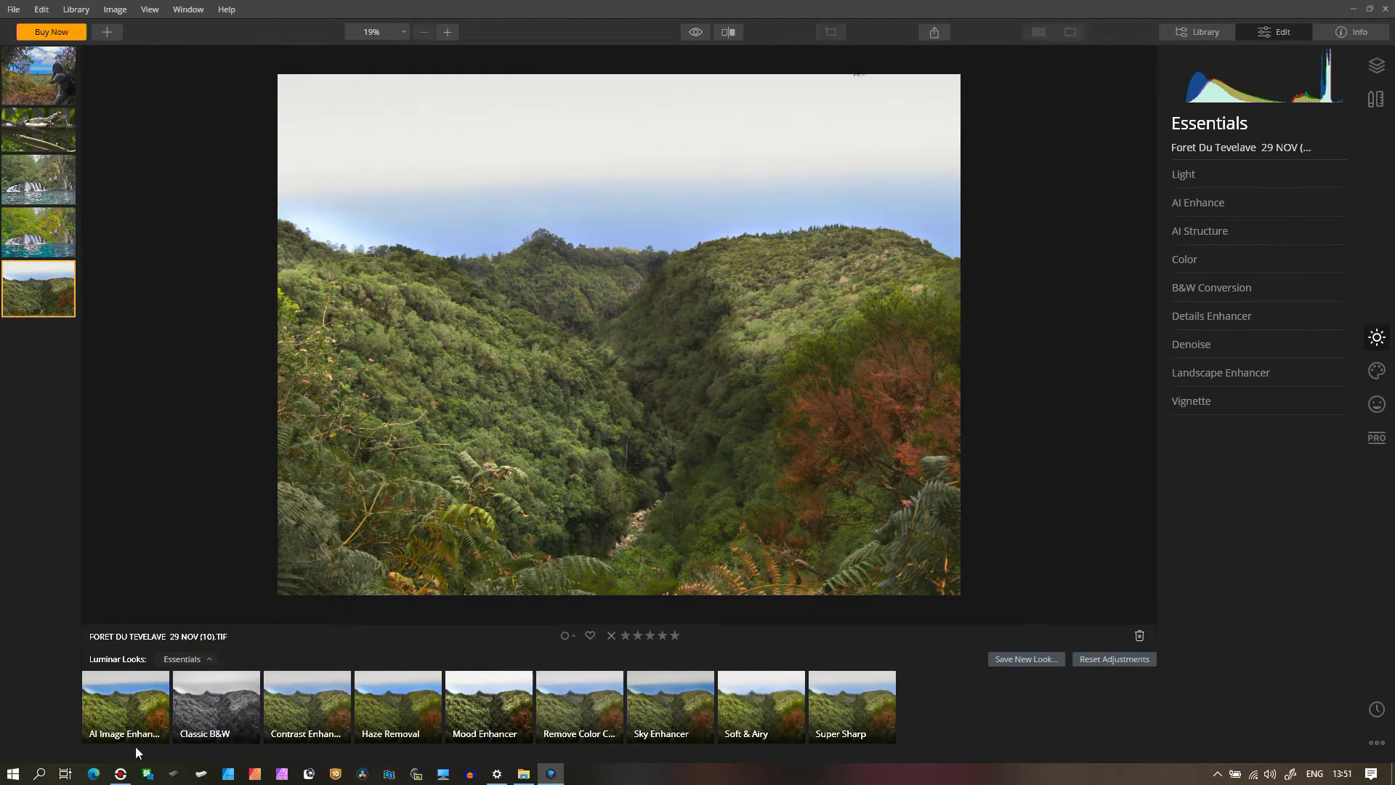
pyautogui.click(122, 730)
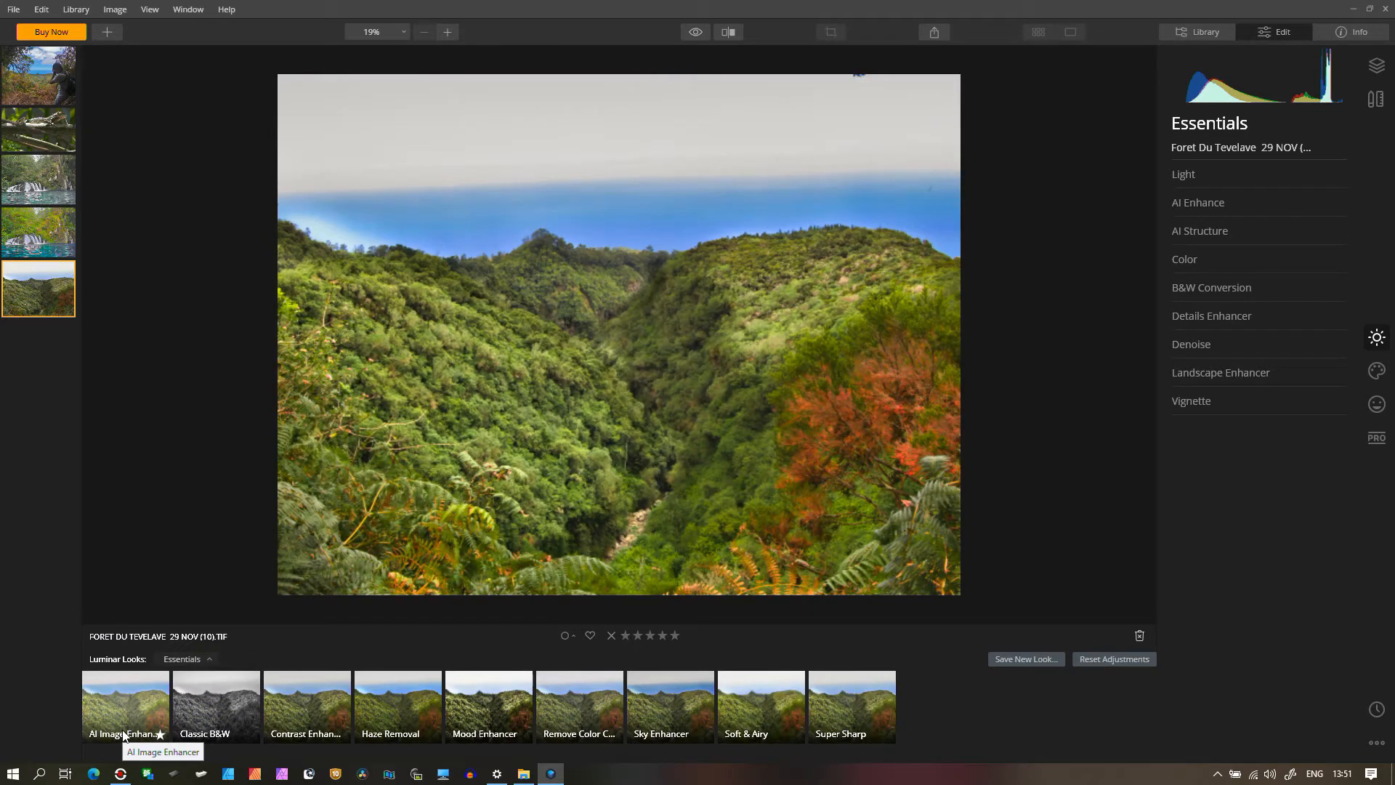
pyautogui.click(211, 719)
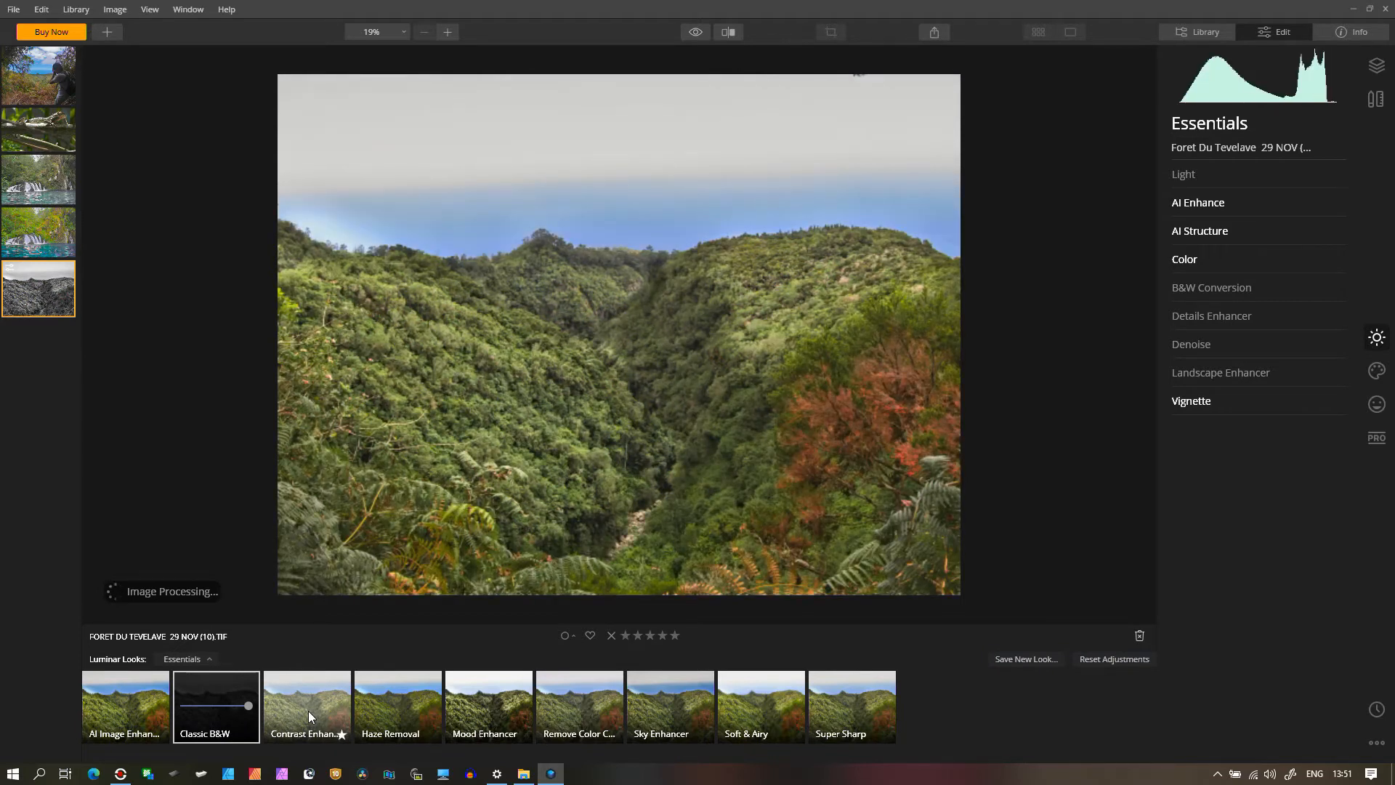
pyautogui.click(308, 712)
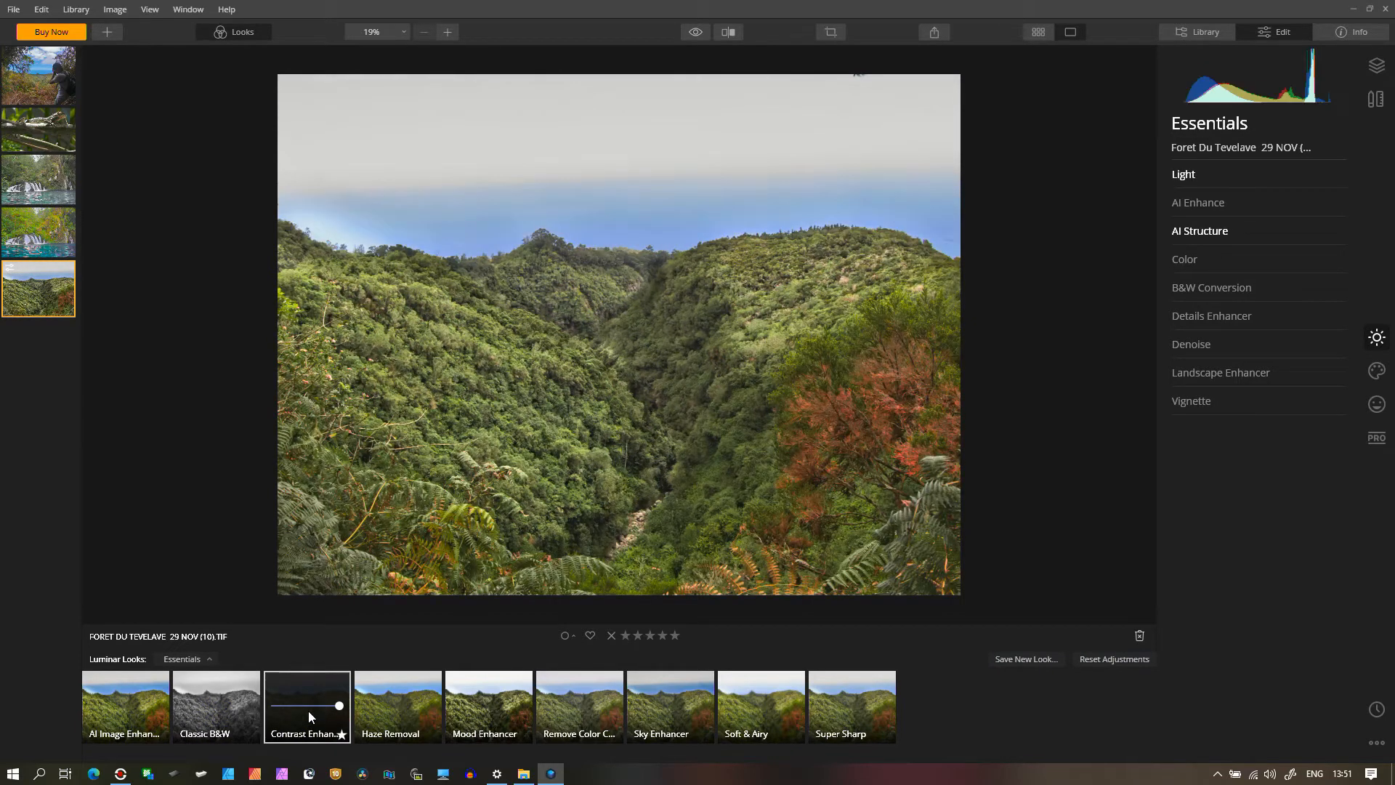
pyautogui.click(366, 711)
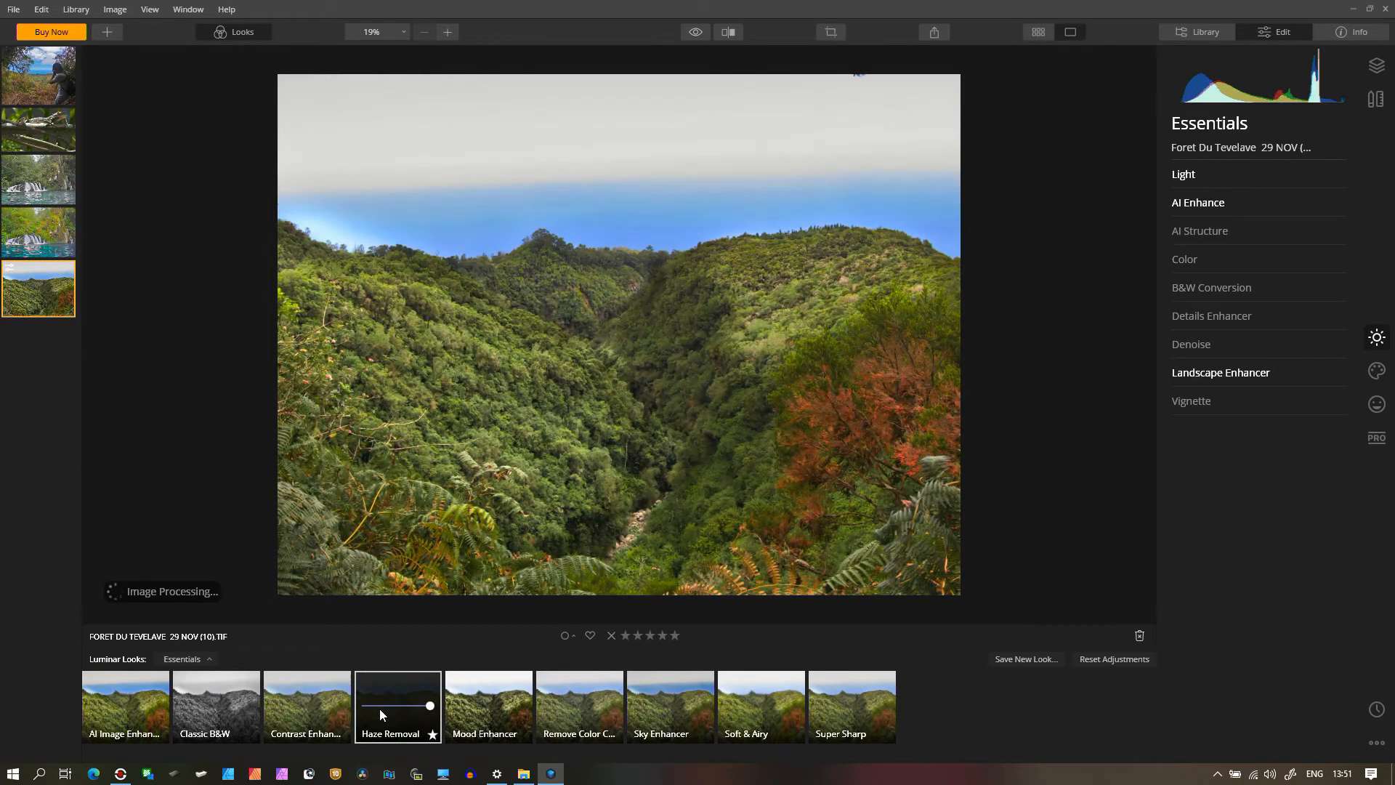
pyautogui.click(481, 712)
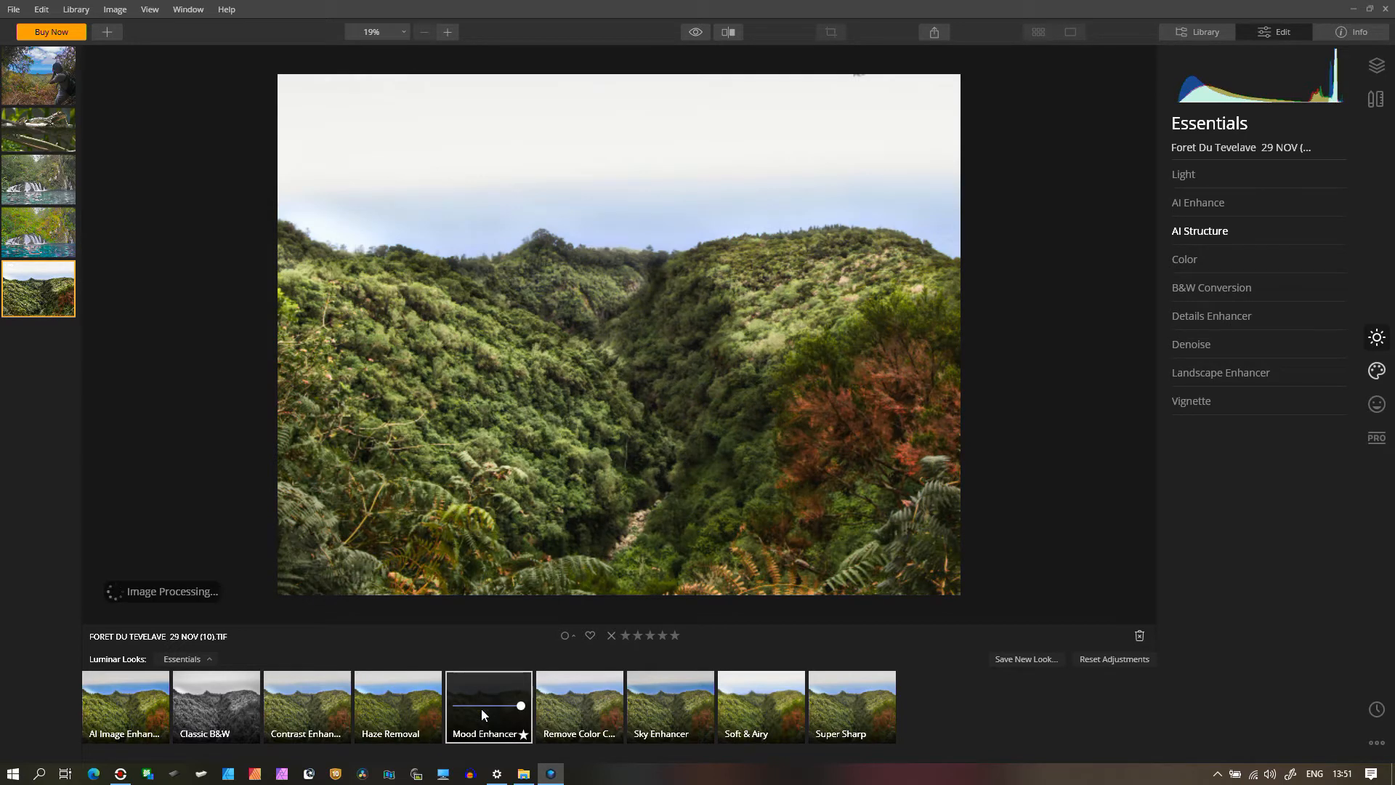
pyautogui.click(565, 713)
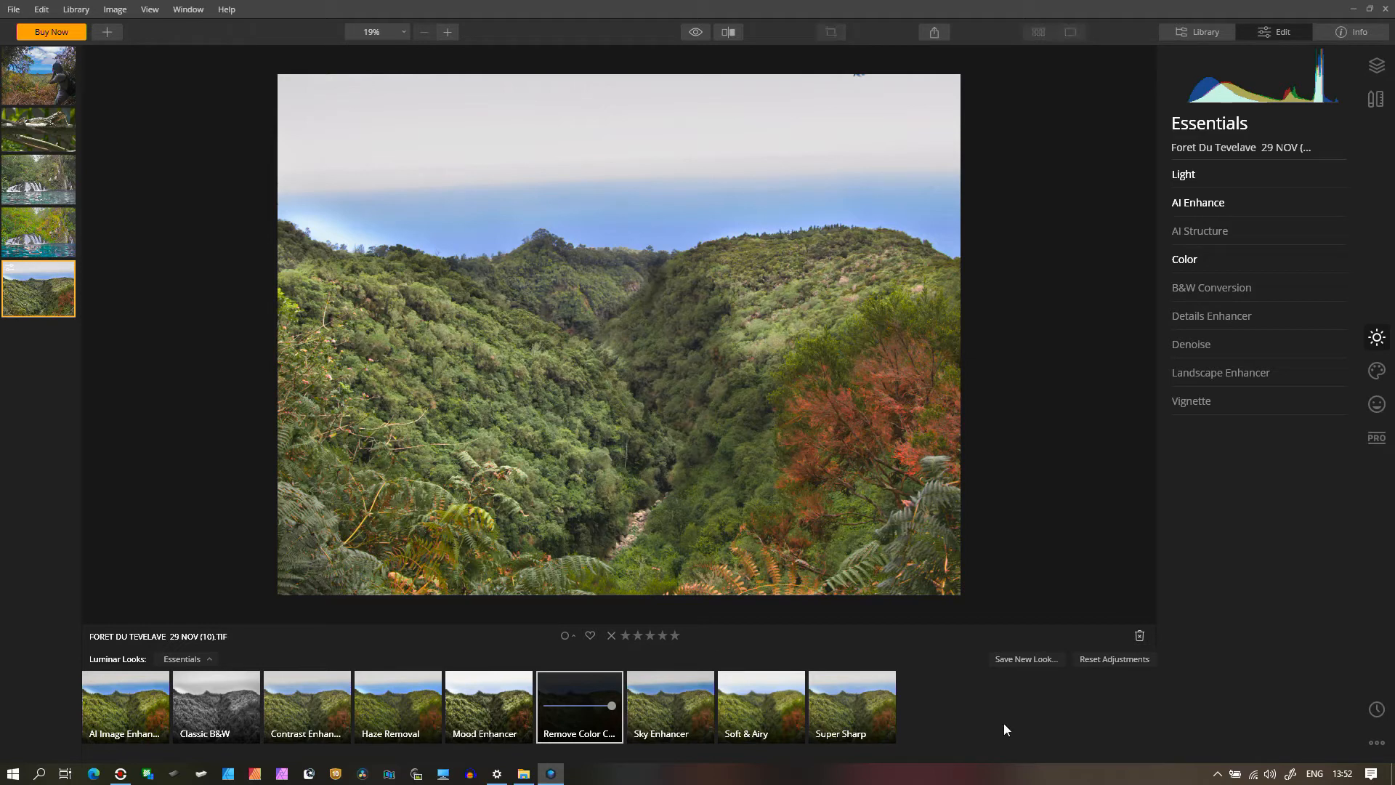
# Reset the adjustments applied by the look and hide the strip of Luminar Looks
pyautogui.click(1100, 658)
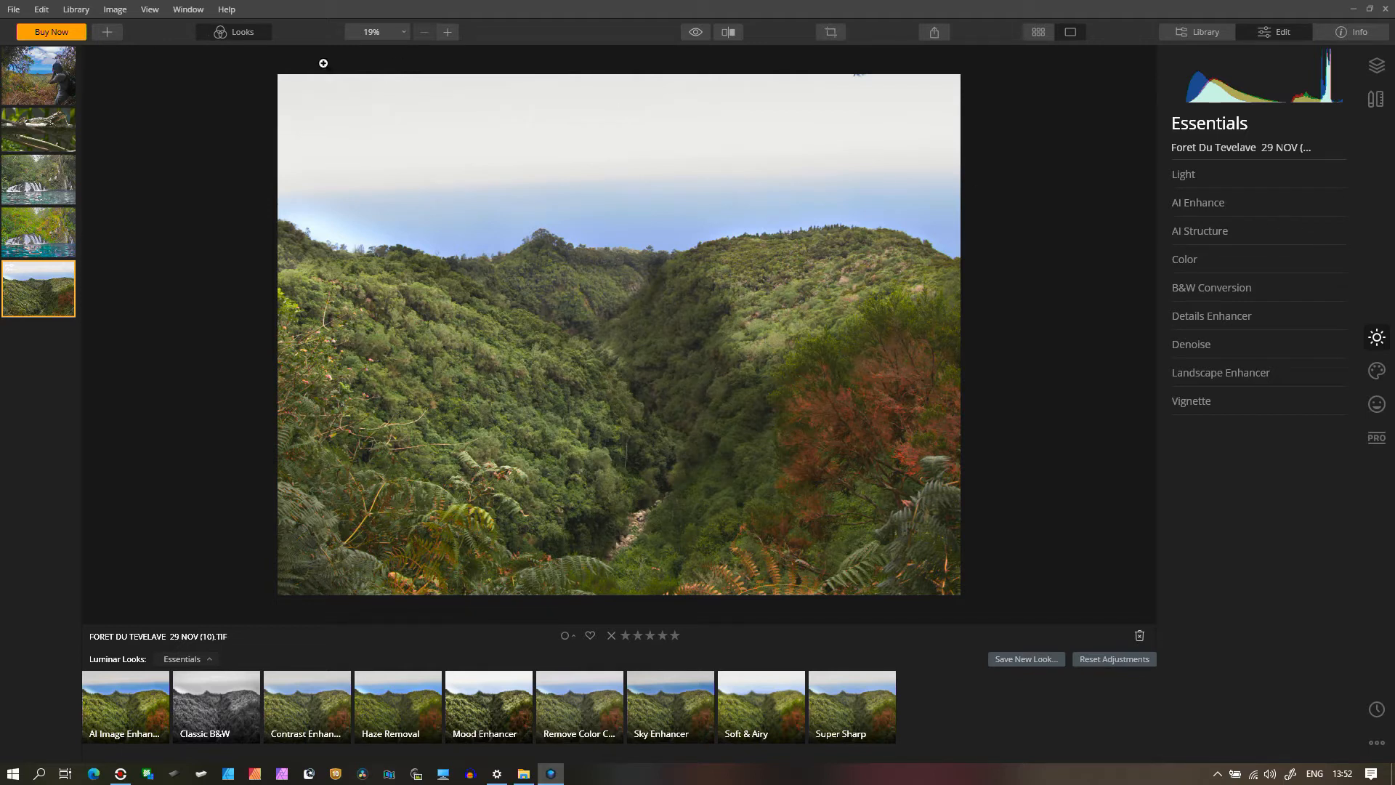
pyautogui.click(226, 35)
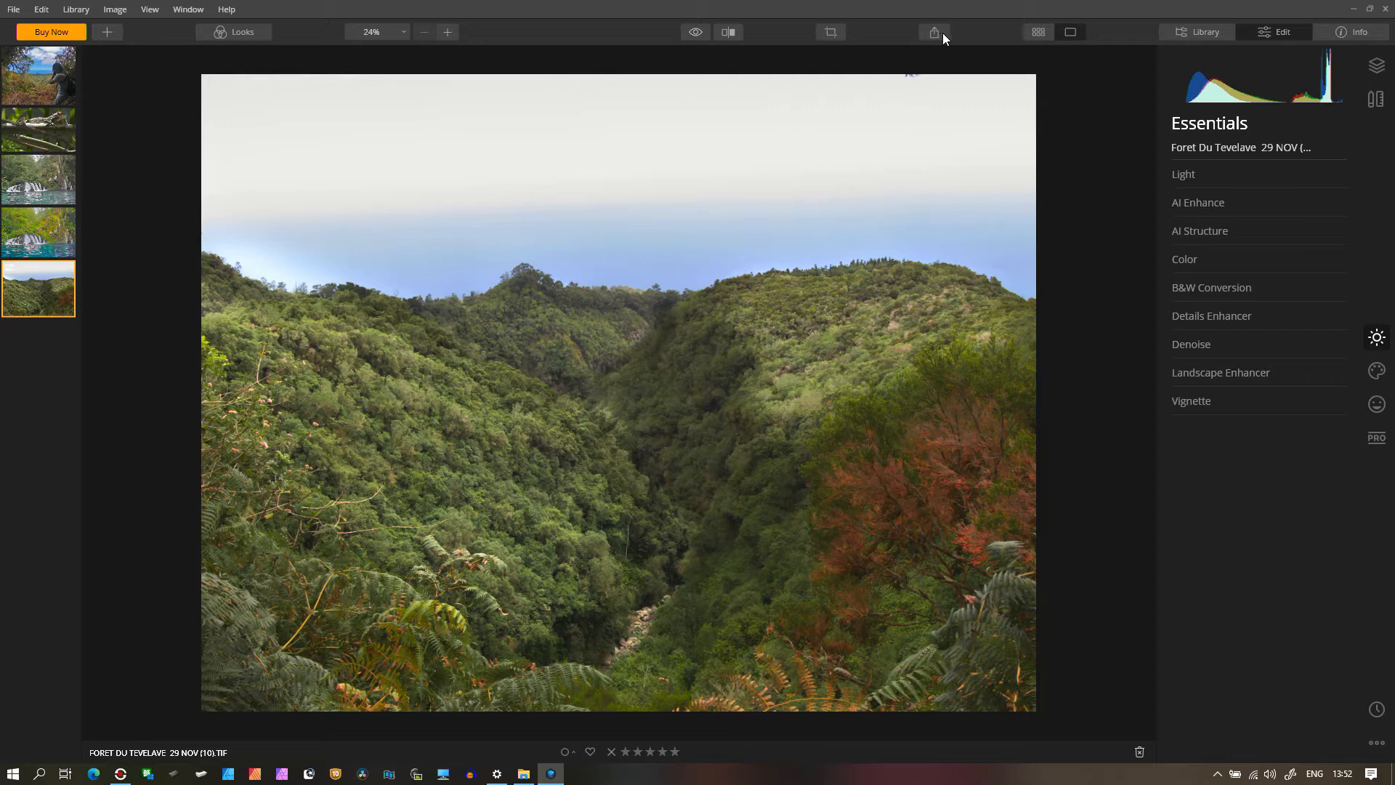
# View the library's shortcuts, albums and folders, and return to the editing tools
pyautogui.click(1187, 37)
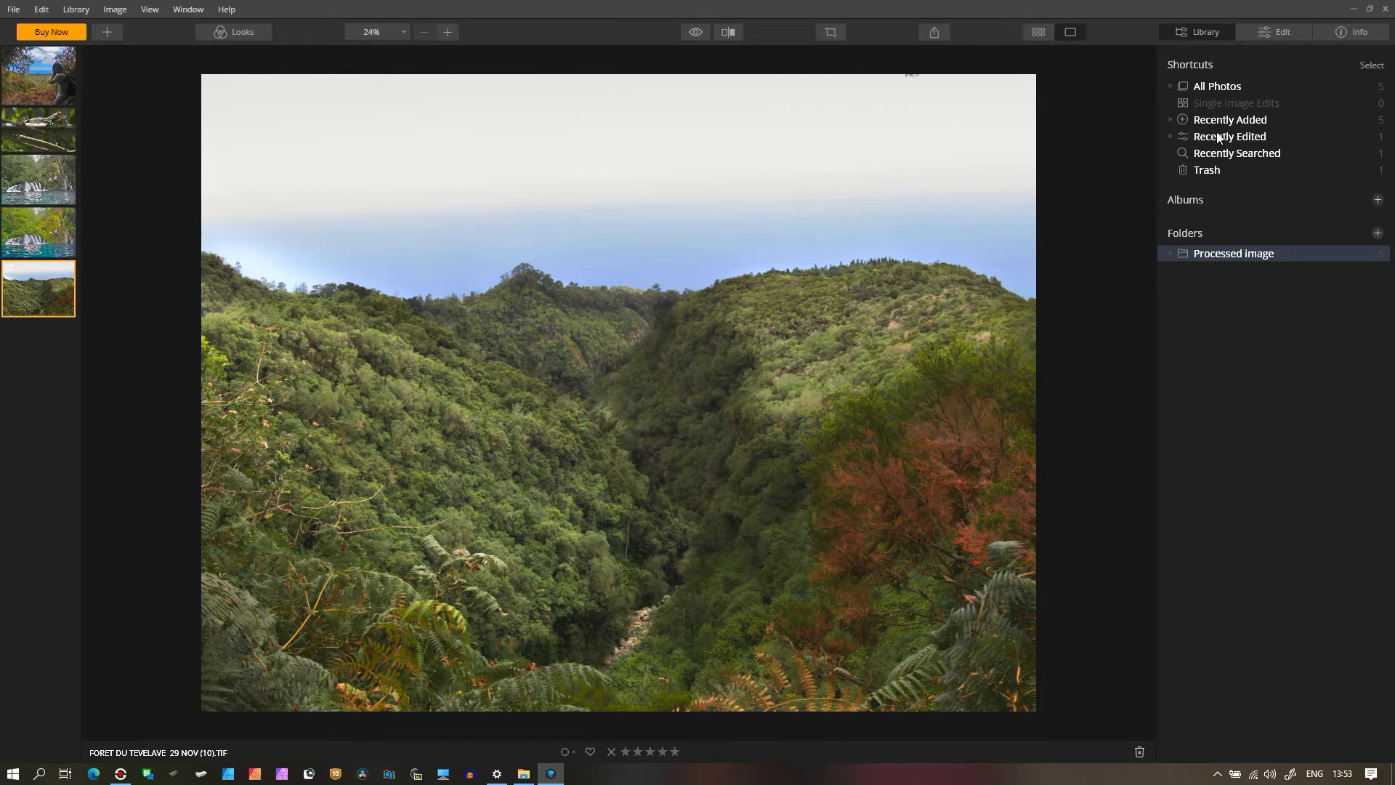
pyautogui.click(1245, 35)
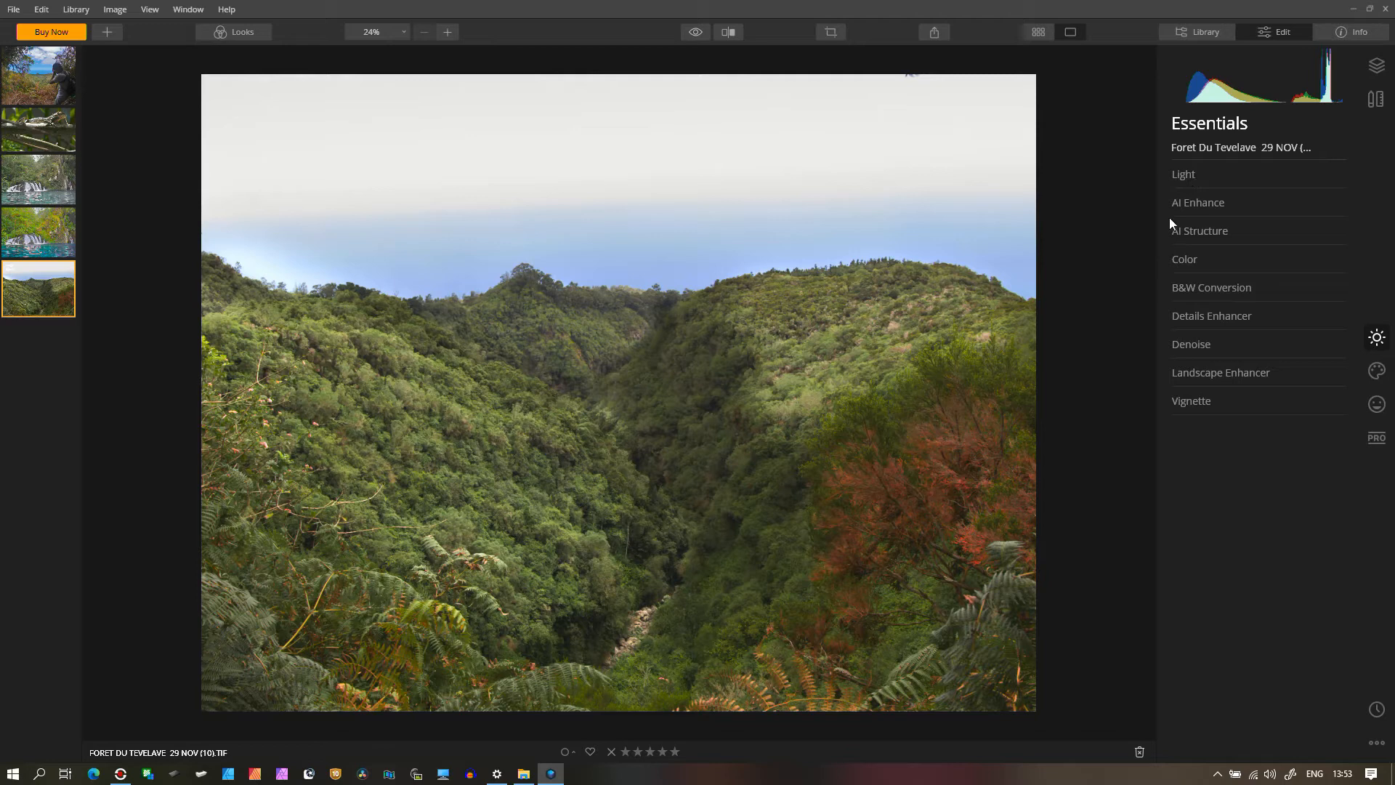
# Set the white balance in the Light tool by sampling the pale sky in the upper part of the photo
pyautogui.click(1178, 178)
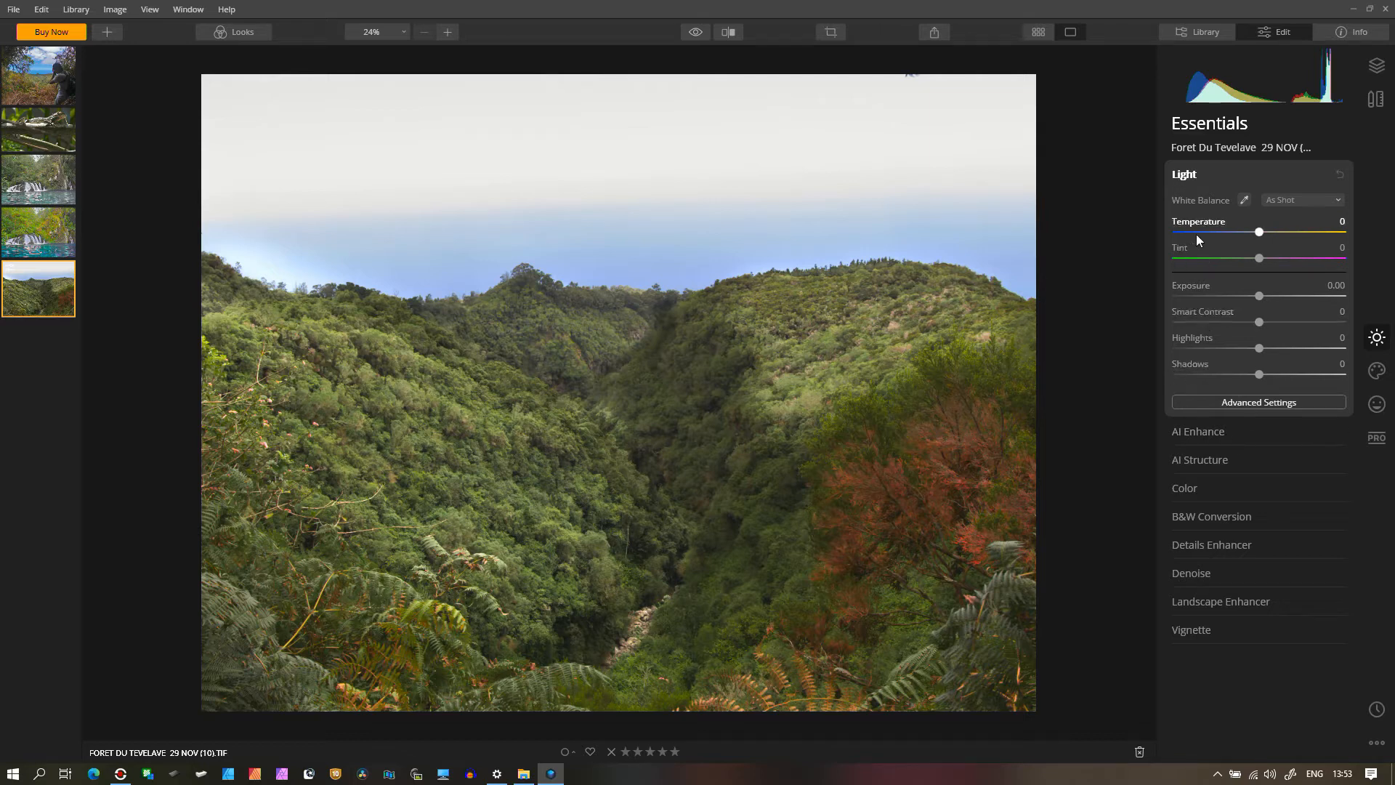
pyautogui.click(1243, 200)
pyautogui.click(630, 116)
pyautogui.click(1192, 176)
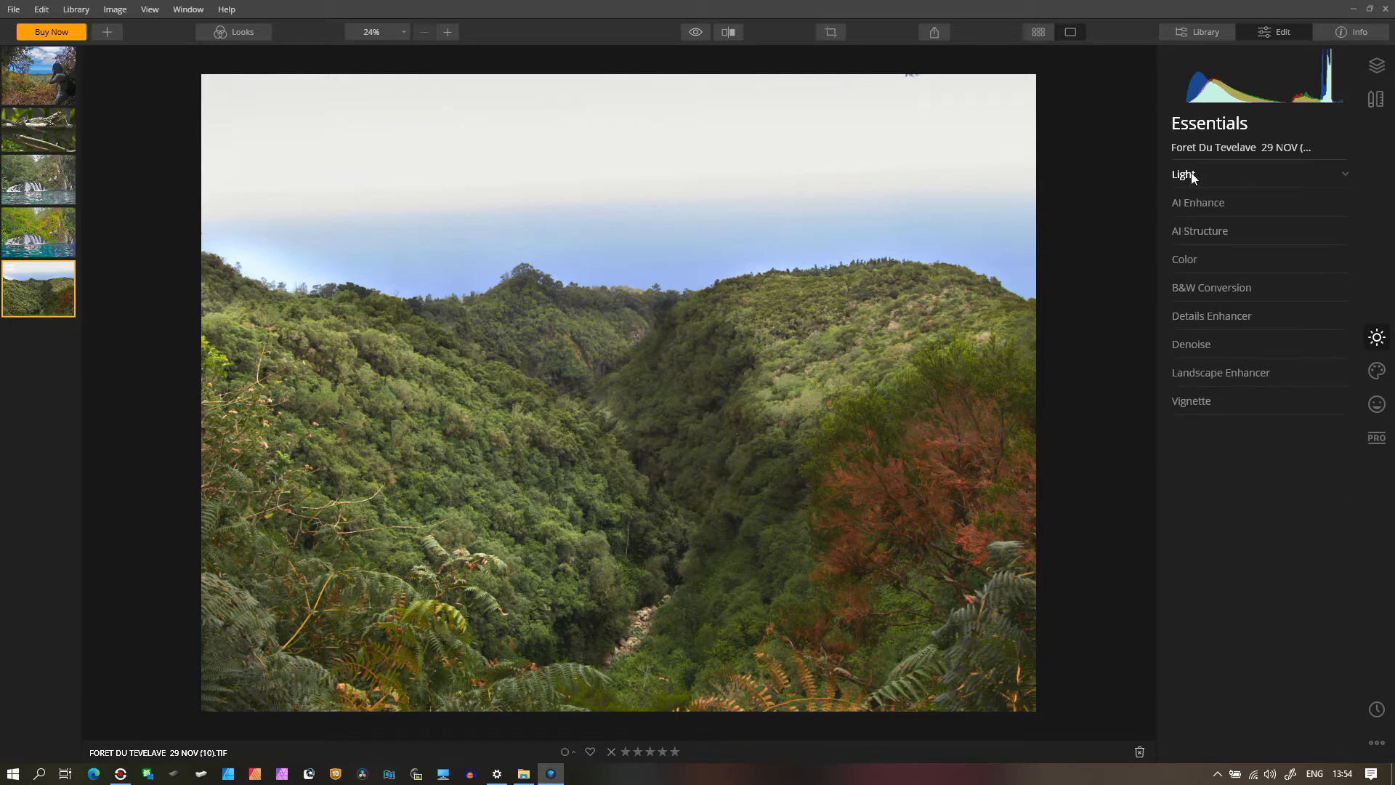
# Try AI Enhance with AI Accent at 27, inspect the foliage at 100%, and reset the tool
pyautogui.click(1192, 203)
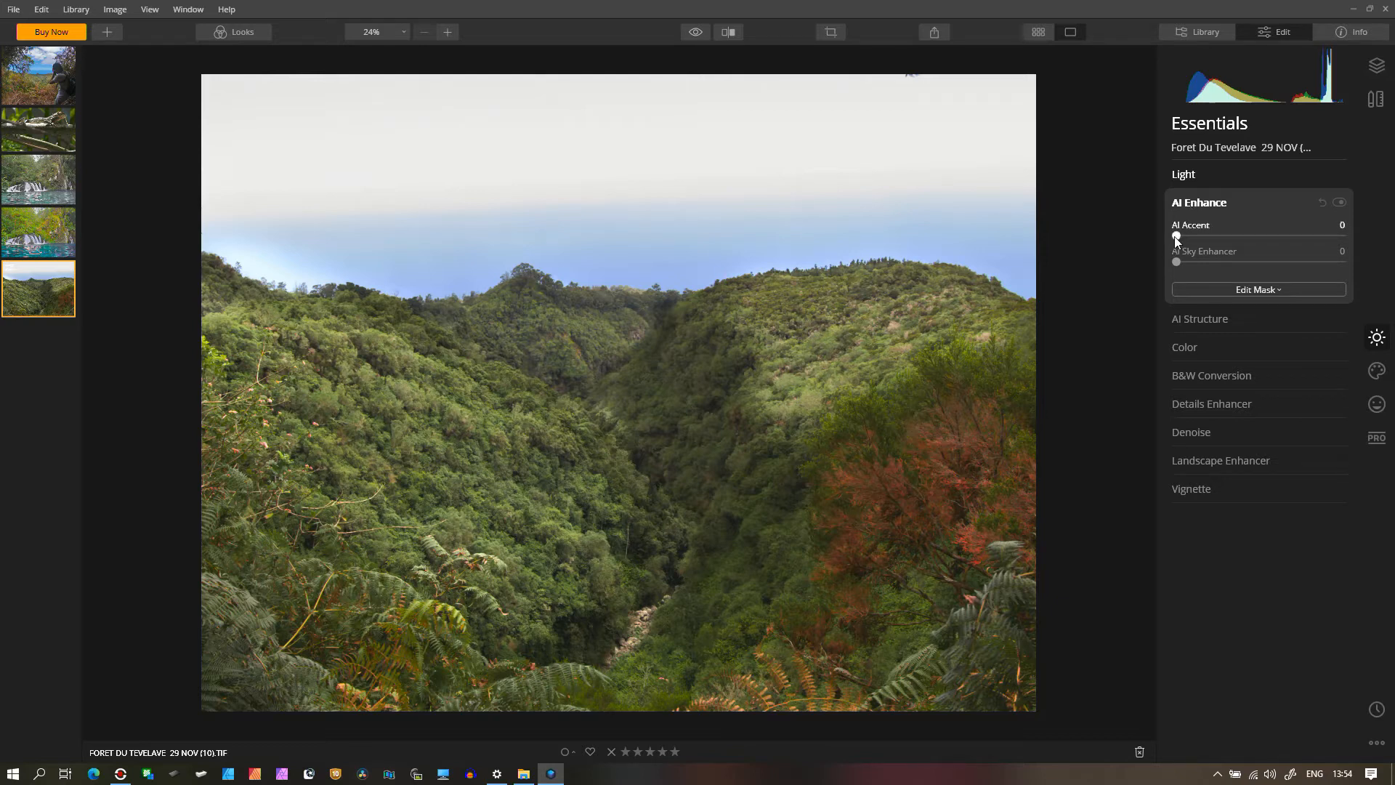
pyautogui.moveTo(1178, 237); pyautogui.dragTo(1222, 235)
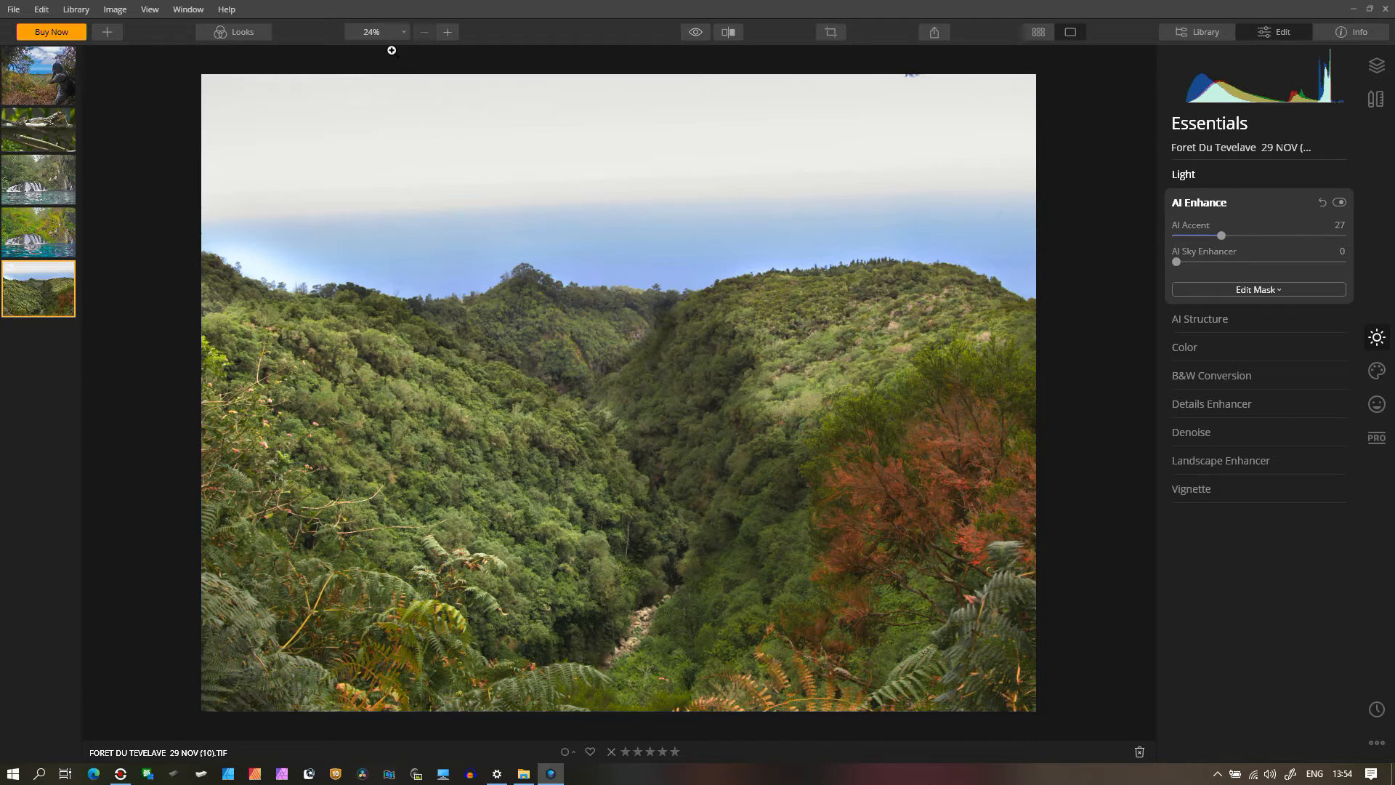
pyautogui.click(450, 33)
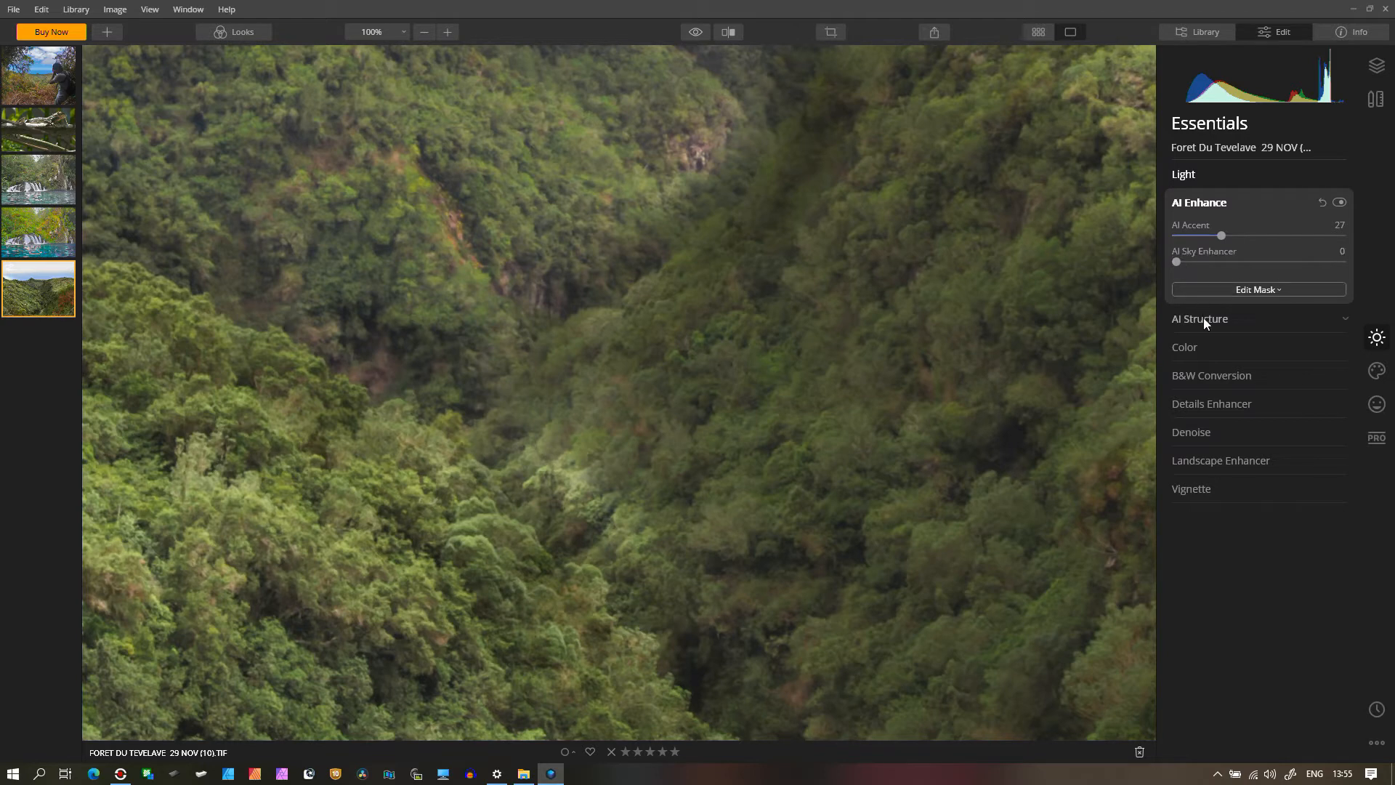
pyautogui.click(1322, 202)
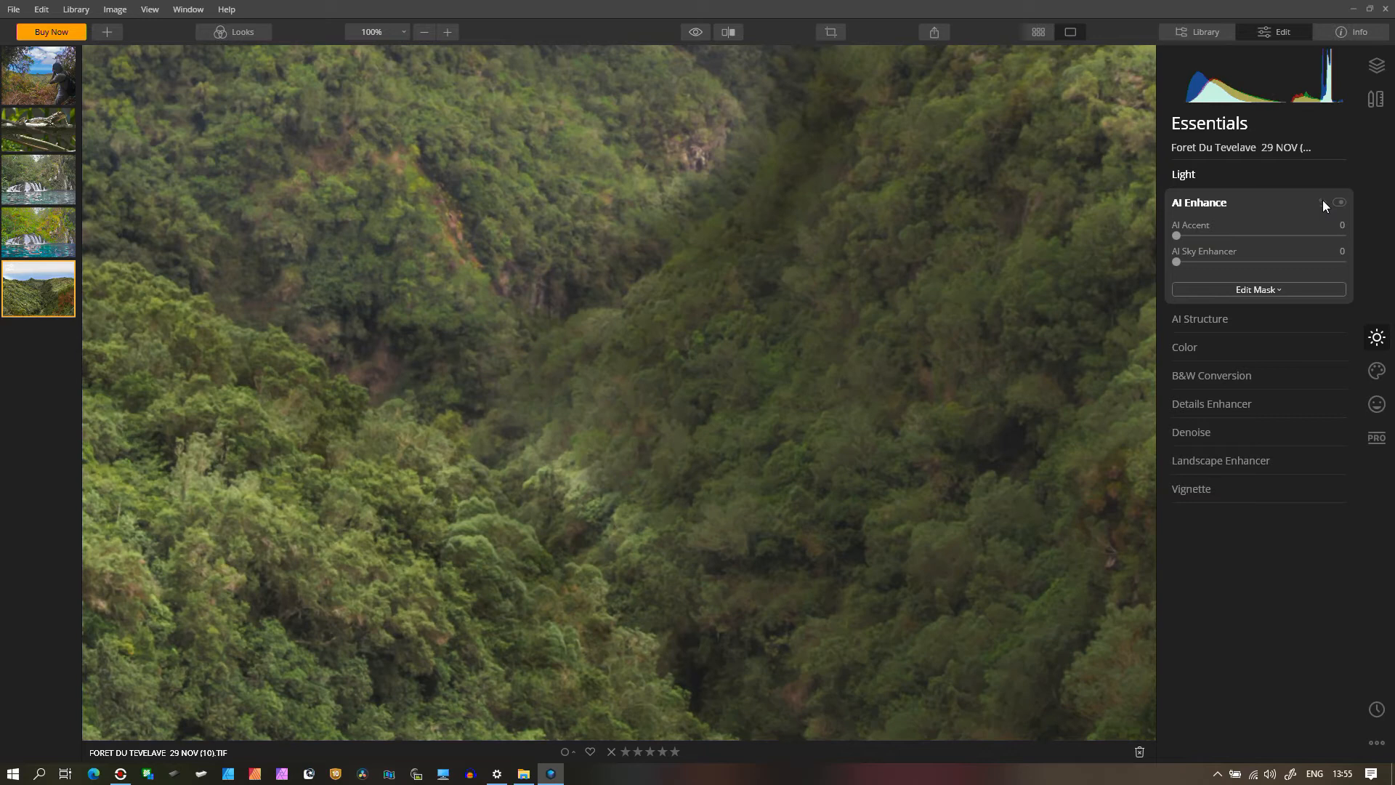
# Try an AI Structure amount of 54, judging it on the red shrub up close and on the whole photo
pyautogui.click(1223, 320)
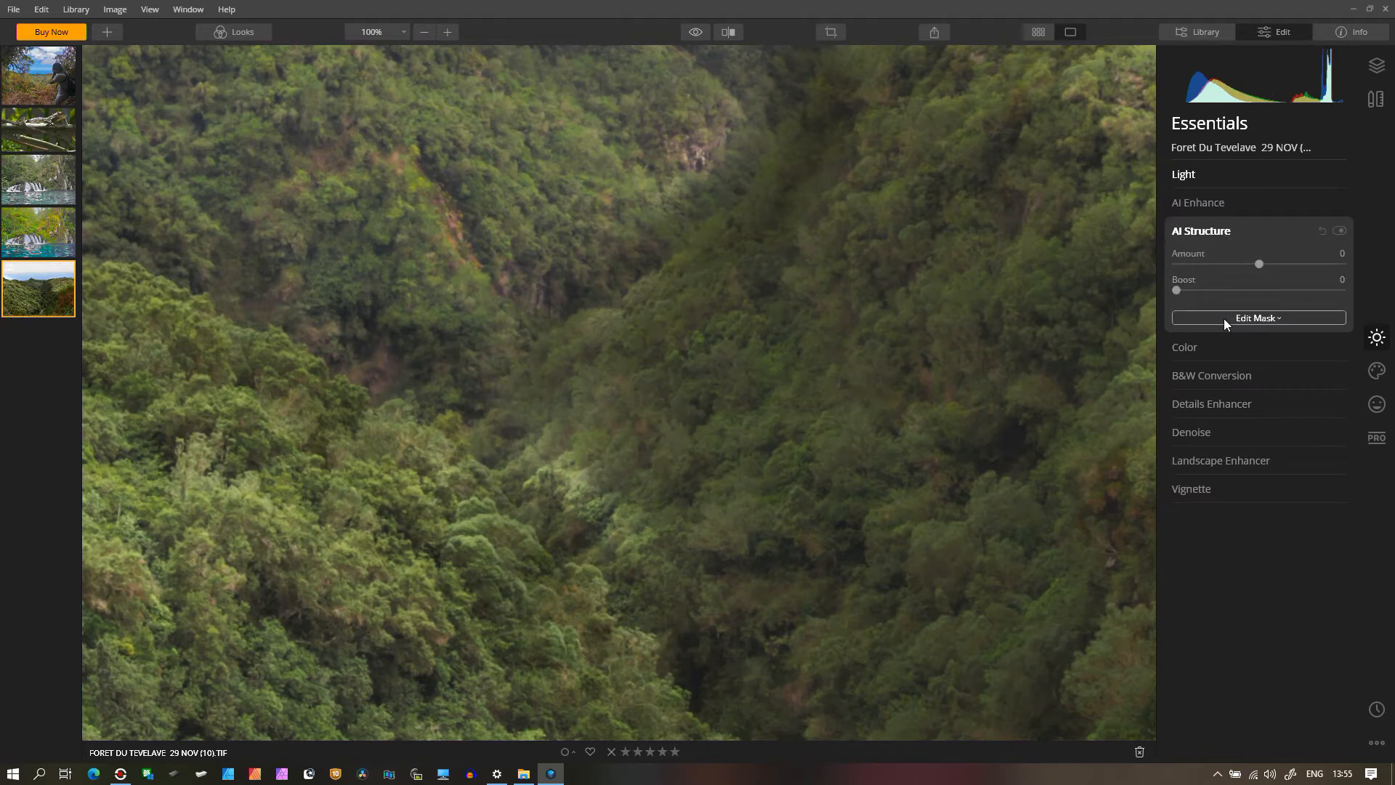
pyautogui.moveTo(862, 371); pyautogui.dragTo(225, 480)
pyautogui.moveTo(729, 472); pyautogui.dragTo(501, 187)
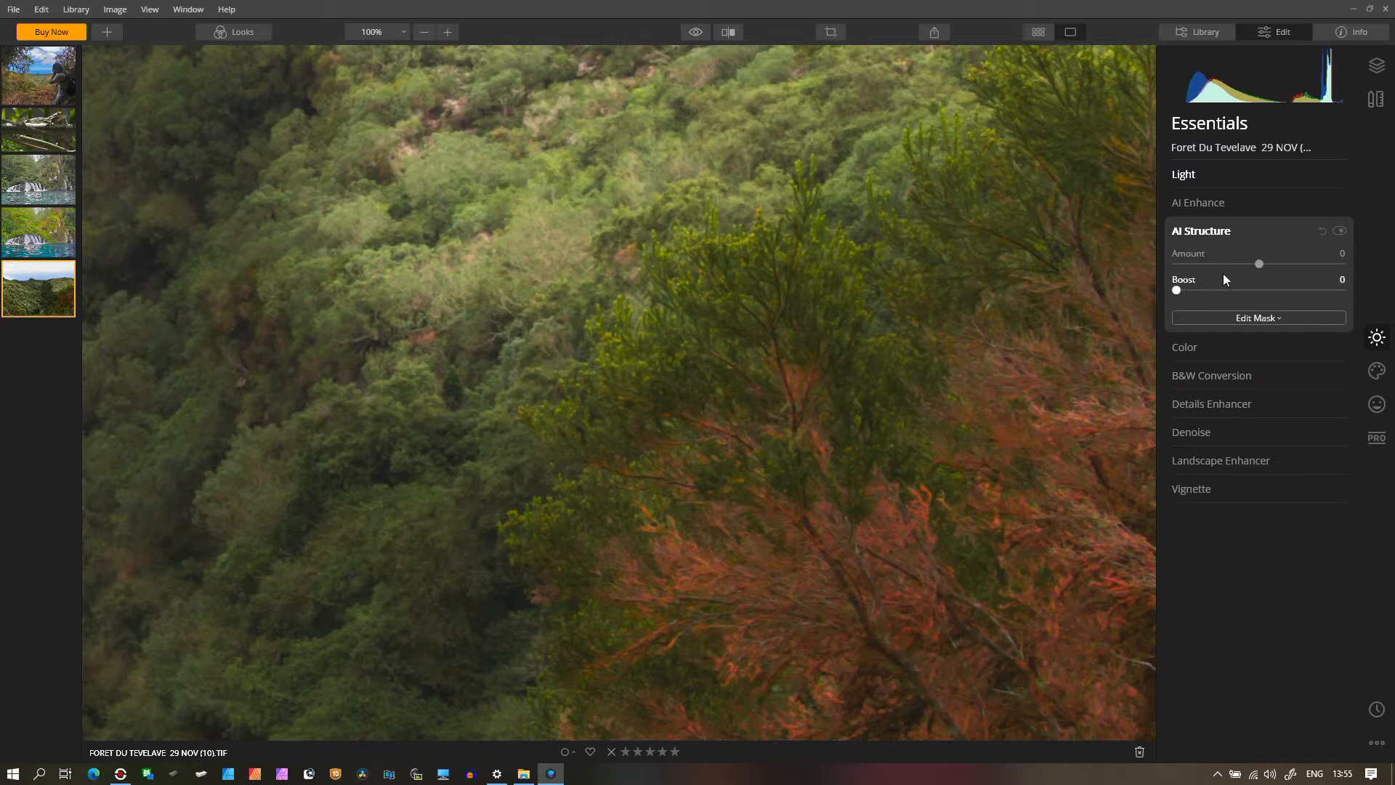
pyautogui.moveTo(1258, 263); pyautogui.dragTo(1291, 272)
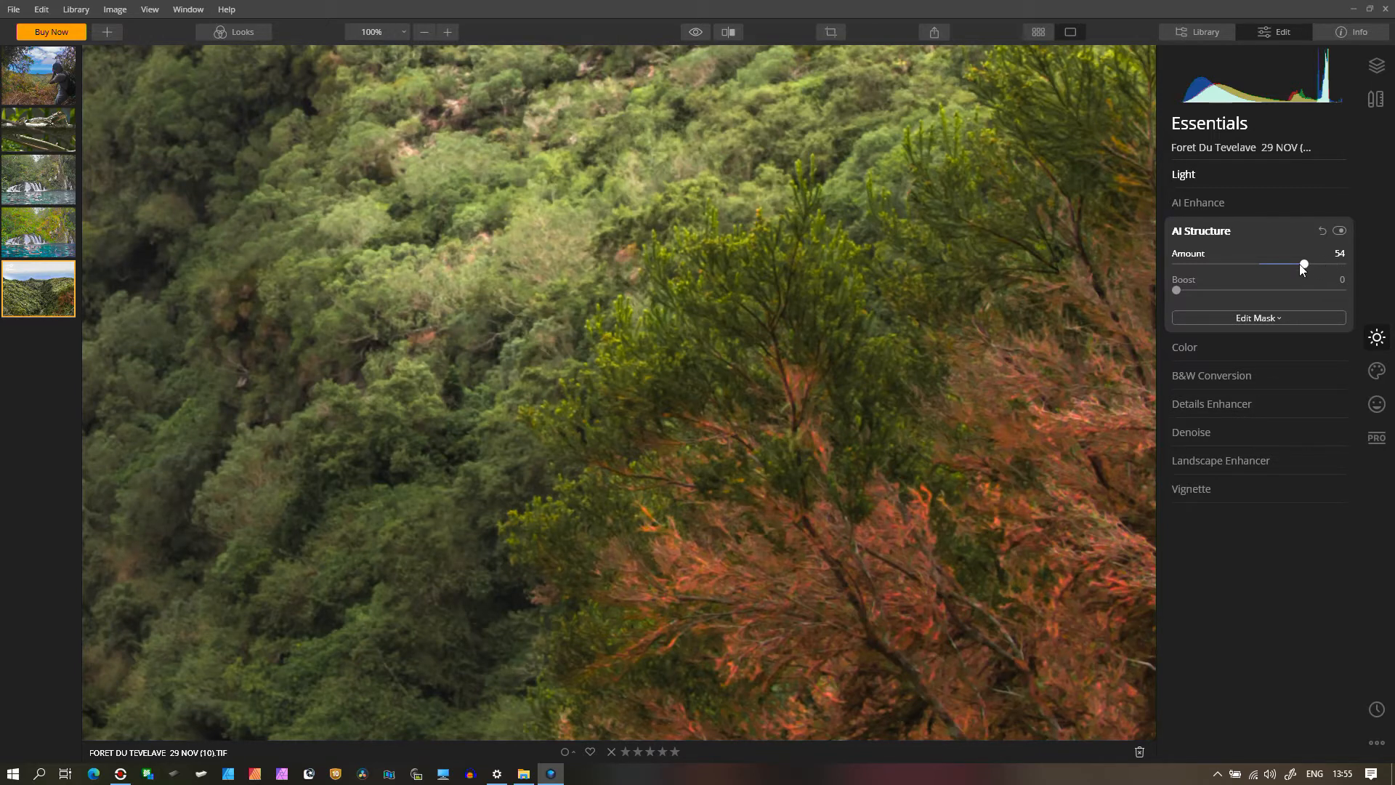
pyautogui.click(426, 34)
pyautogui.click(425, 35)
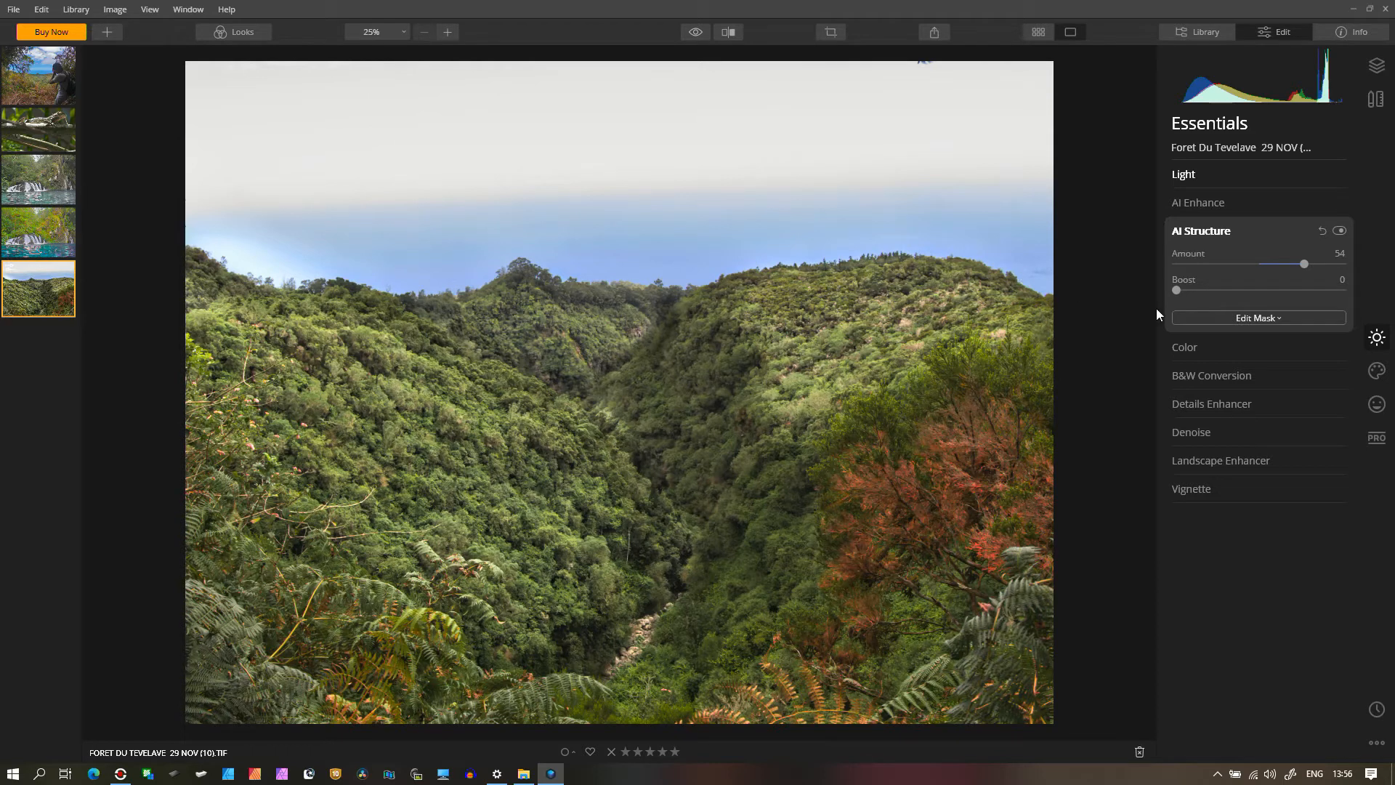
# Try AI Structure with Amount at 21 and Boost raised to 55 and beyond, and reset the tool
pyautogui.click(1276, 264)
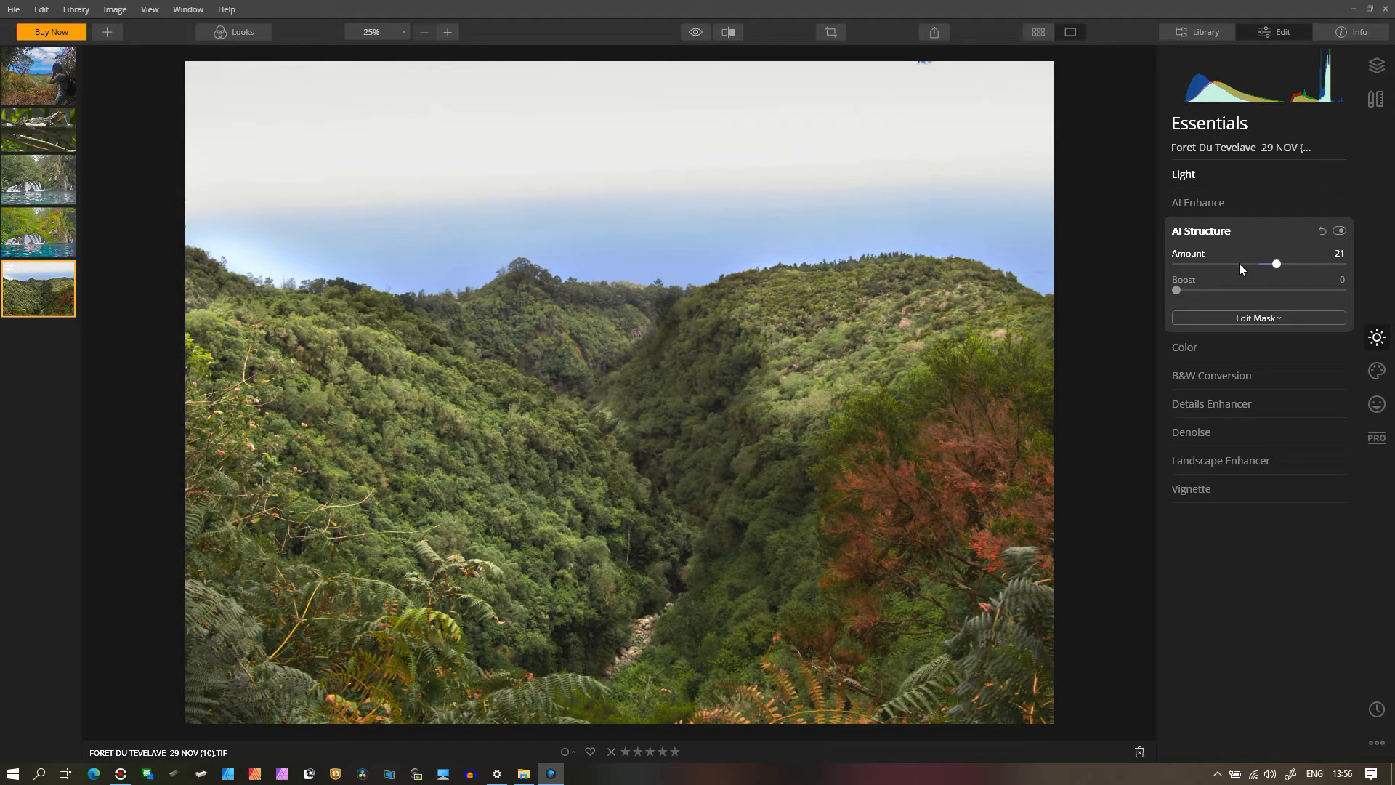
pyautogui.moveTo(1176, 291); pyautogui.dragTo(1268, 293)
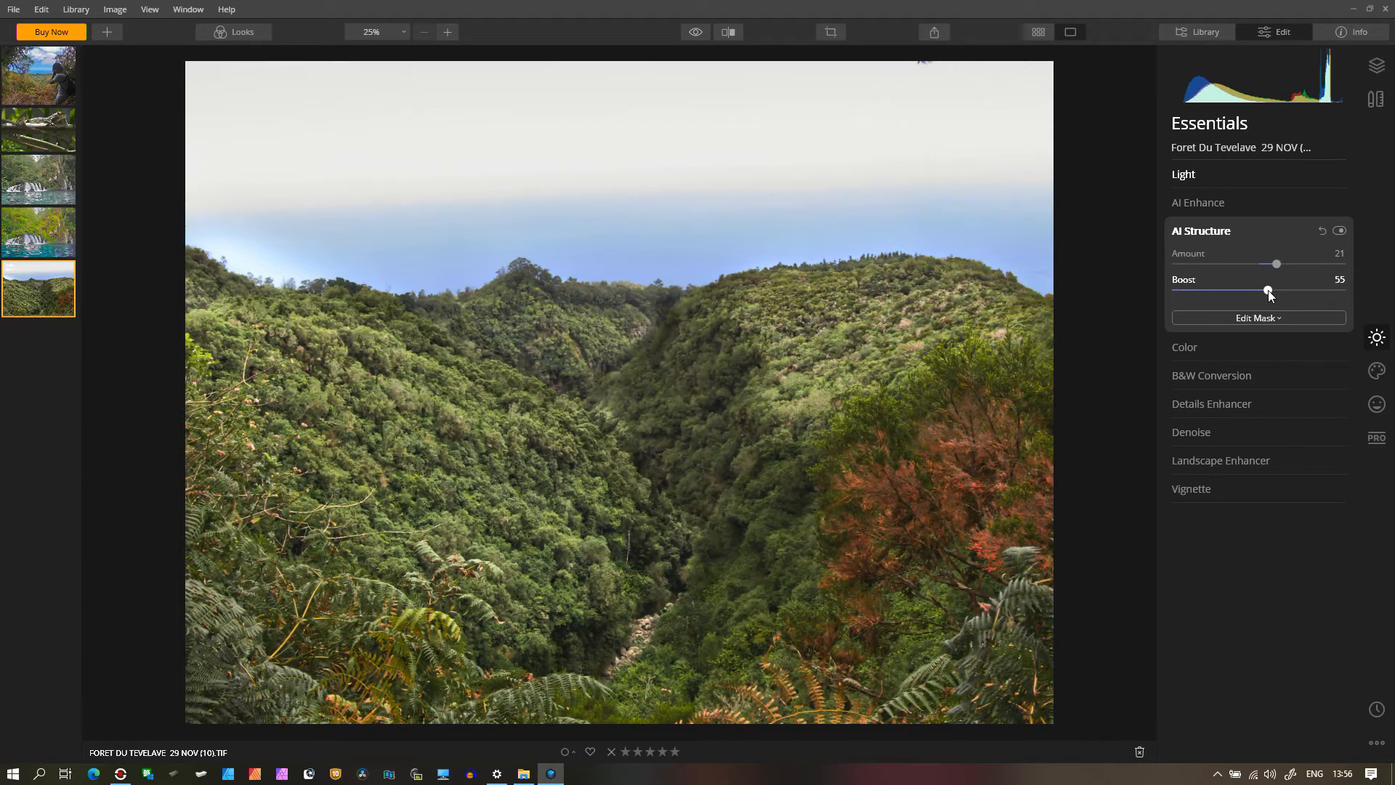
pyautogui.moveTo(1269, 292); pyautogui.dragTo(1294, 290)
pyautogui.click(1322, 233)
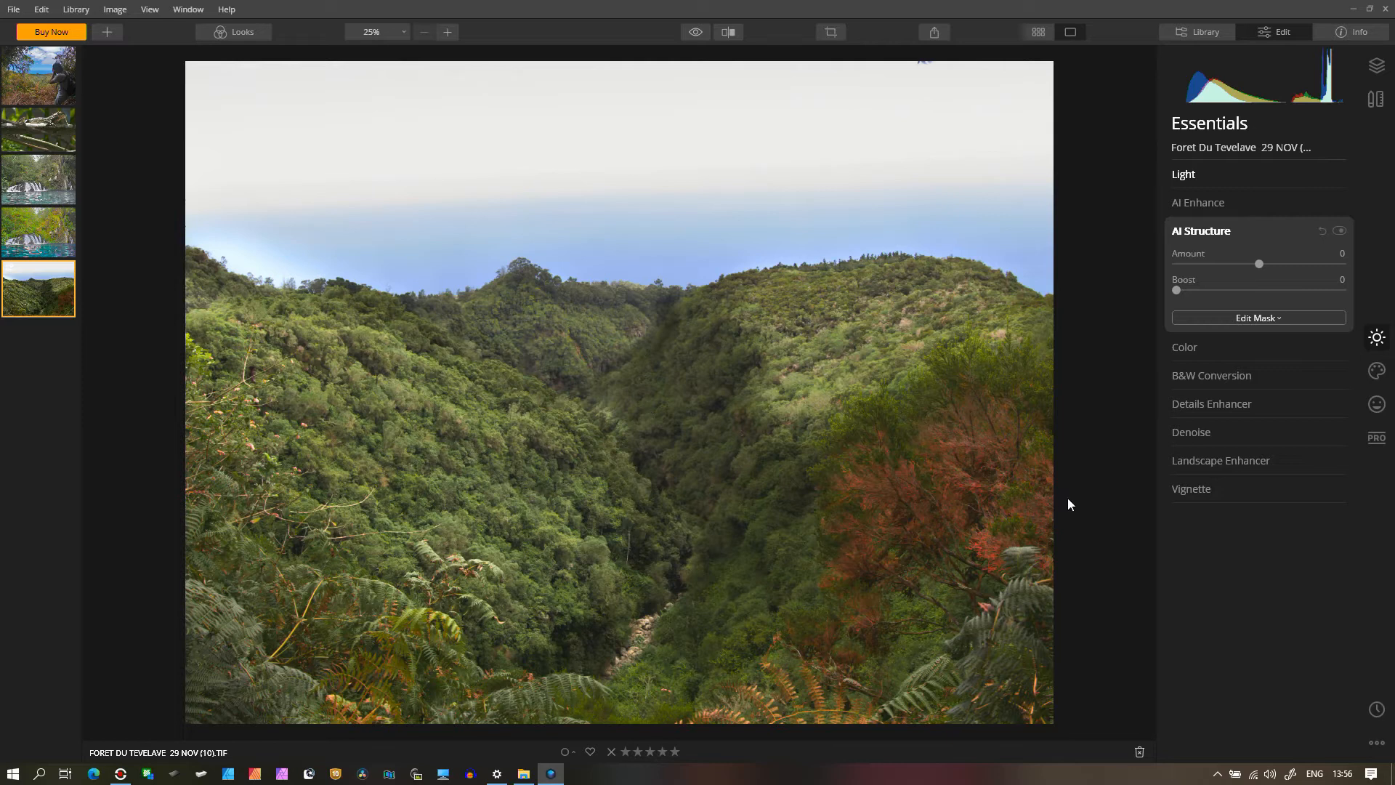
# Raise the saturation of the reds to 85 in the Color tool's advanced settings and adjust their luminance
pyautogui.click(1183, 349)
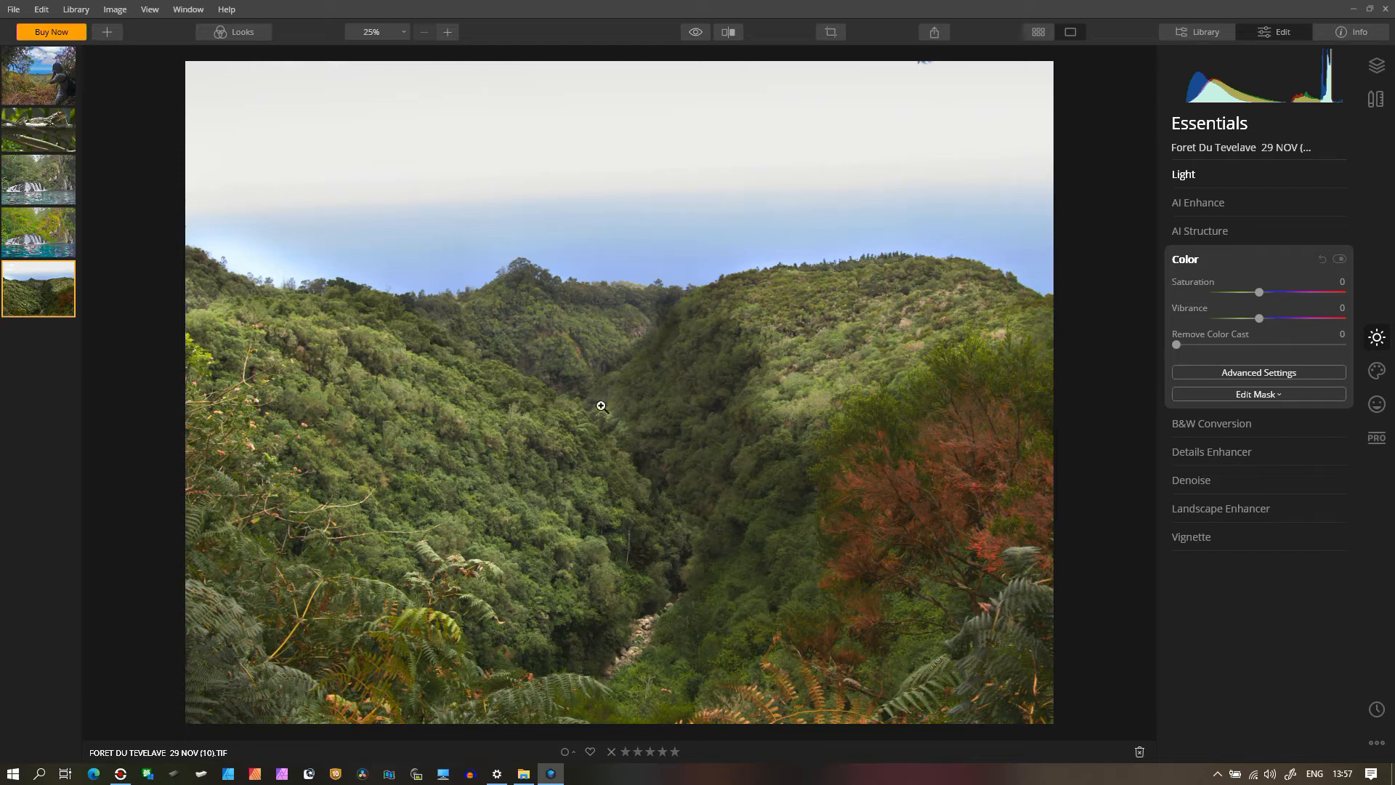
pyautogui.click(1234, 372)
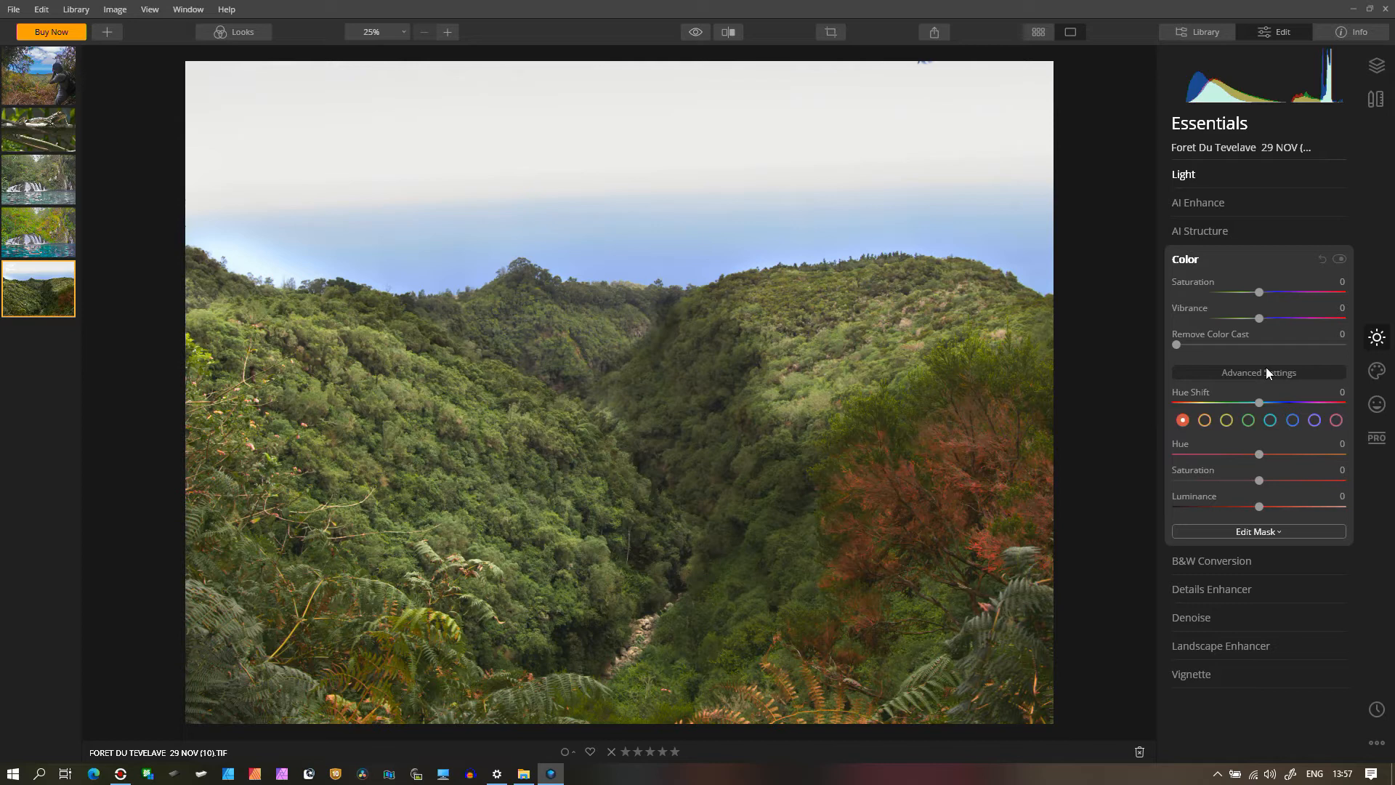
pyautogui.click(1183, 420)
pyautogui.moveTo(1260, 483); pyautogui.dragTo(1301, 482)
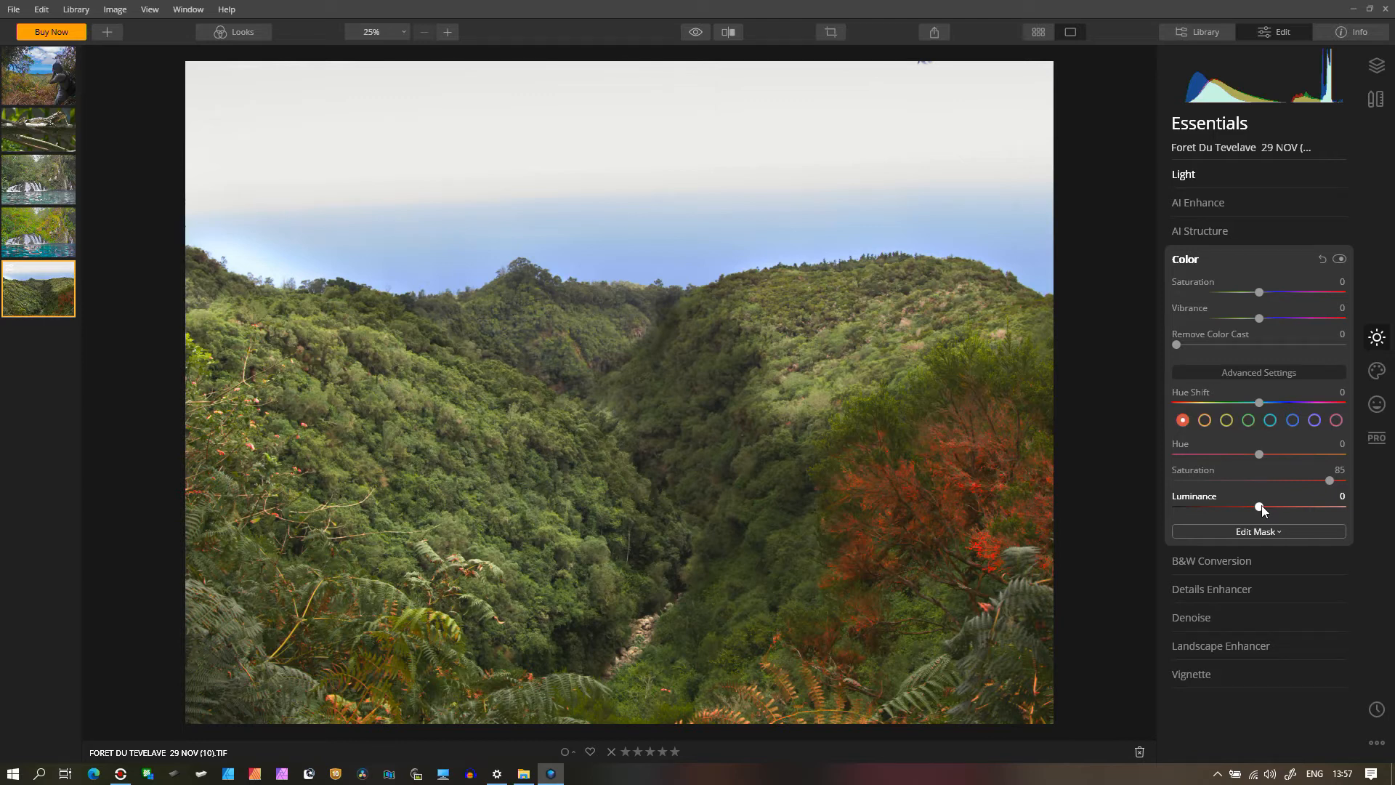
pyautogui.moveTo(1261, 506)
pyautogui.mouseDown()
pyautogui.moveTo(1170, 506)
pyautogui.moveTo(1262, 497)
pyautogui.mouseUp()
pyautogui.click(1185, 258)
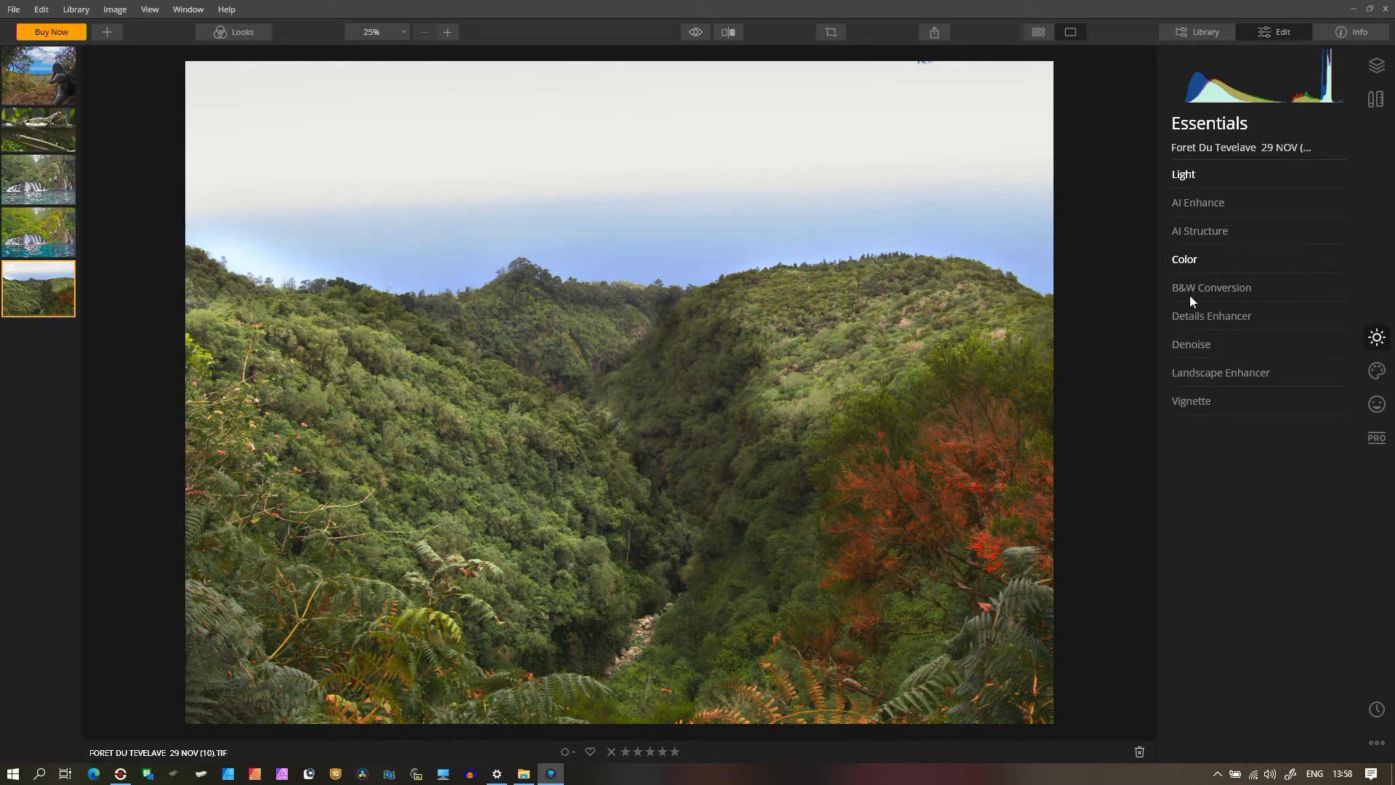
# Try converting the photo to black and white and varying the luminance of the red and green tones
pyautogui.click(1187, 288)
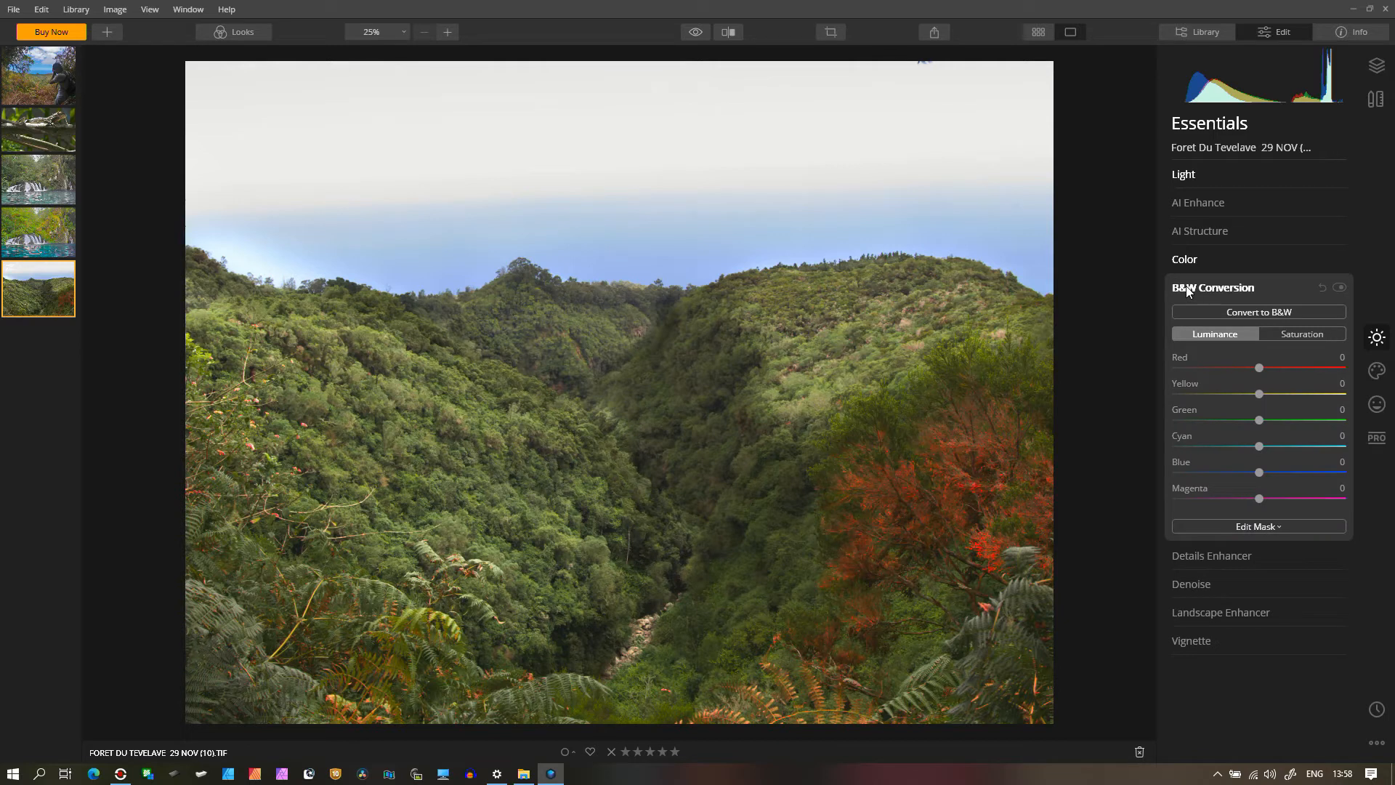
pyautogui.click(1251, 312)
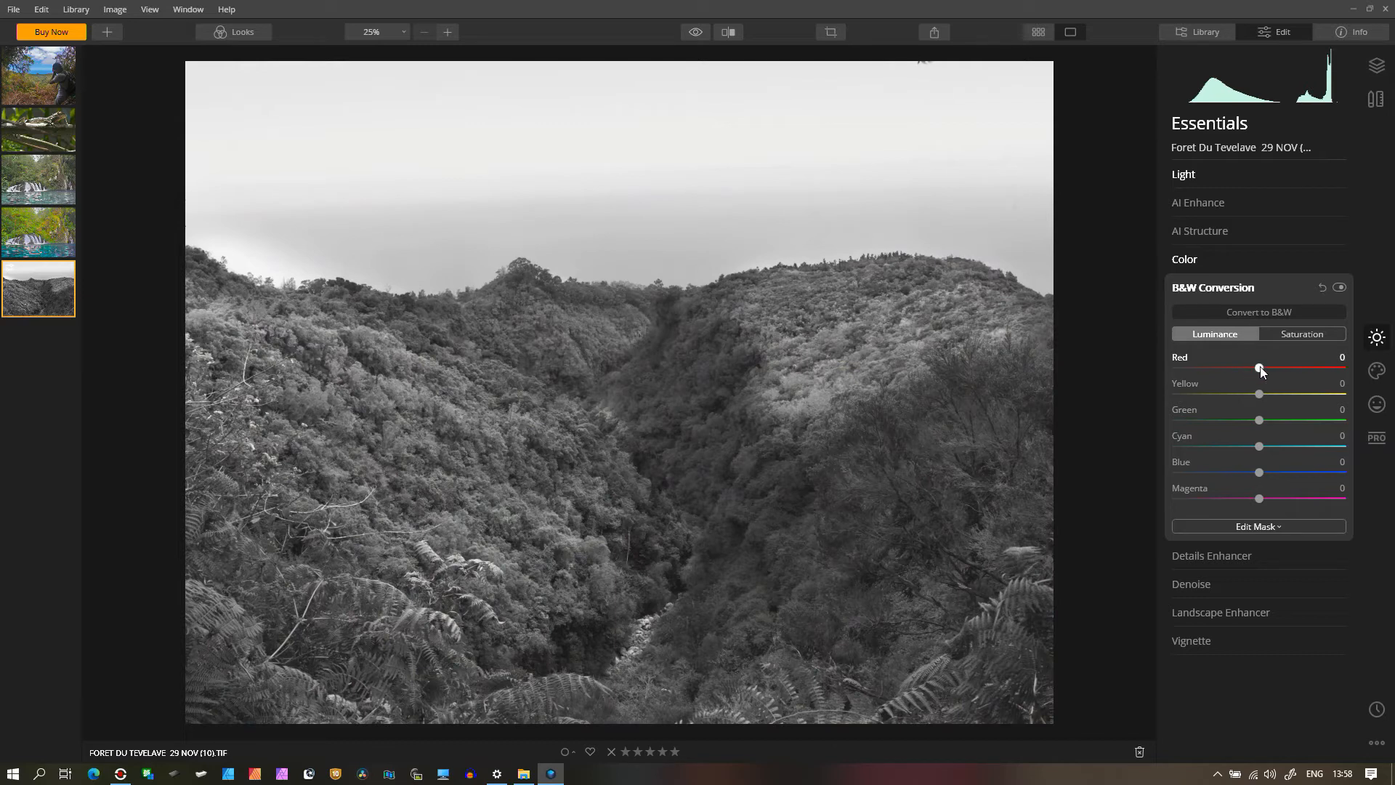
pyautogui.moveTo(1260, 370); pyautogui.dragTo(1297, 370)
pyautogui.moveTo(1259, 421)
pyautogui.mouseDown()
pyautogui.moveTo(1217, 422)
pyautogui.moveTo(1300, 422)
pyautogui.moveTo(1137, 438)
pyautogui.moveTo(1316, 423)
pyautogui.moveTo(1256, 427)
pyautogui.mouseUp()
# Try bringing single colours back into the black-and-white photo, with red saturation at 89 and then other hues, and reset the B&W conversion
pyautogui.click(1289, 338)
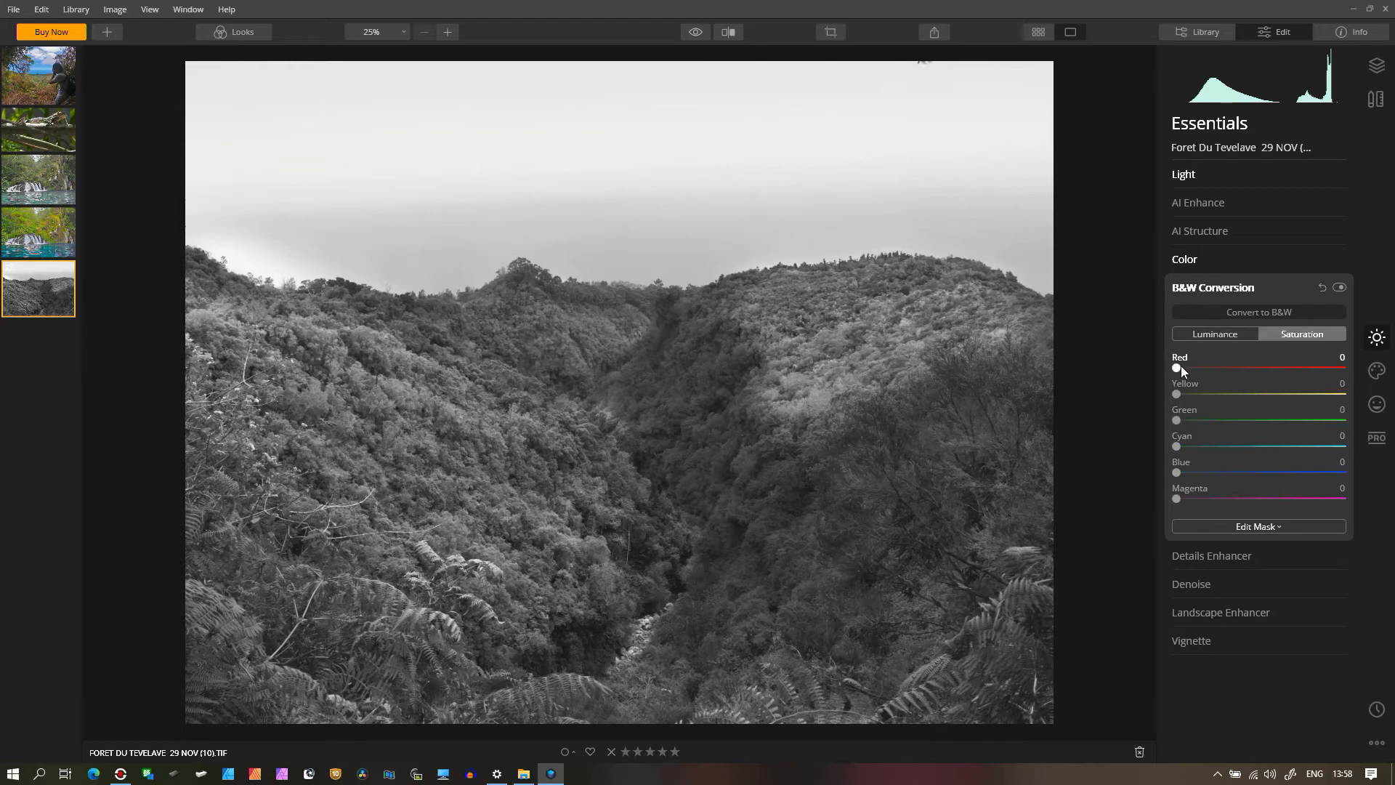
pyautogui.moveTo(1179, 368); pyautogui.dragTo(1253, 369)
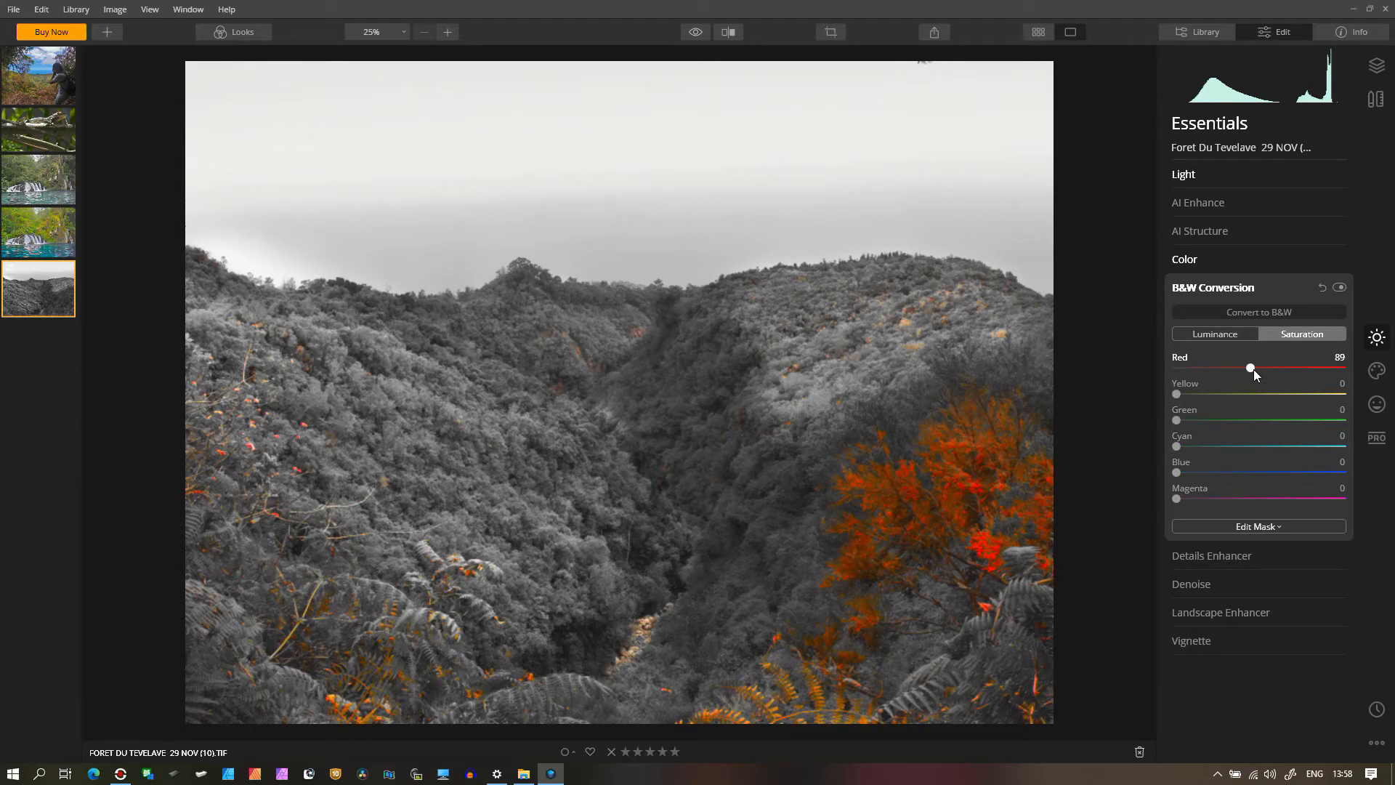
pyautogui.moveTo(1253, 369); pyautogui.dragTo(1194, 372)
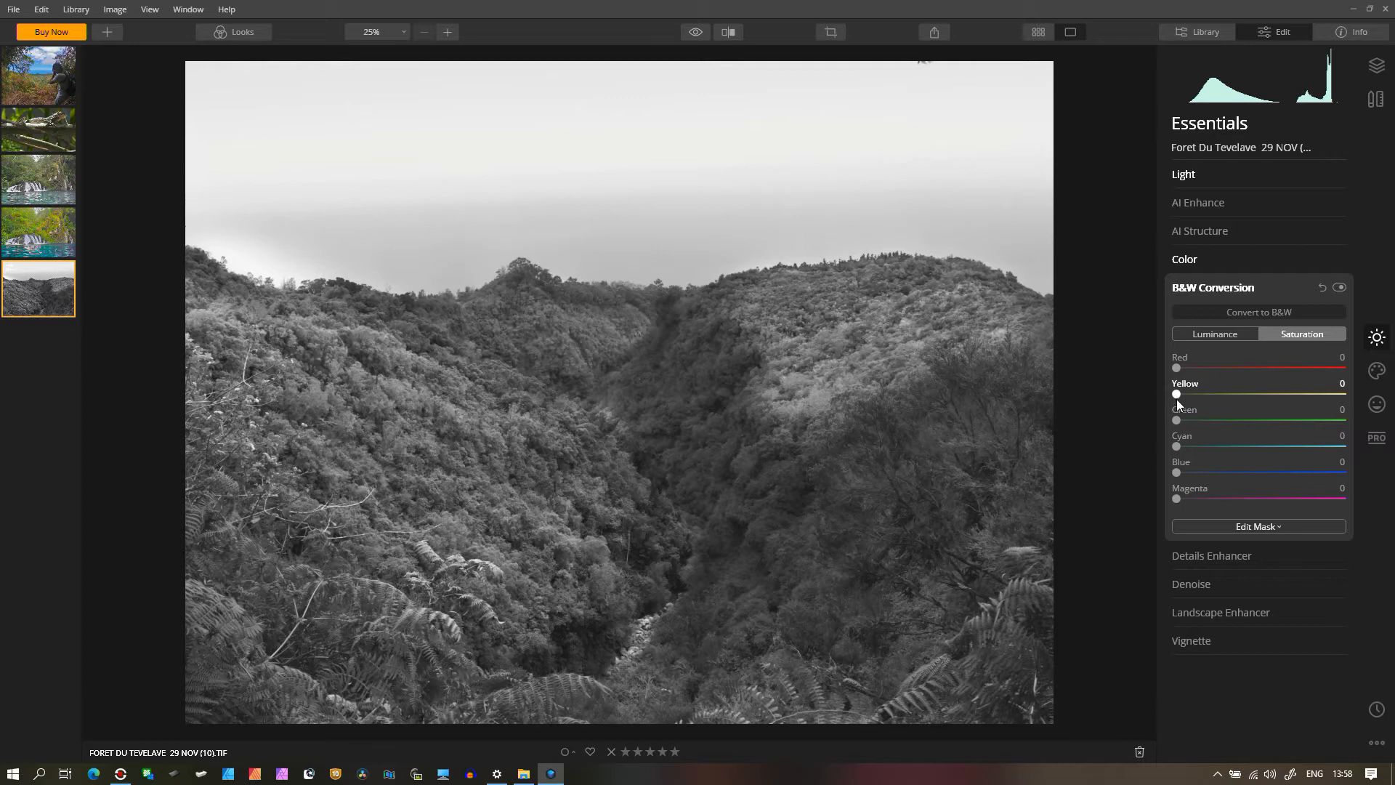
pyautogui.moveTo(1174, 419); pyautogui.dragTo(1292, 397)
pyautogui.click(1322, 289)
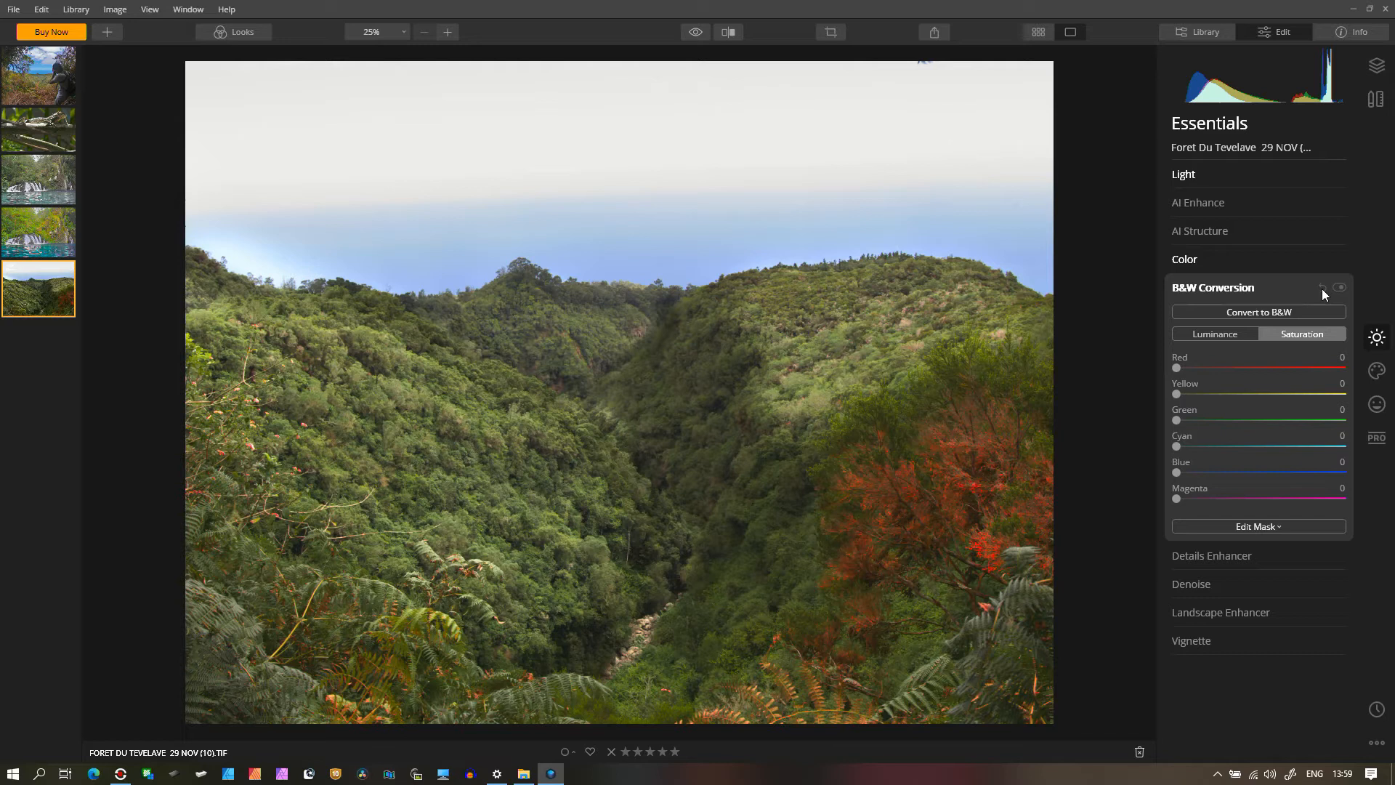
pyautogui.click(1206, 289)
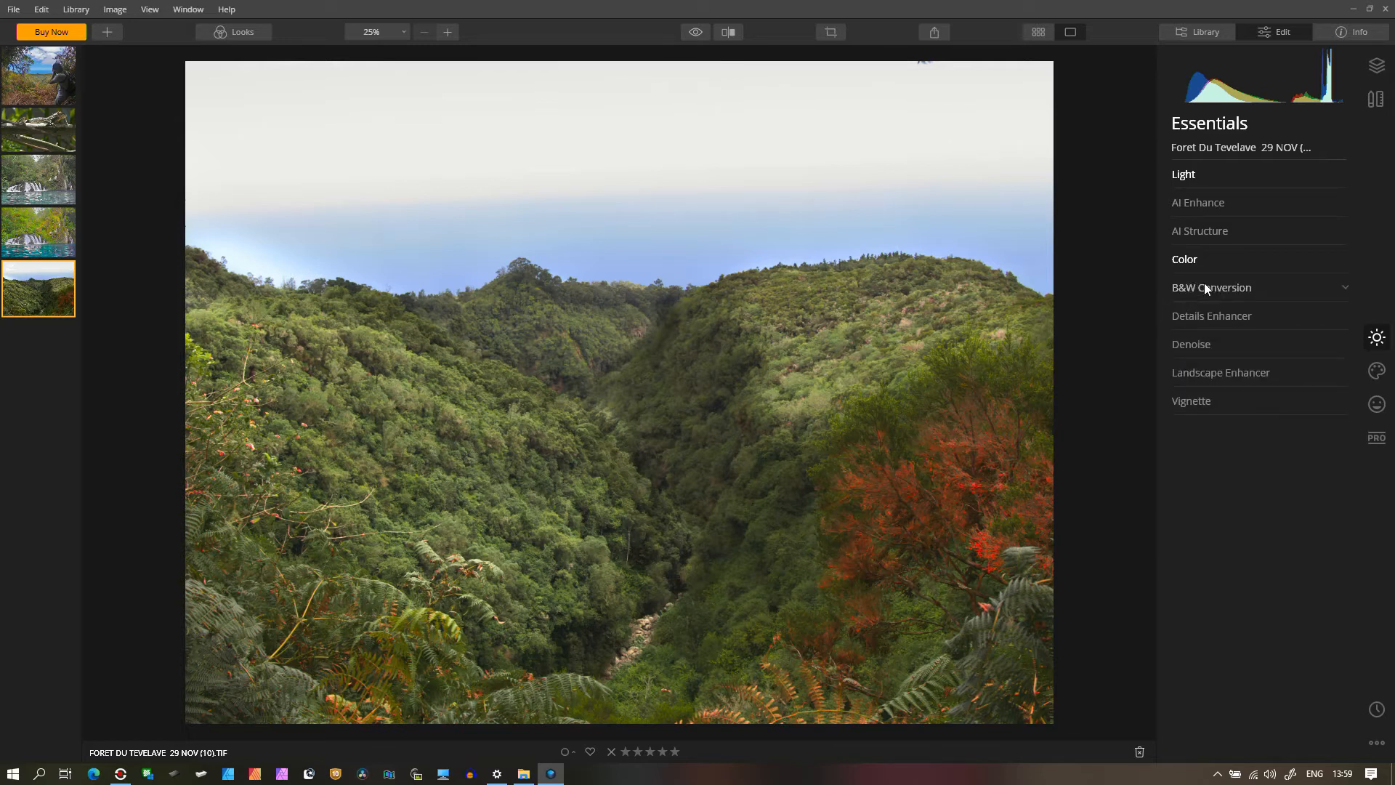
# Open the Details Enhancer, check the photo's camera and exposure information, and return to editing
pyautogui.click(1204, 317)
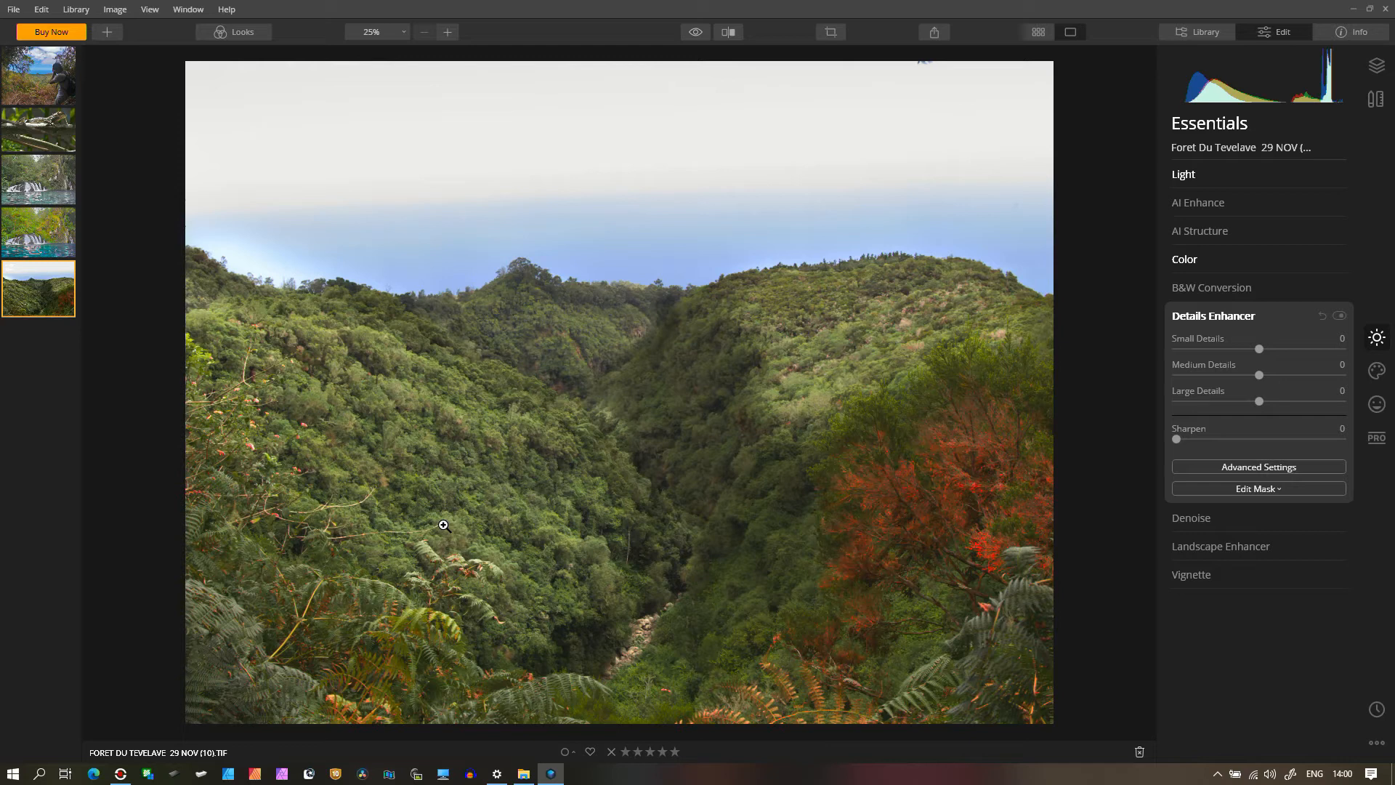
pyautogui.click(1350, 33)
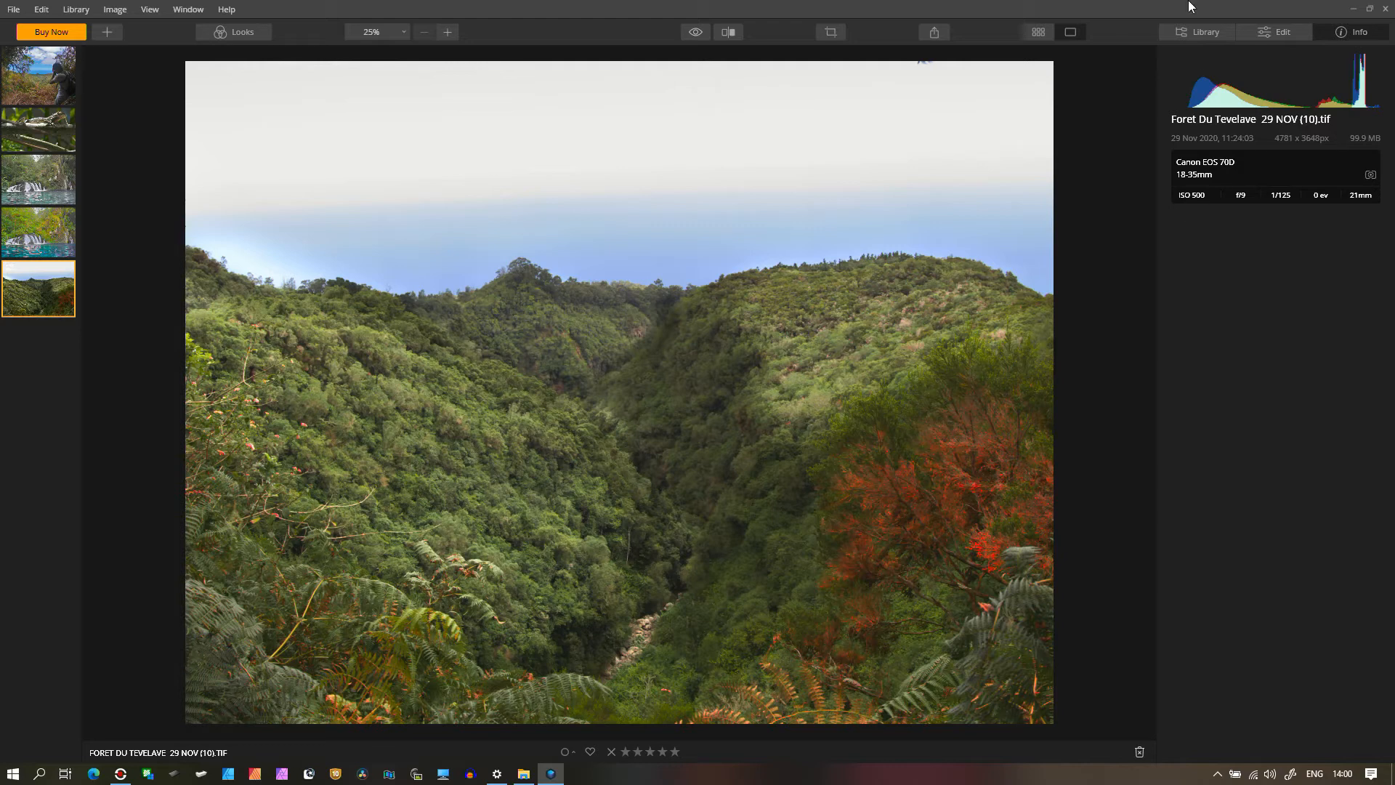
pyautogui.click(1262, 37)
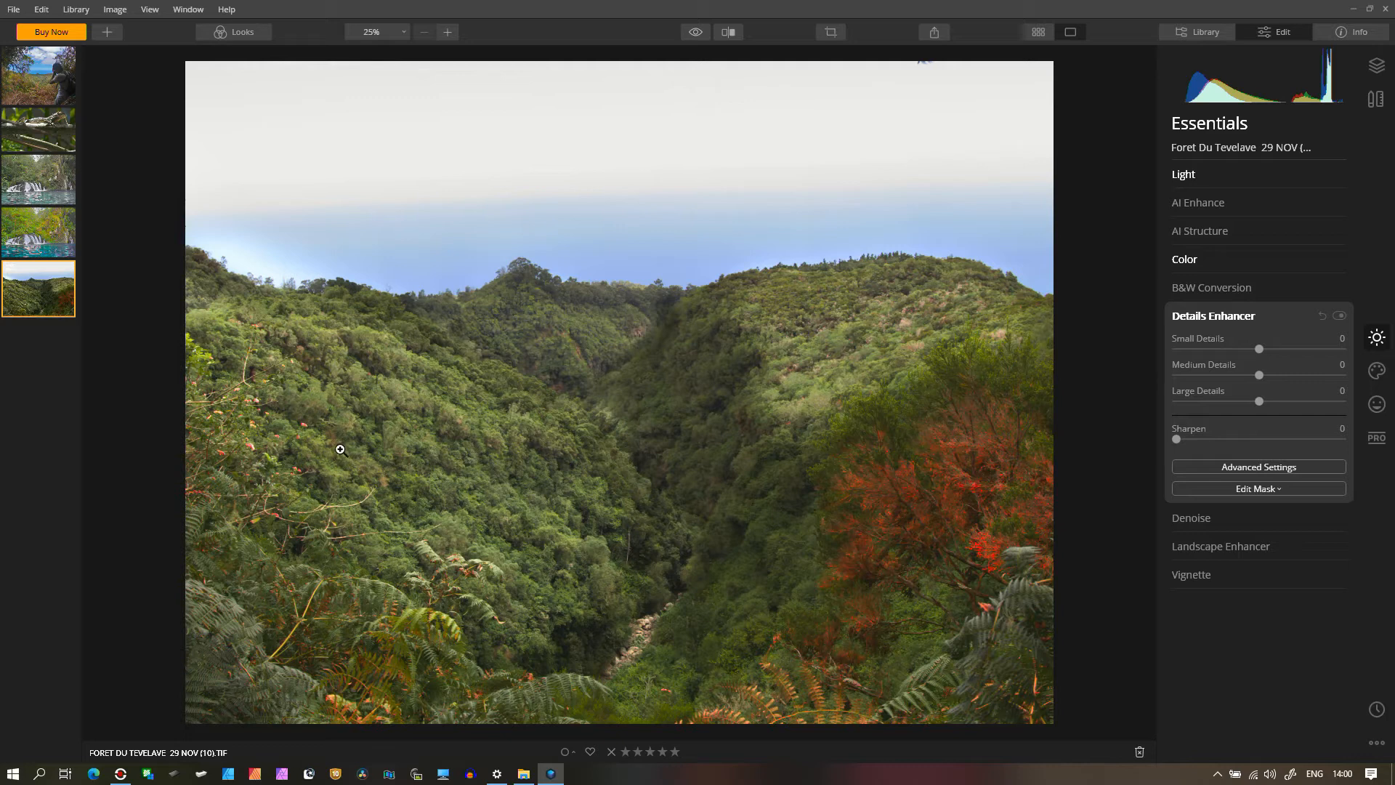
# Try Medium Details at 92 and Large Details at 64, and settle on Small Details 1, Medium Details 1 and Large Details 8
pyautogui.click(1263, 348)
pyautogui.moveTo(1281, 357); pyautogui.dragTo(1263, 357)
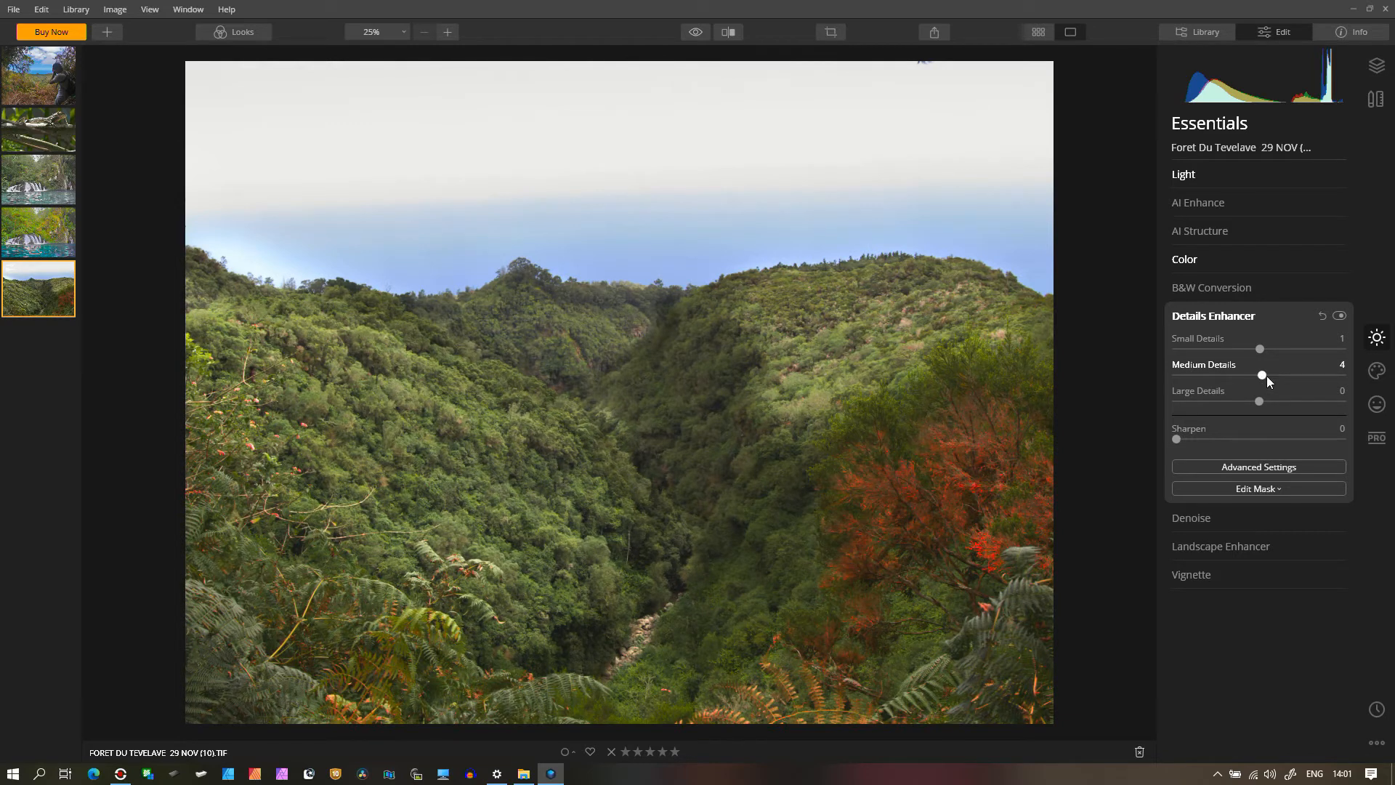
pyautogui.moveTo(1323, 368); pyautogui.dragTo(1335, 364)
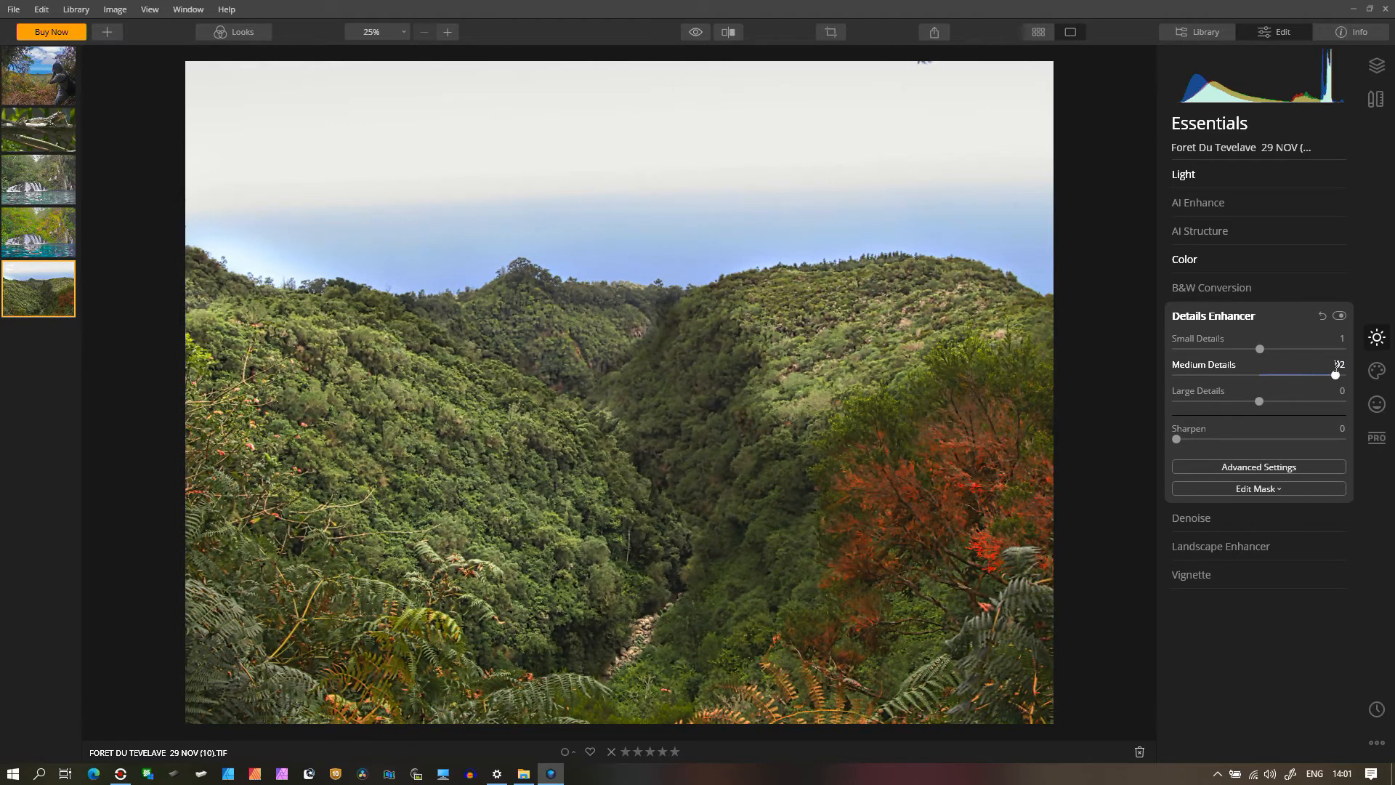
pyautogui.click(1258, 377)
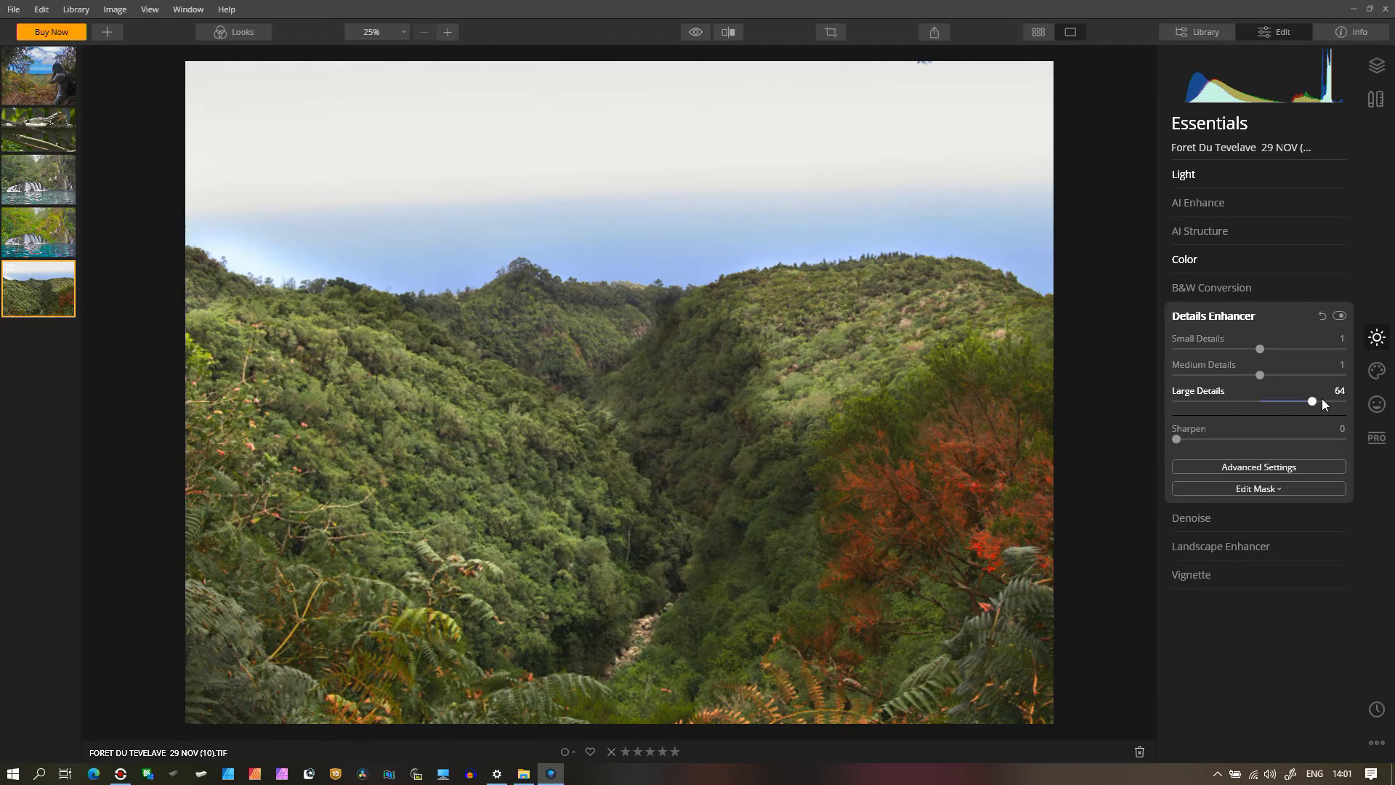
pyautogui.click(1265, 401)
# Examine the Details Enhancer's advanced settings and available mask types, and close the tool
pyautogui.click(1235, 470)
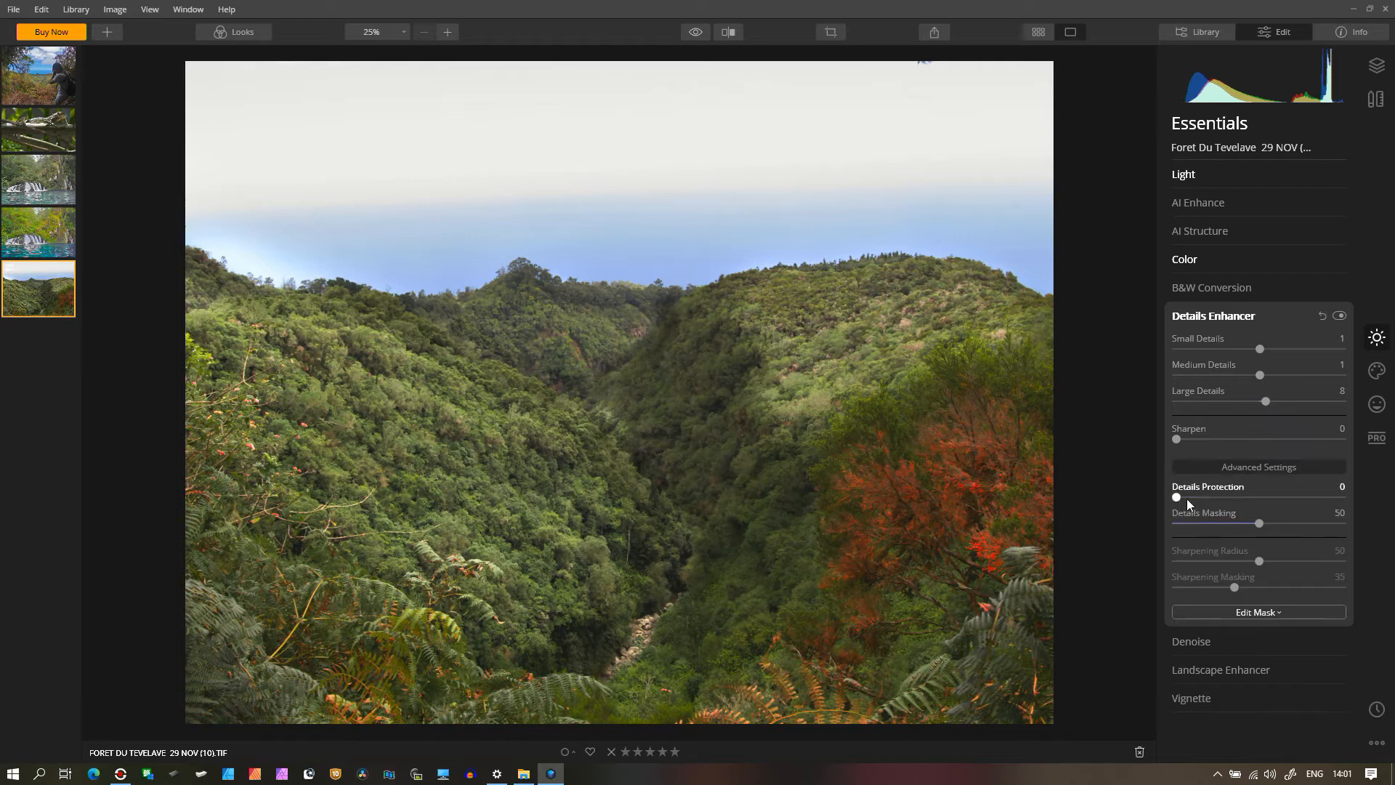
pyautogui.click(1241, 614)
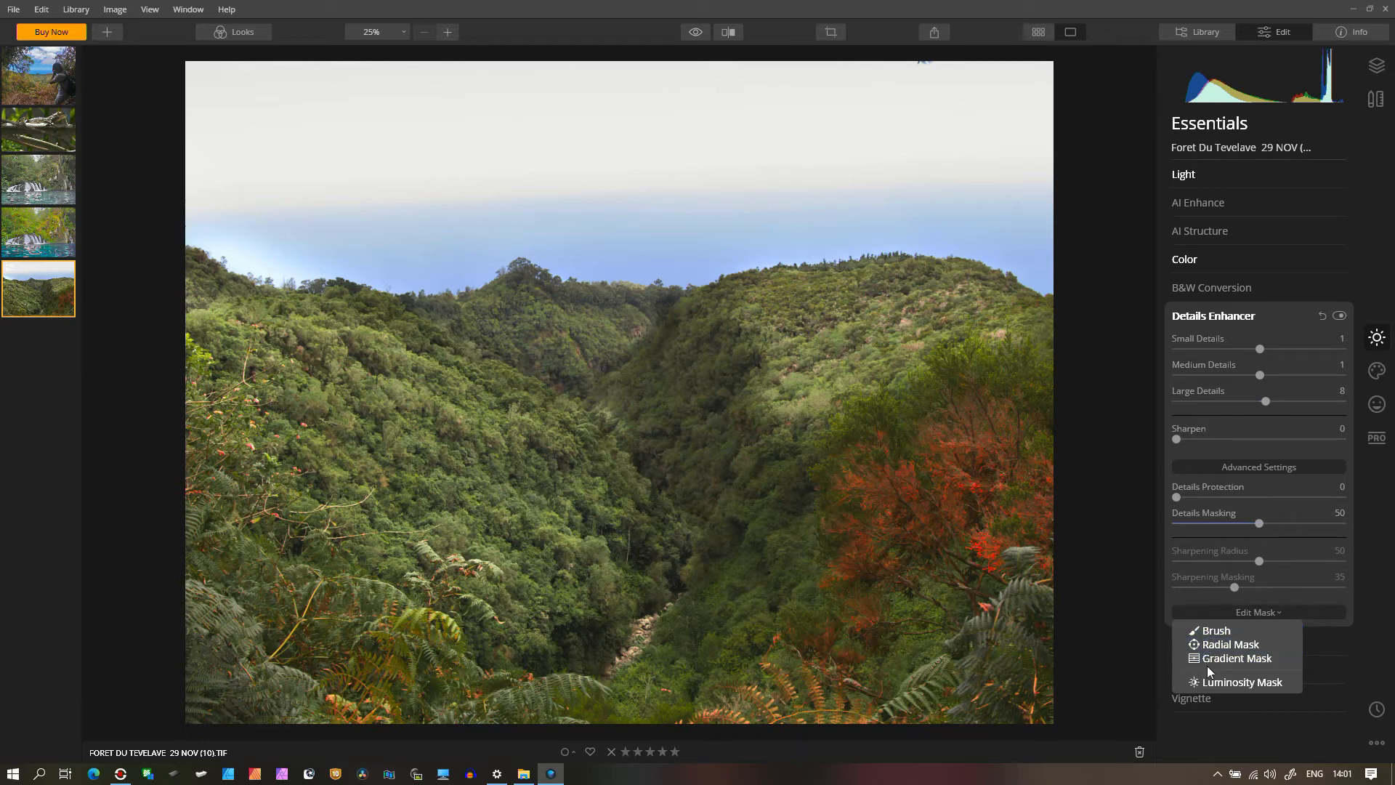
pyautogui.click(1253, 290)
pyautogui.click(1254, 290)
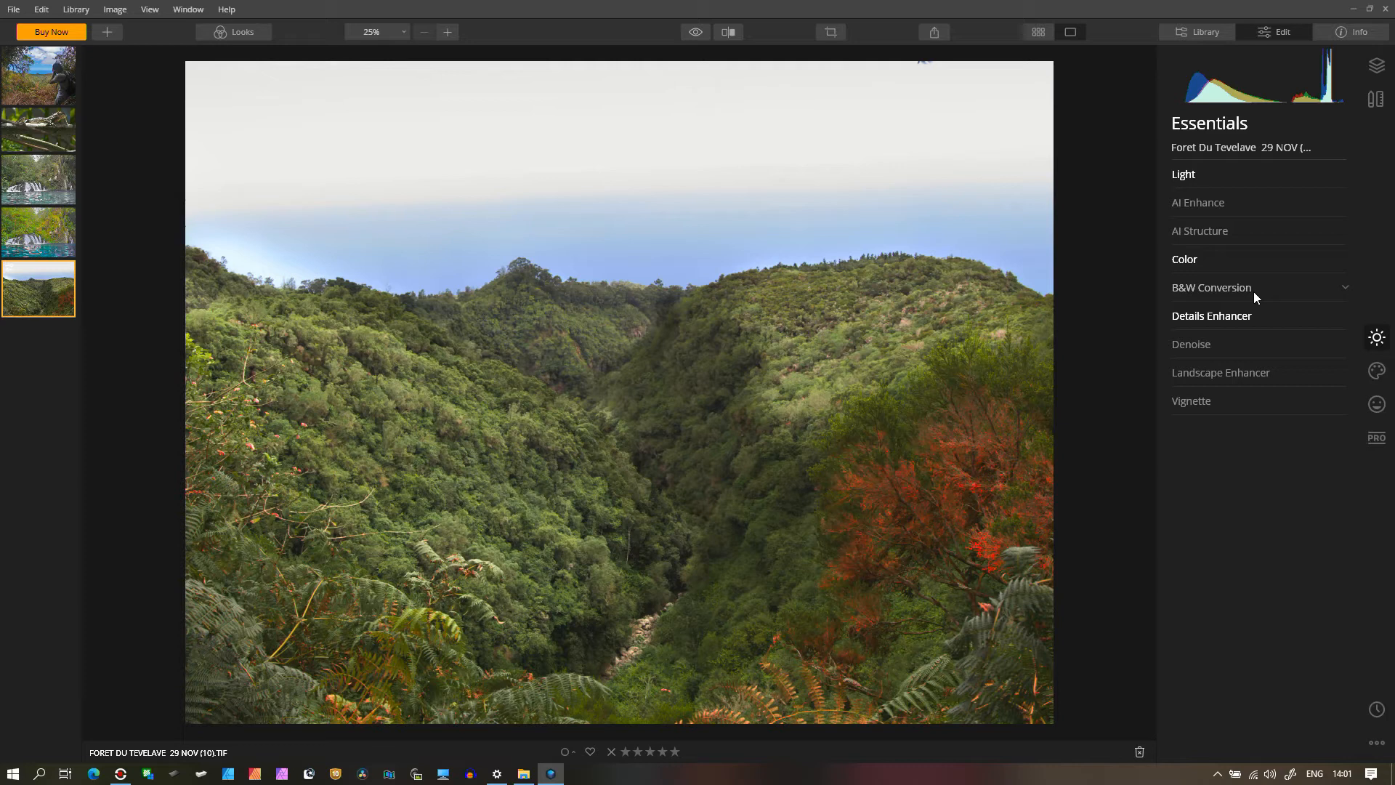
pyautogui.click(1195, 317)
pyautogui.click(1192, 320)
# Examine the Denoise tool's settings and mask types without applying any noise reduction
pyautogui.click(1197, 344)
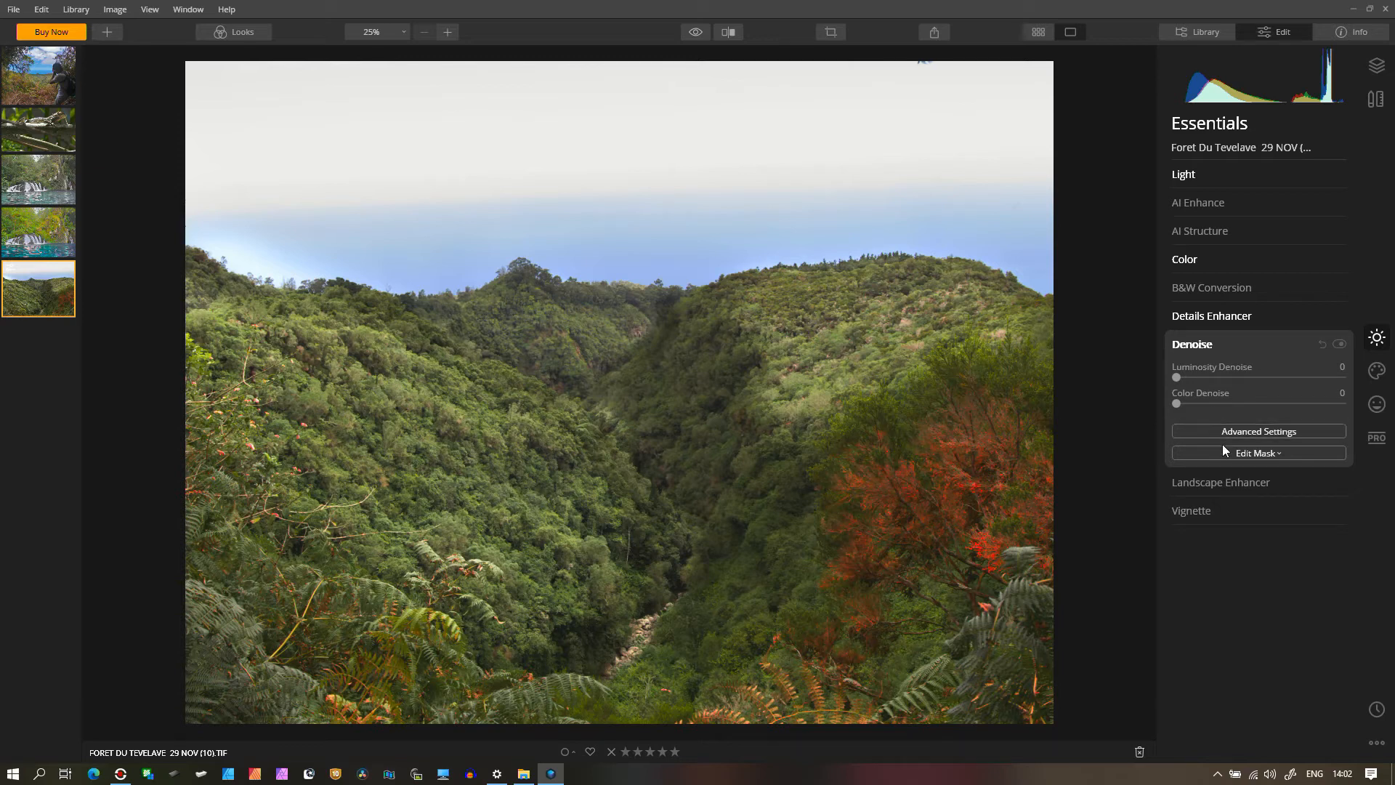
pyautogui.click(1242, 453)
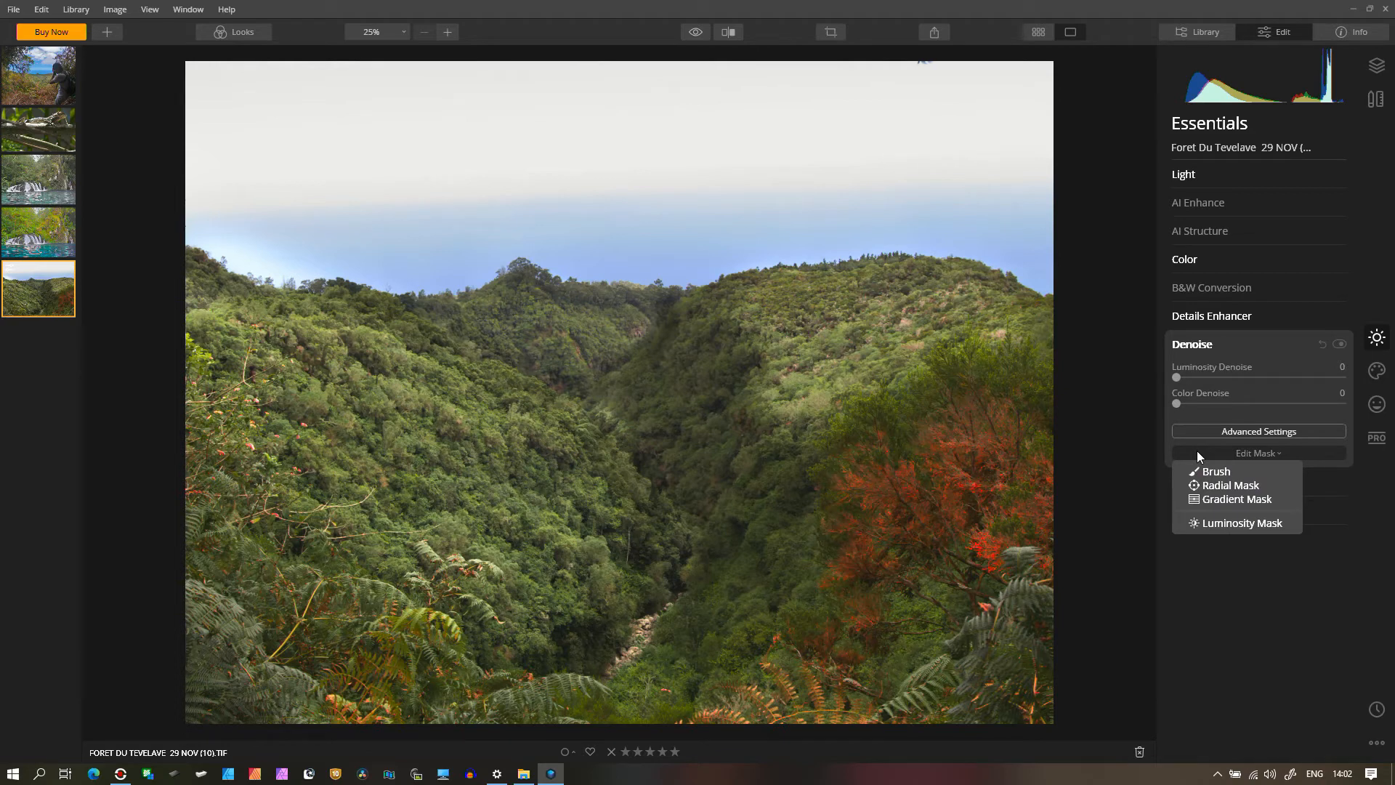
pyautogui.click(1200, 347)
# Try Golden Hour at 58 in the Landscape Enhancer and return it to zero
pyautogui.click(1201, 368)
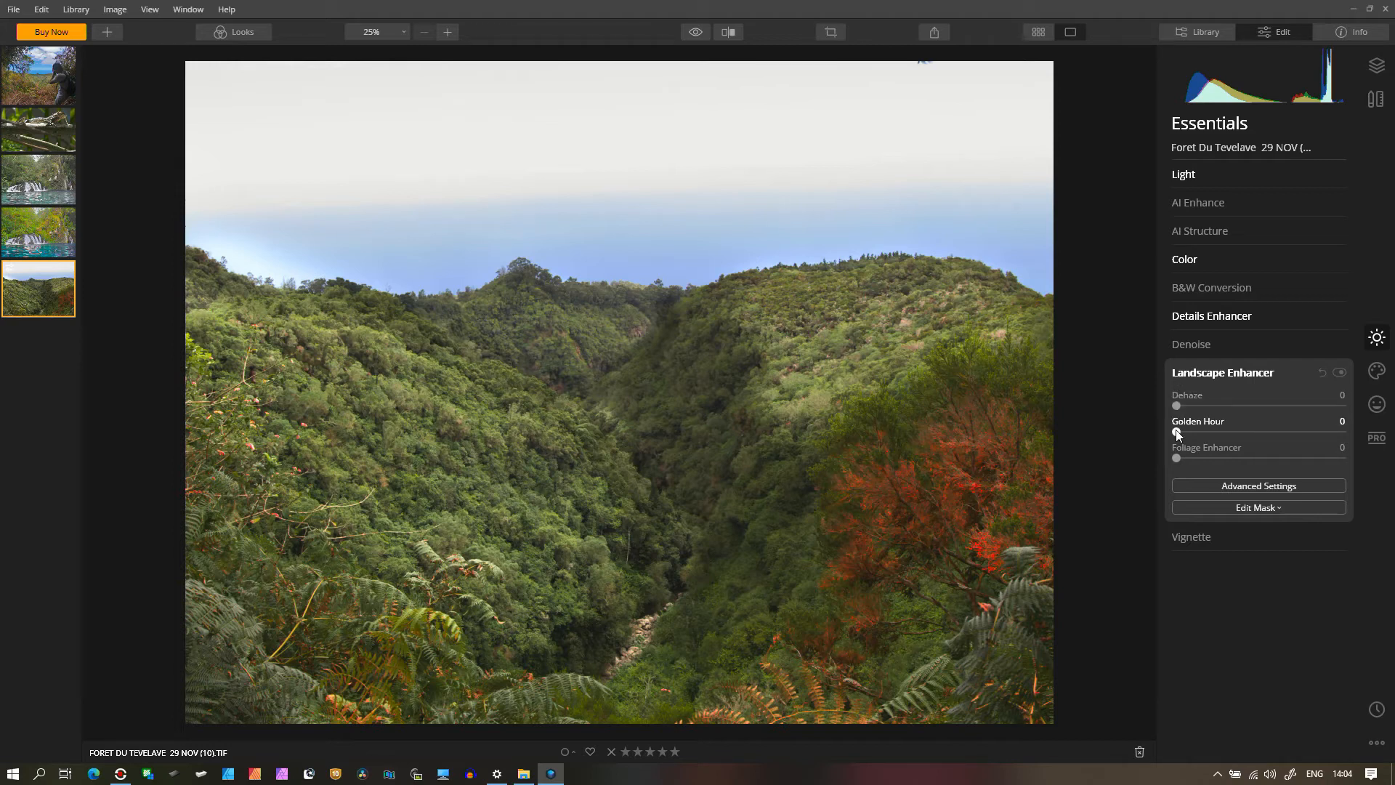
pyautogui.moveTo(1178, 432); pyautogui.dragTo(1273, 433)
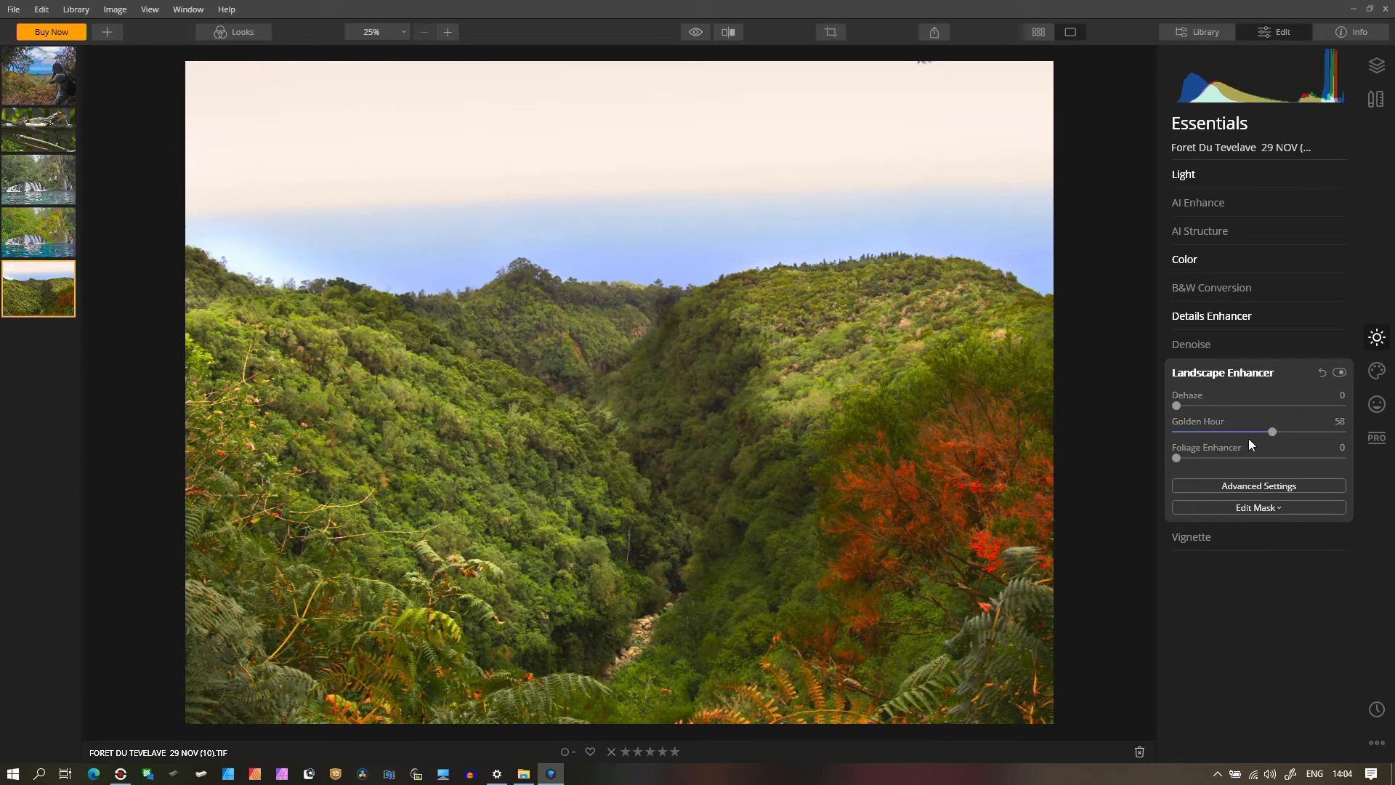
pyautogui.doubleClick(1272, 432)
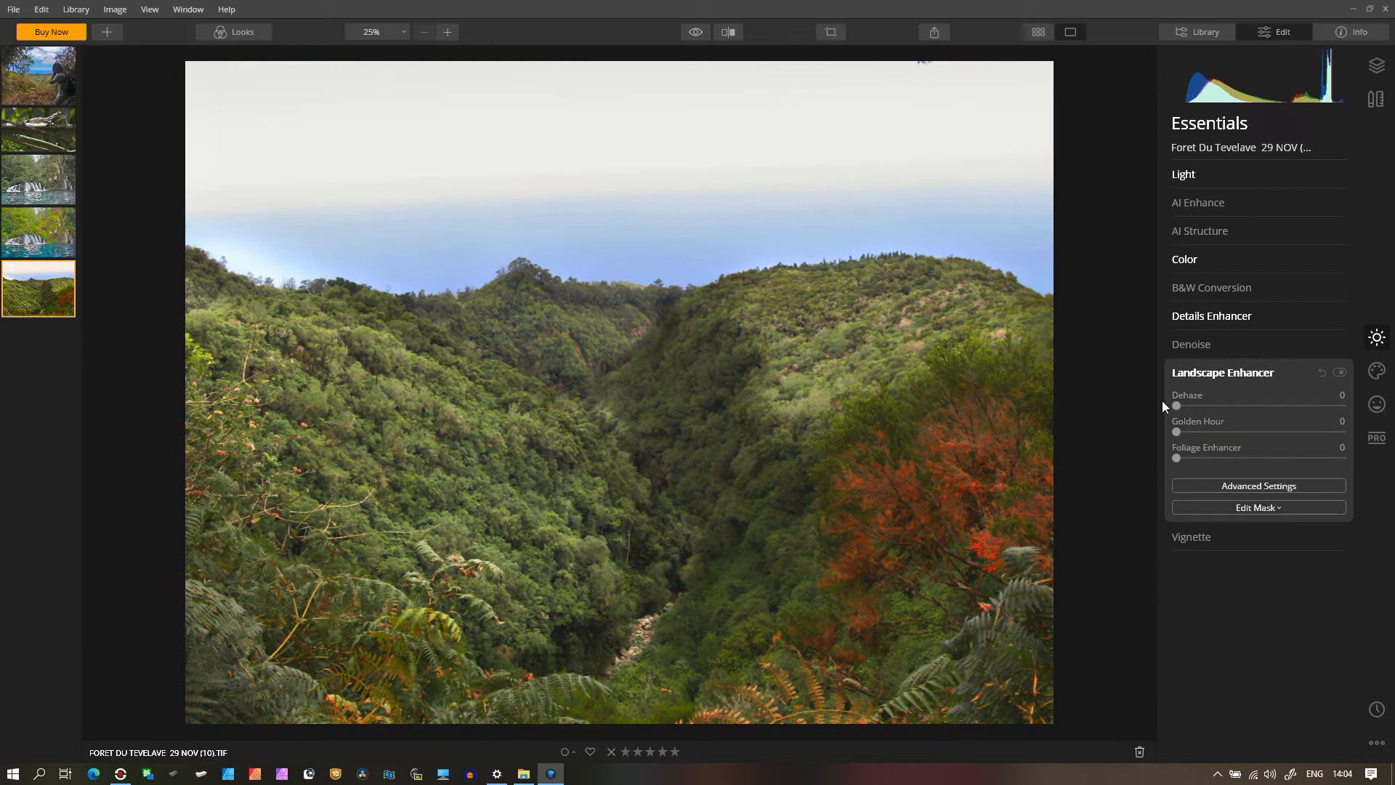
# Try warming the photo's white balance with Temperature at 19, and reset the Light tool
pyautogui.click(1189, 175)
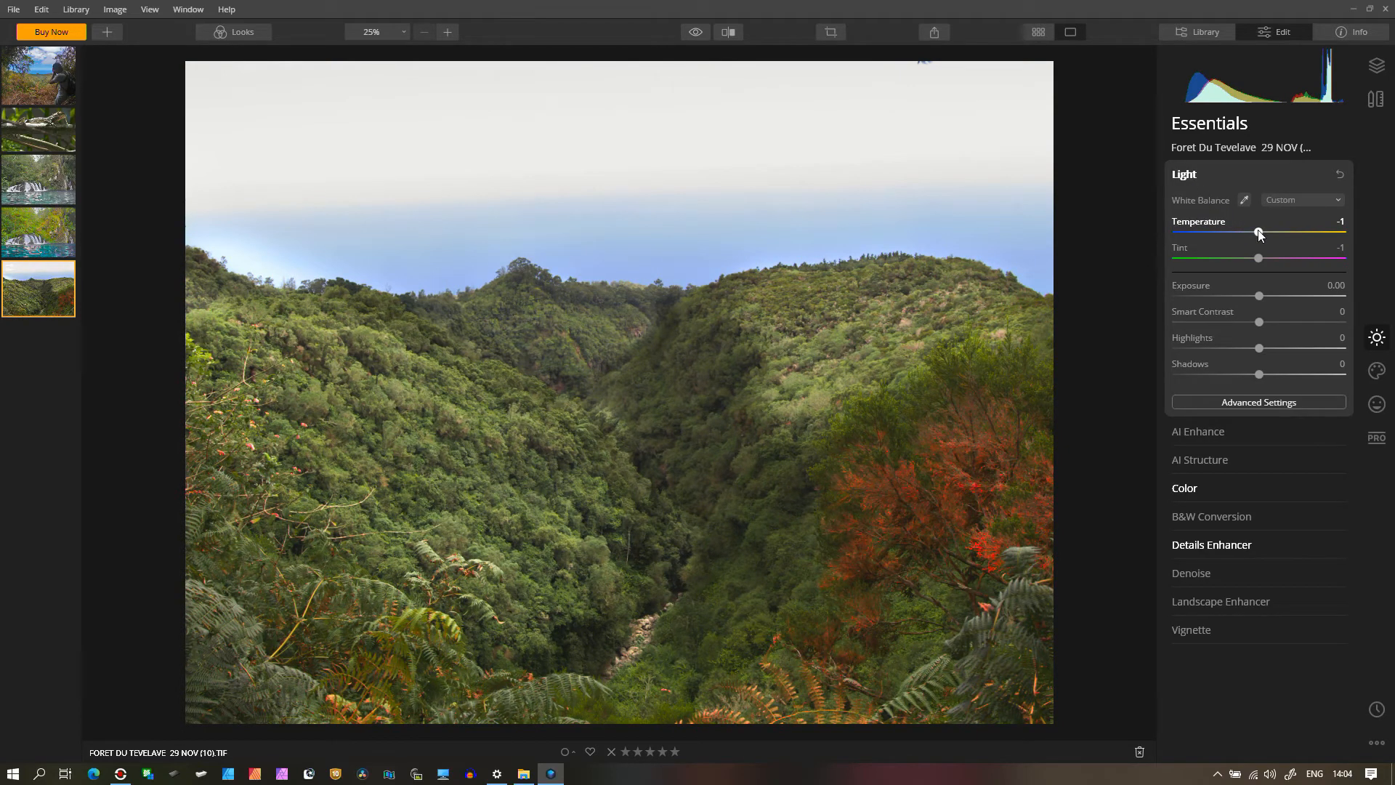
pyautogui.moveTo(1259, 233); pyautogui.dragTo(1268, 236)
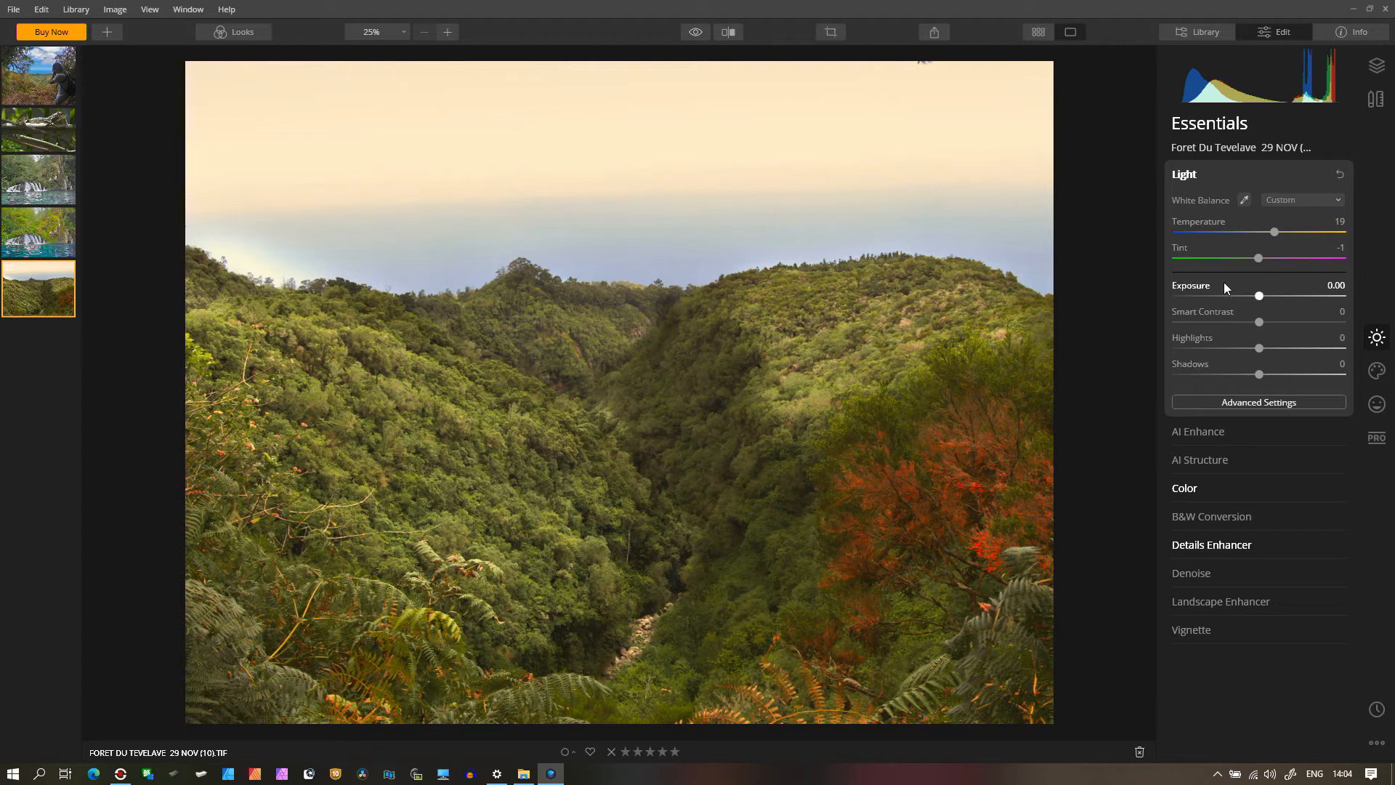
pyautogui.click(1340, 176)
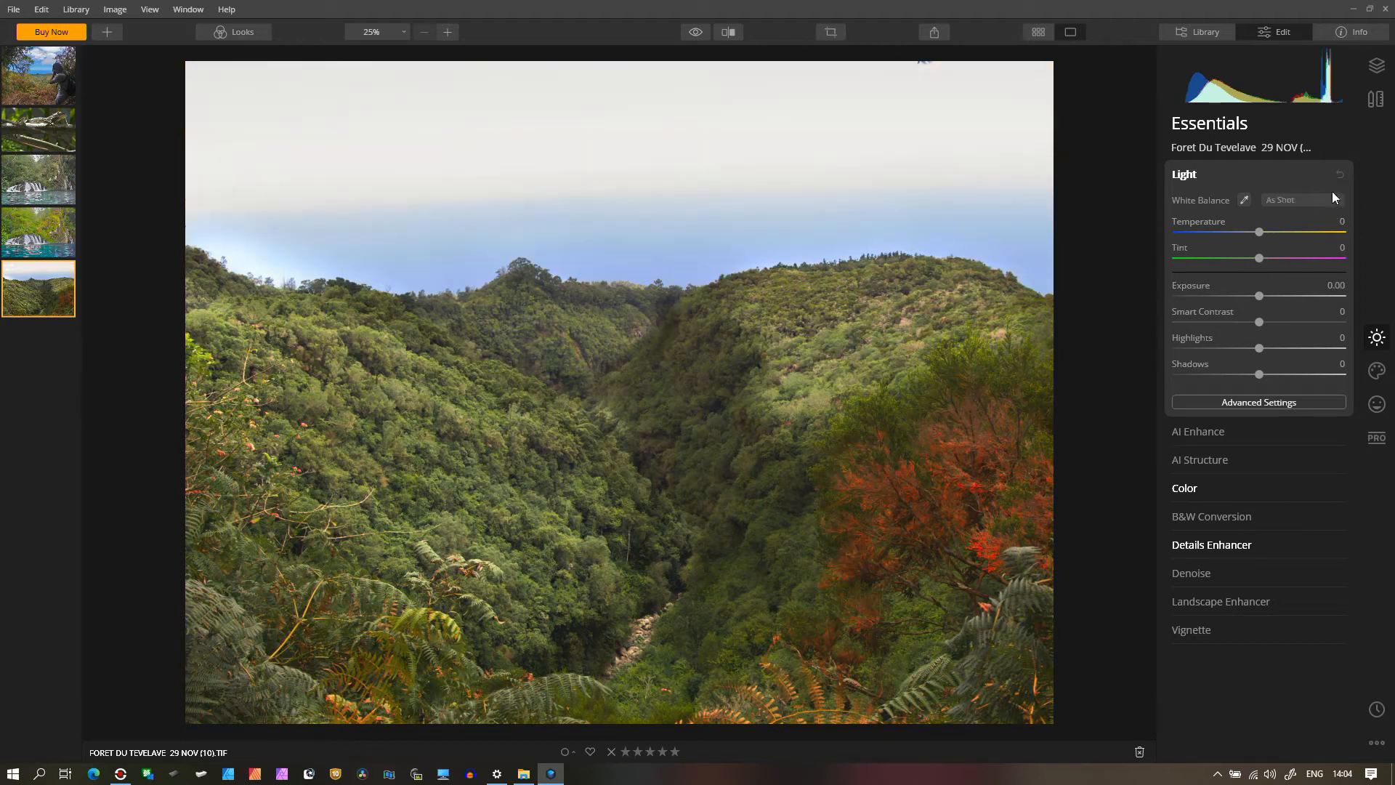
pyautogui.click(1200, 181)
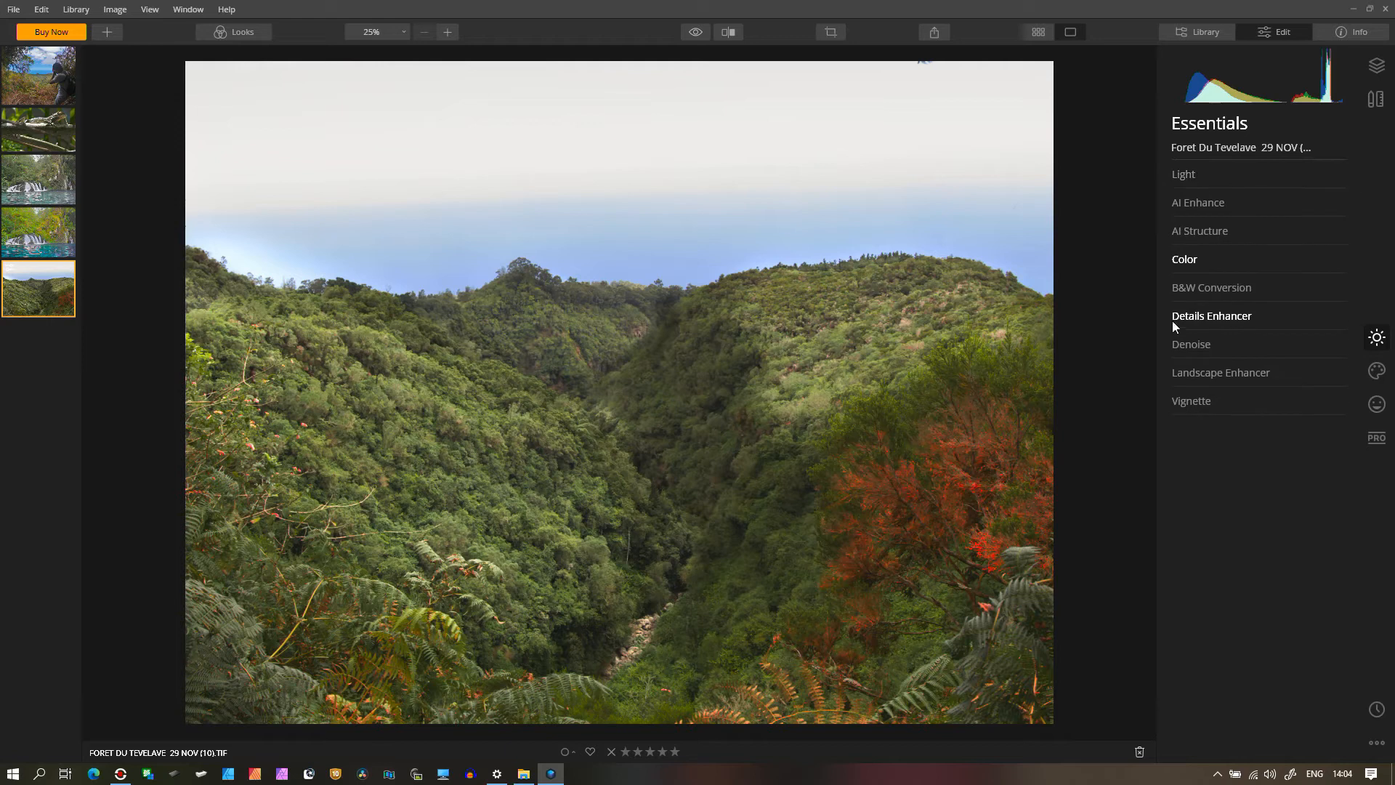
# Try the Landscape Enhancer with Golden Hour at 59, return that to zero, and try Foliage Enhancer at 53
pyautogui.click(1188, 373)
pyautogui.moveTo(1177, 433); pyautogui.dragTo(1274, 433)
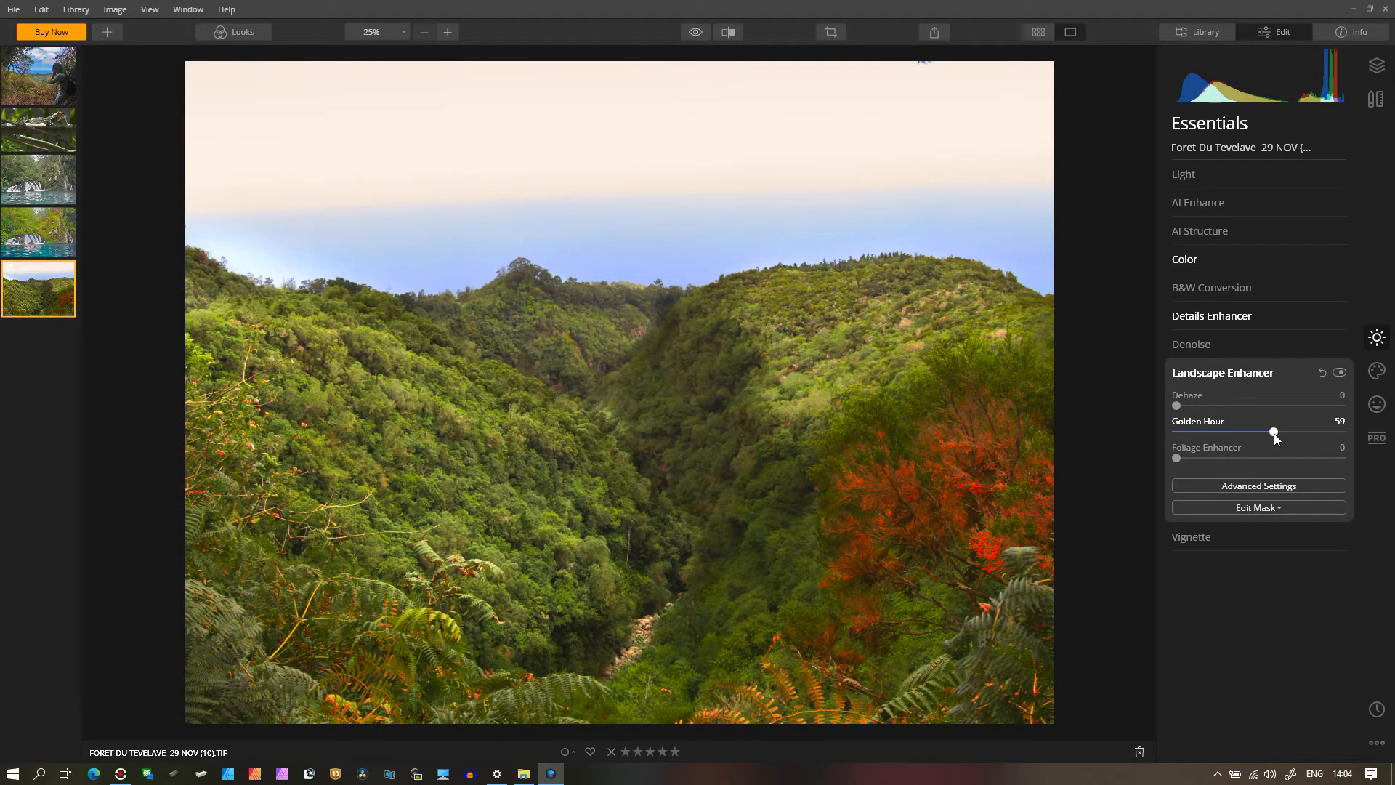
pyautogui.moveTo(1274, 433); pyautogui.dragTo(1170, 439)
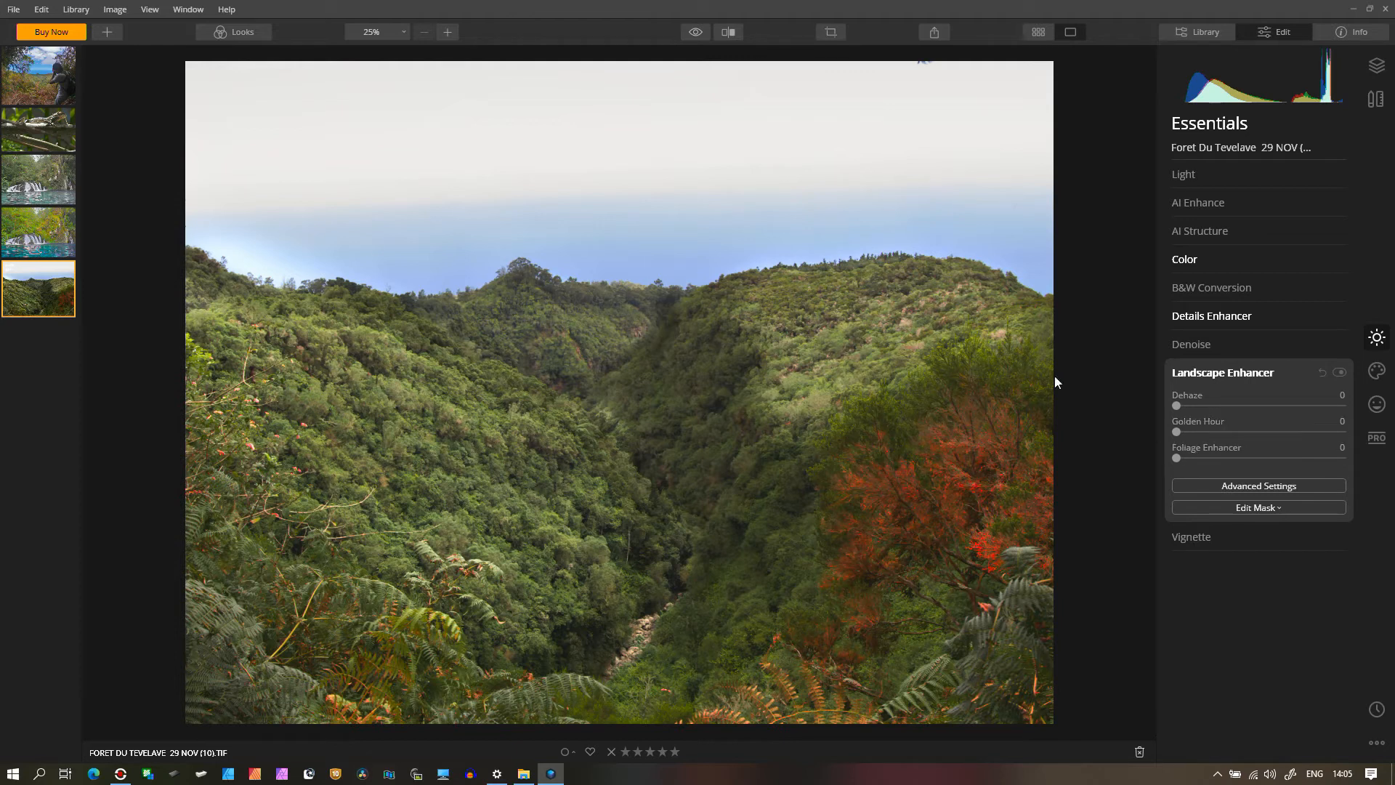
pyautogui.moveTo(1176, 456); pyautogui.dragTo(1264, 450)
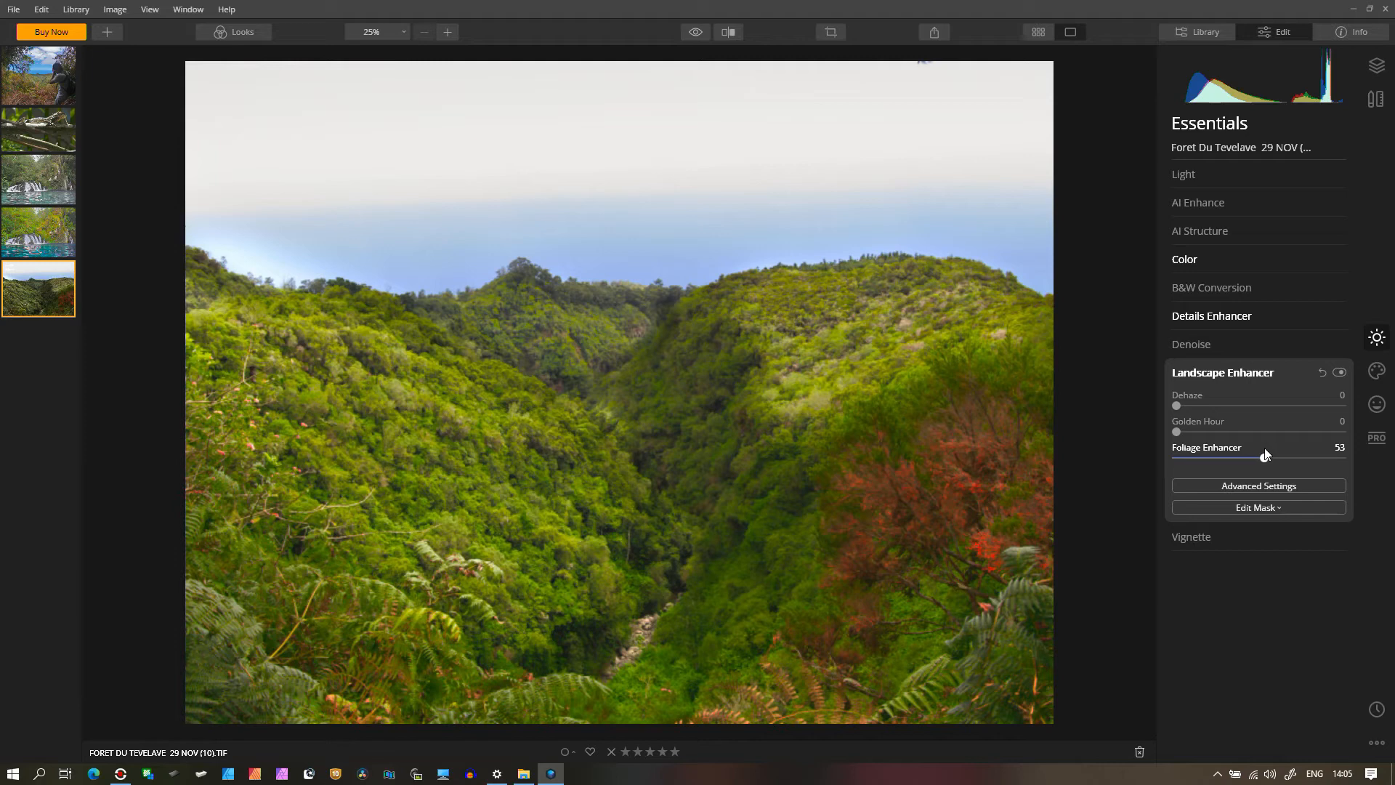
# Try boosting the foliage in the Color tool with green saturation 82, green luminance 19 and yellow saturation 61
pyautogui.click(1193, 260)
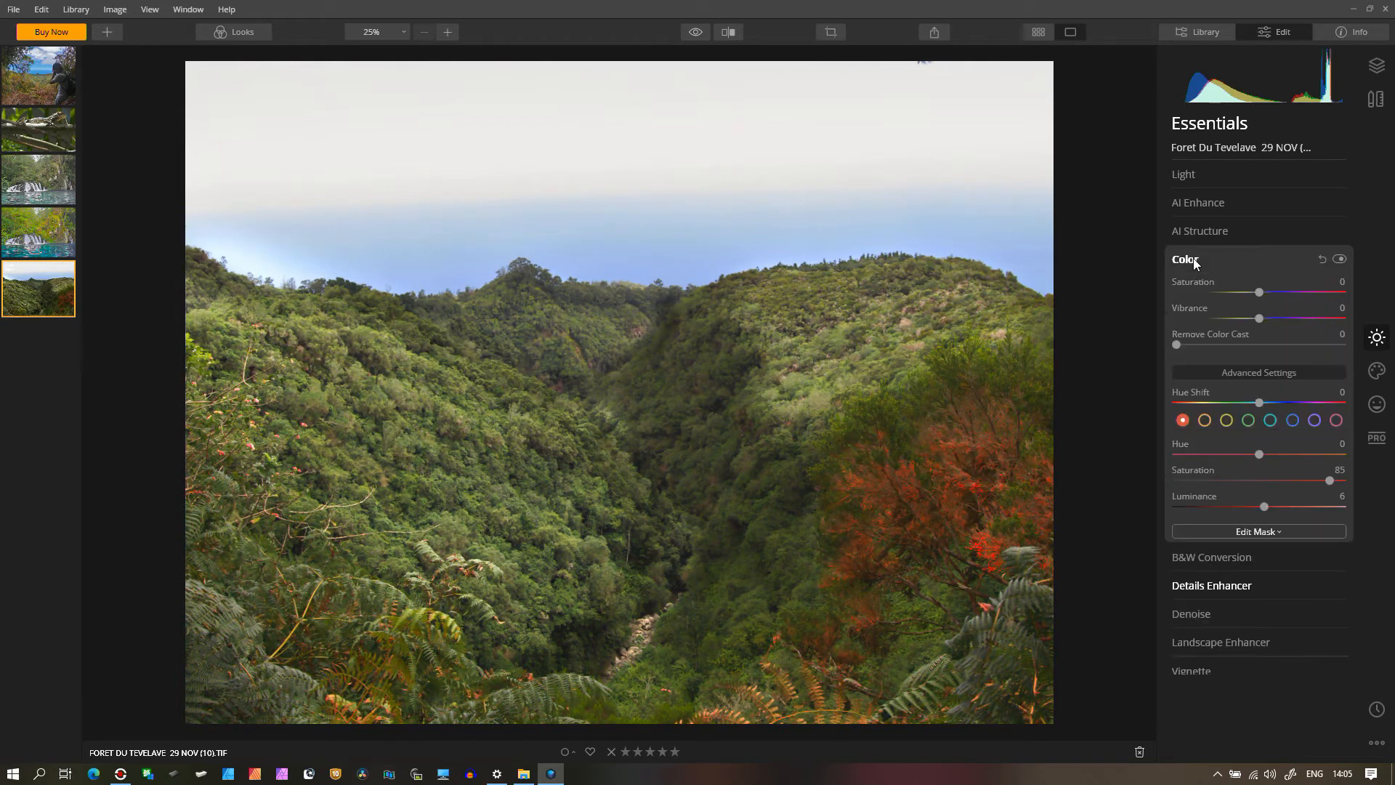
pyautogui.click(1246, 420)
pyautogui.moveTo(1260, 480); pyautogui.dragTo(1328, 476)
pyautogui.moveTo(1259, 507); pyautogui.dragTo(1276, 509)
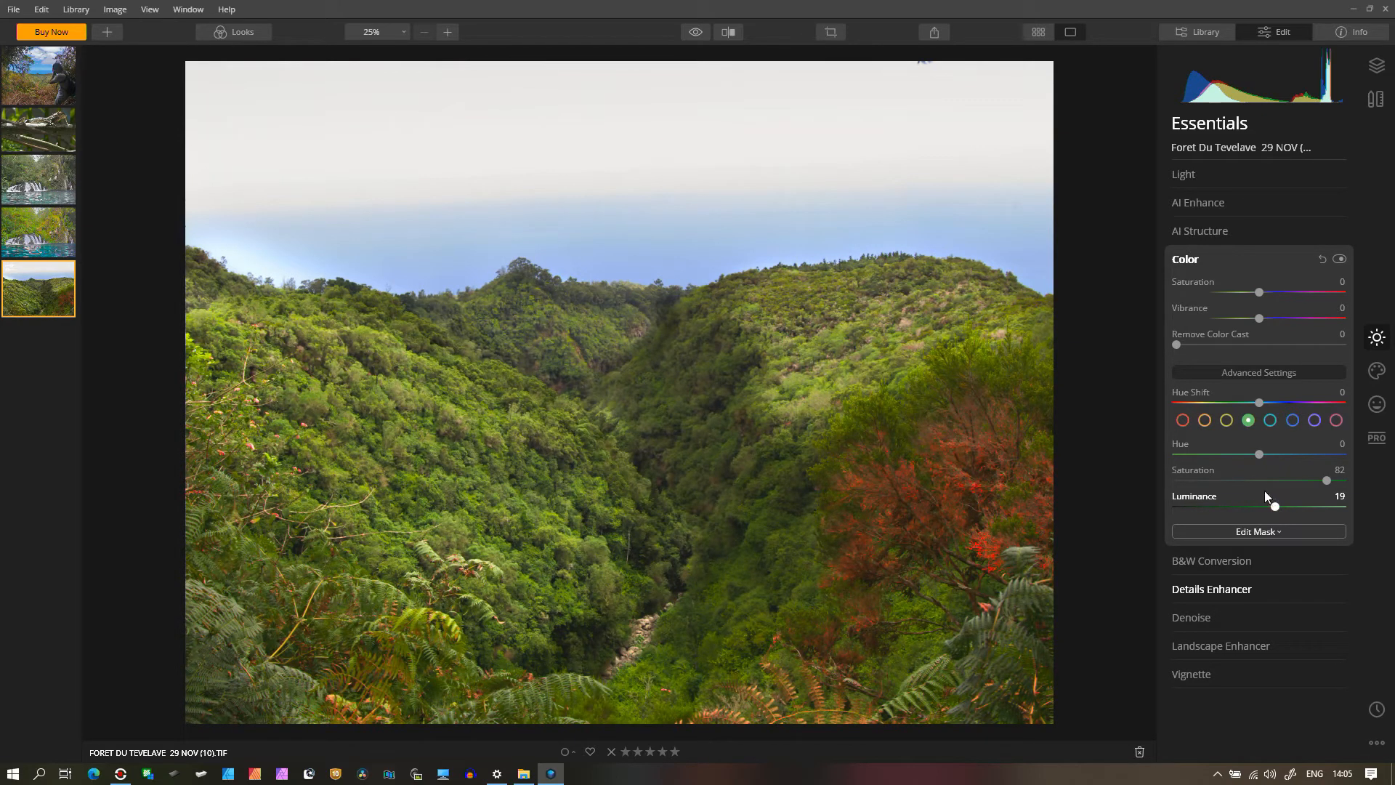
pyautogui.click(1226, 420)
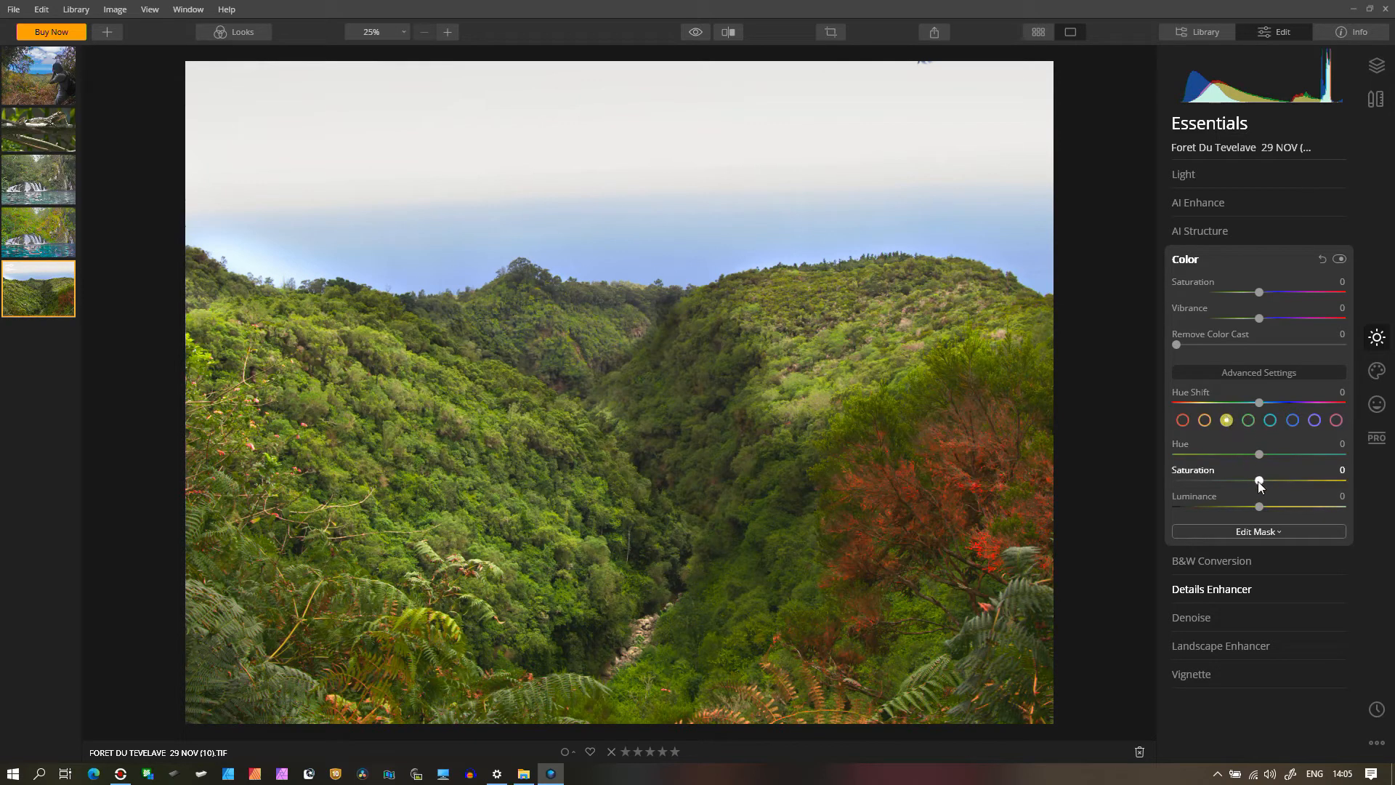
pyautogui.moveTo(1270, 482); pyautogui.dragTo(1303, 481)
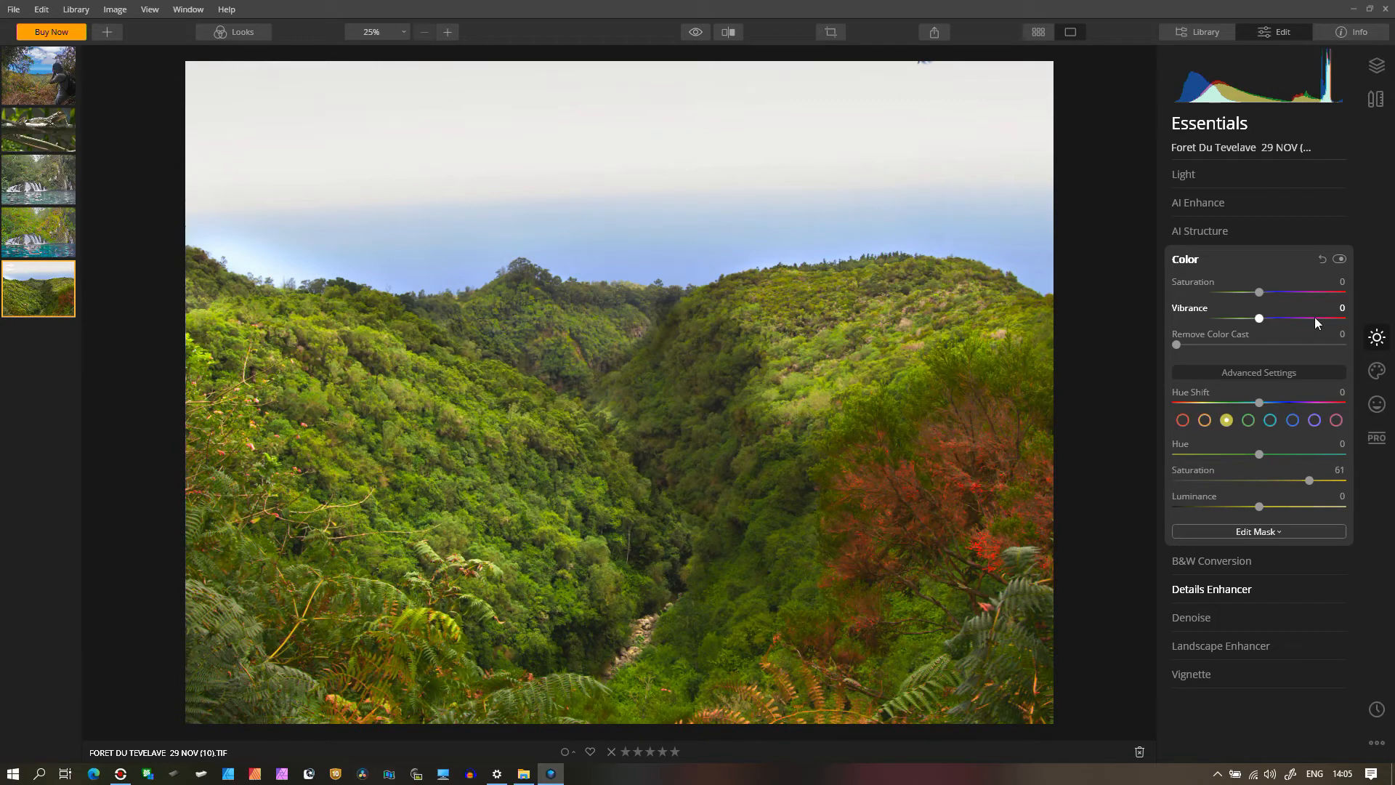
# Reset all adjustments in the Color tool and recheck the Landscape Enhancer and Color settings
pyautogui.click(1323, 258)
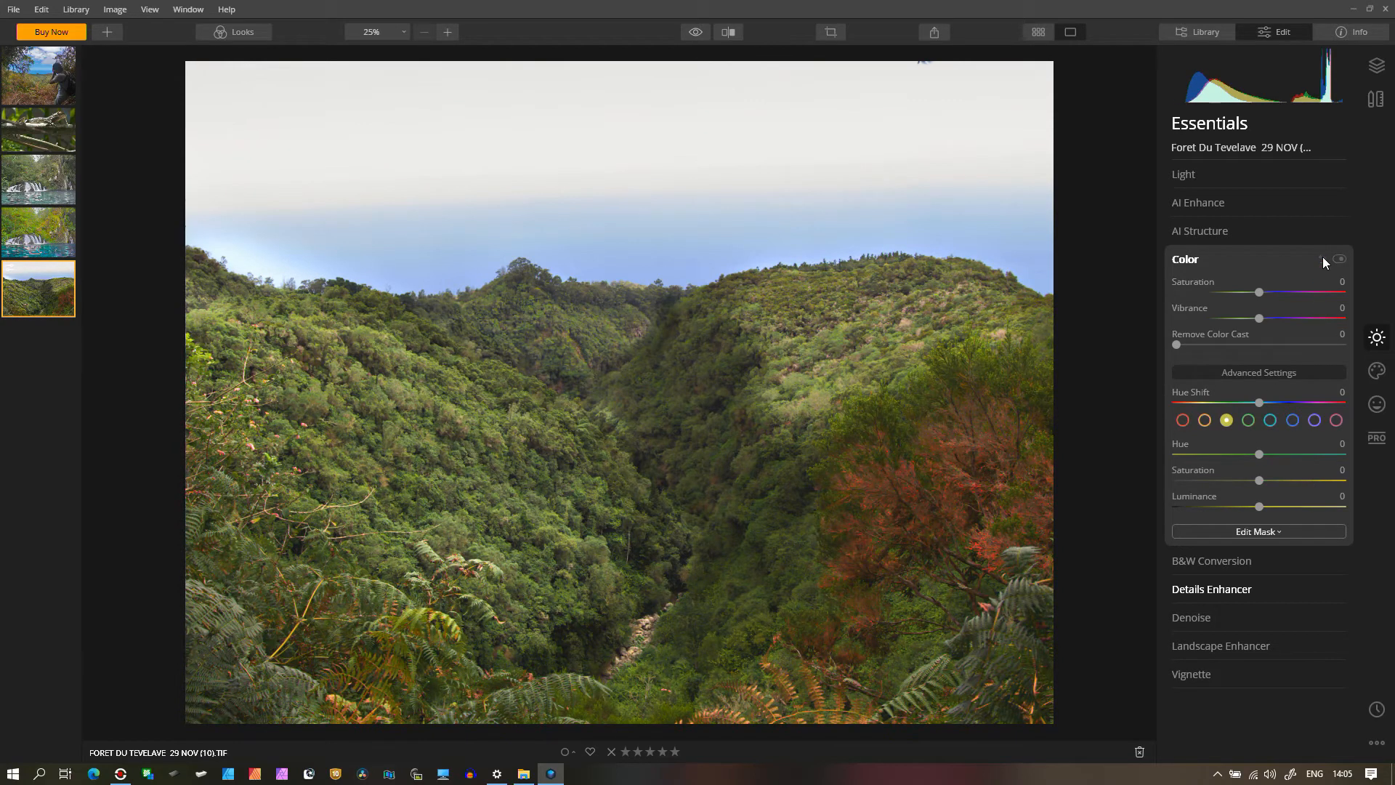
pyautogui.click(1258, 259)
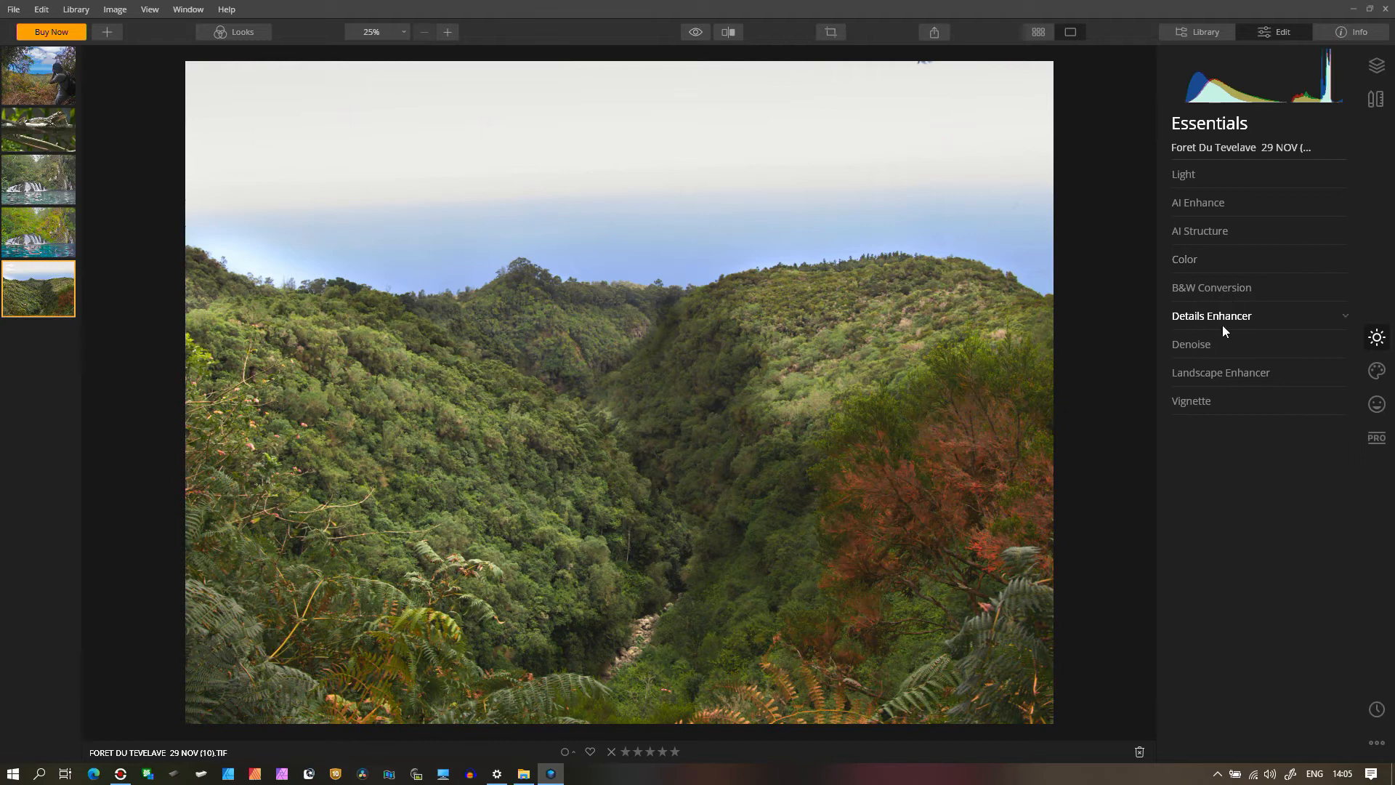
pyautogui.click(1184, 372)
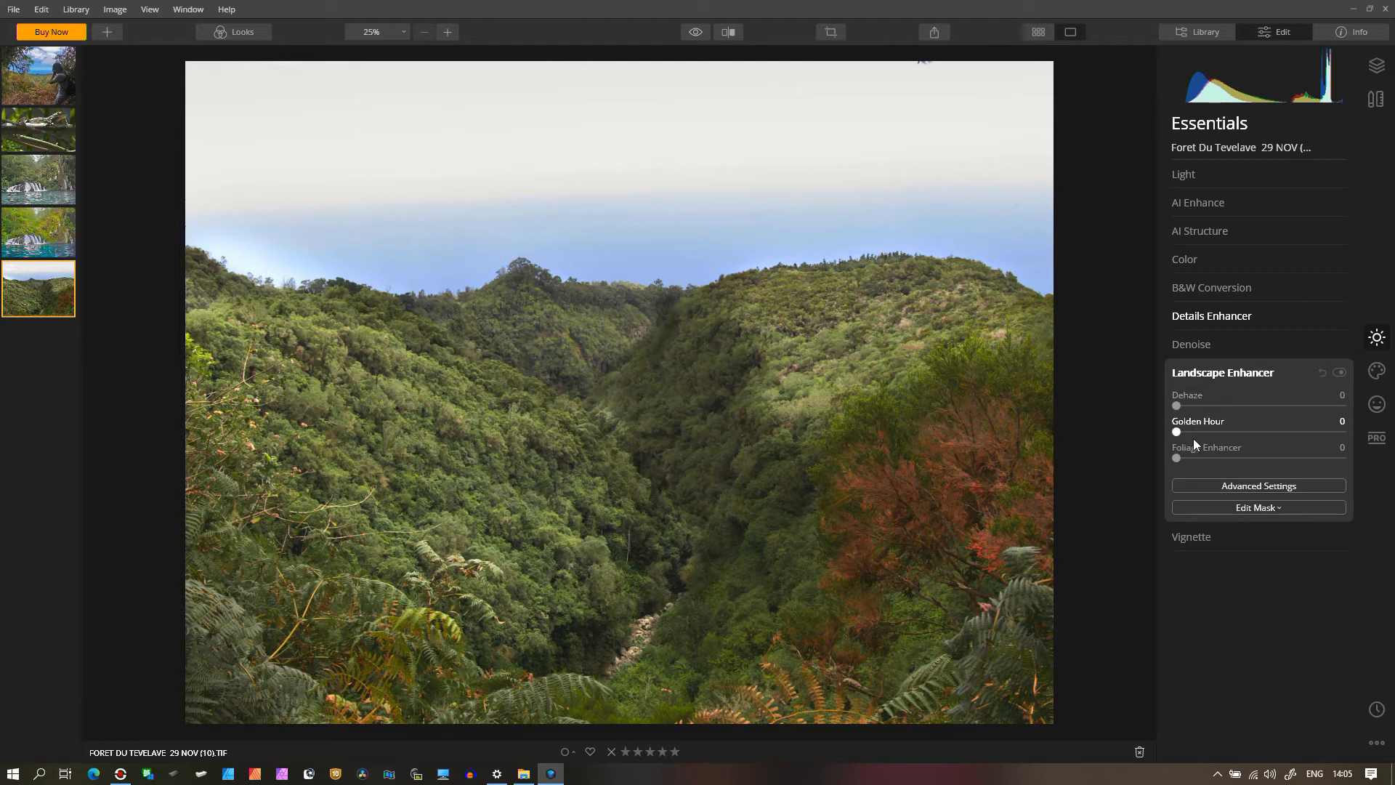
pyautogui.click(1196, 258)
pyautogui.click(1196, 259)
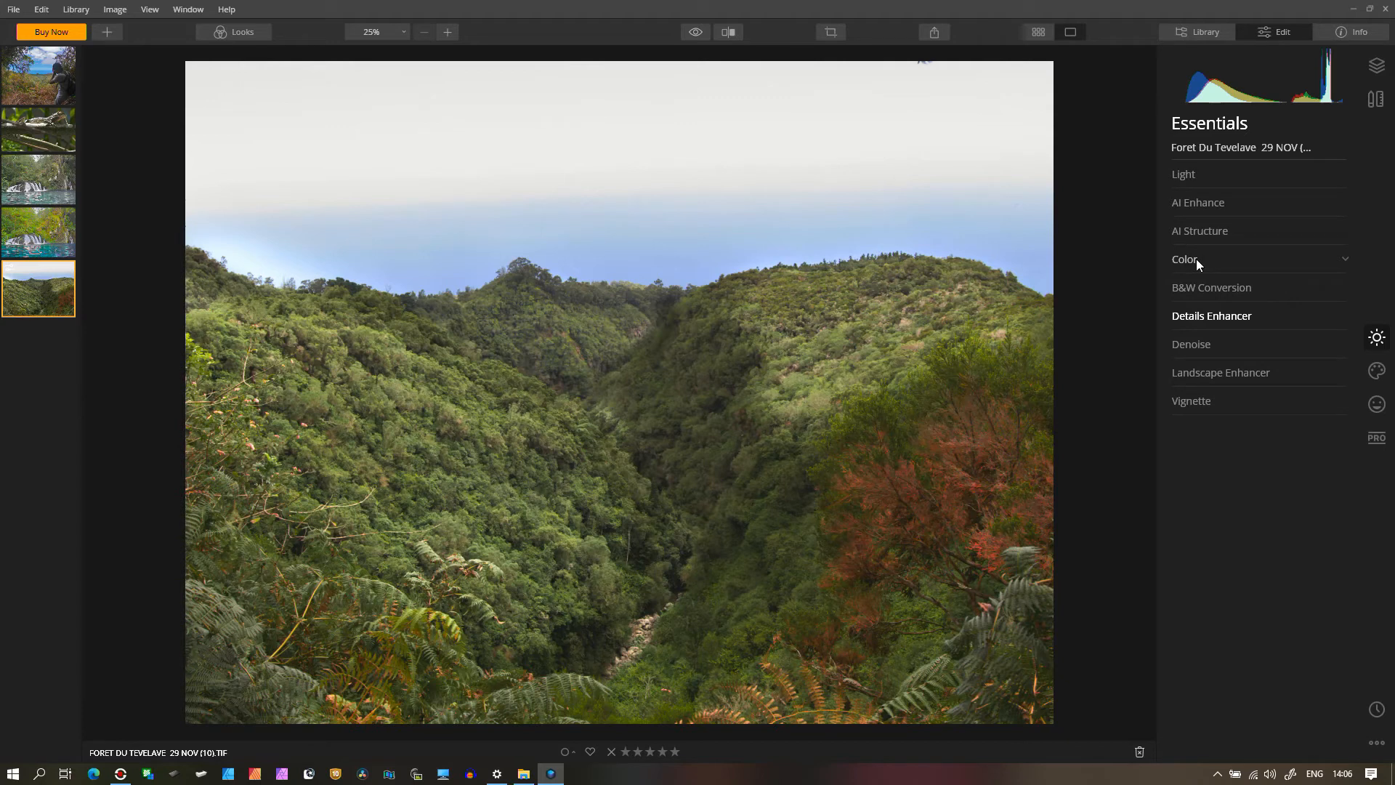
# Try varying the Vignette amount, reset the tool and close it
pyautogui.click(1196, 401)
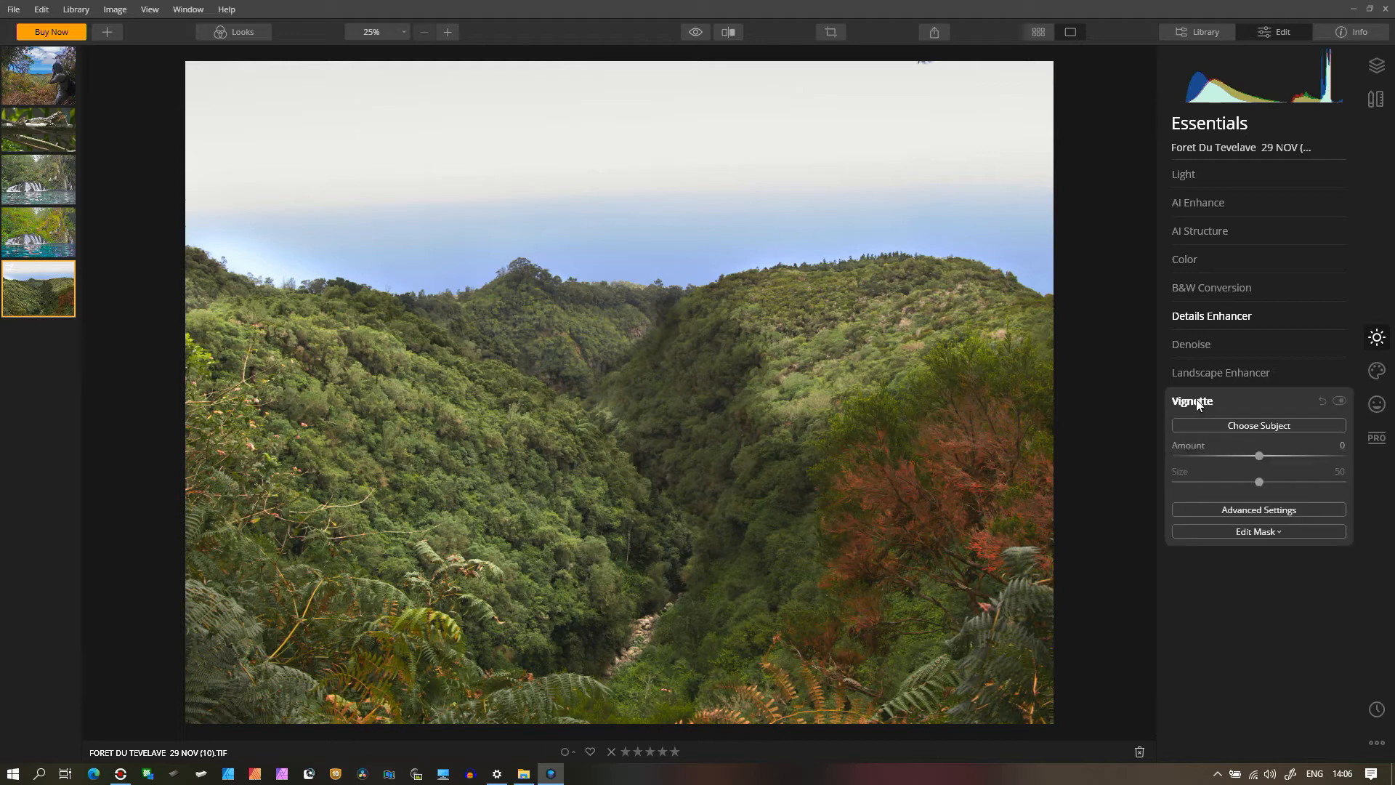
pyautogui.moveTo(1255, 454)
pyautogui.mouseDown()
pyautogui.moveTo(1328, 451)
pyautogui.moveTo(1263, 465)
pyautogui.mouseUp()
pyautogui.click(1322, 399)
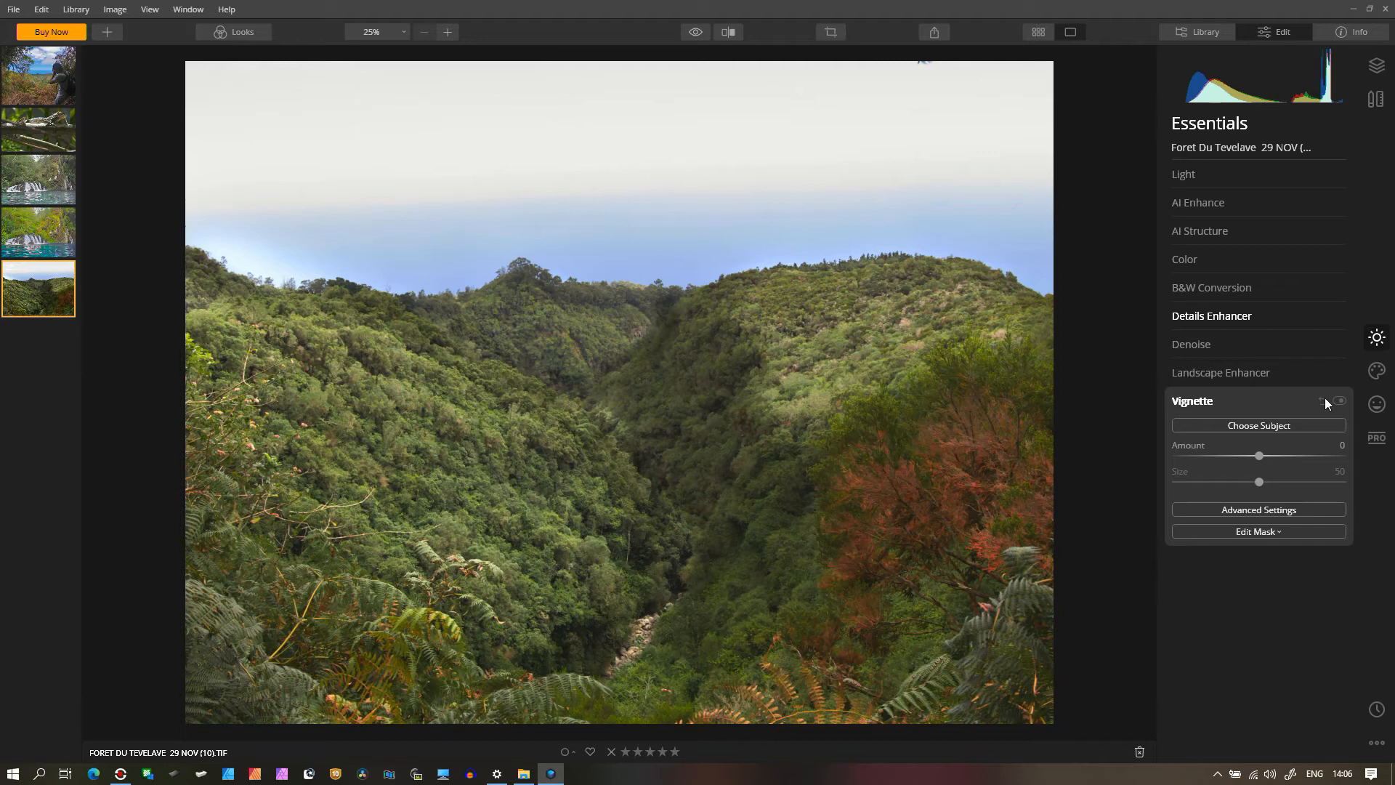
pyautogui.click(1251, 401)
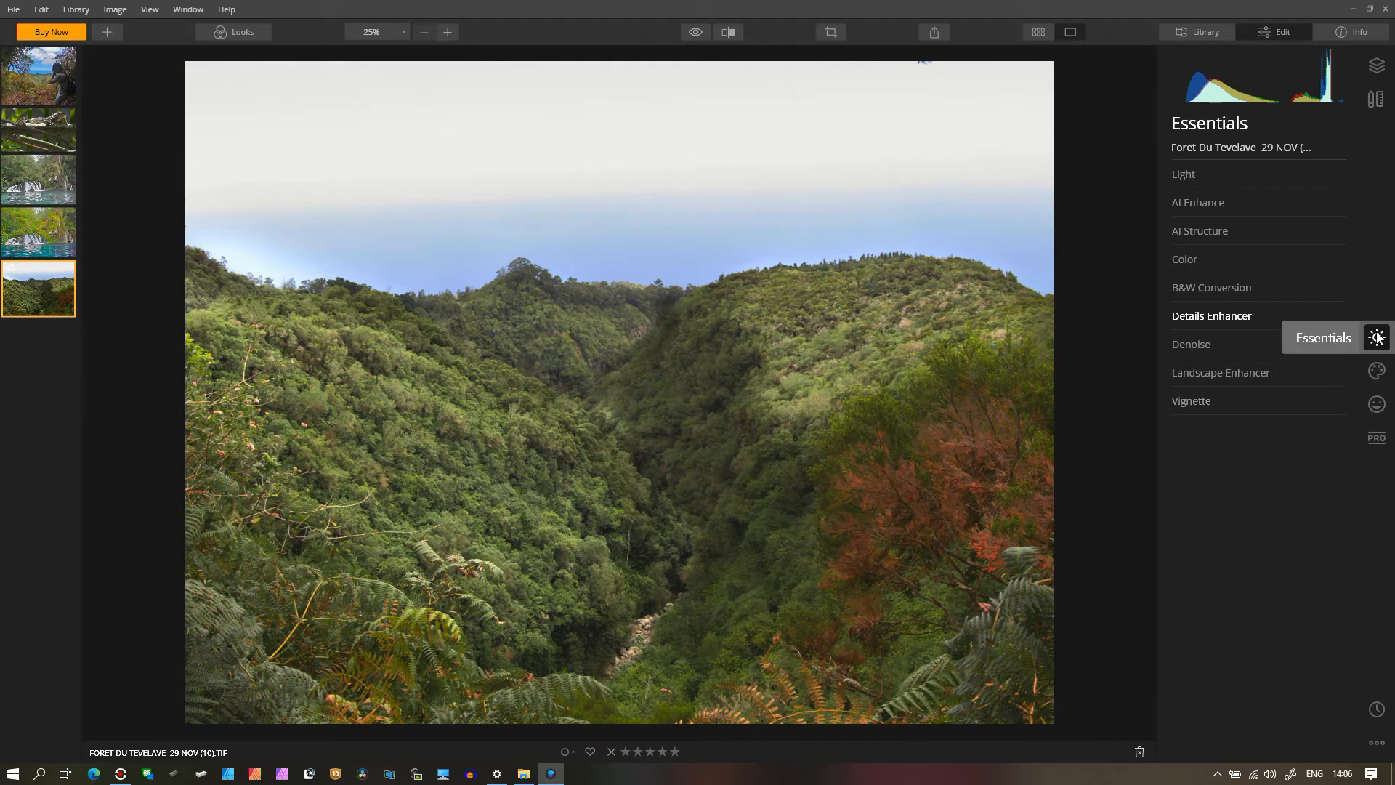
# Open AI Sky Replacement in the Creative tools and view the list of available skies
pyautogui.click(1378, 371)
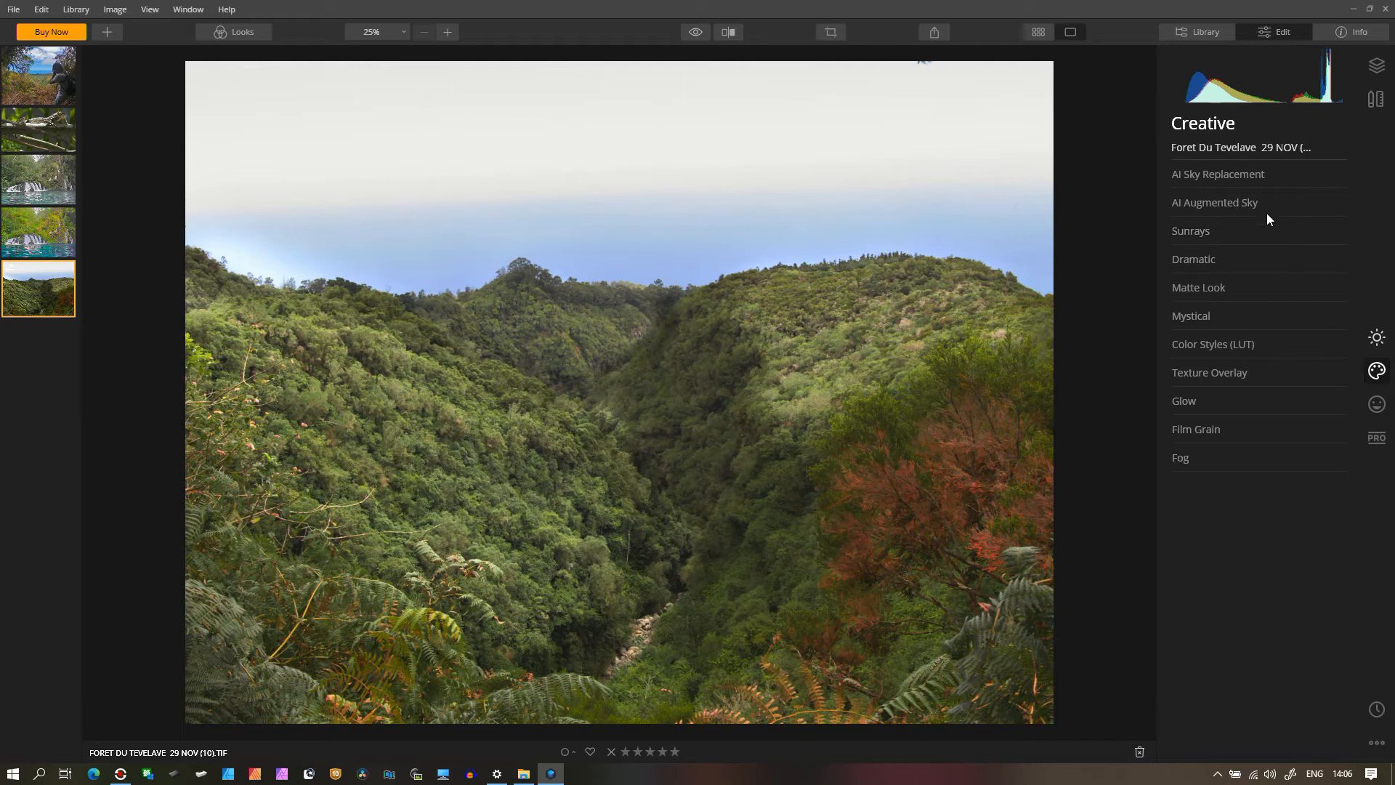
pyautogui.click(1196, 176)
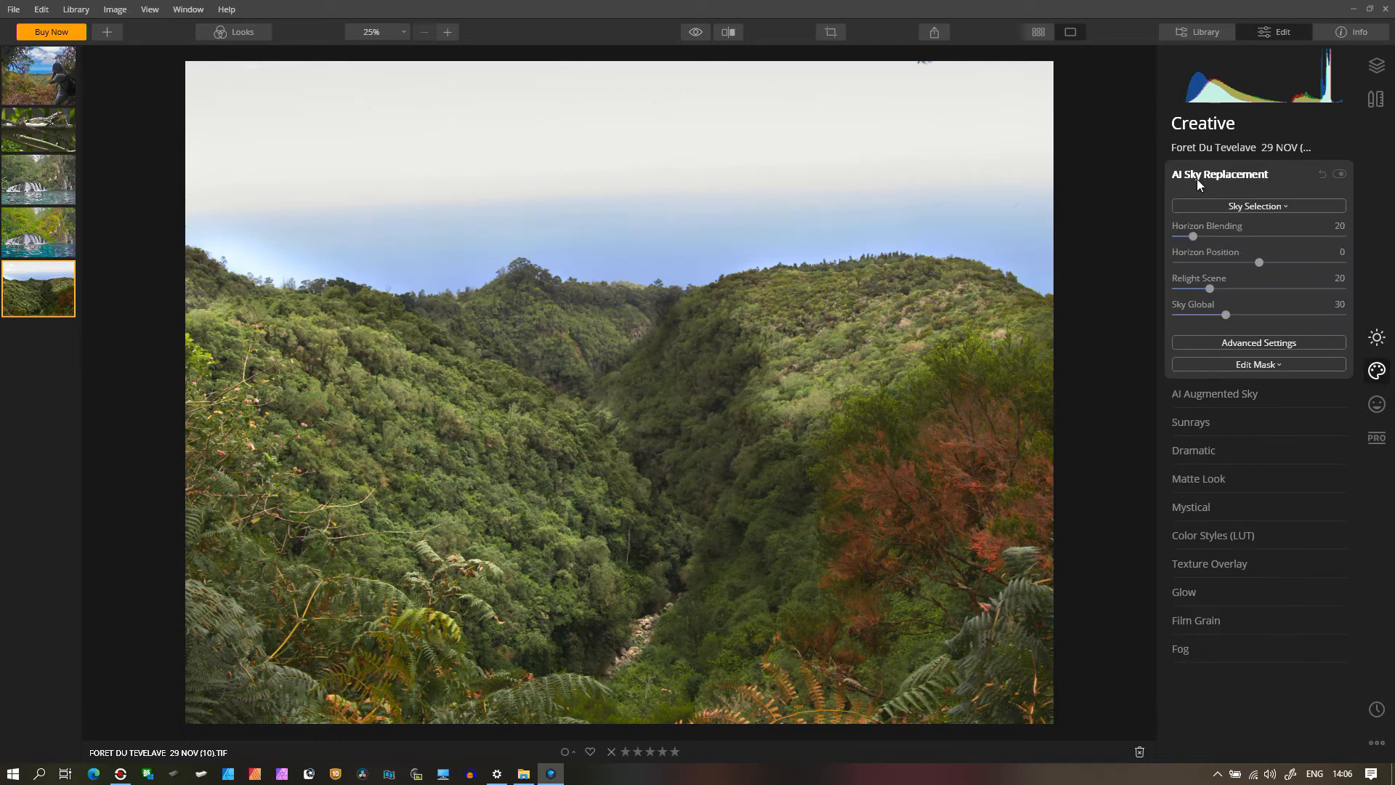
pyautogui.click(1243, 206)
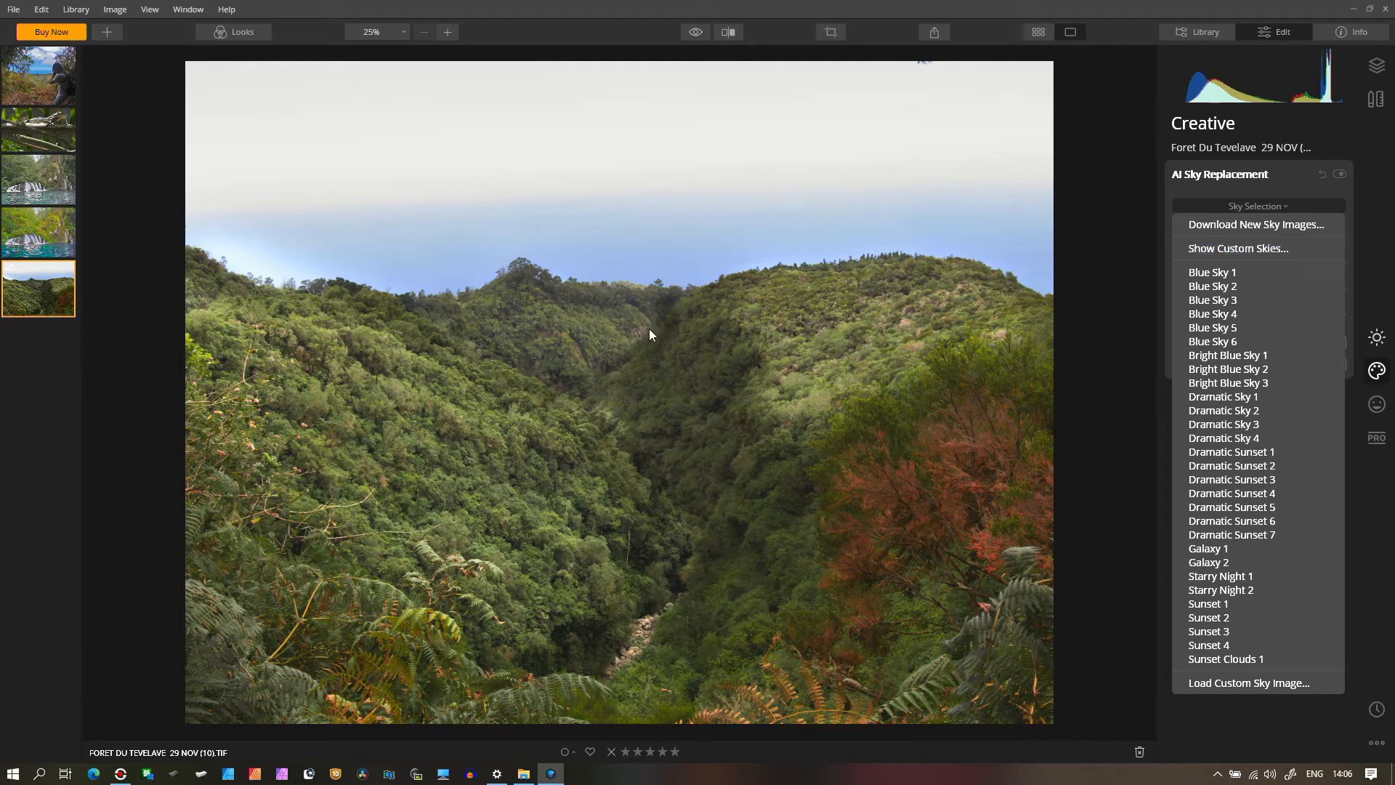
# Open the download page for new sky images, examine the sky packs offered in the Luminar Marketplace, and return to the photo
pyautogui.click(1226, 224)
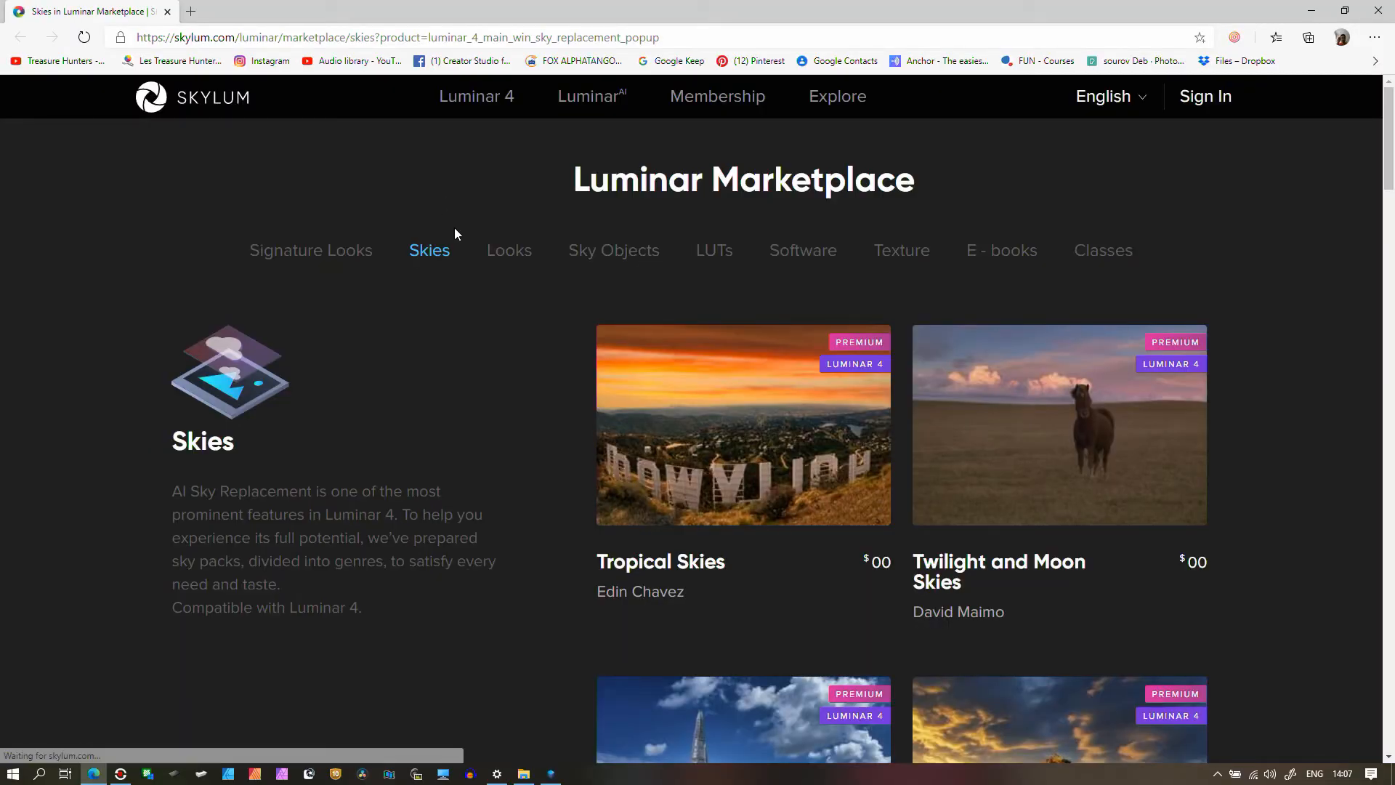
pyautogui.scroll(-4, 479, 448)
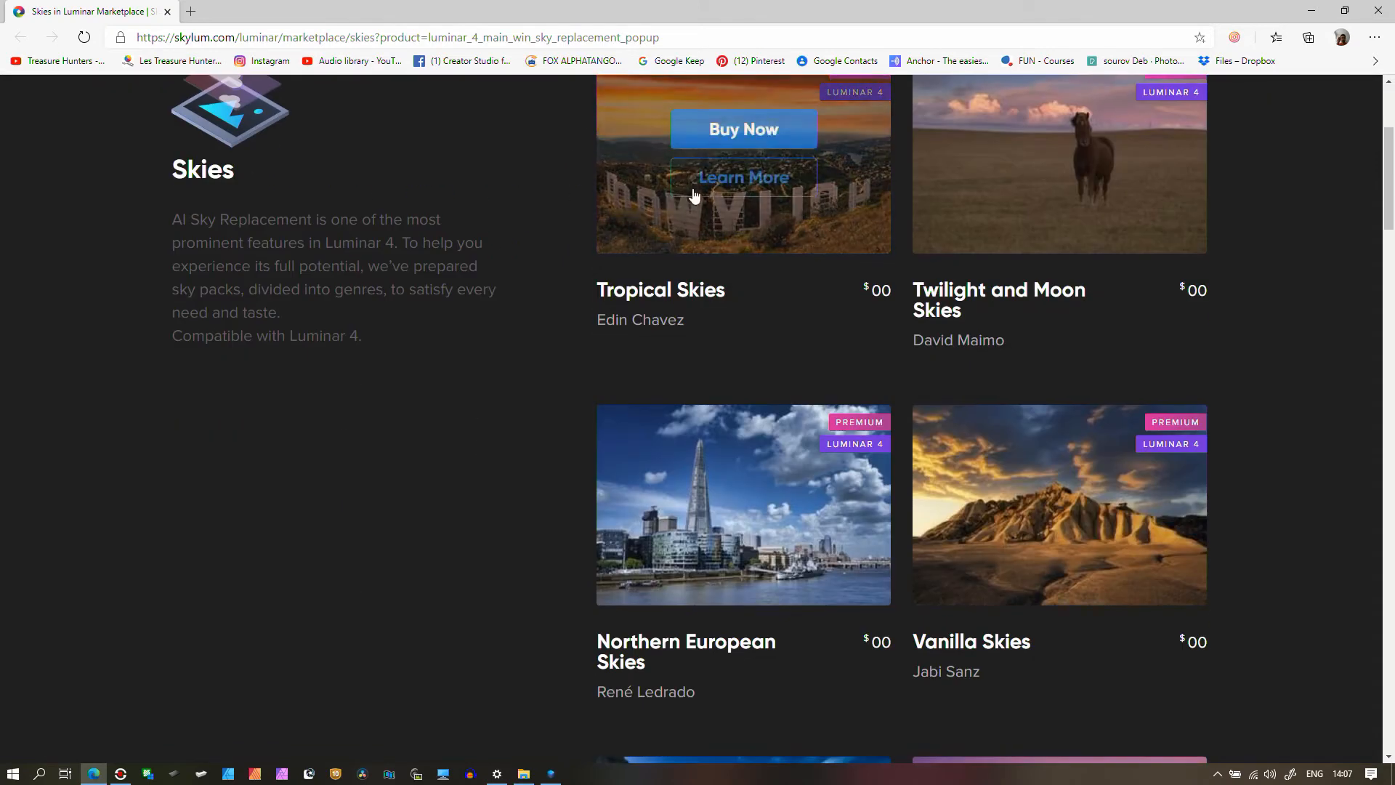
pyautogui.moveTo(1083, 215)
pyautogui.scroll(-3, 1083, 215)
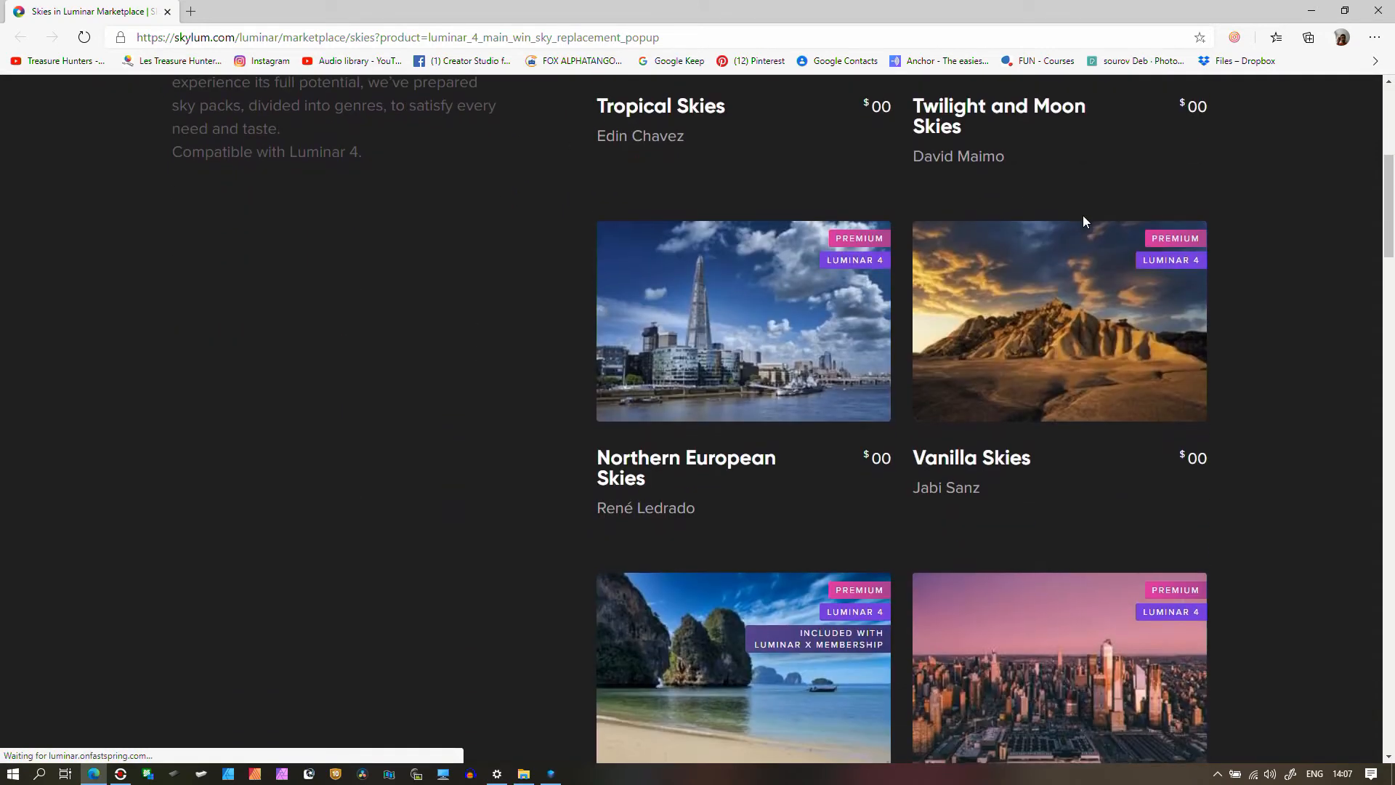
pyautogui.scroll(-1, 1061, 431)
pyautogui.scroll(-2, 1061, 438)
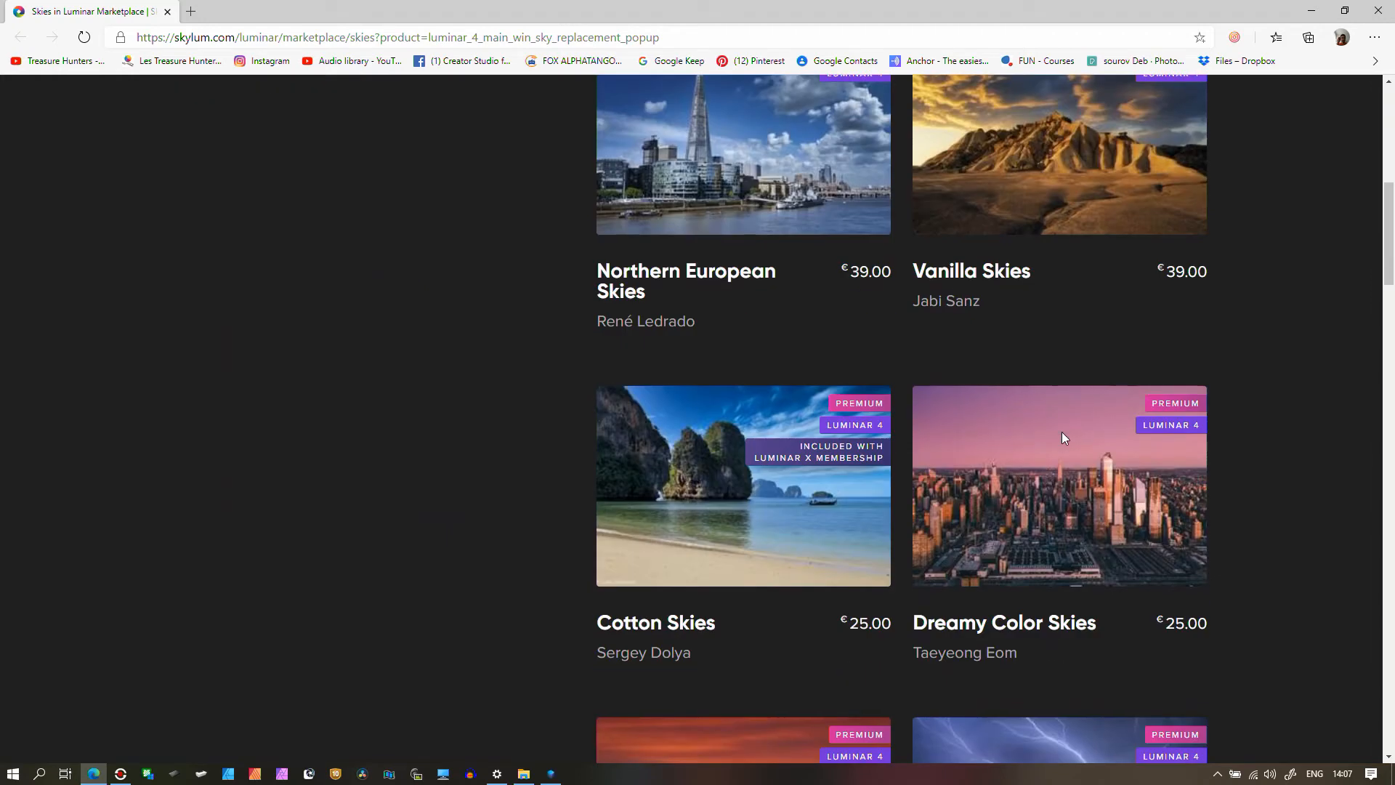
pyautogui.scroll(2, 1061, 439)
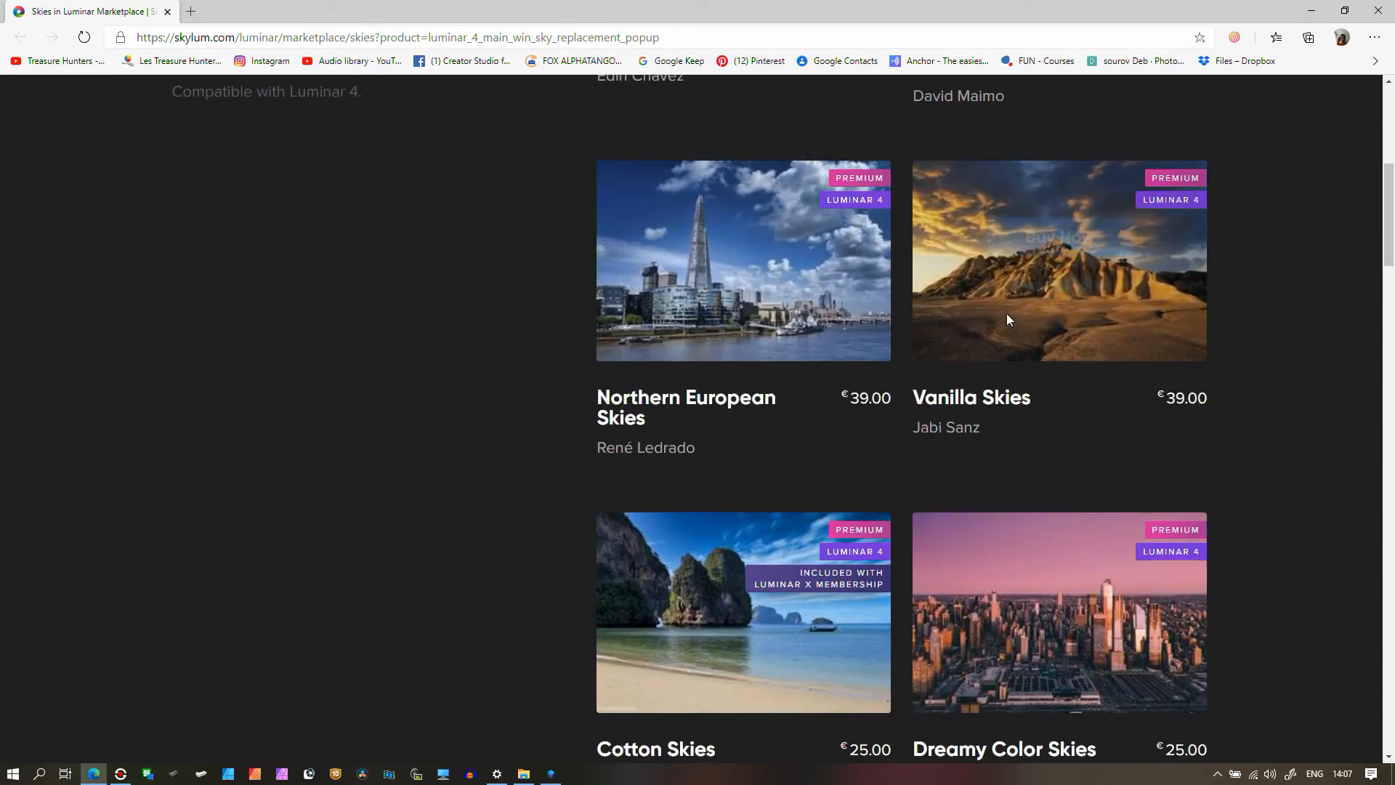
pyautogui.scroll(-3, 614, 740)
pyautogui.scroll(-3, 613, 735)
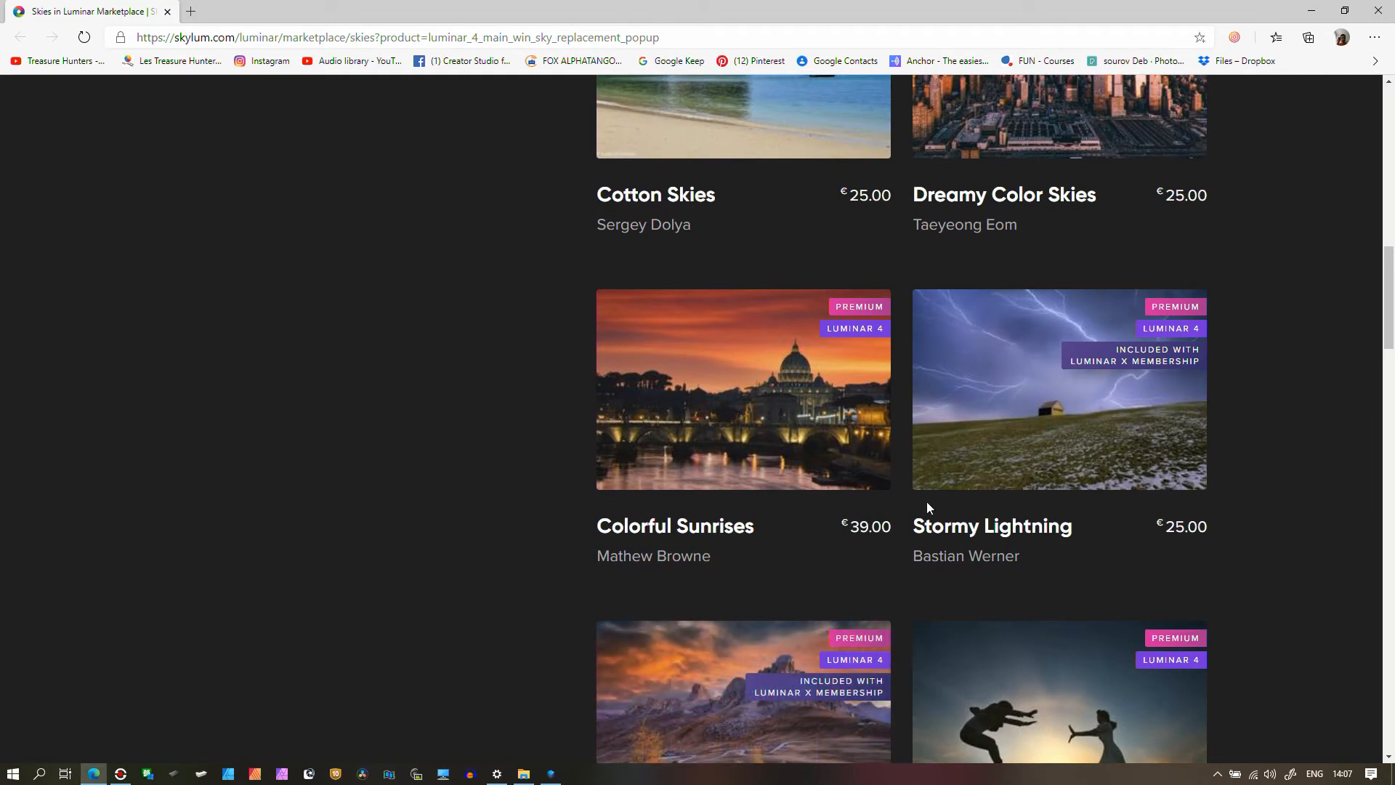
pyautogui.click(1321, 10)
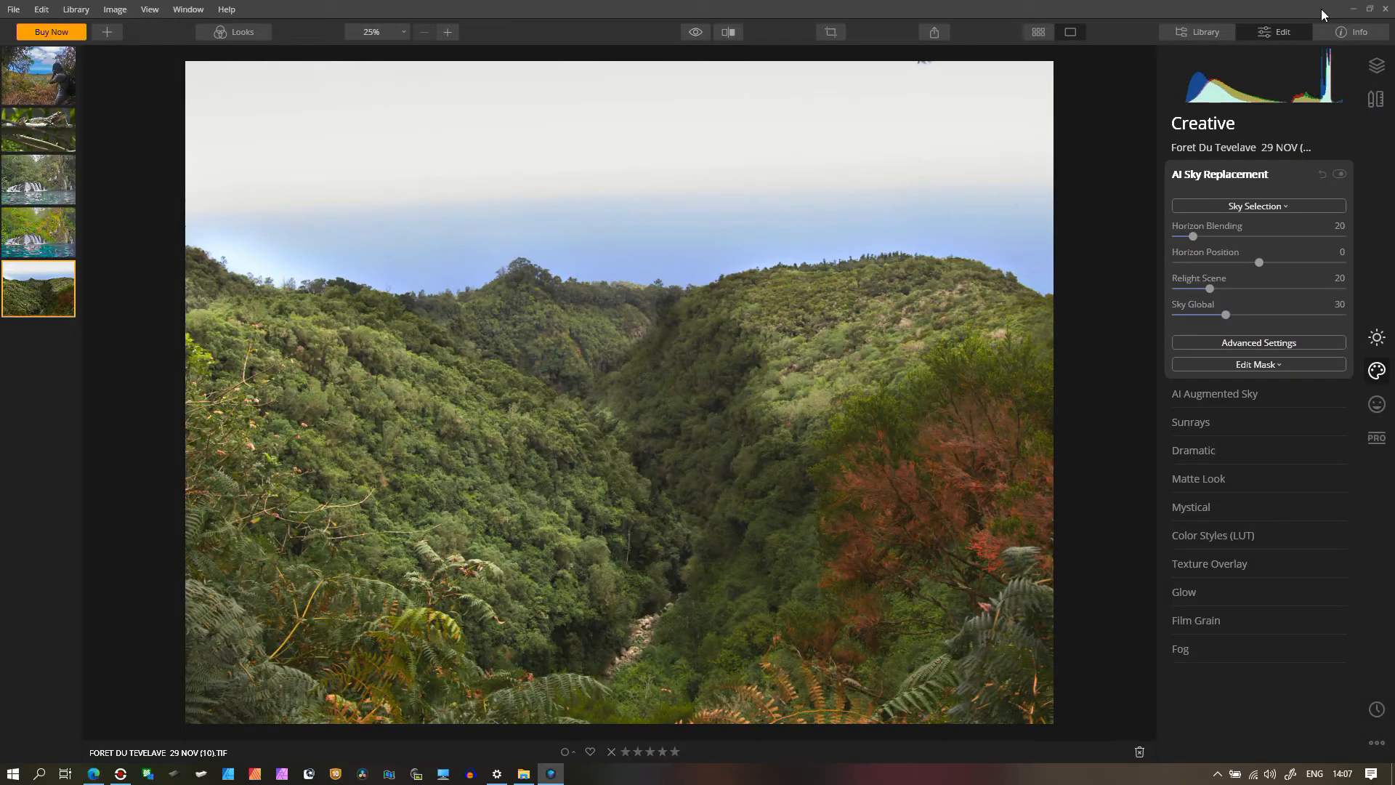
# Try Blue Sky 1 as the replacement sky and inspect the tree line along the horizon at 100% zoom
pyautogui.click(1235, 208)
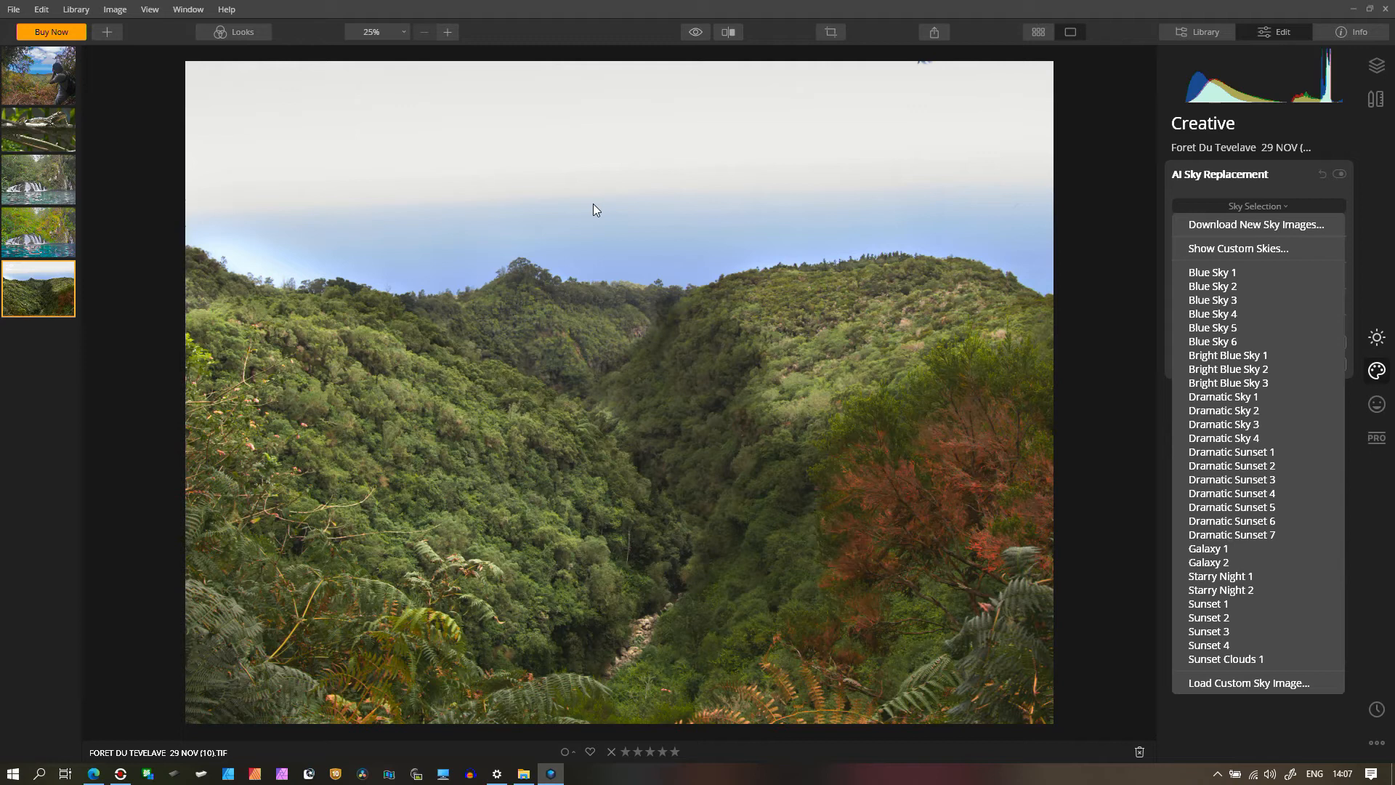
pyautogui.click(1201, 272)
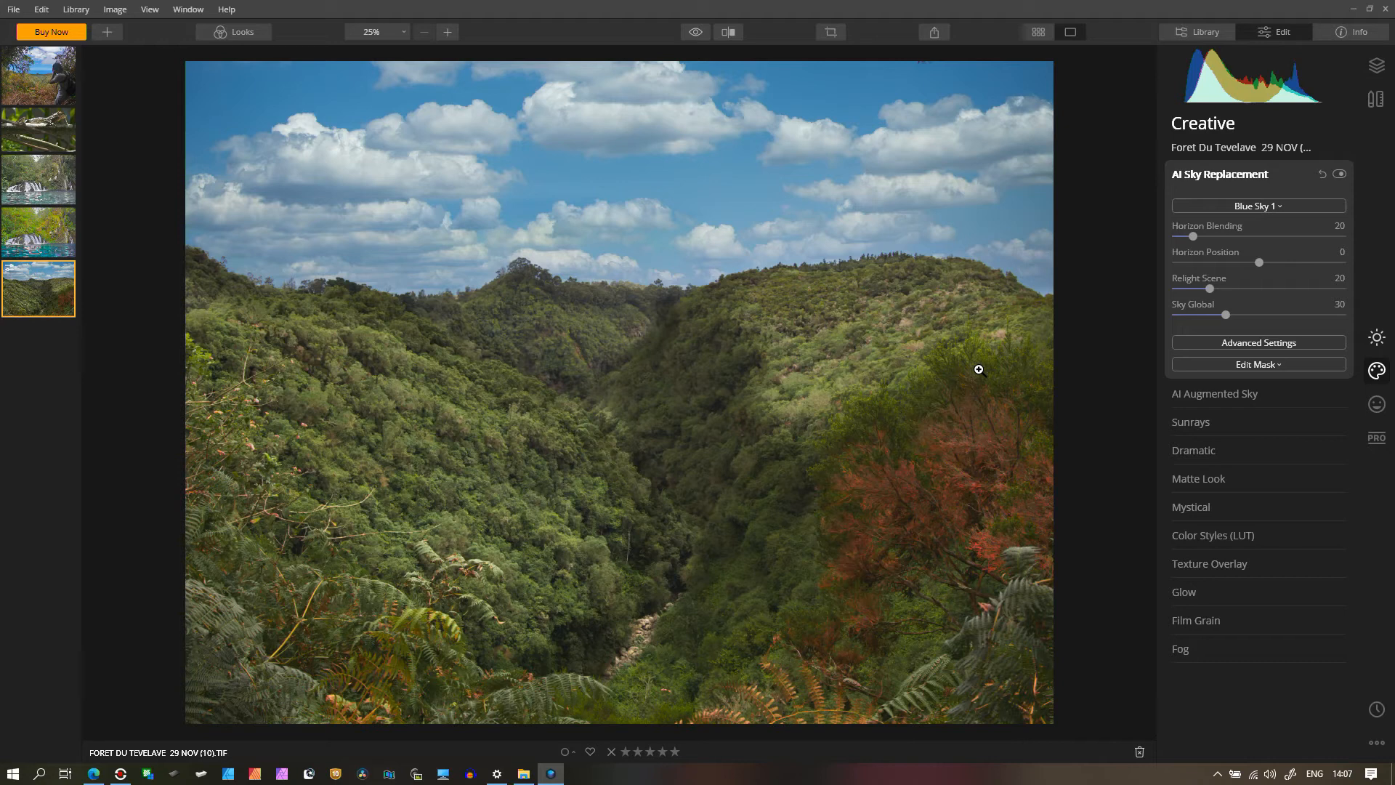
pyautogui.click(448, 32)
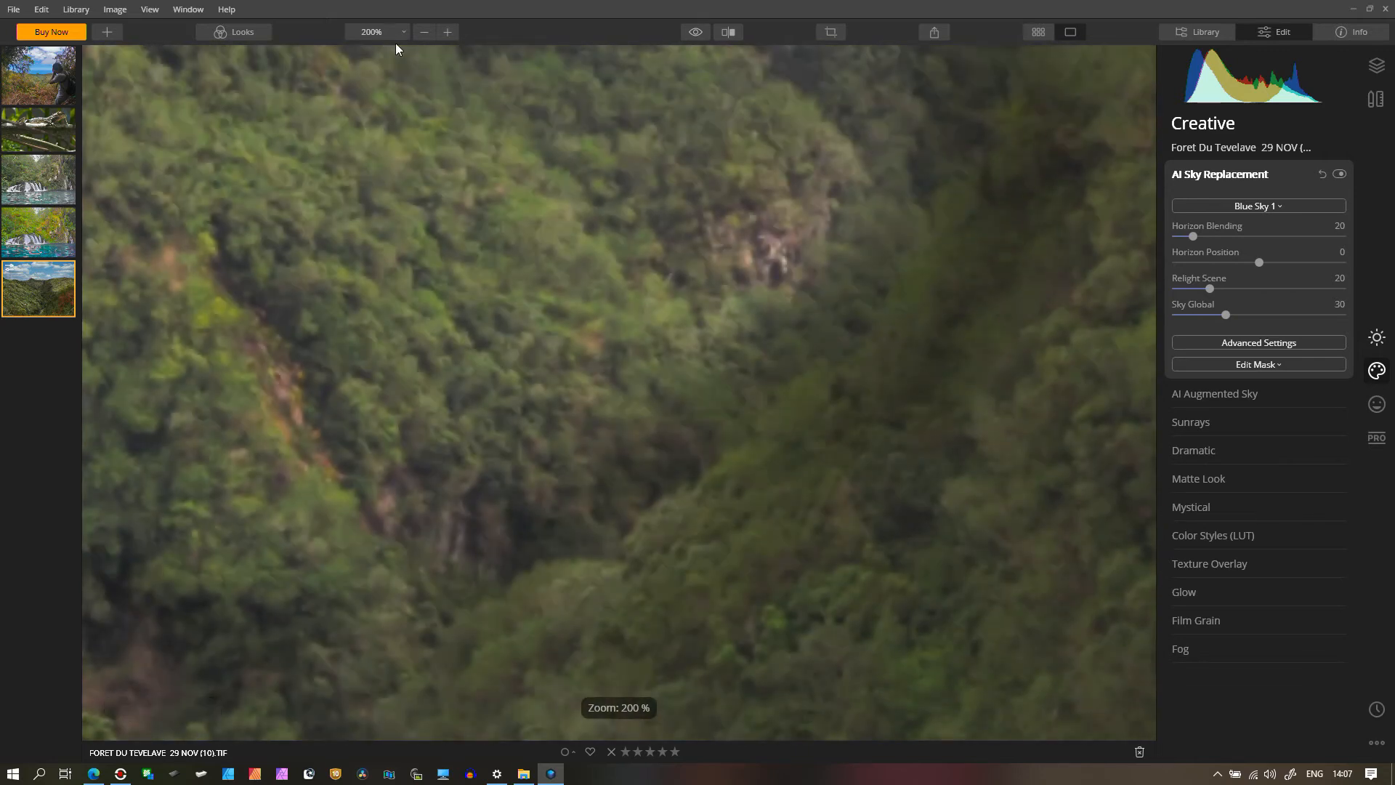
pyautogui.click(422, 33)
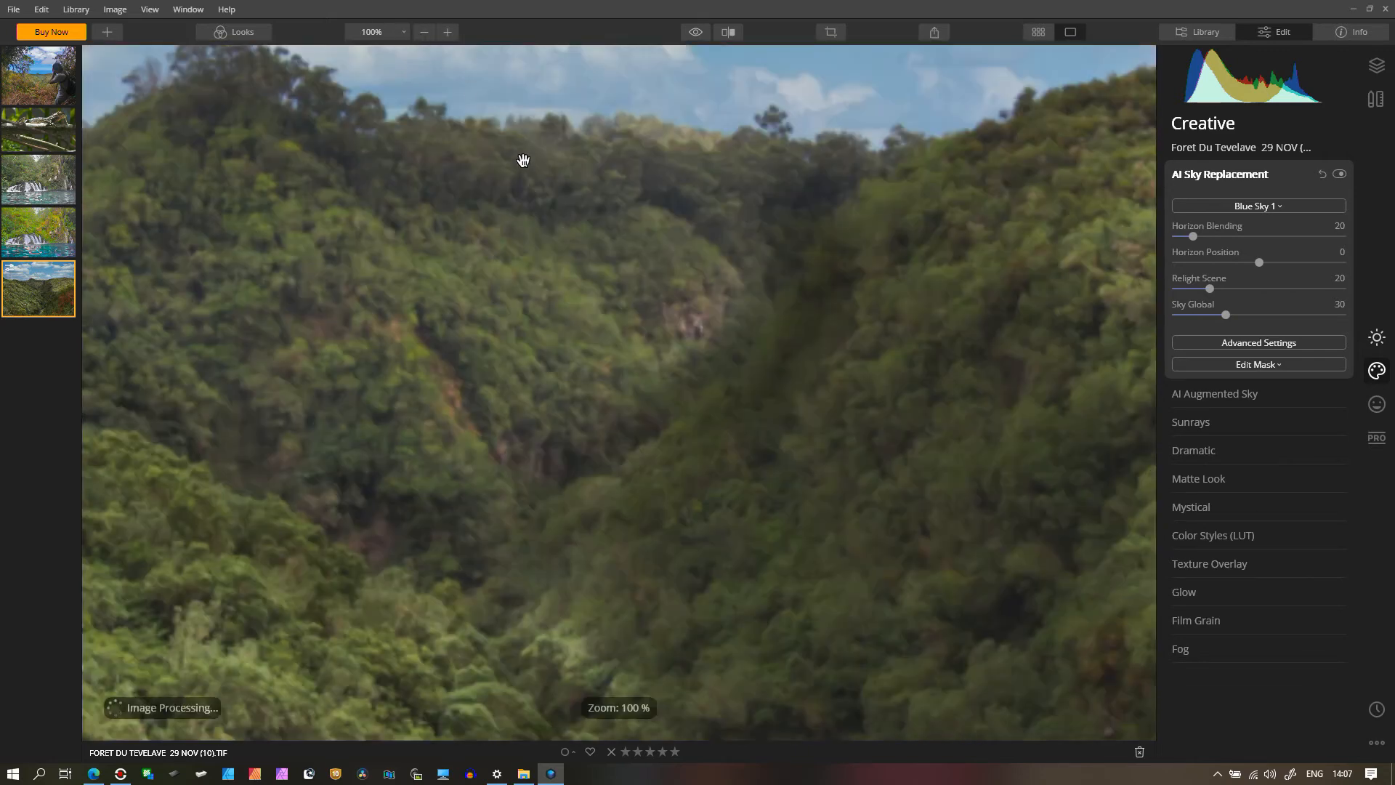
pyautogui.moveTo(521, 162); pyautogui.dragTo(711, 275)
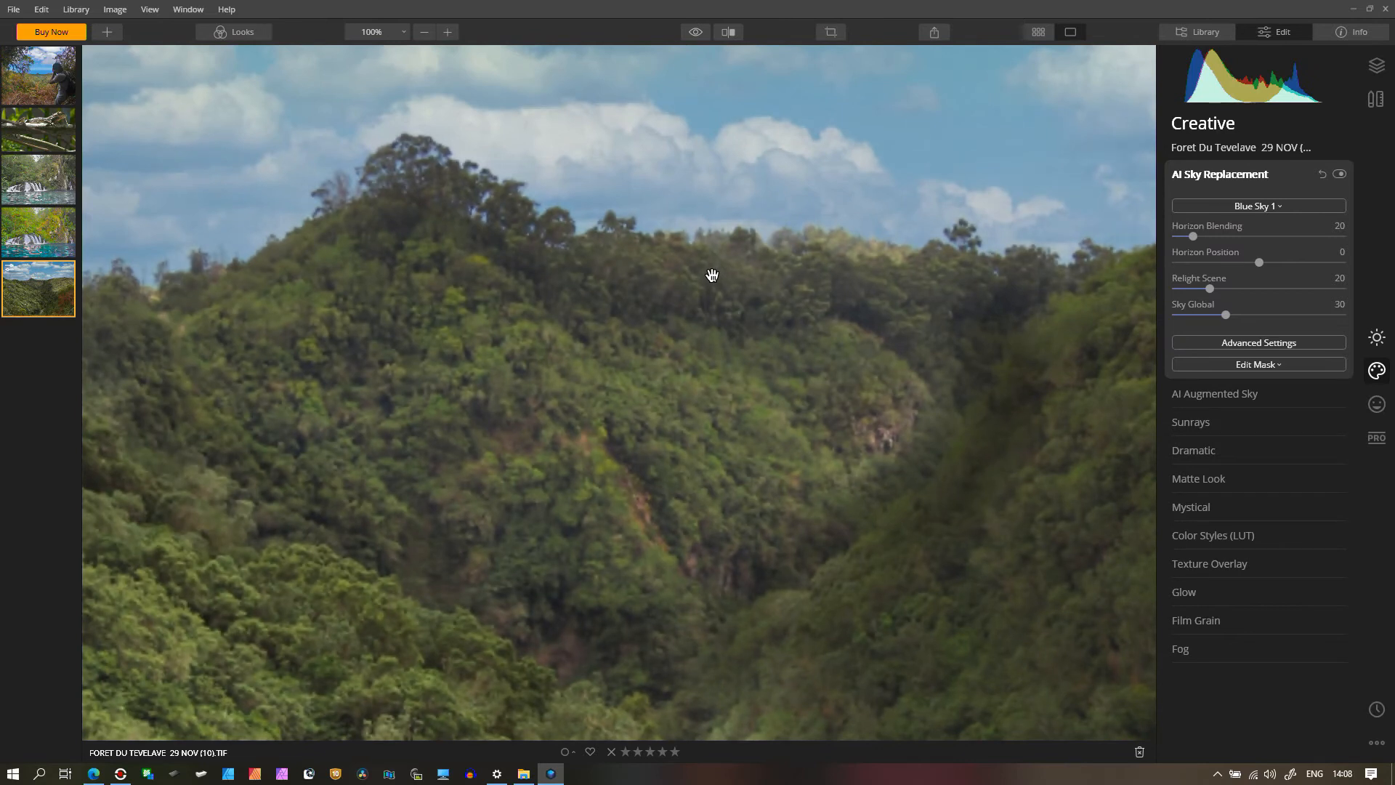
pyautogui.moveTo(276, 229); pyautogui.dragTo(718, 213)
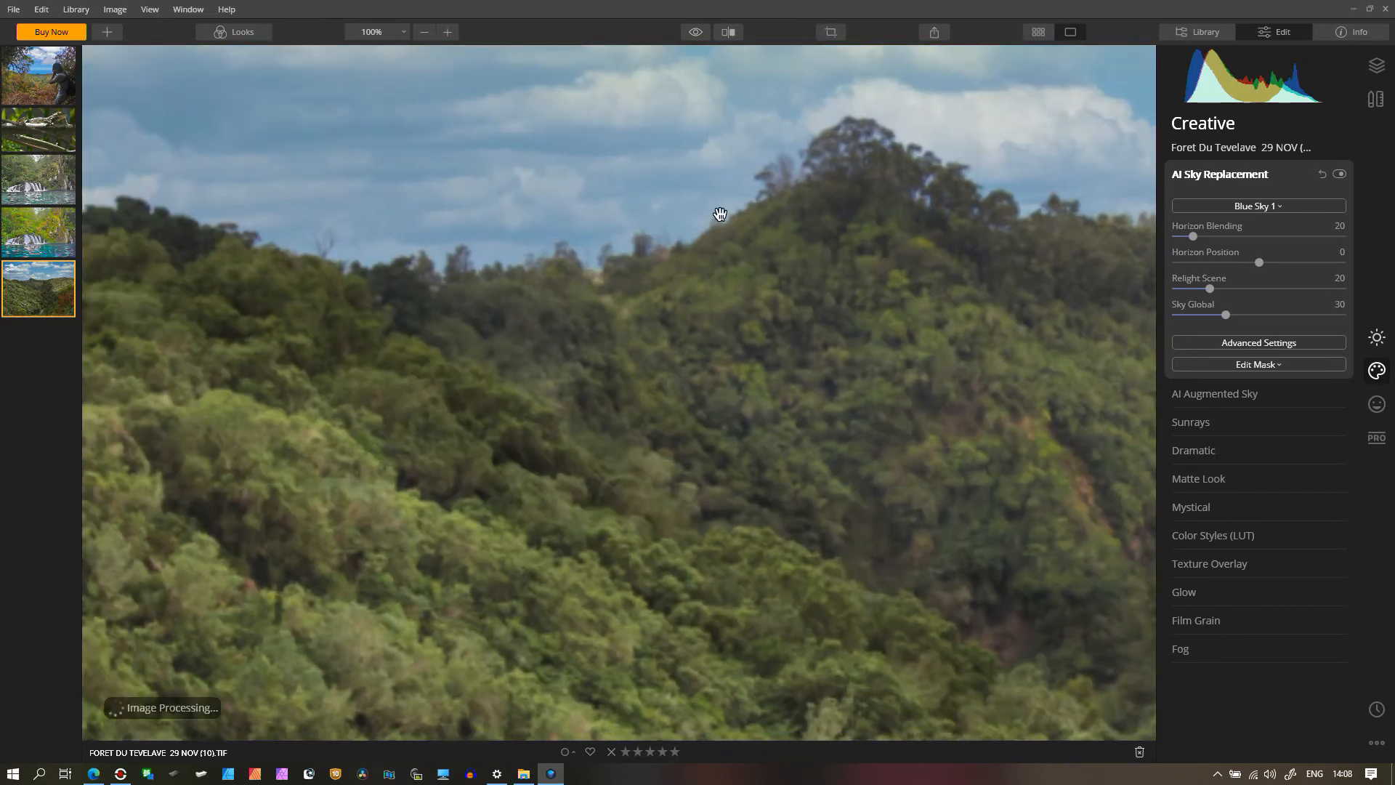
pyautogui.click(421, 32)
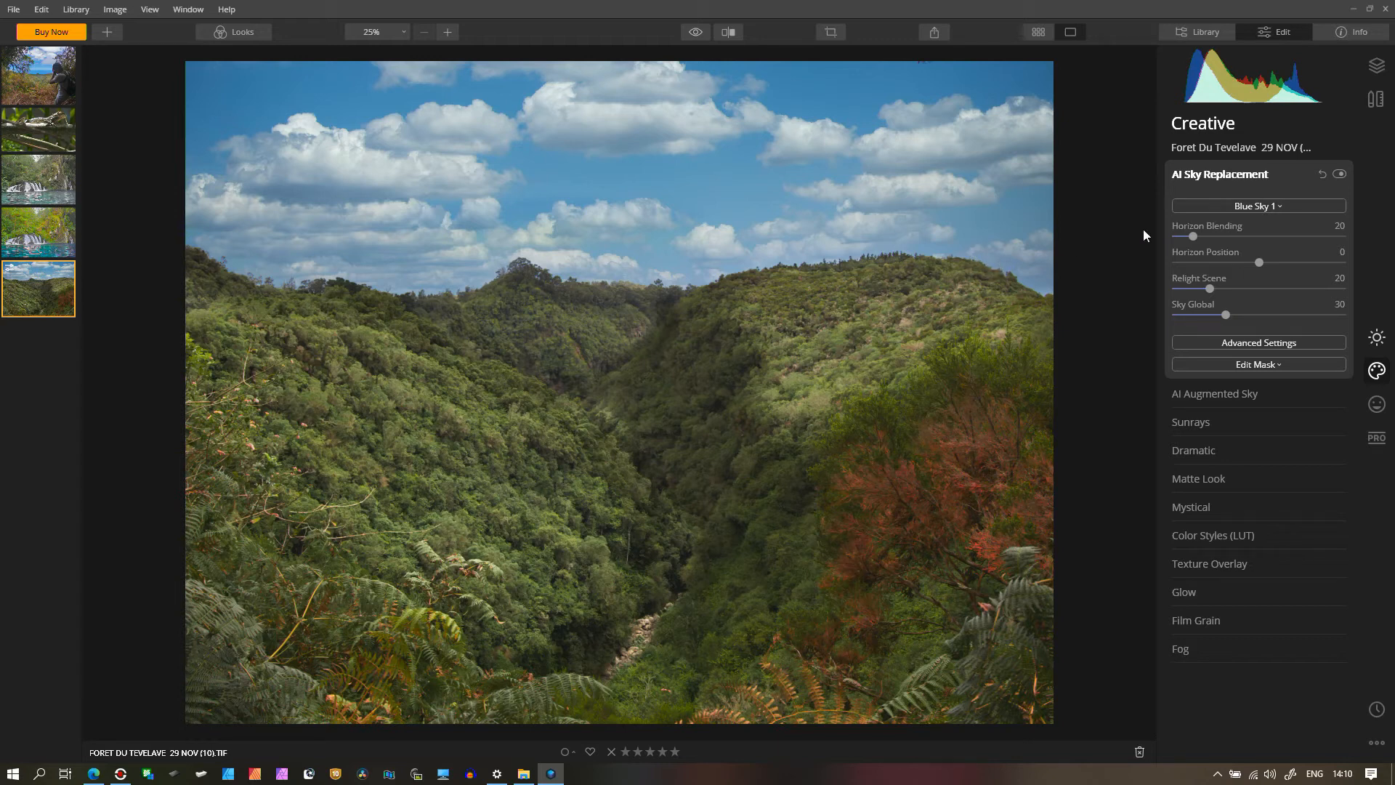
# Try Bright Blue Sky 1, Dramatic Sky 3 and Galaxy 1 as replacement skies
pyautogui.click(1306, 208)
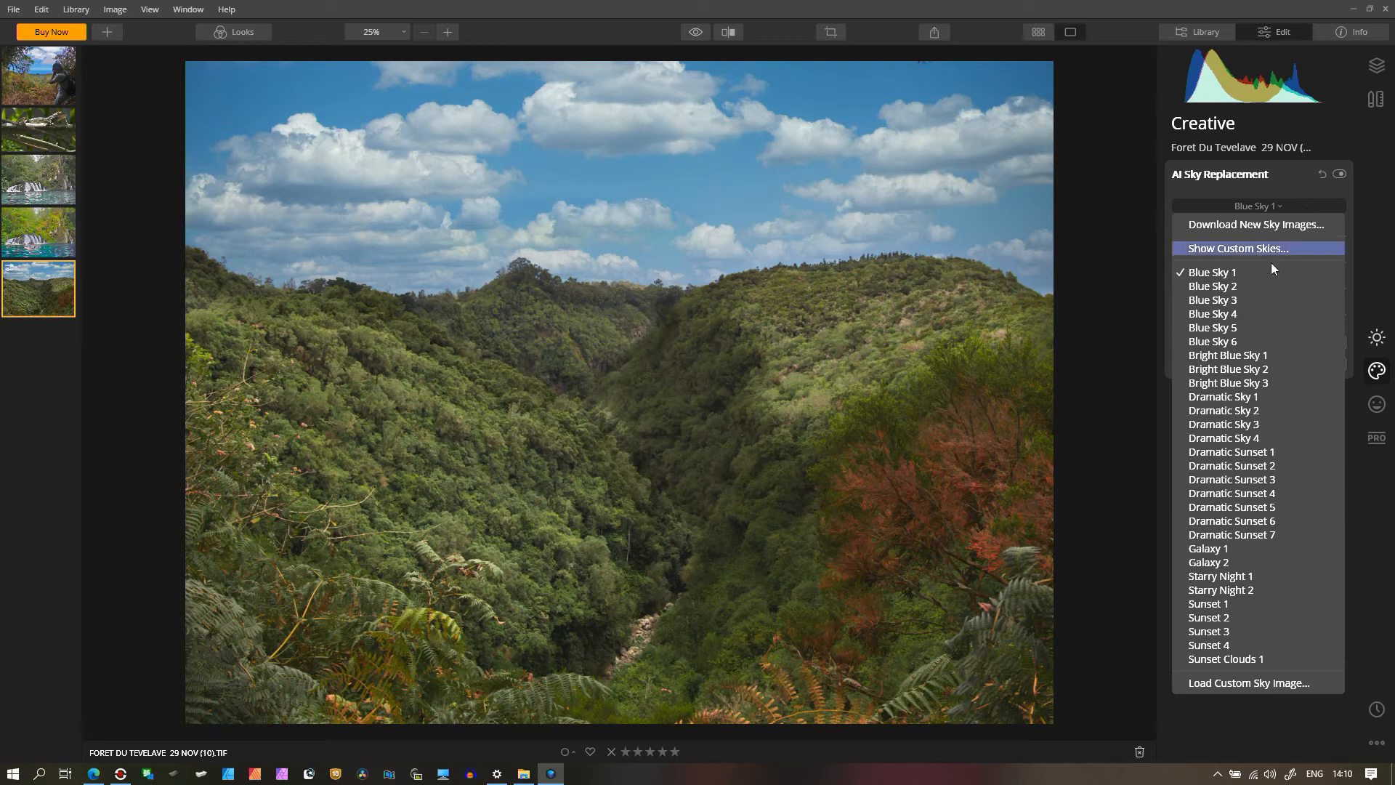
pyautogui.click(1214, 354)
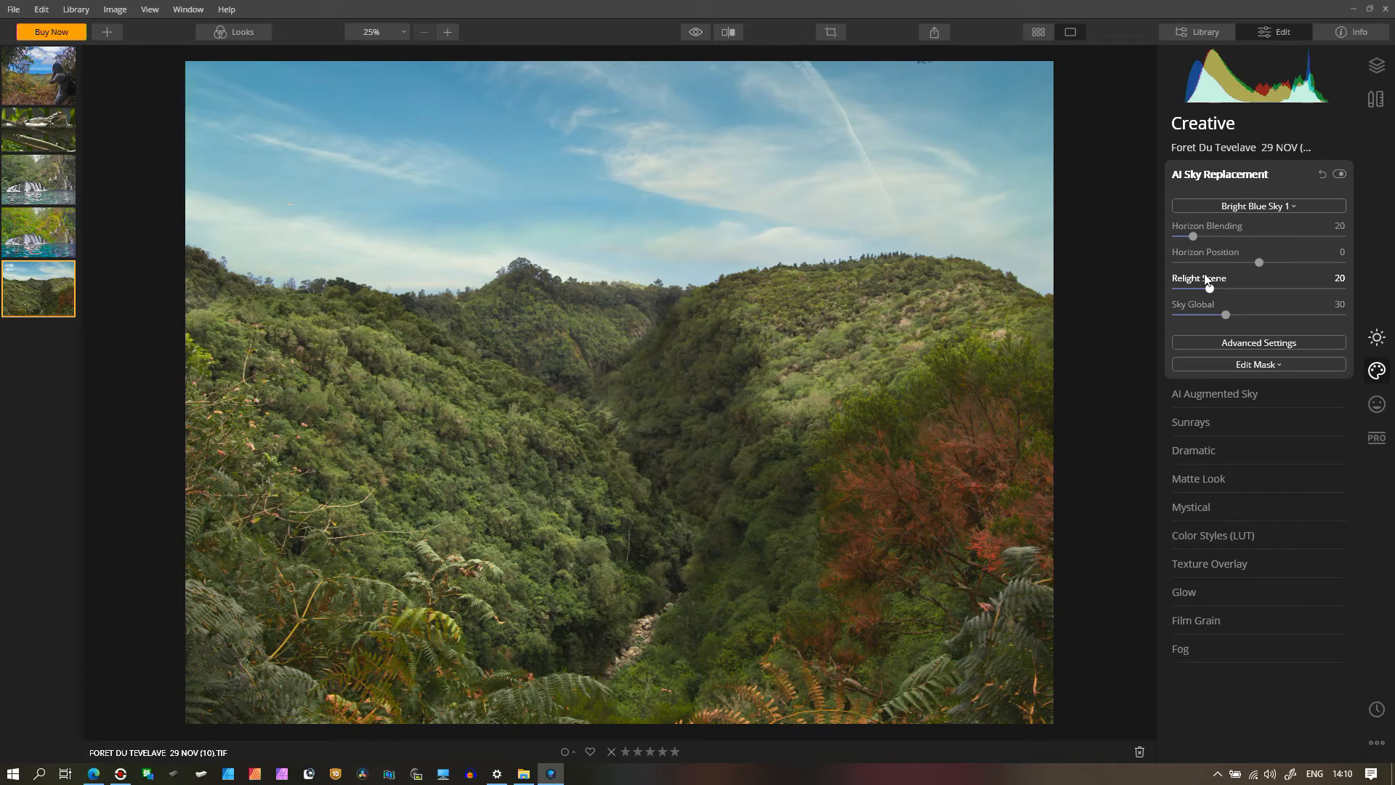
pyautogui.click(1277, 206)
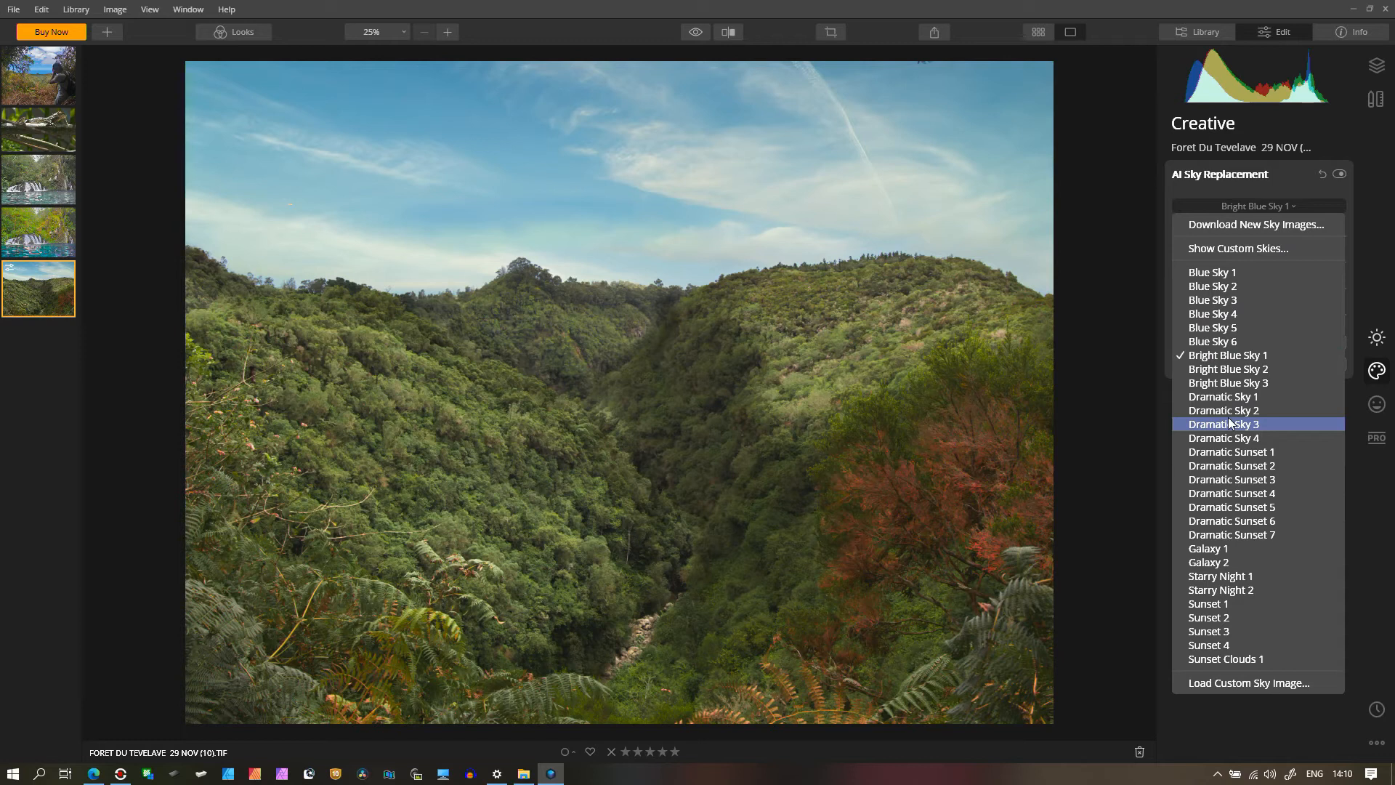
pyautogui.click(1228, 419)
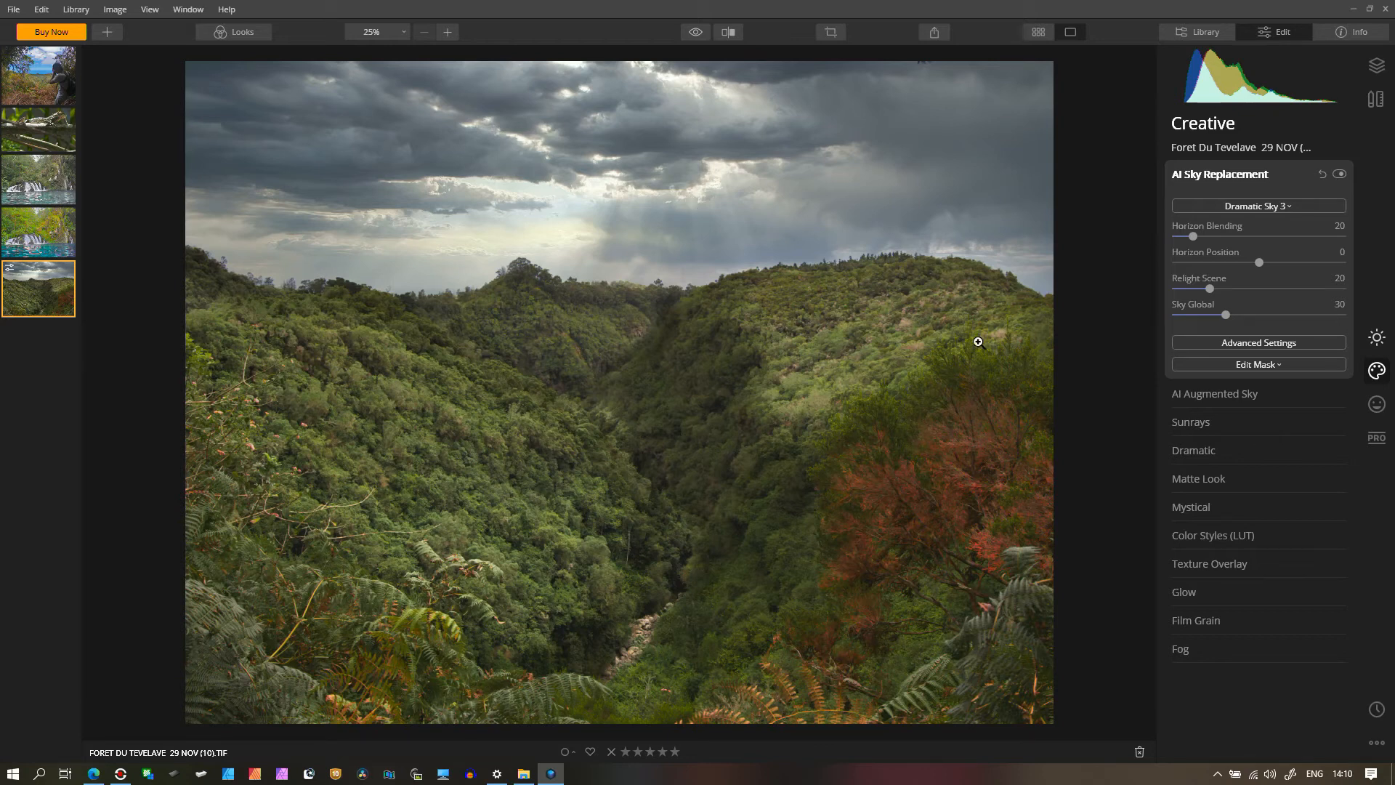
pyautogui.click(1264, 204)
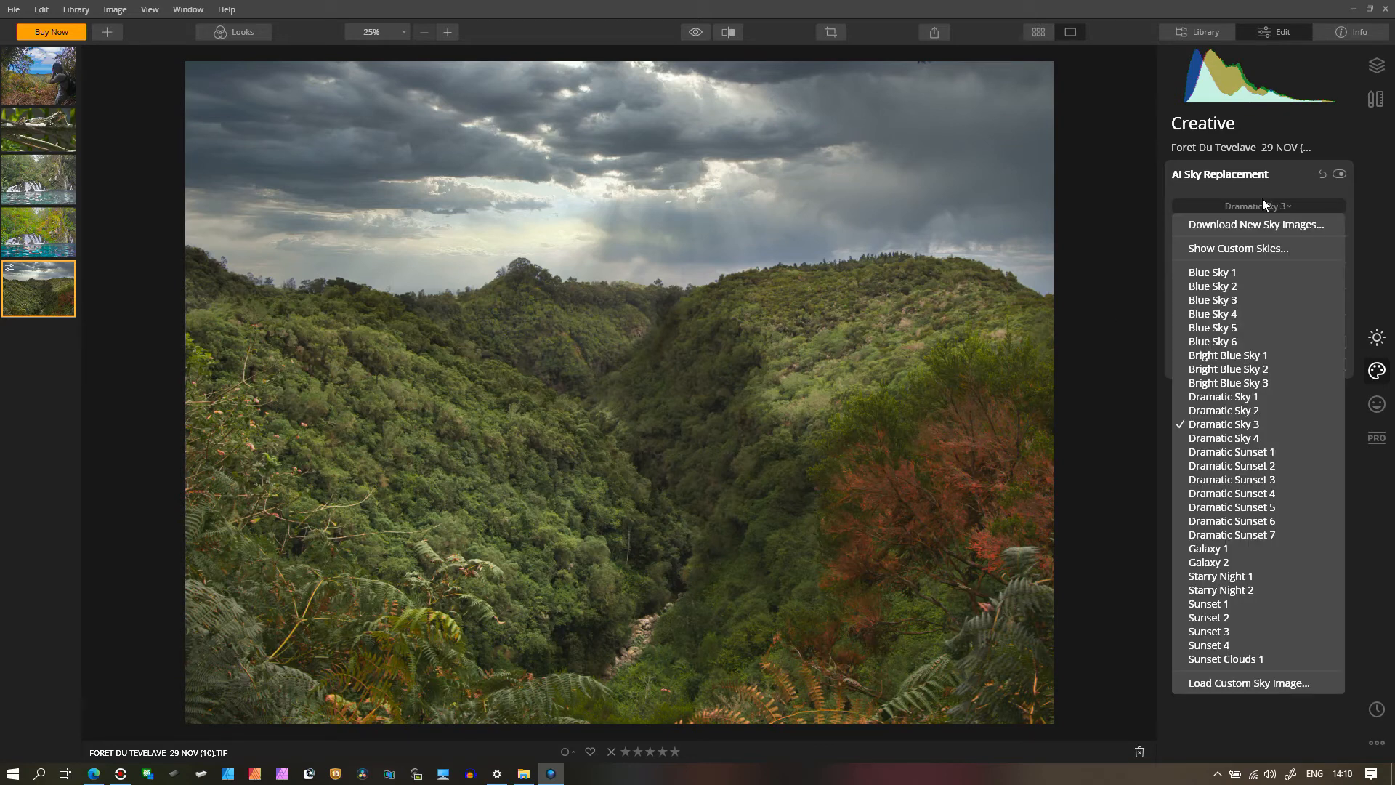
pyautogui.click(1220, 551)
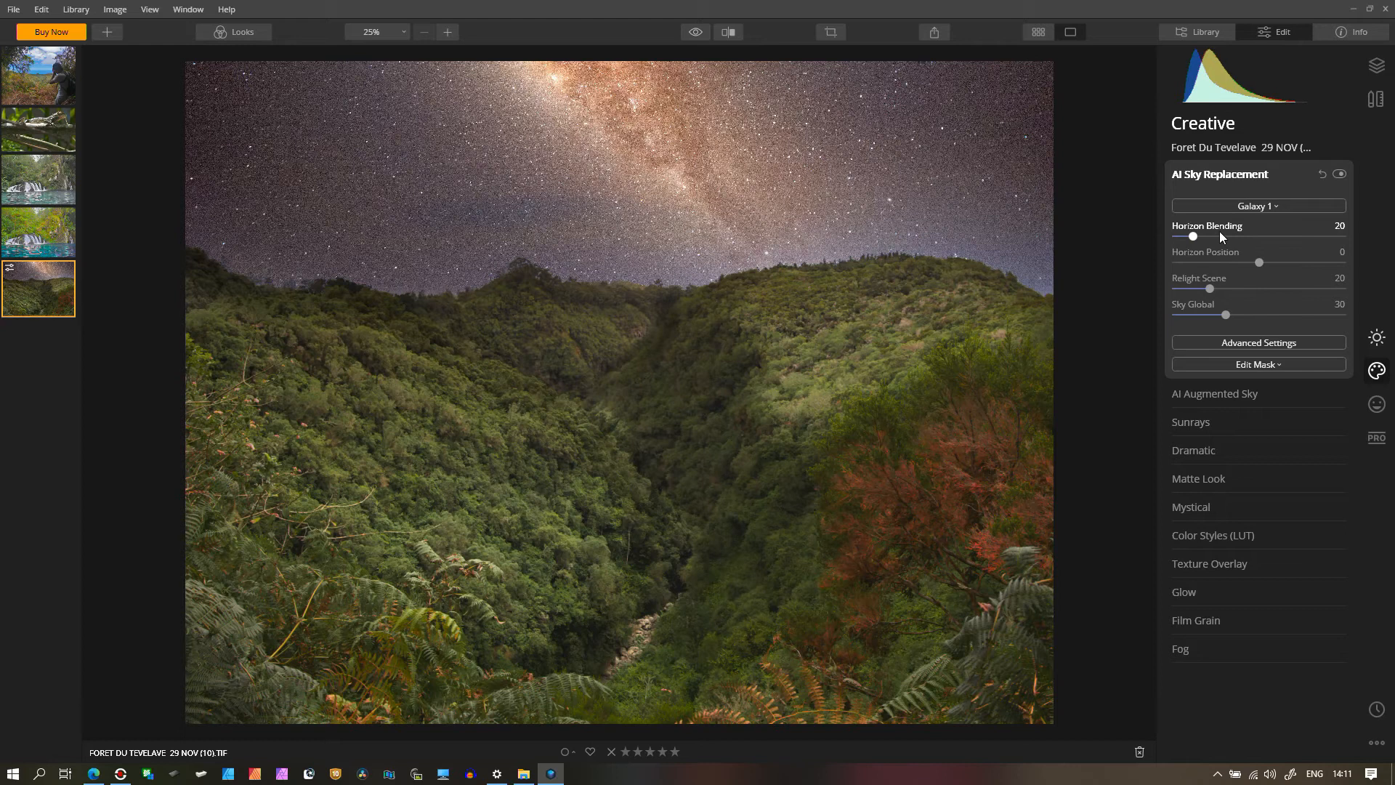
# Replace the sky with Dramatic Sunset 6, setting Horizon Blending to 38 and Horizon Position to -39
pyautogui.click(1220, 210)
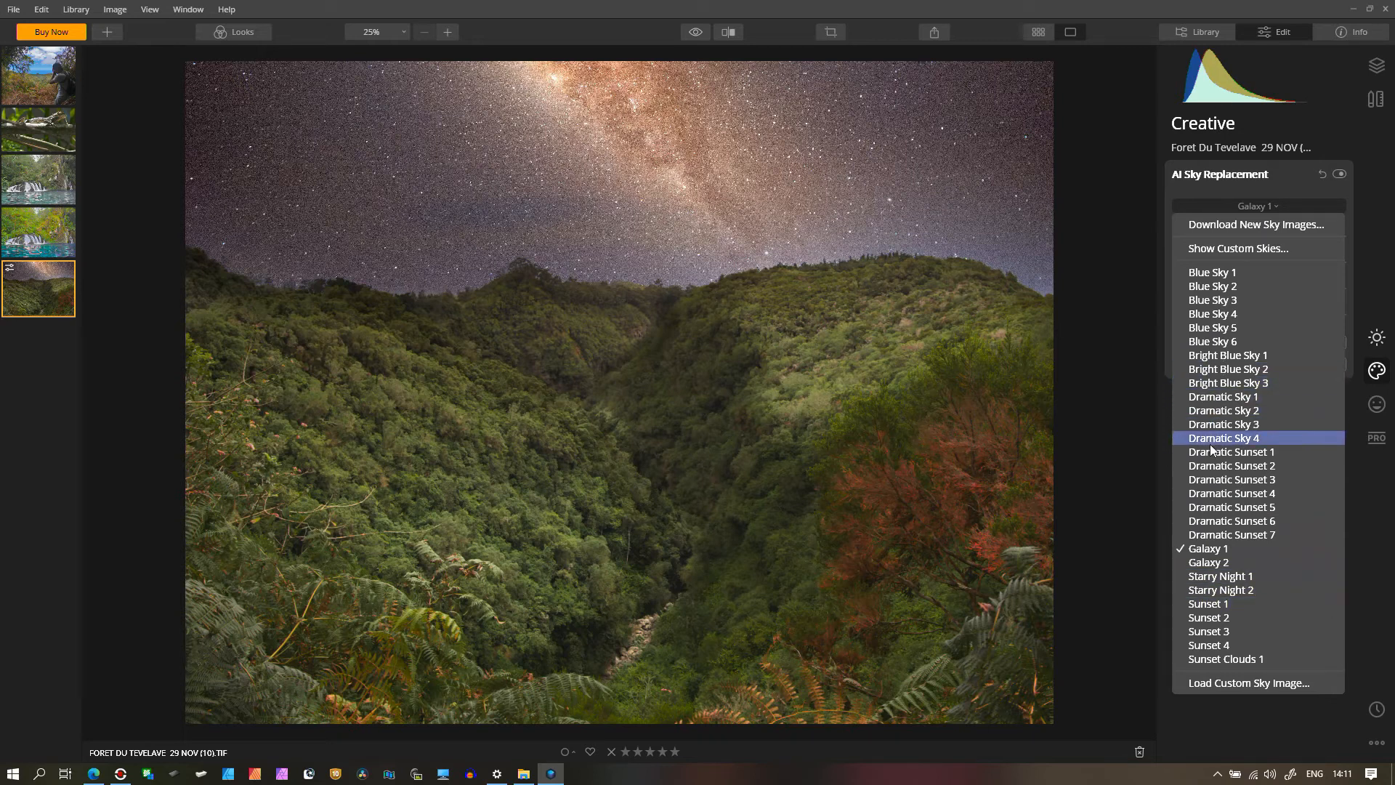
pyautogui.click(1207, 518)
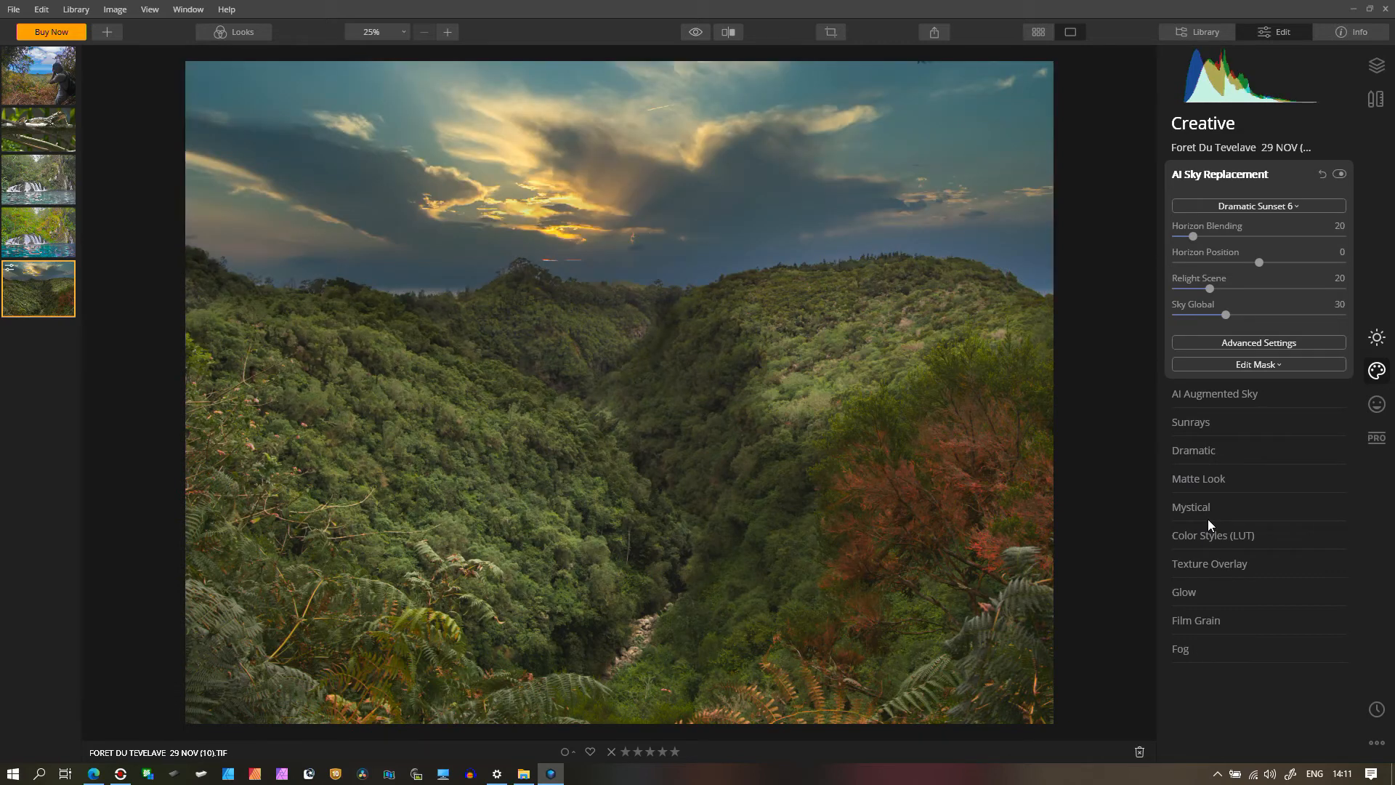
pyautogui.moveTo(1192, 236)
pyautogui.mouseDown()
pyautogui.moveTo(1260, 238)
pyautogui.moveTo(1207, 241)
pyautogui.mouseUp()
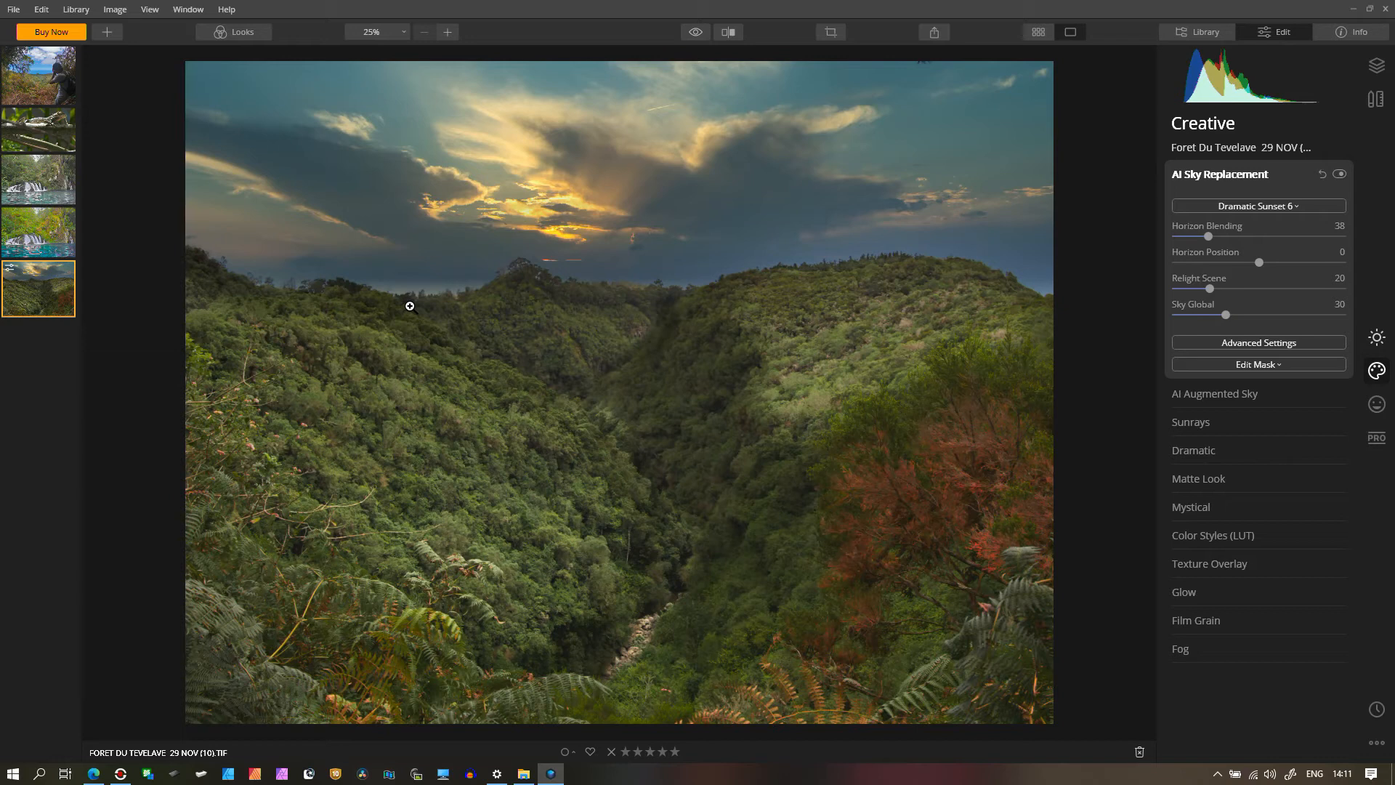
pyautogui.moveTo(1258, 263)
pyautogui.mouseDown()
pyautogui.moveTo(1198, 266)
pyautogui.moveTo(1234, 263)
pyautogui.mouseUp()
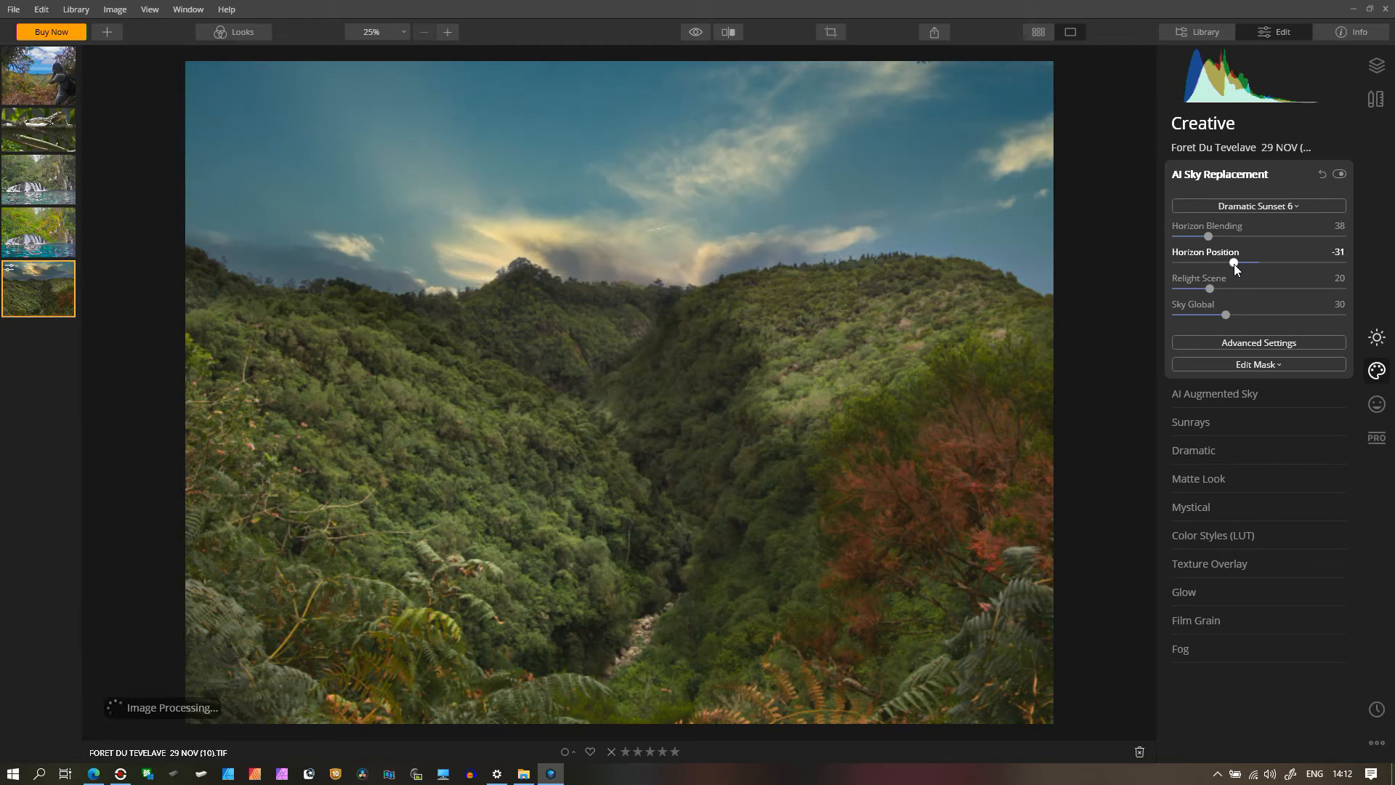
pyautogui.moveTo(1233, 263); pyautogui.dragTo(1227, 263)
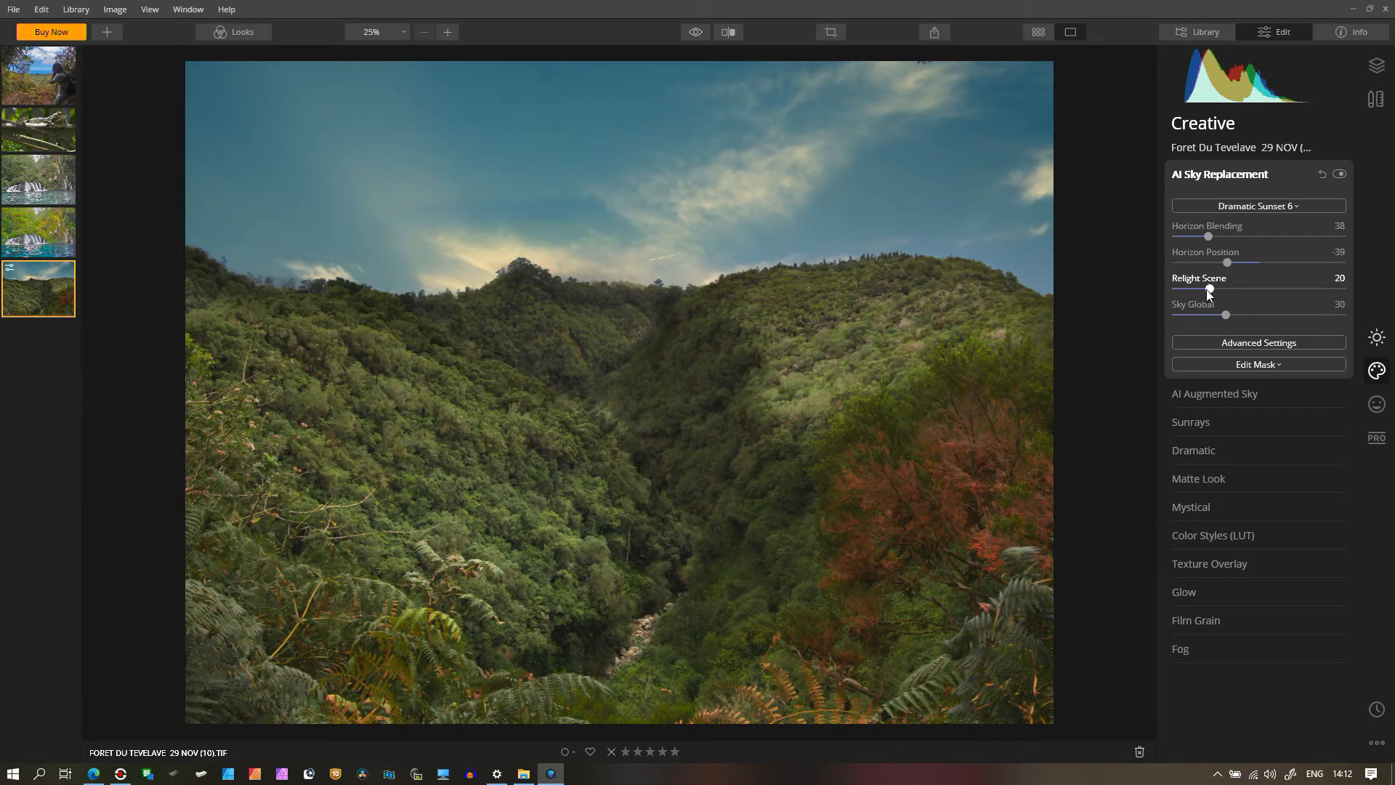
# Try Relight Scene at 0 and 38, settle on 24, and set Sky Global to 37
pyautogui.moveTo(1206, 289); pyautogui.dragTo(1162, 293)
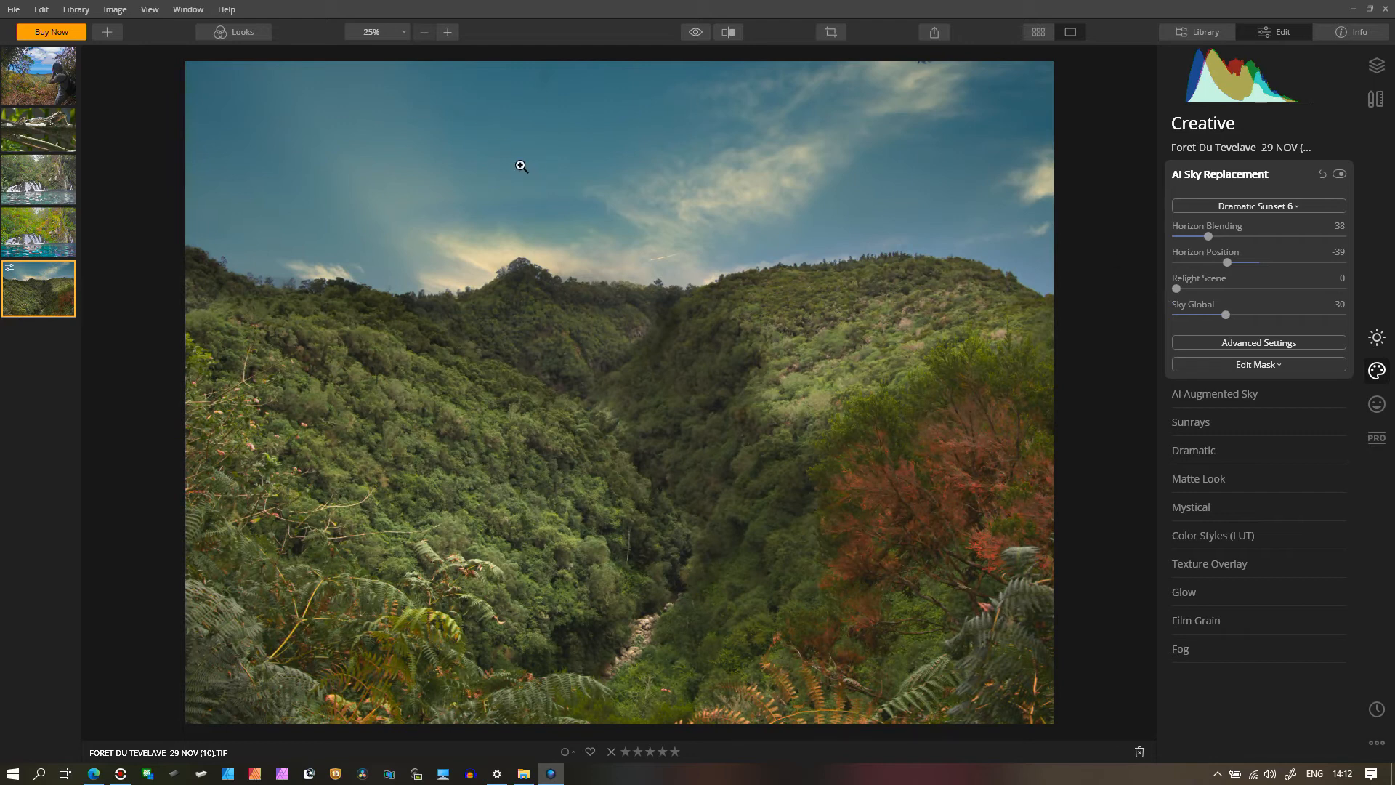
pyautogui.moveTo(1193, 287); pyautogui.dragTo(1235, 290)
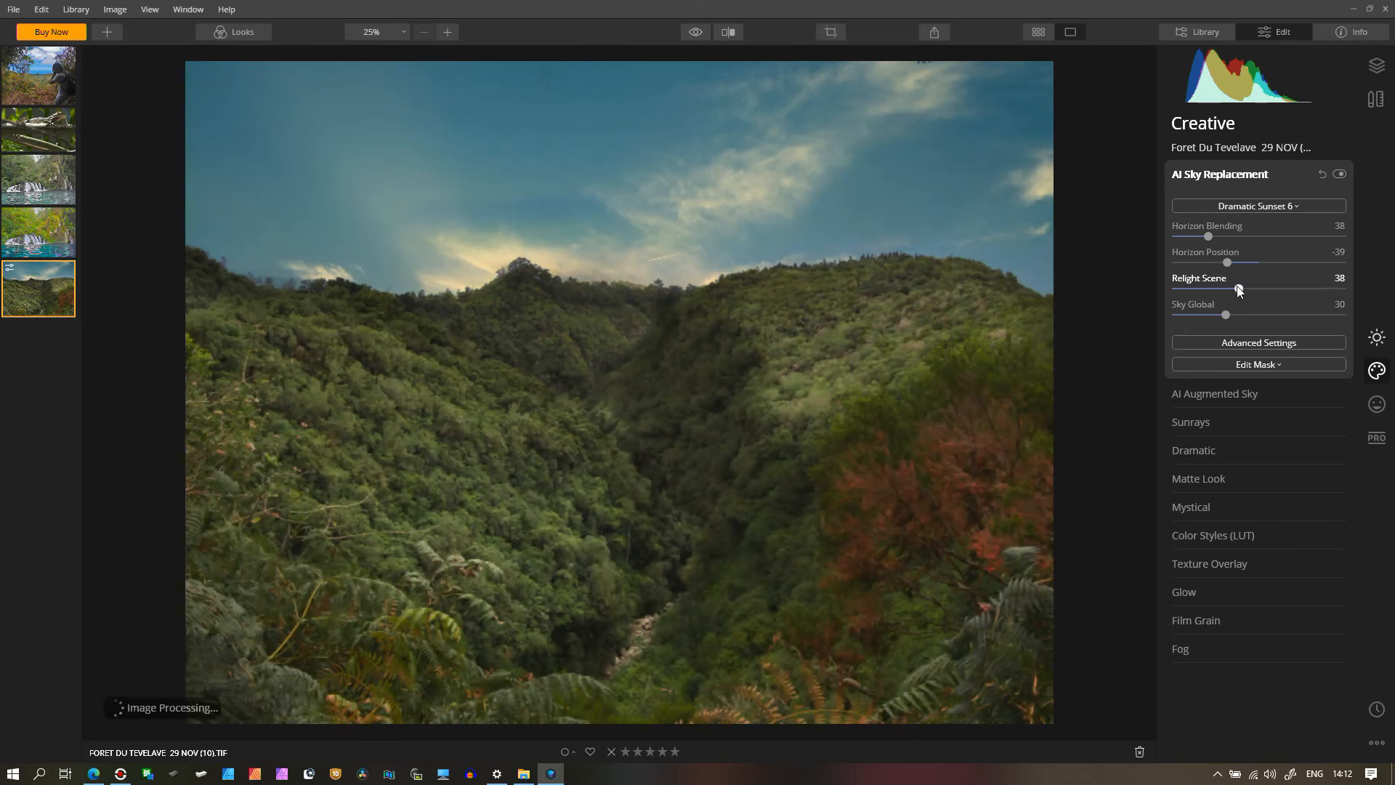
pyautogui.moveTo(1242, 291); pyautogui.dragTo(1211, 289)
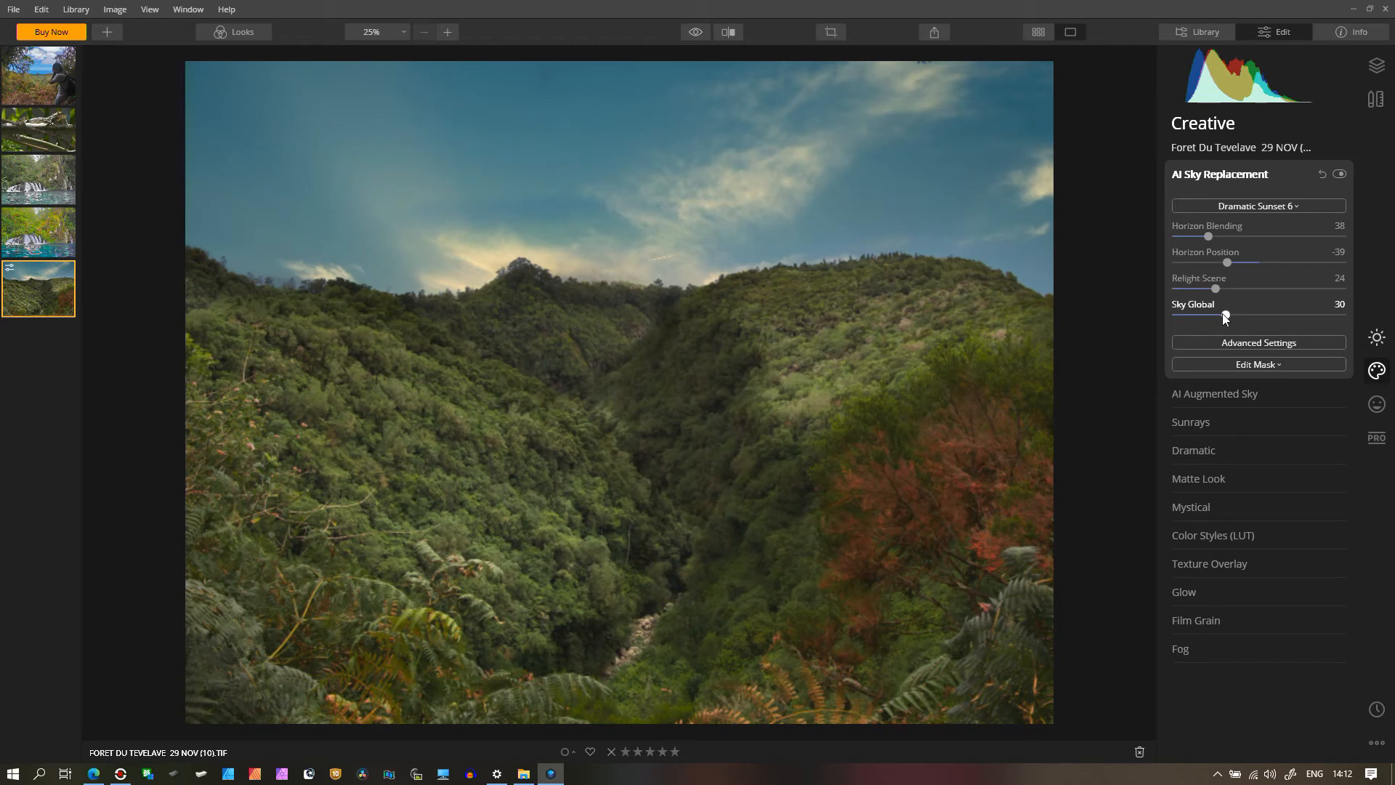
pyautogui.moveTo(1226, 315); pyautogui.dragTo(1231, 317)
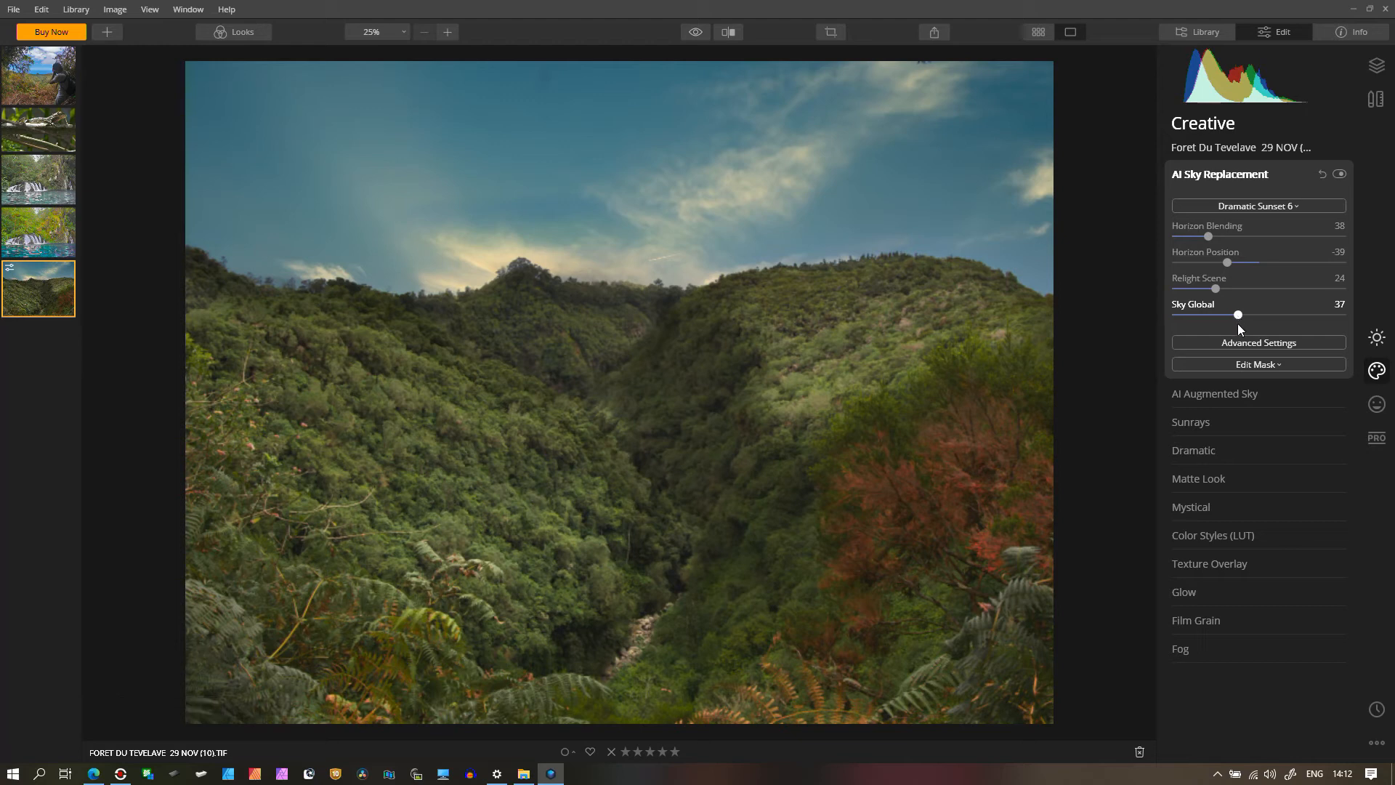
# In the advanced sky settings, set Close Gaps to 27, Sky Local to 63 and Sky Temperature to 42
pyautogui.click(1239, 344)
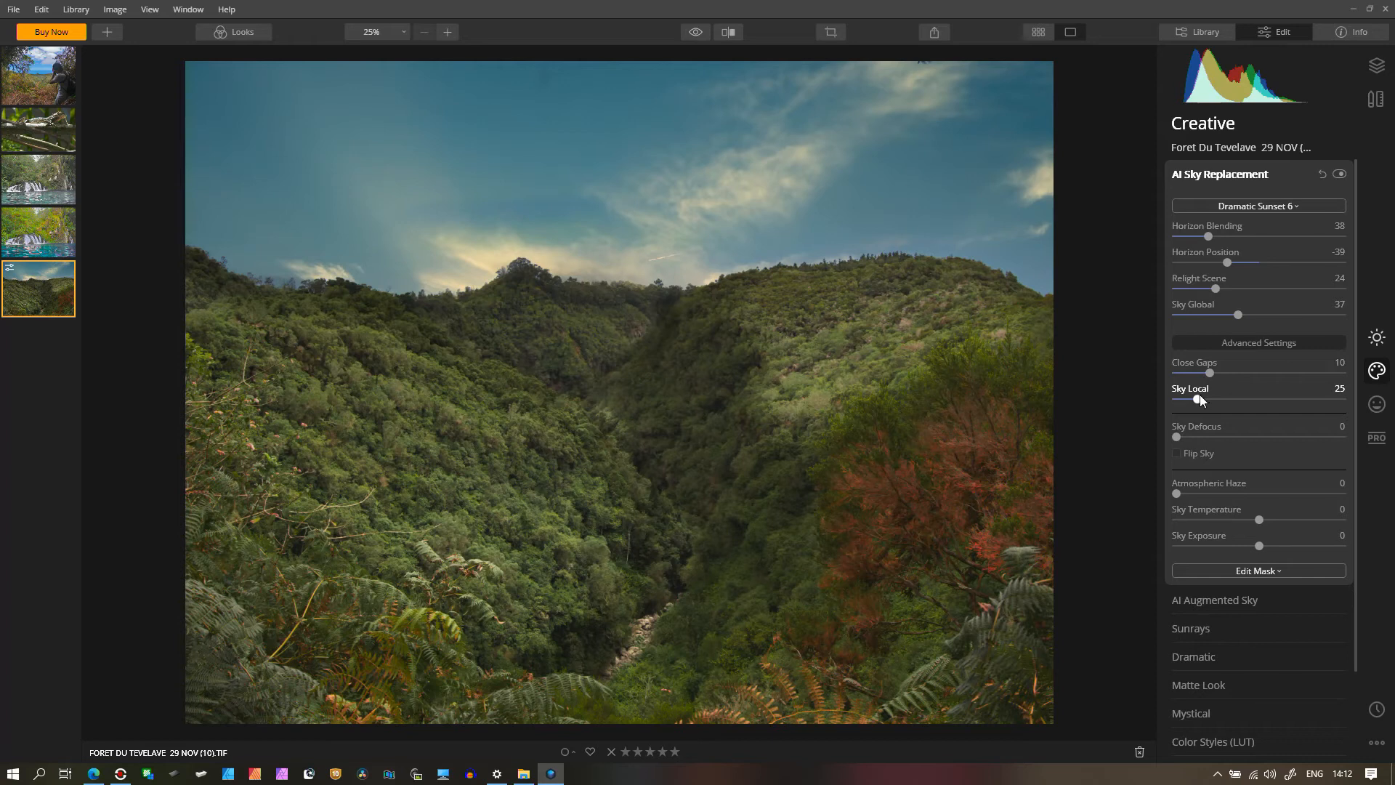
pyautogui.moveTo(1200, 396); pyautogui.dragTo(1248, 374)
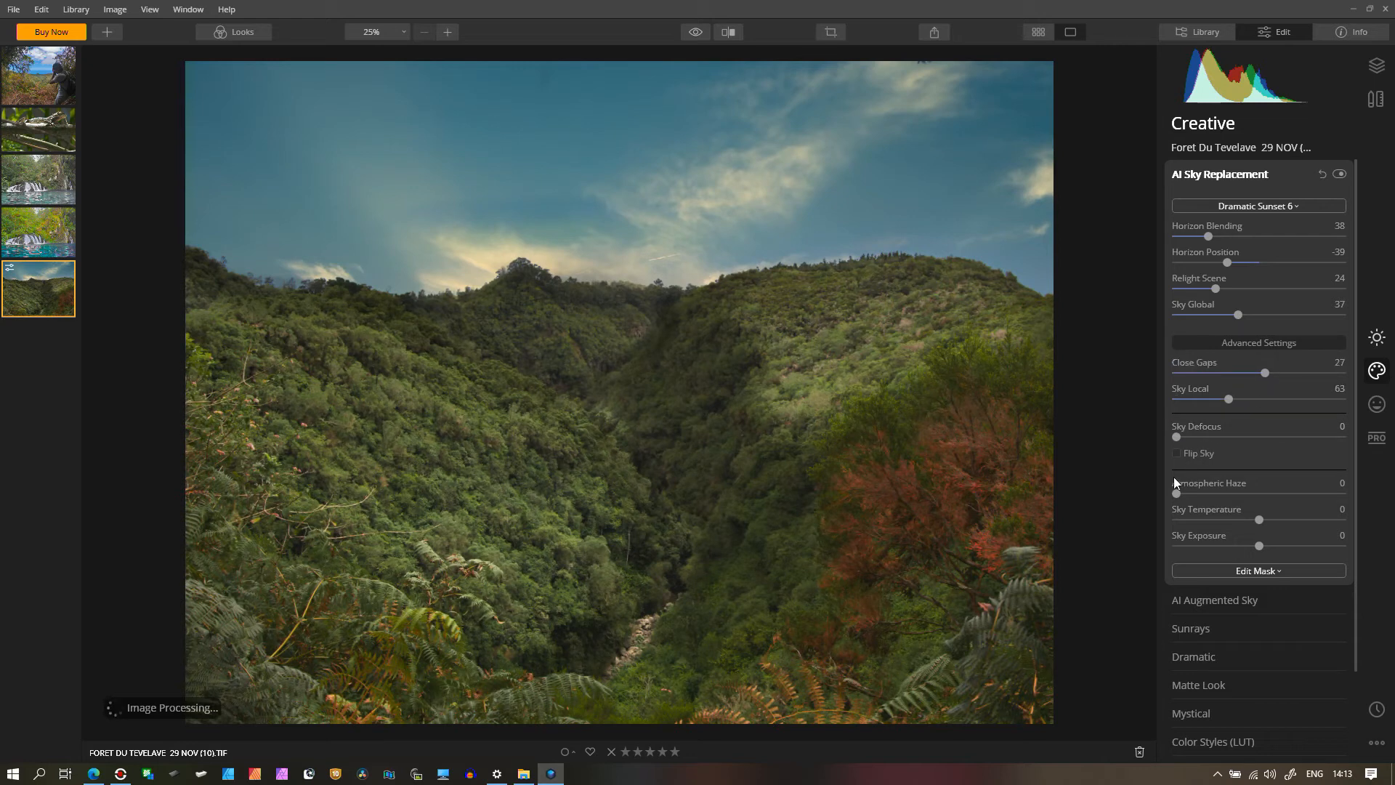
pyautogui.moveTo(1259, 518); pyautogui.dragTo(1295, 517)
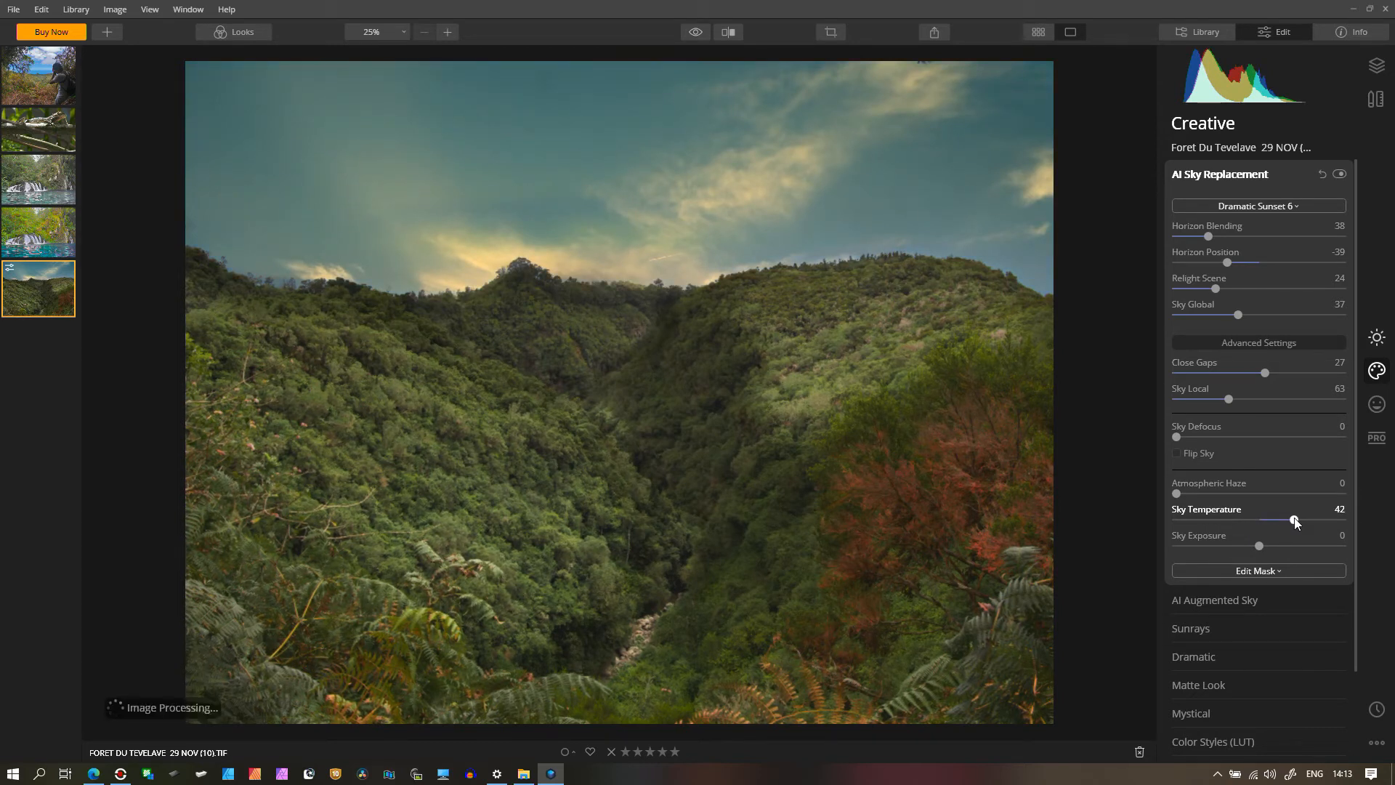
# Set Sky Exposure to -29 and Atmospheric Haze to 22, then check the mask options and close AI Sky Replacement
pyautogui.moveTo(1259, 545)
pyautogui.mouseDown()
pyautogui.moveTo(1285, 546)
pyautogui.moveTo(1234, 546)
pyautogui.mouseUp()
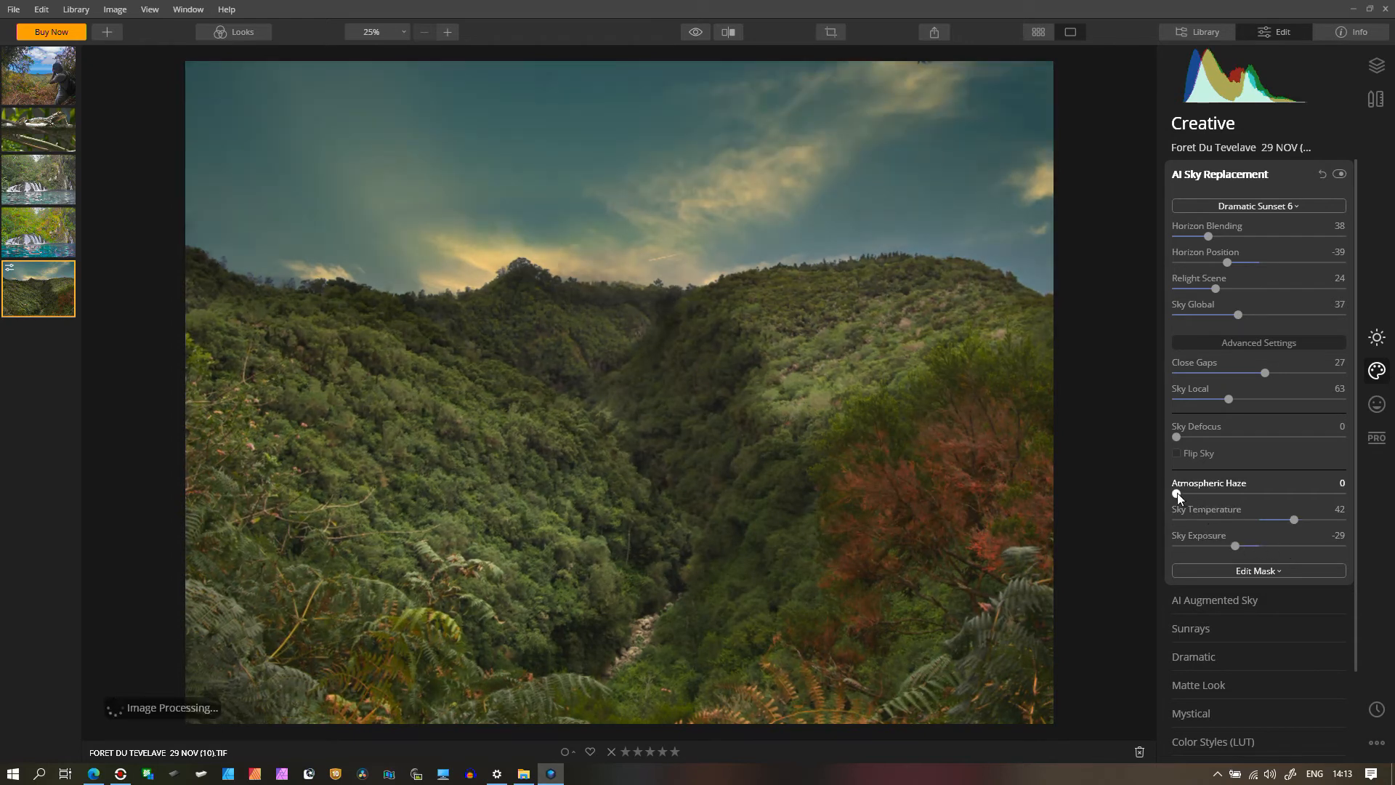
pyautogui.moveTo(1189, 494); pyautogui.dragTo(1214, 499)
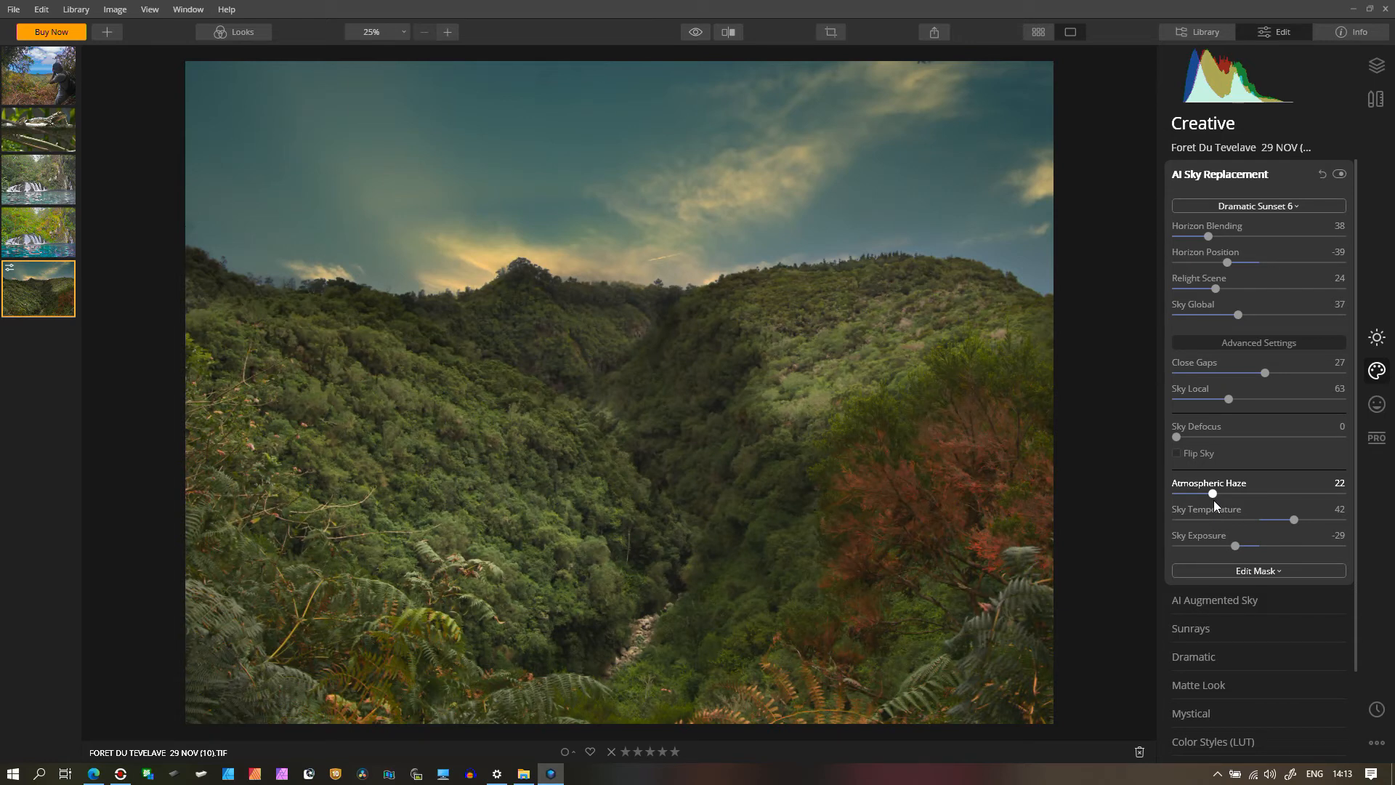
pyautogui.click(1252, 571)
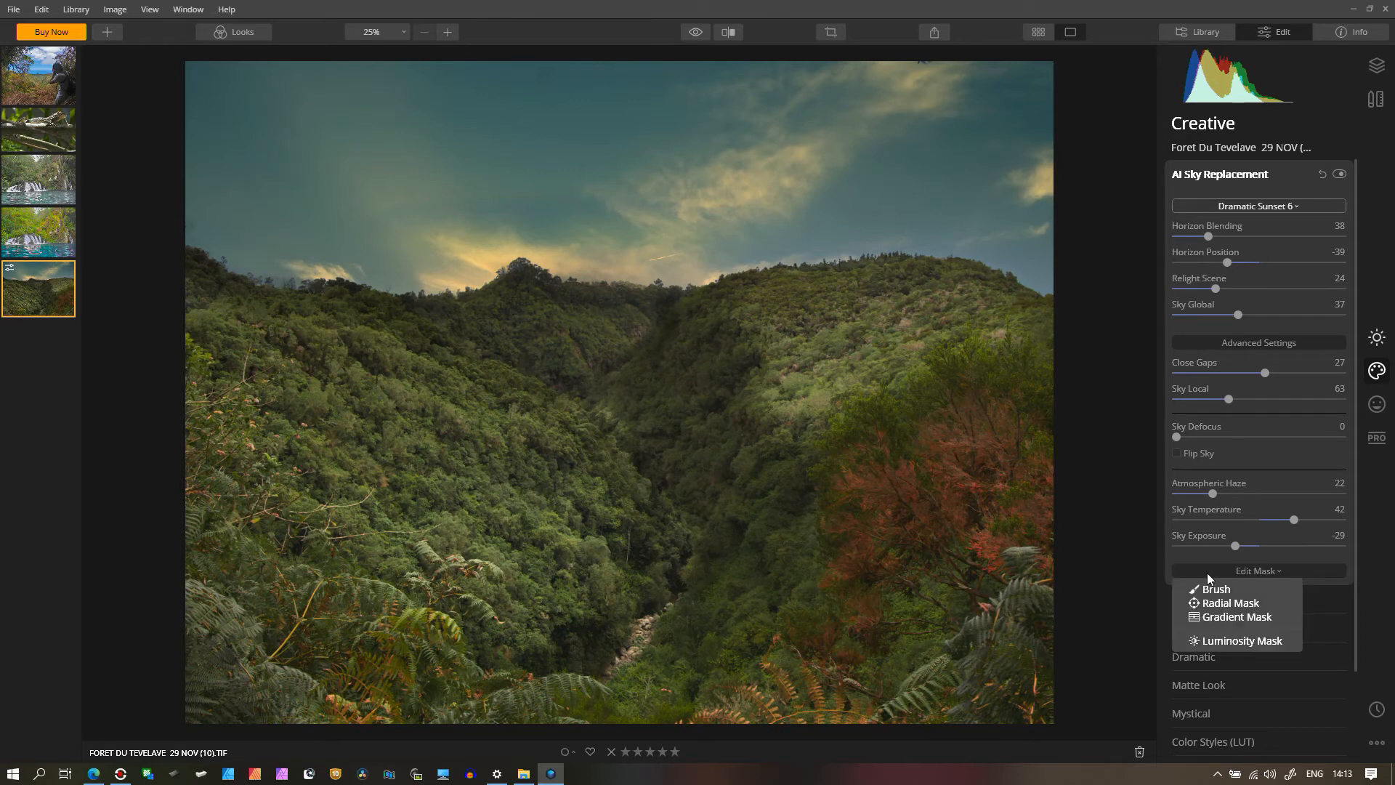
pyautogui.click(1188, 175)
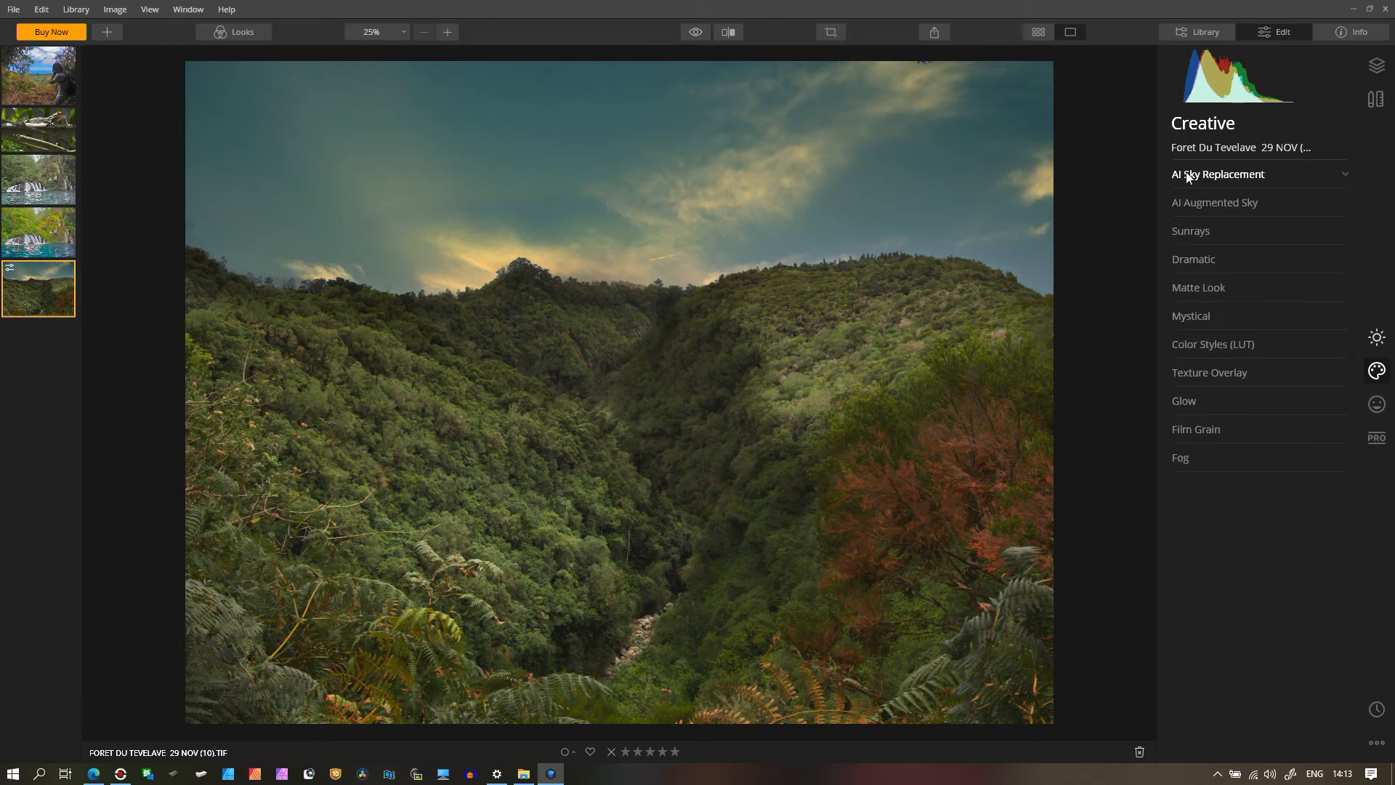
# Try Birds 1, Clouds 2, Fireworks 1, Giraffe 1 and Moon 1 as AI Augmented Sky objects
pyautogui.click(1189, 201)
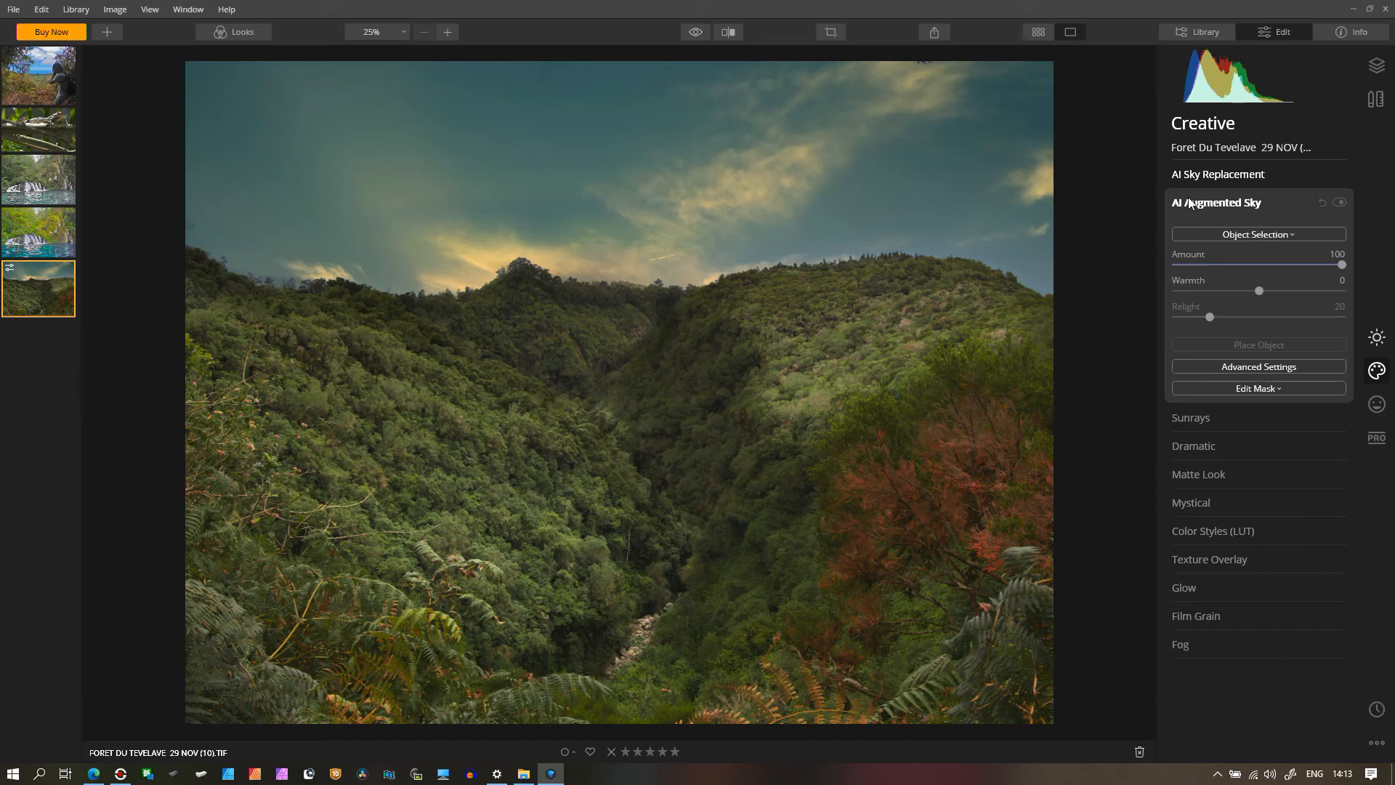
pyautogui.click(1241, 234)
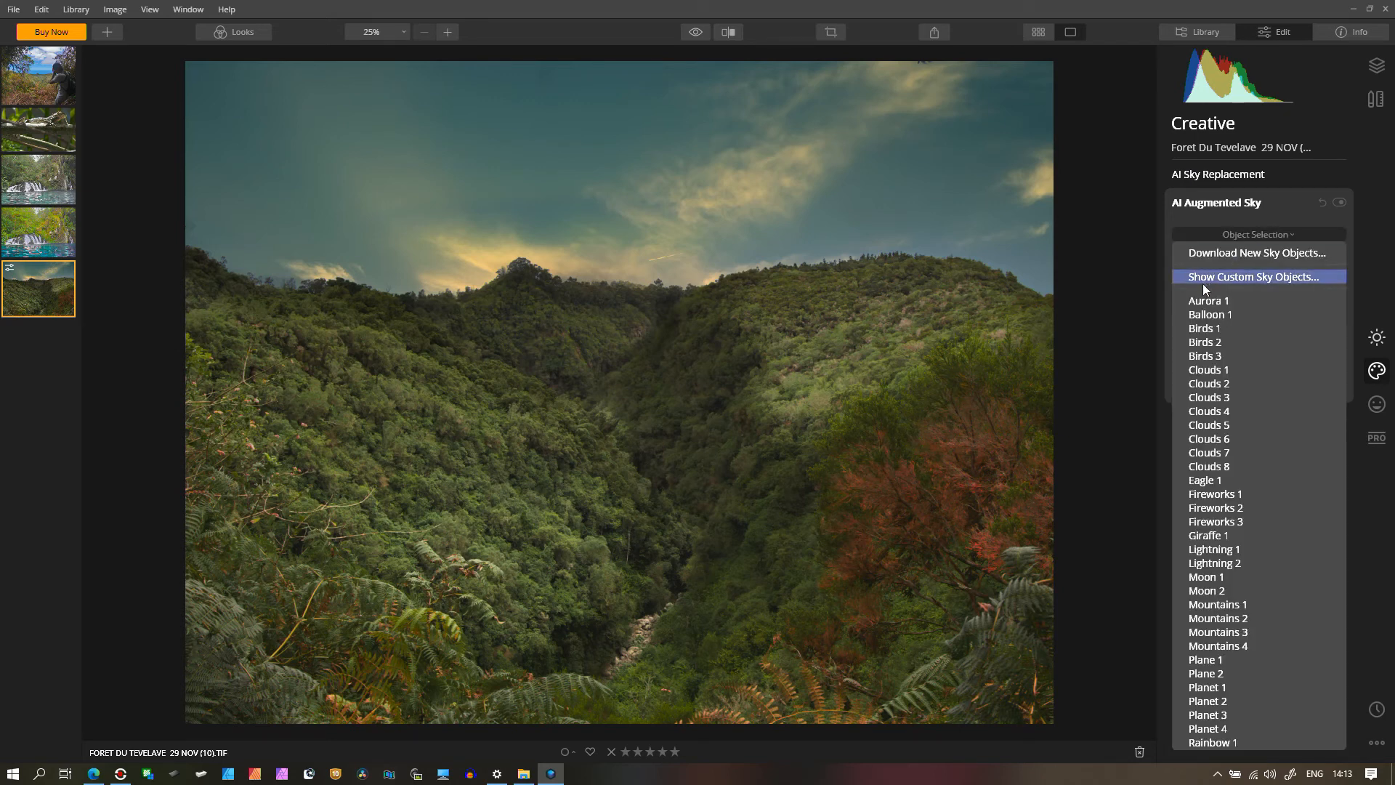
pyautogui.click(1198, 328)
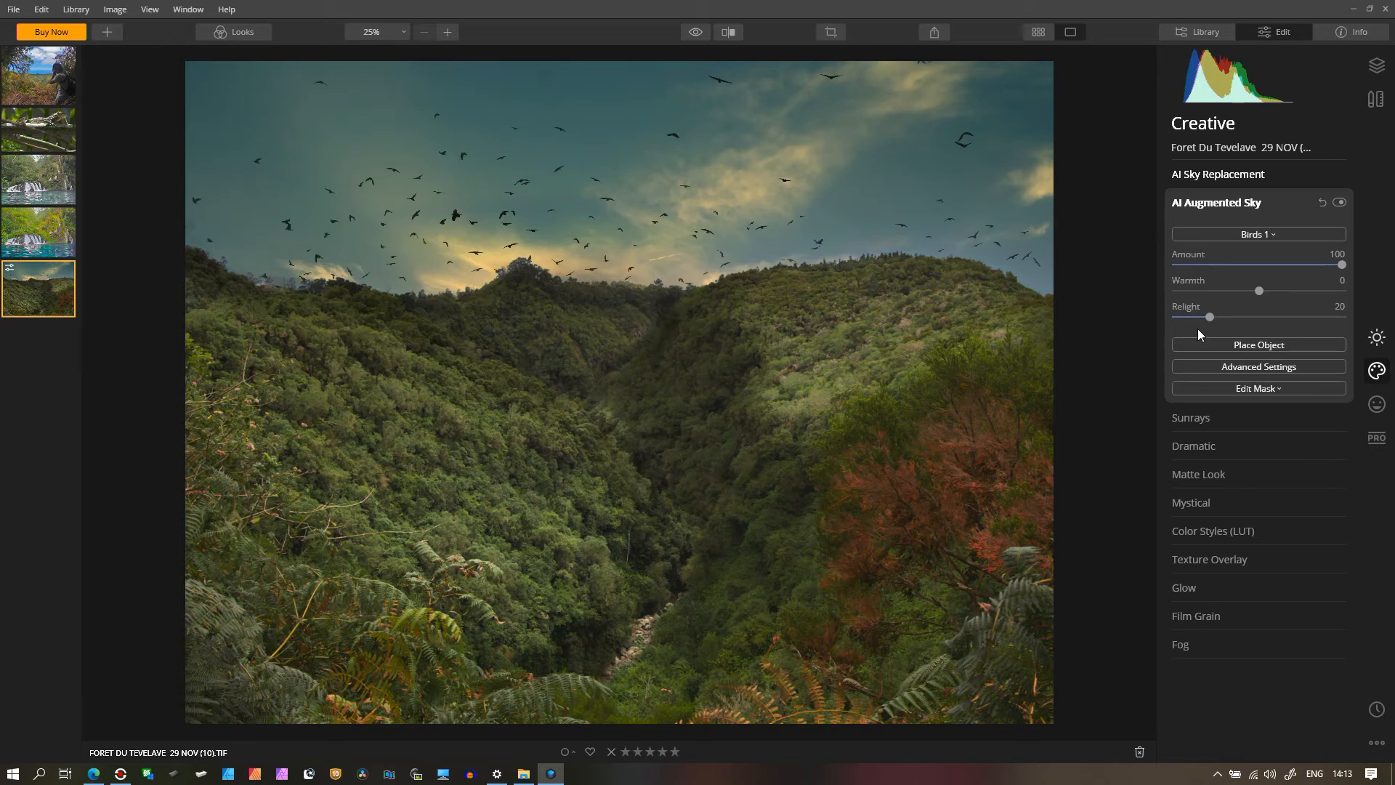
pyautogui.click(1238, 234)
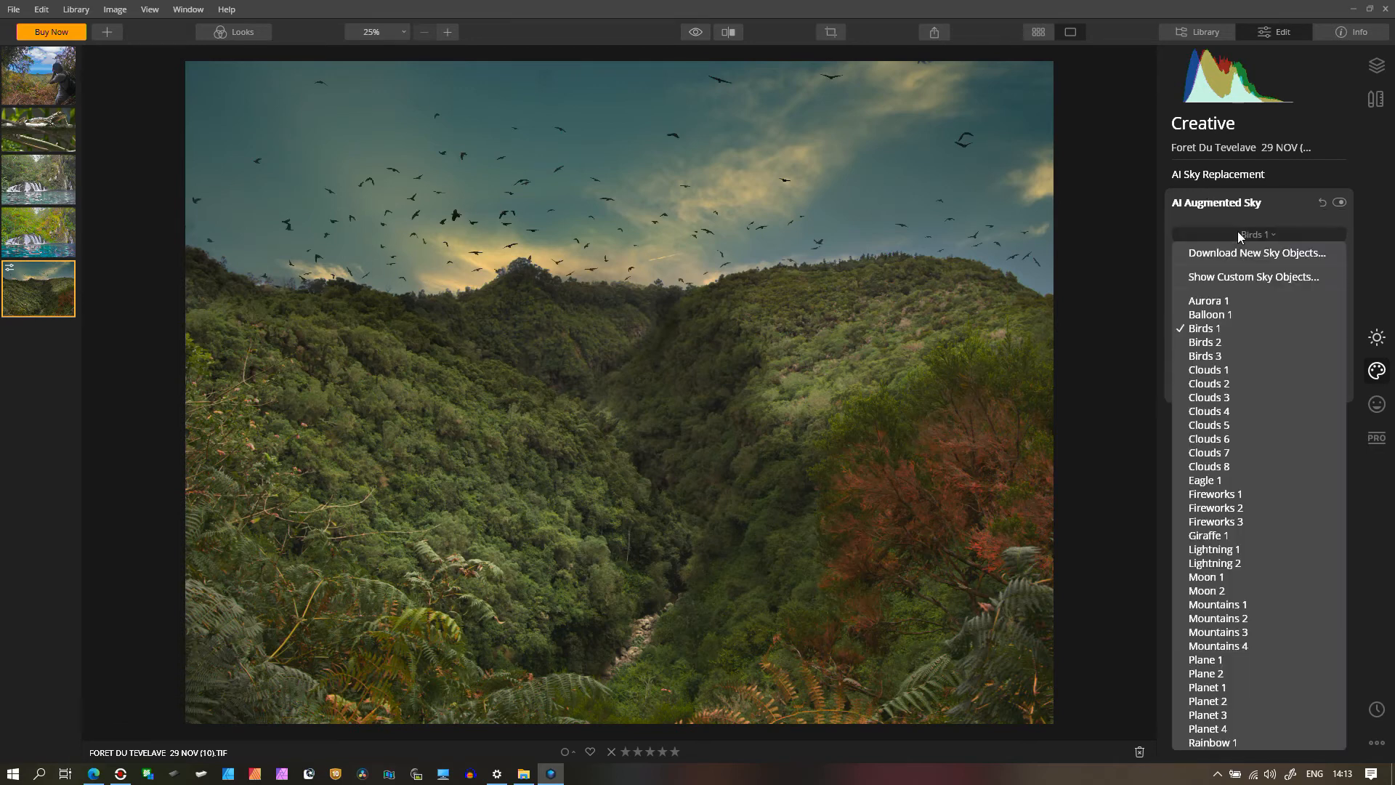
pyautogui.click(1187, 383)
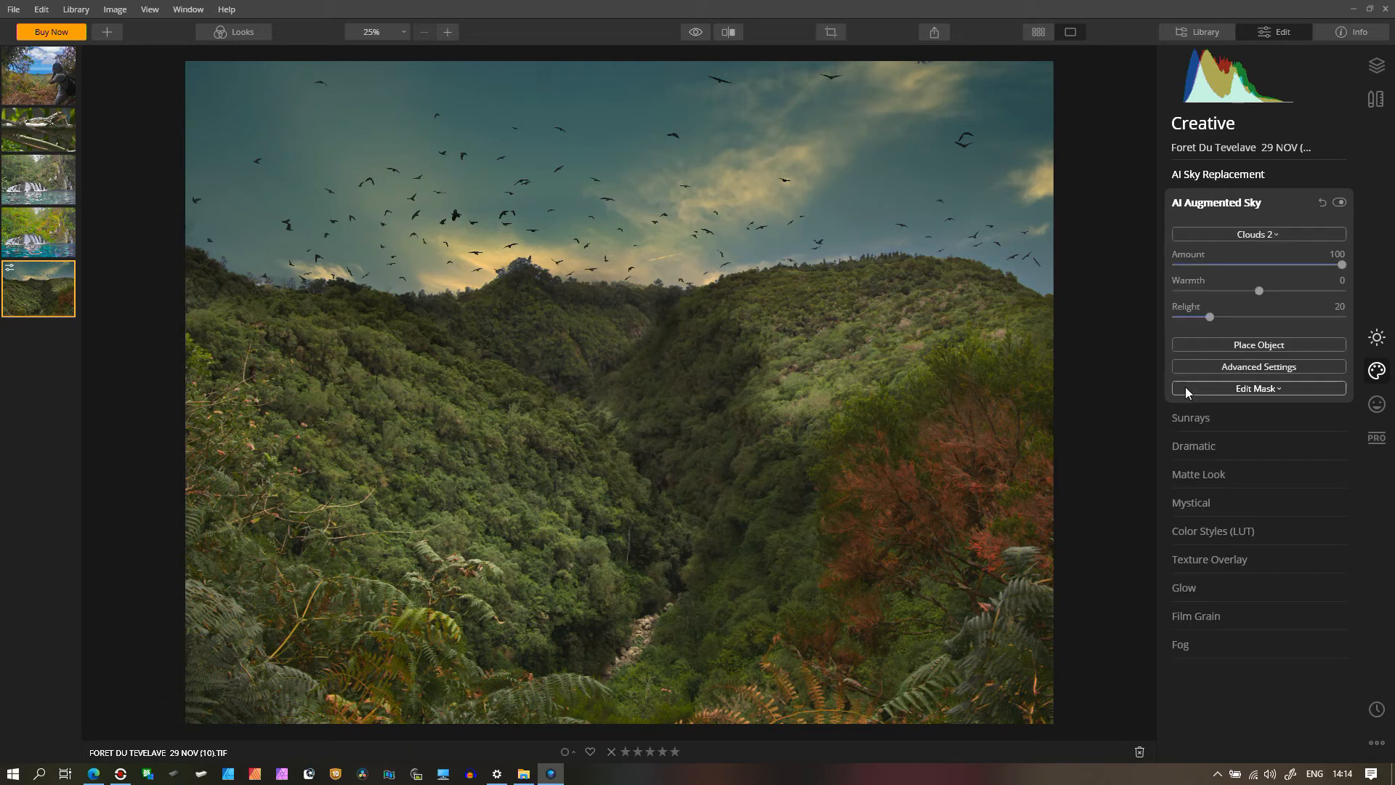
pyautogui.click(1231, 234)
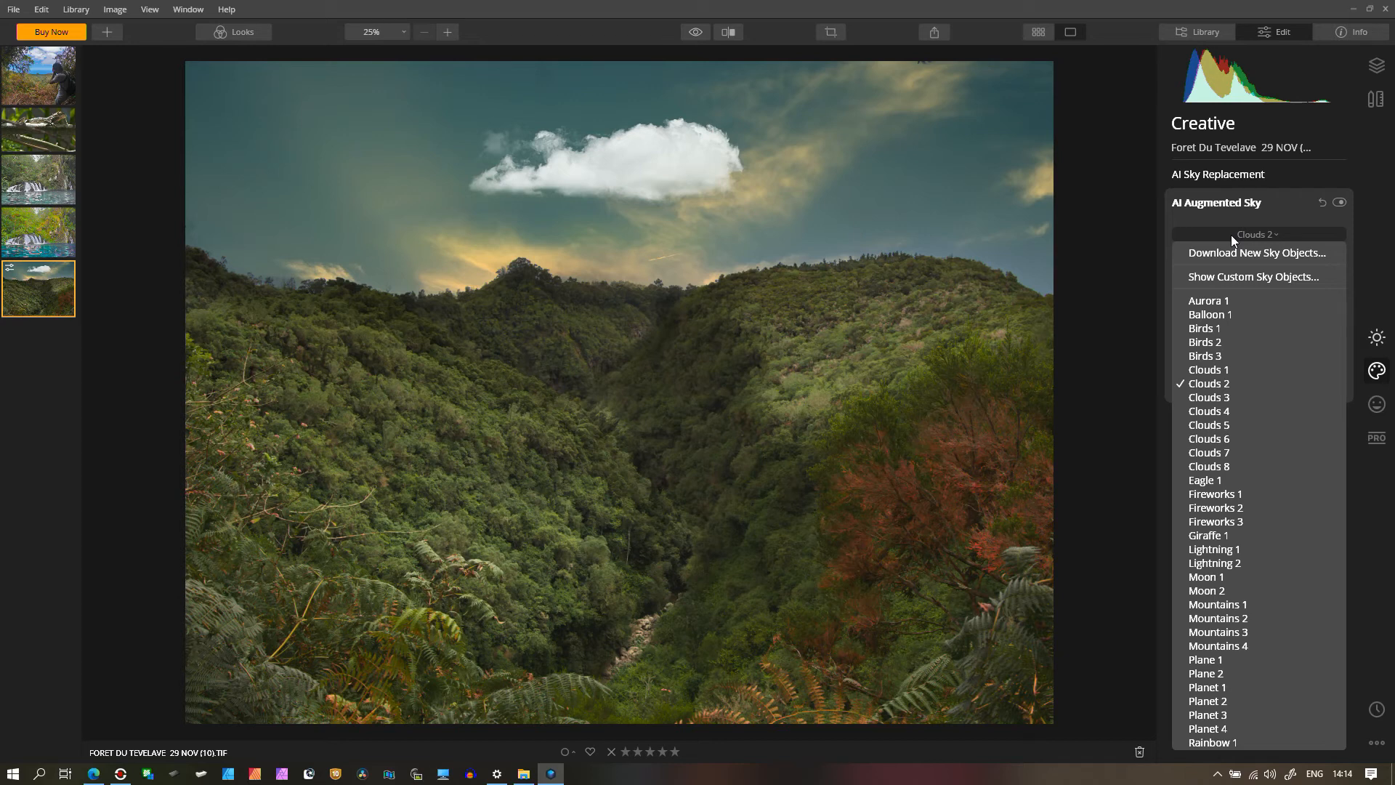
pyautogui.click(1187, 495)
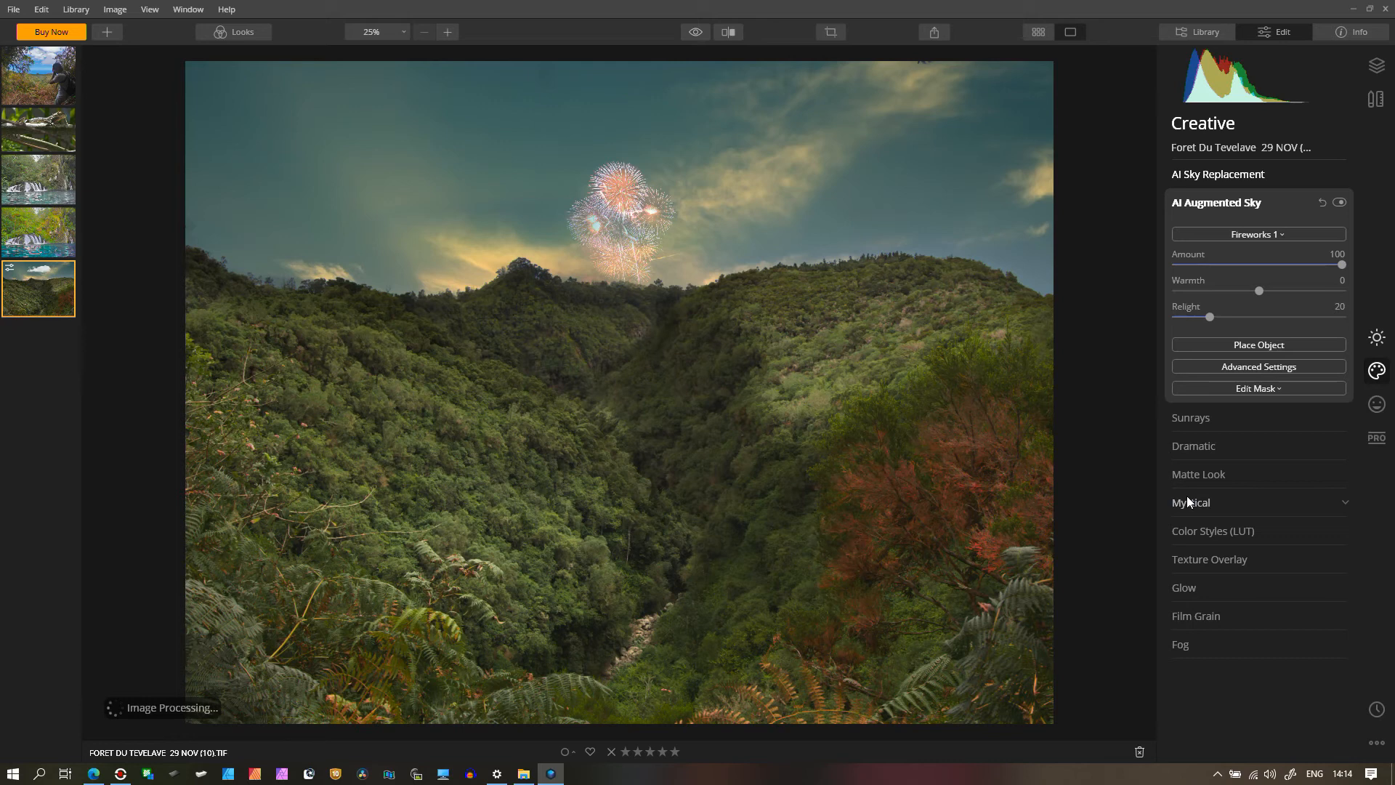
pyautogui.click(1247, 236)
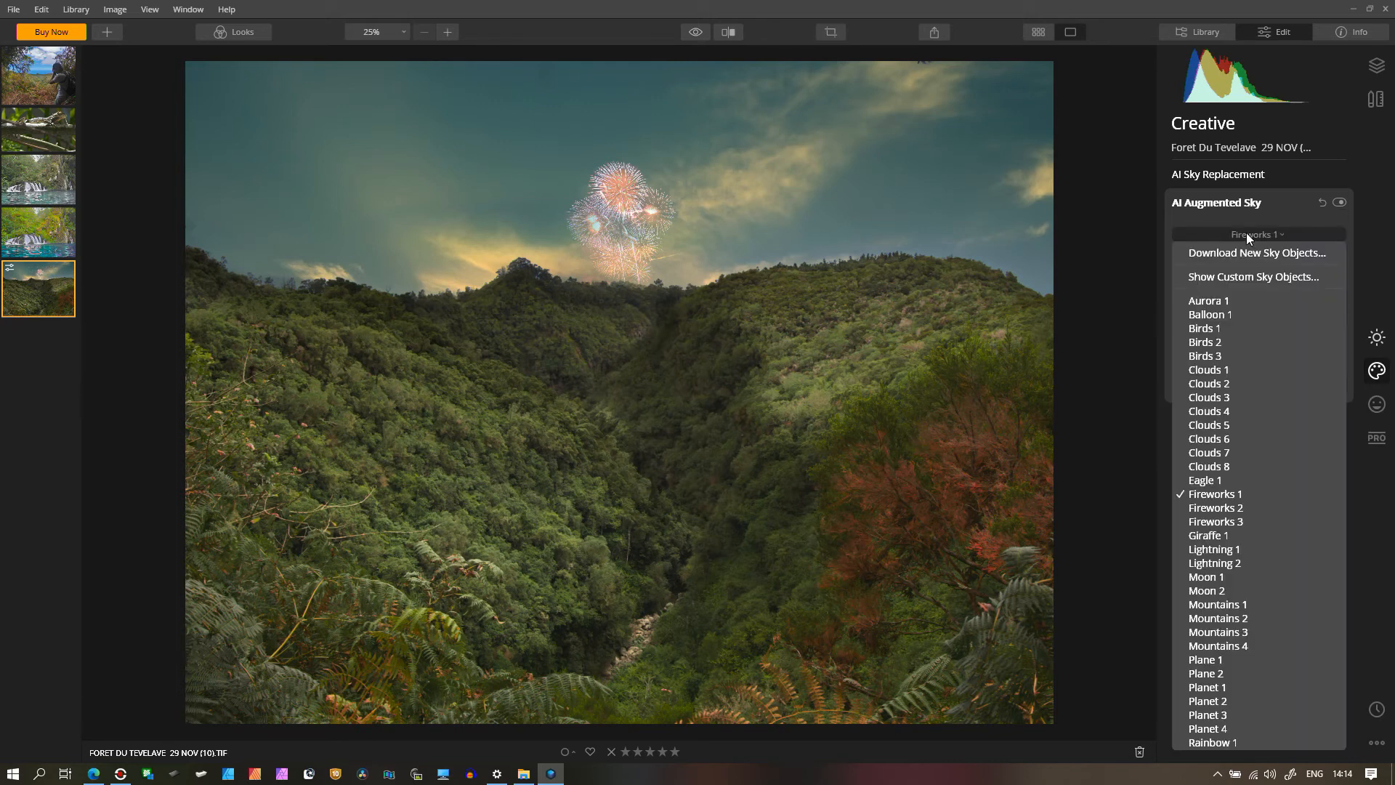
pyautogui.click(1191, 538)
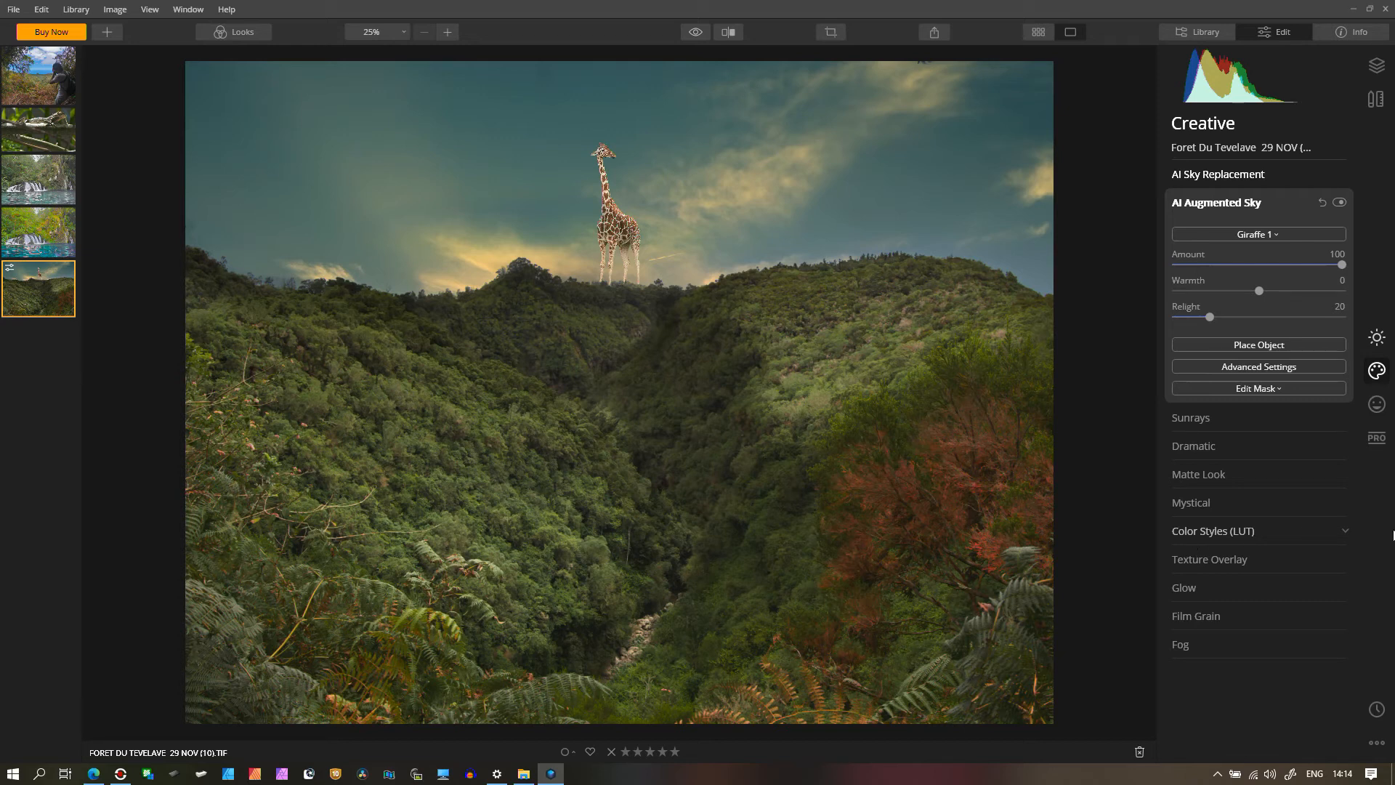
pyautogui.click(1208, 234)
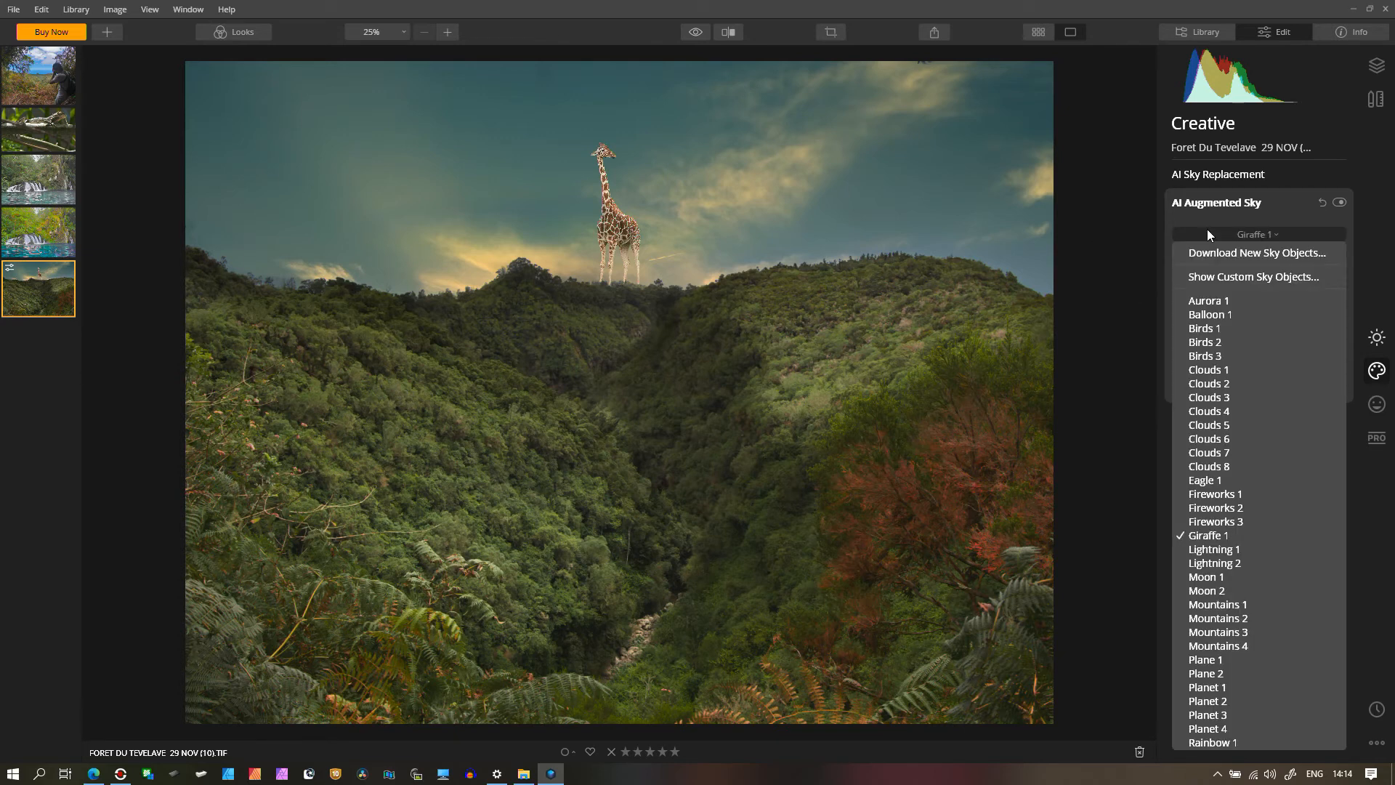
pyautogui.click(1191, 578)
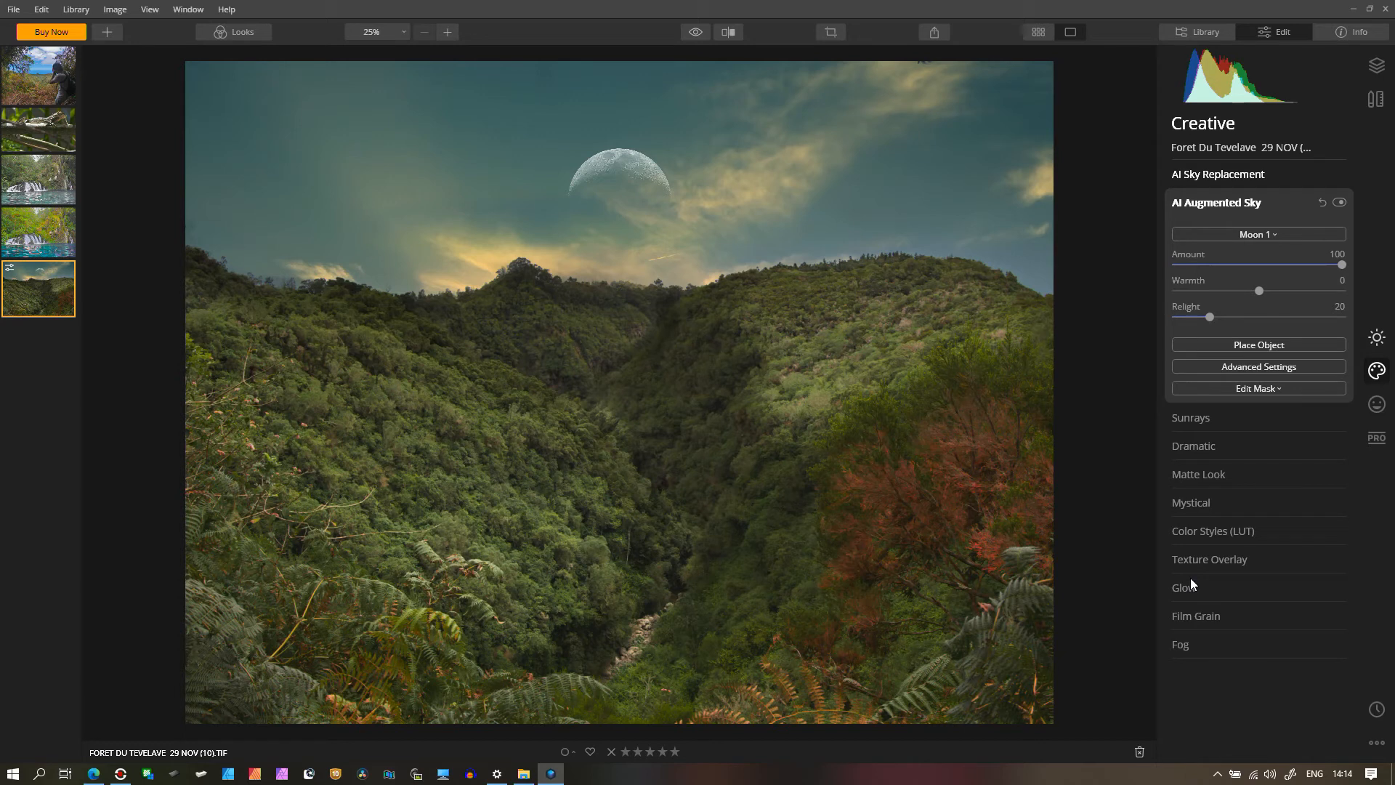
# Add Moon 2 to the sky and place it over the clouds above the right-hand hill
pyautogui.click(1266, 231)
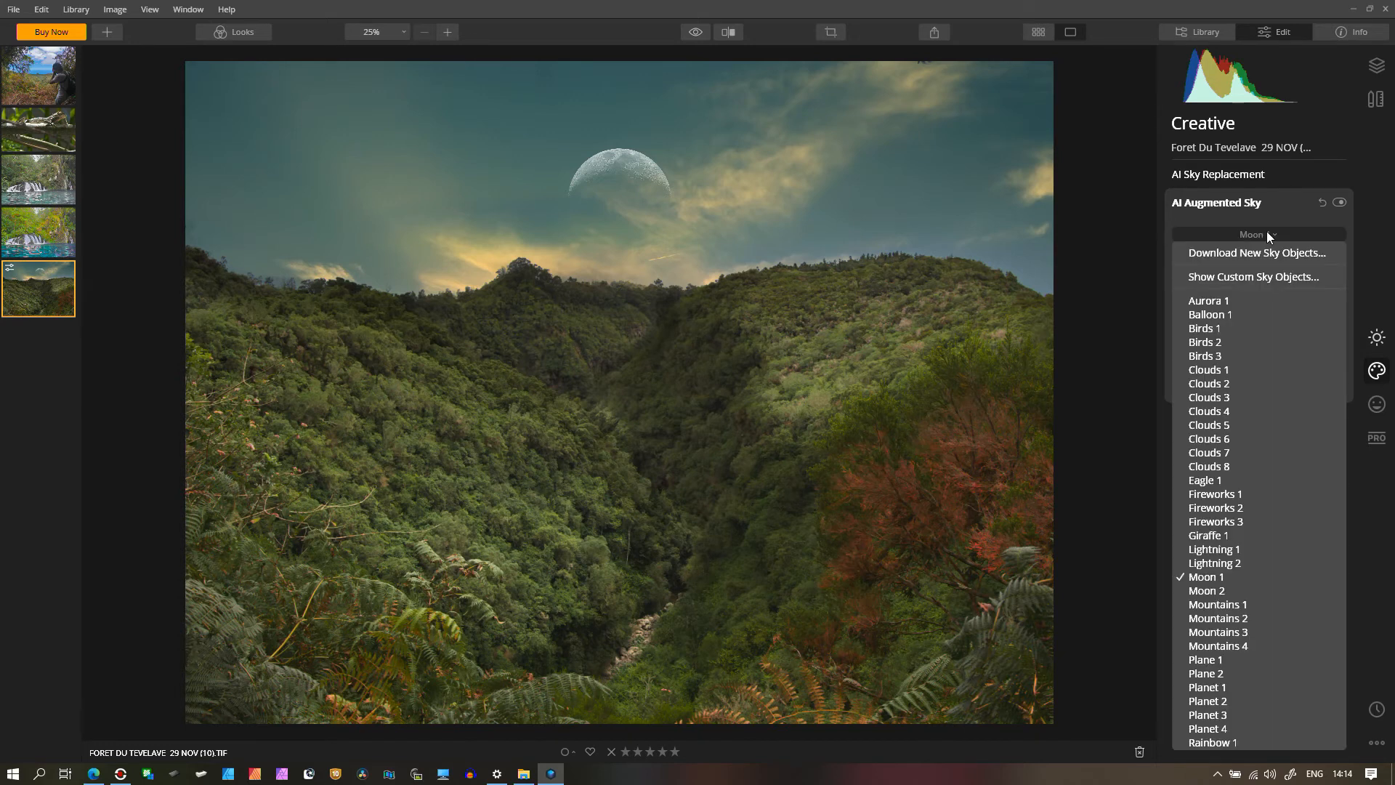
pyautogui.click(1184, 591)
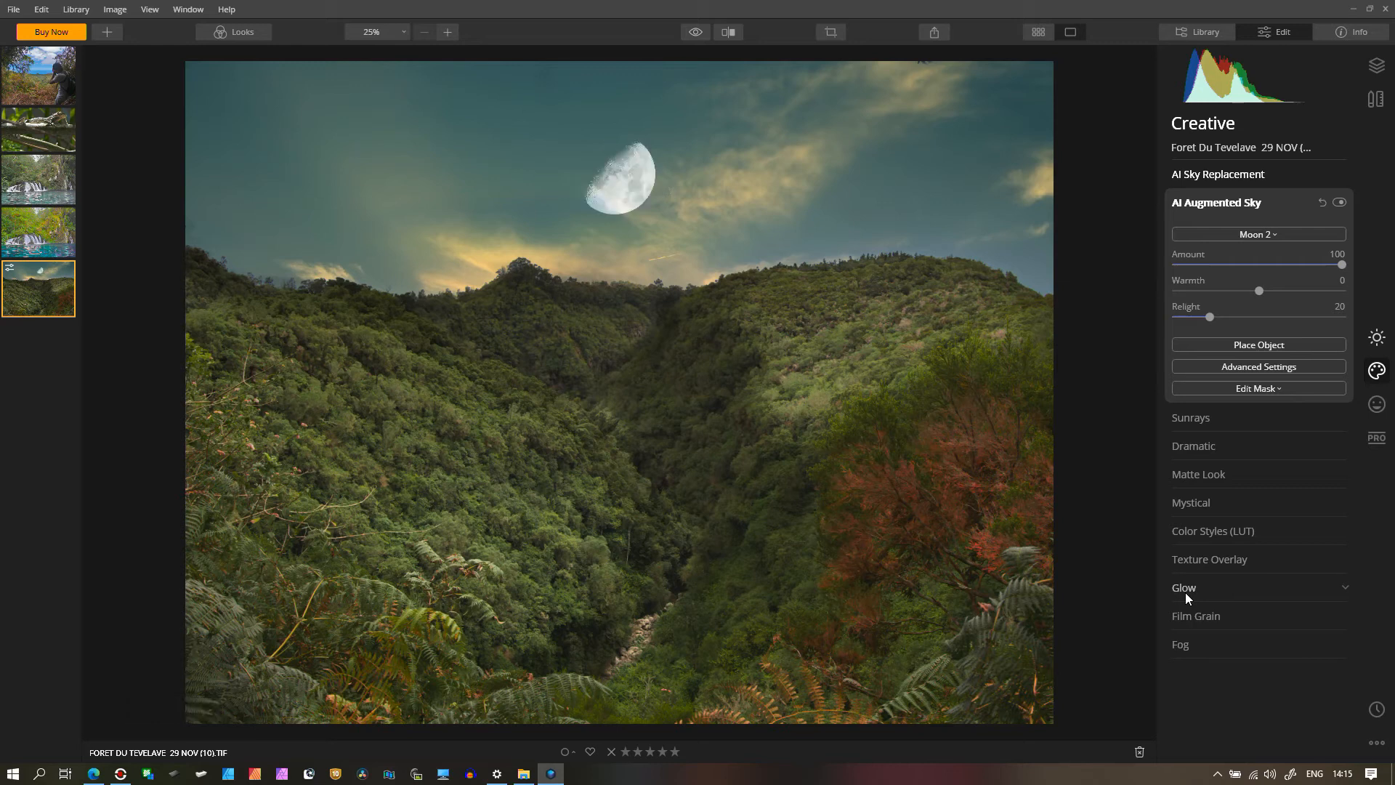
pyautogui.click(1269, 347)
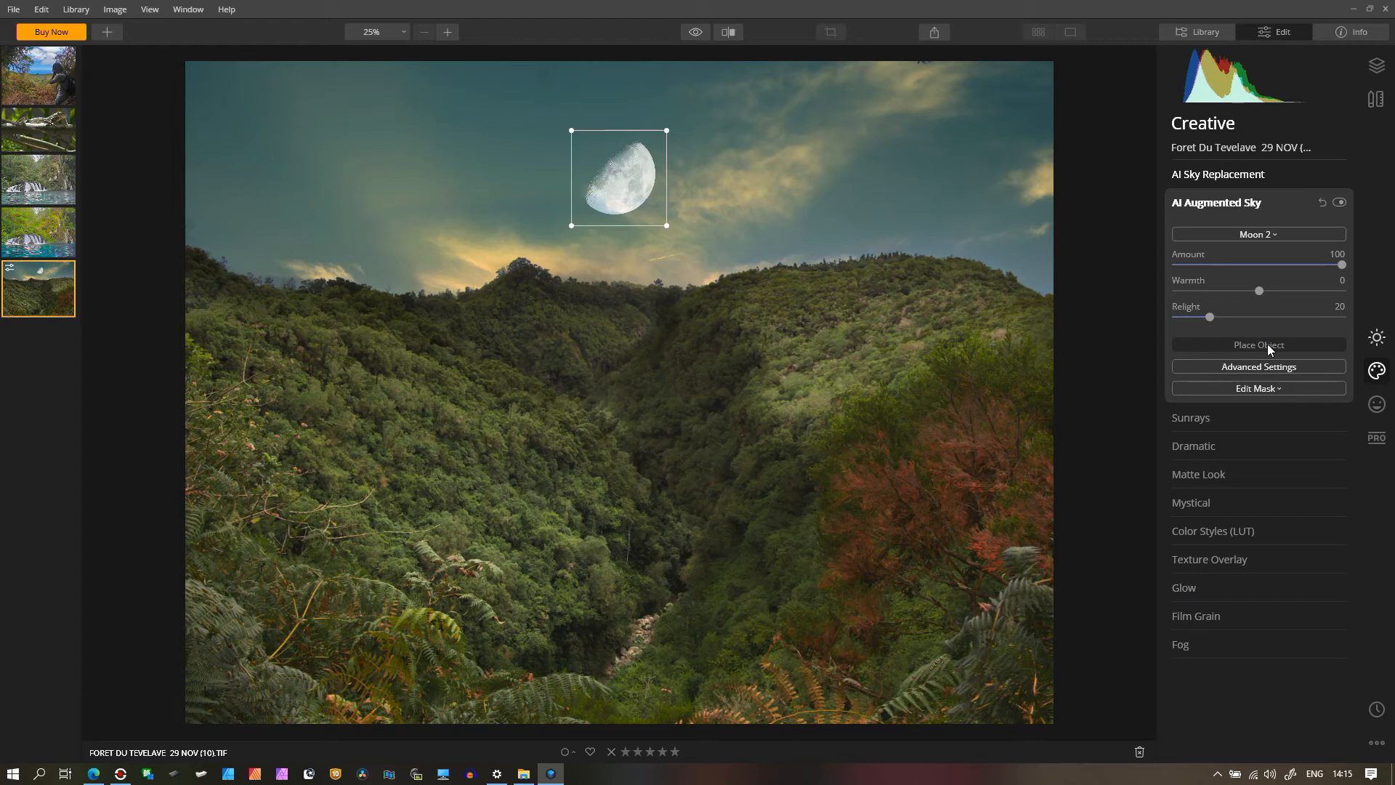
pyautogui.moveTo(616, 192); pyautogui.dragTo(792, 183)
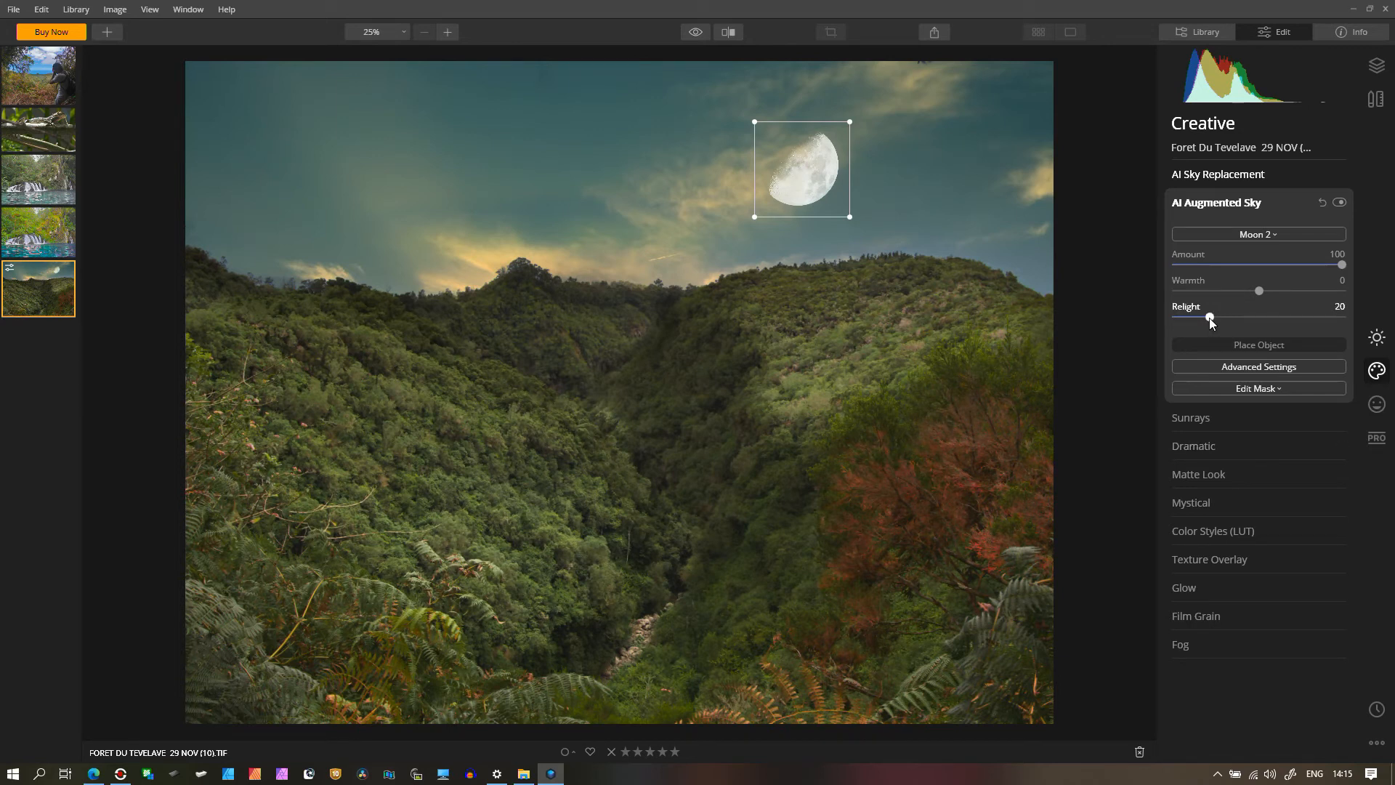
# Set the sky object's Relight to 9 and its Amount to 53
pyautogui.moveTo(1210, 319); pyautogui.dragTo(1198, 318)
pyautogui.moveTo(1343, 265); pyautogui.dragTo(1303, 266)
pyautogui.moveTo(1291, 268); pyautogui.dragTo(1264, 273)
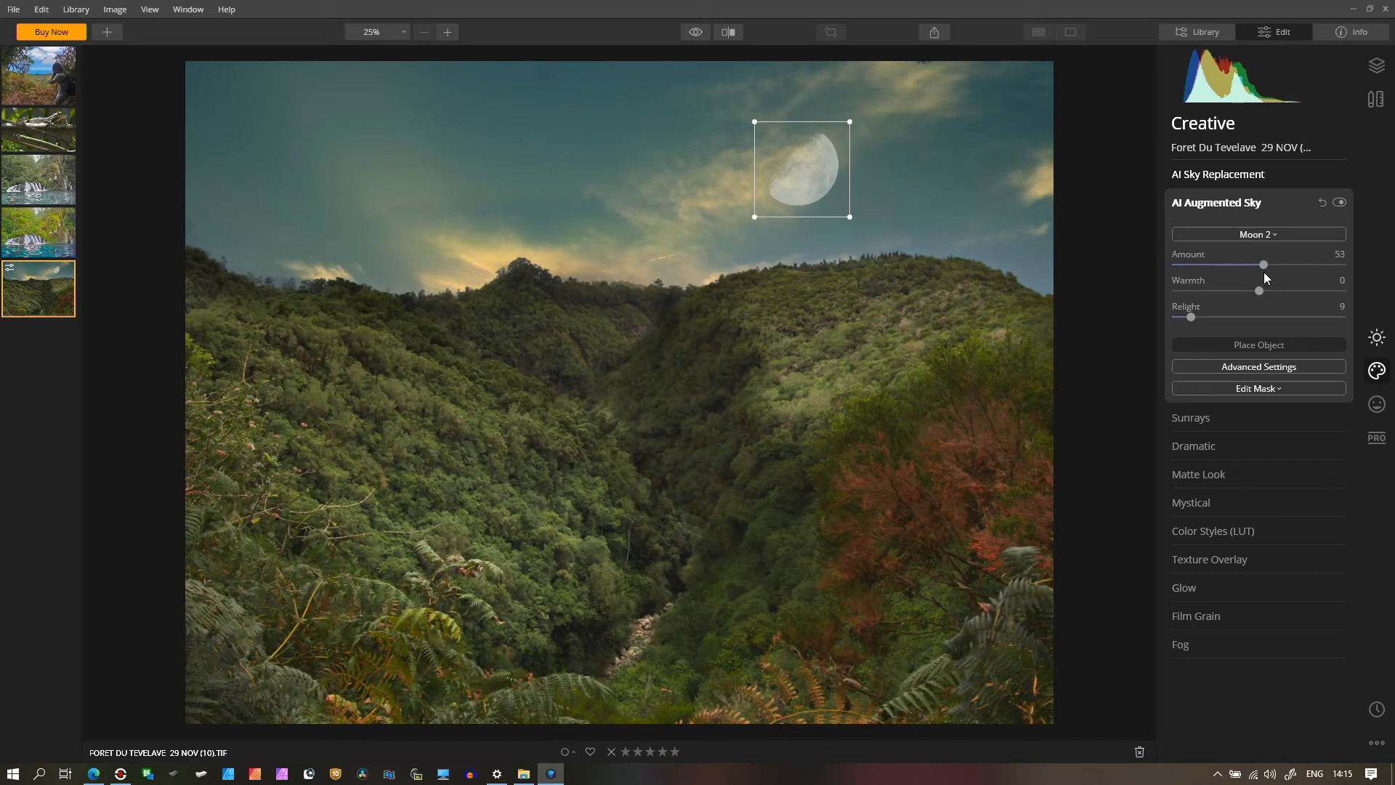
# Try Lightning 1, Lightning 2 and Mountains 3 as the augmented sky object
pyautogui.click(1230, 233)
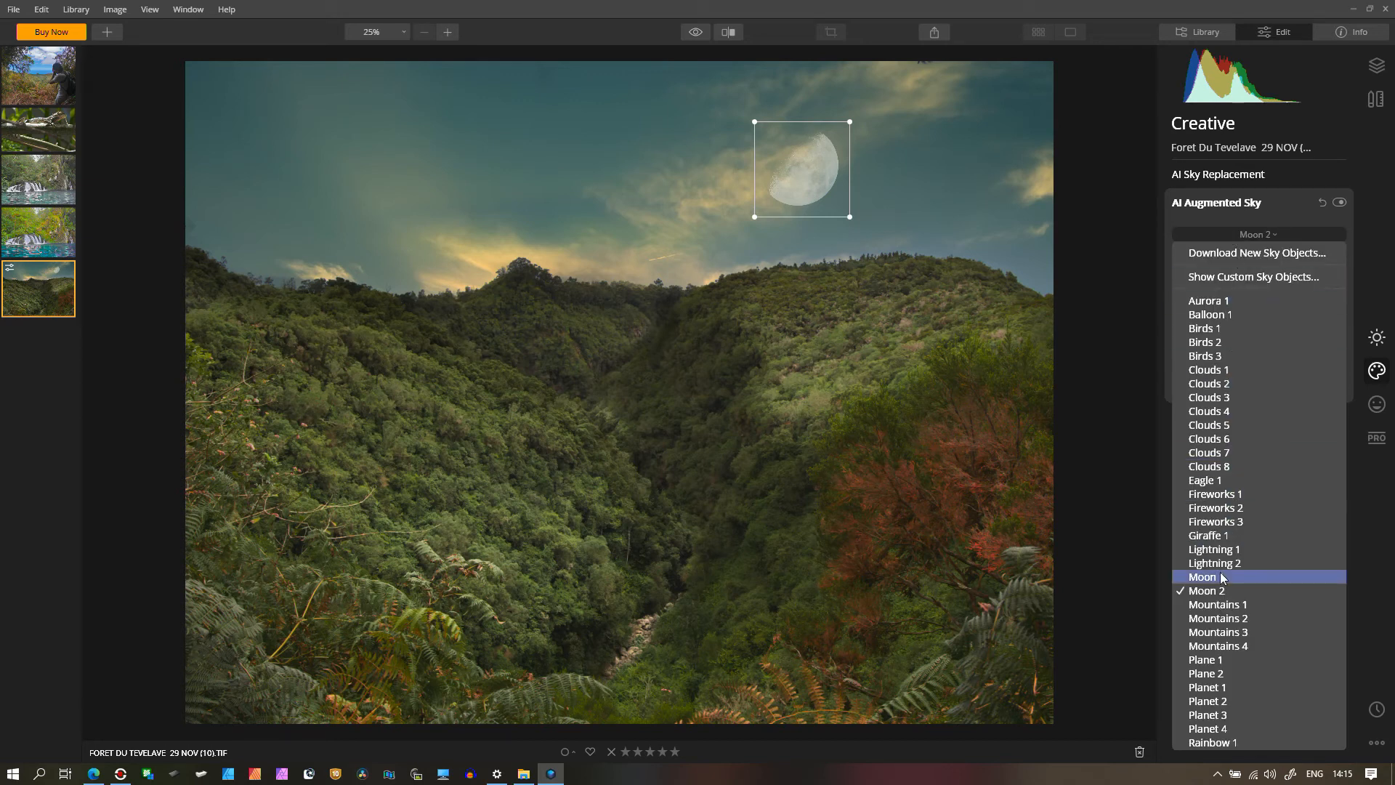
pyautogui.click(1207, 550)
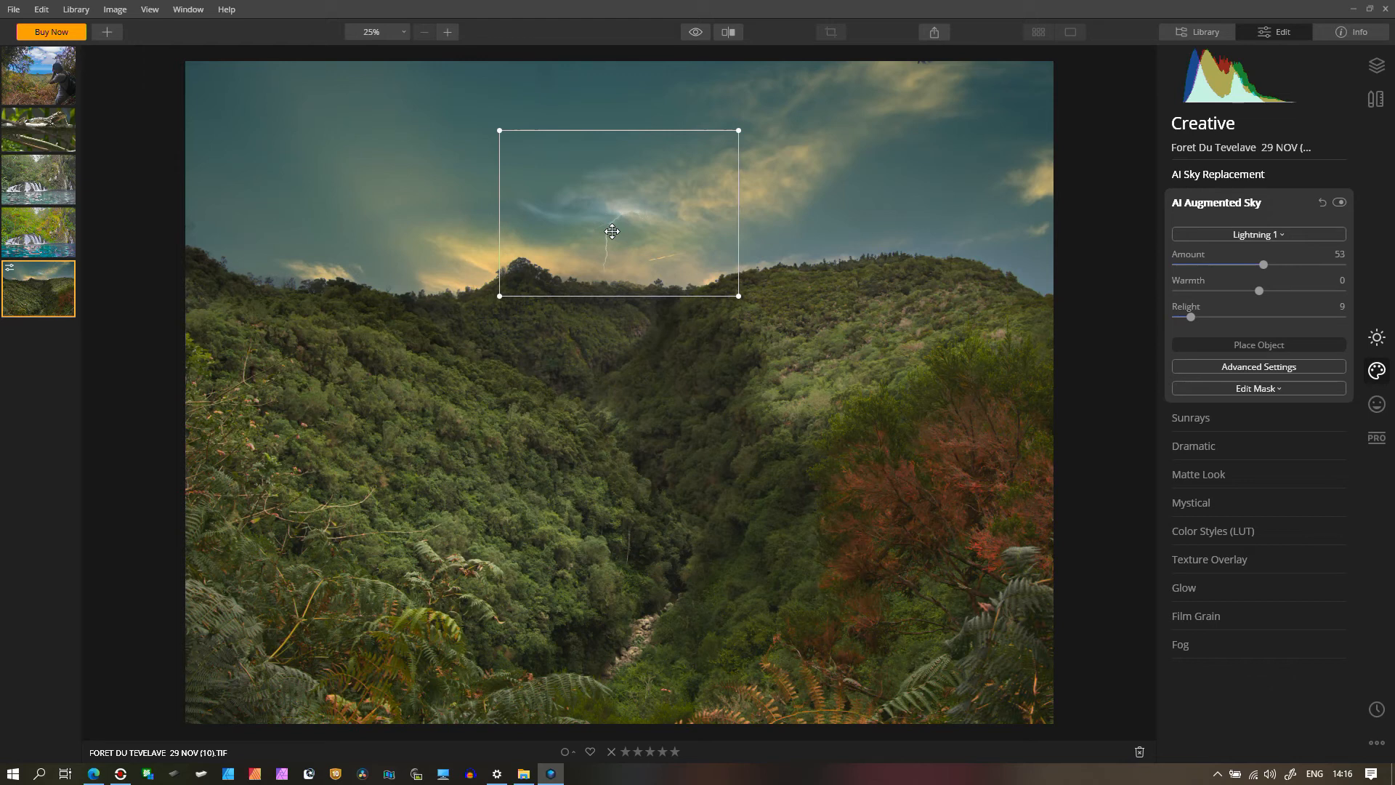
pyautogui.click(1249, 233)
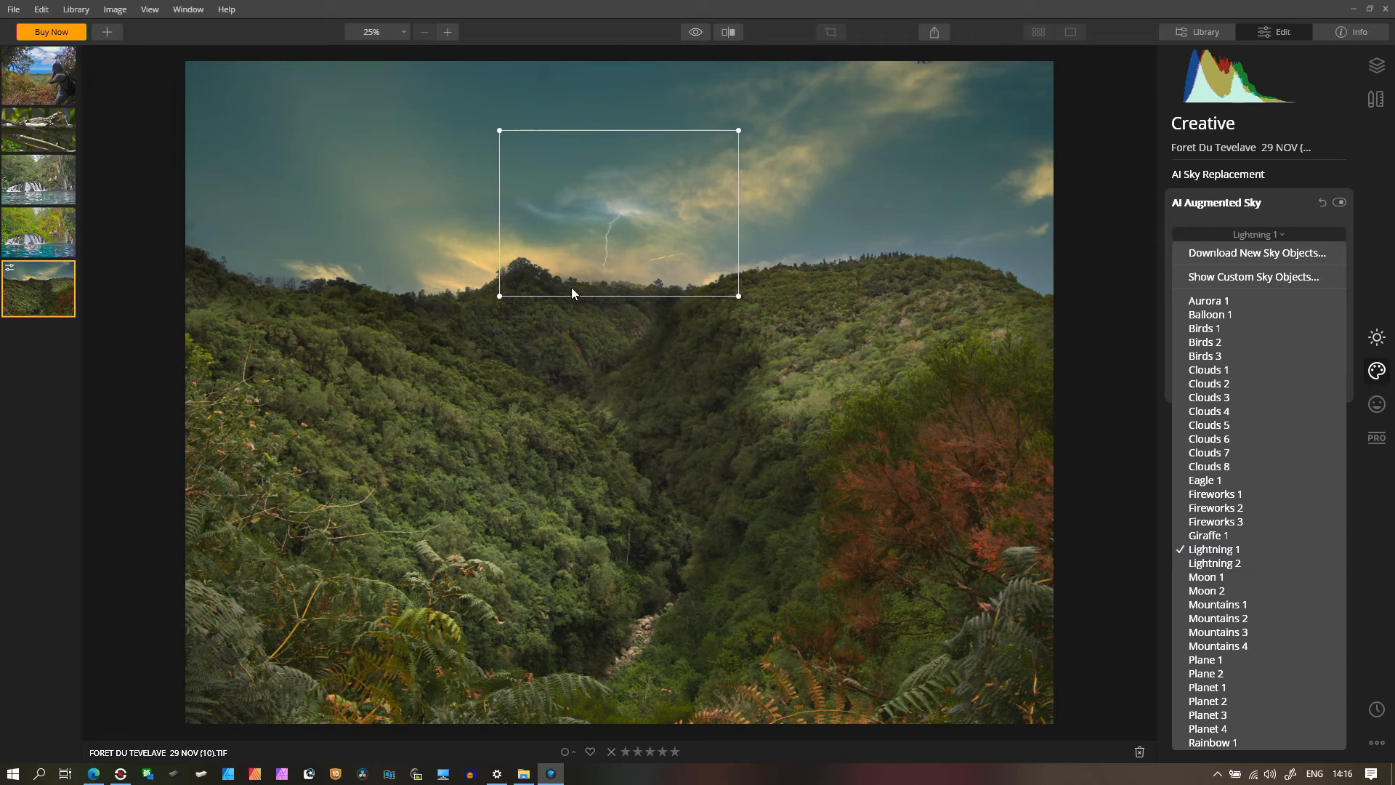
pyautogui.click(1200, 563)
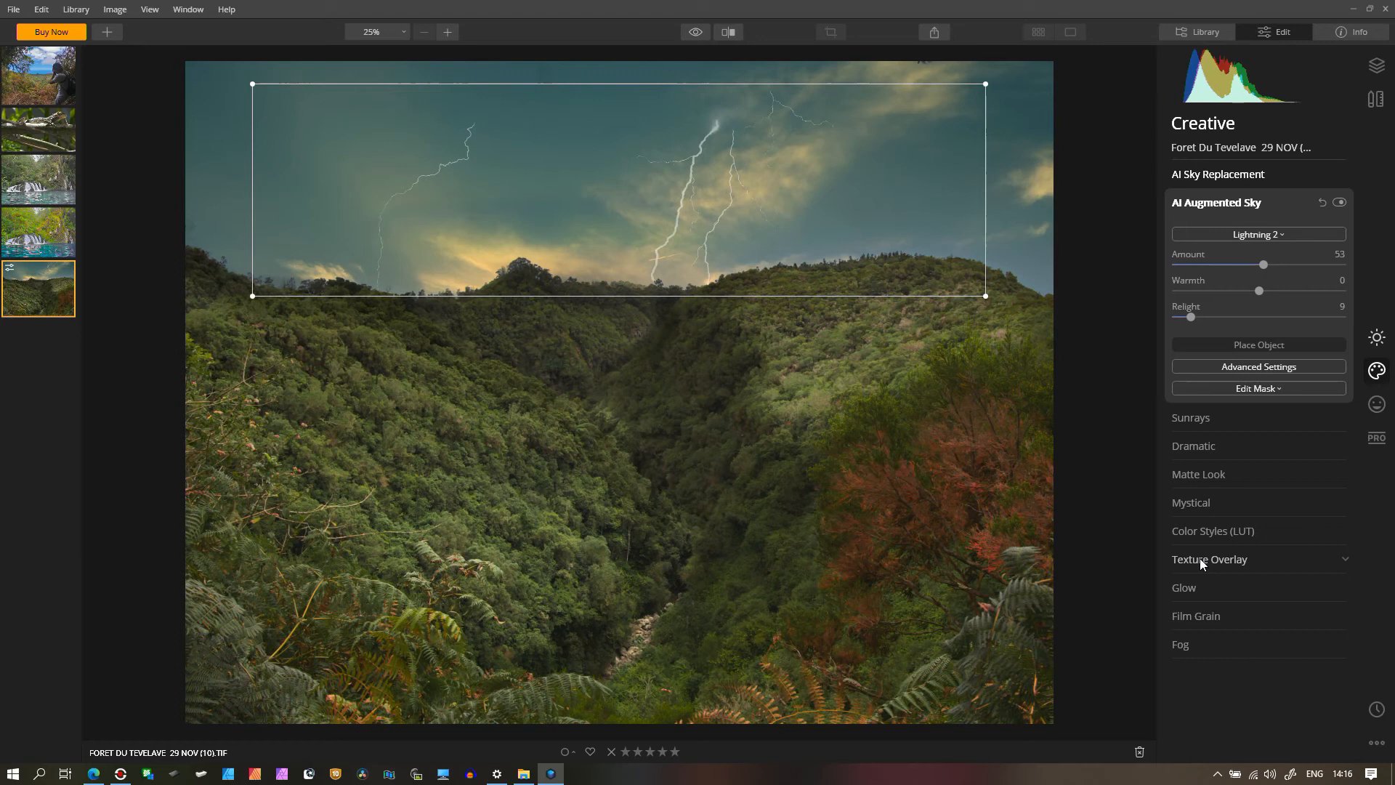
pyautogui.click(1290, 231)
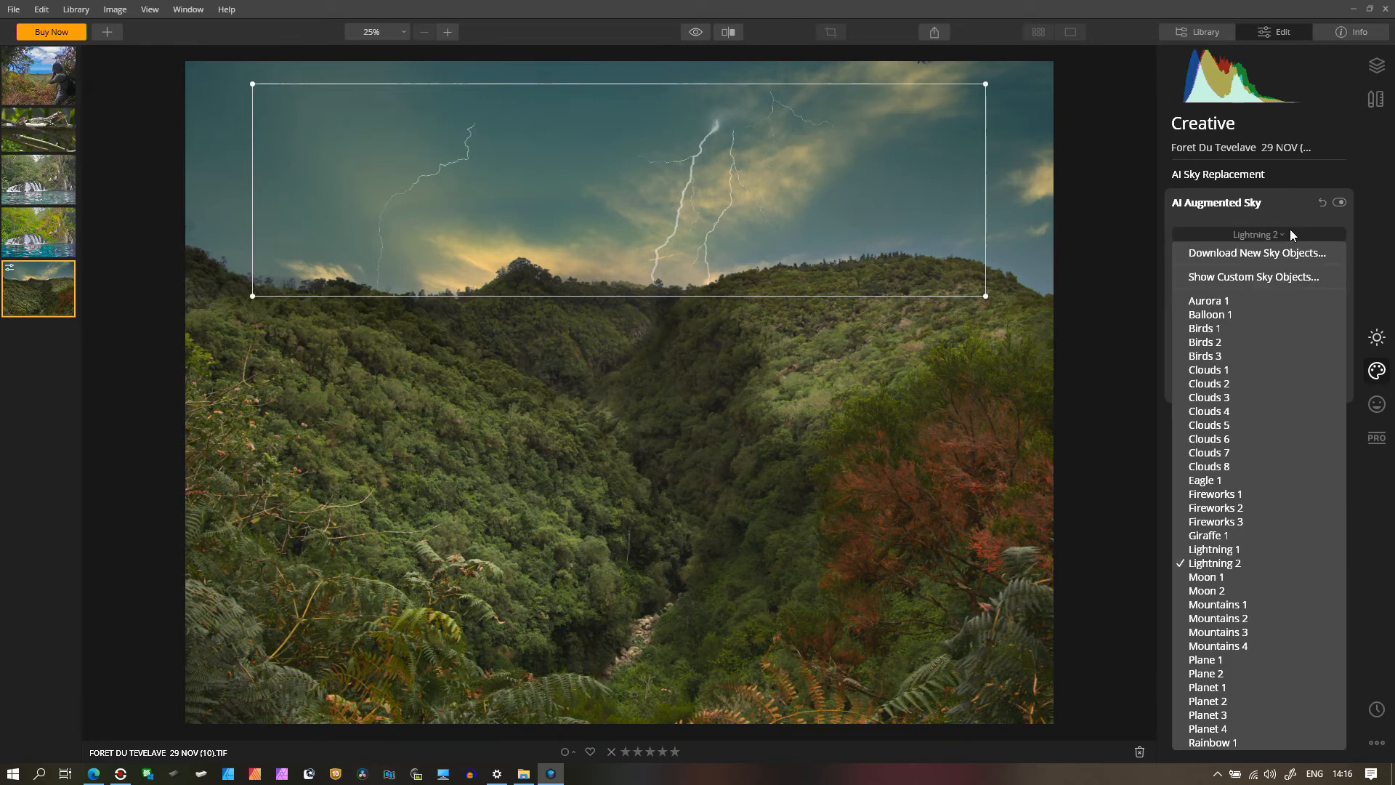
pyautogui.click(1198, 632)
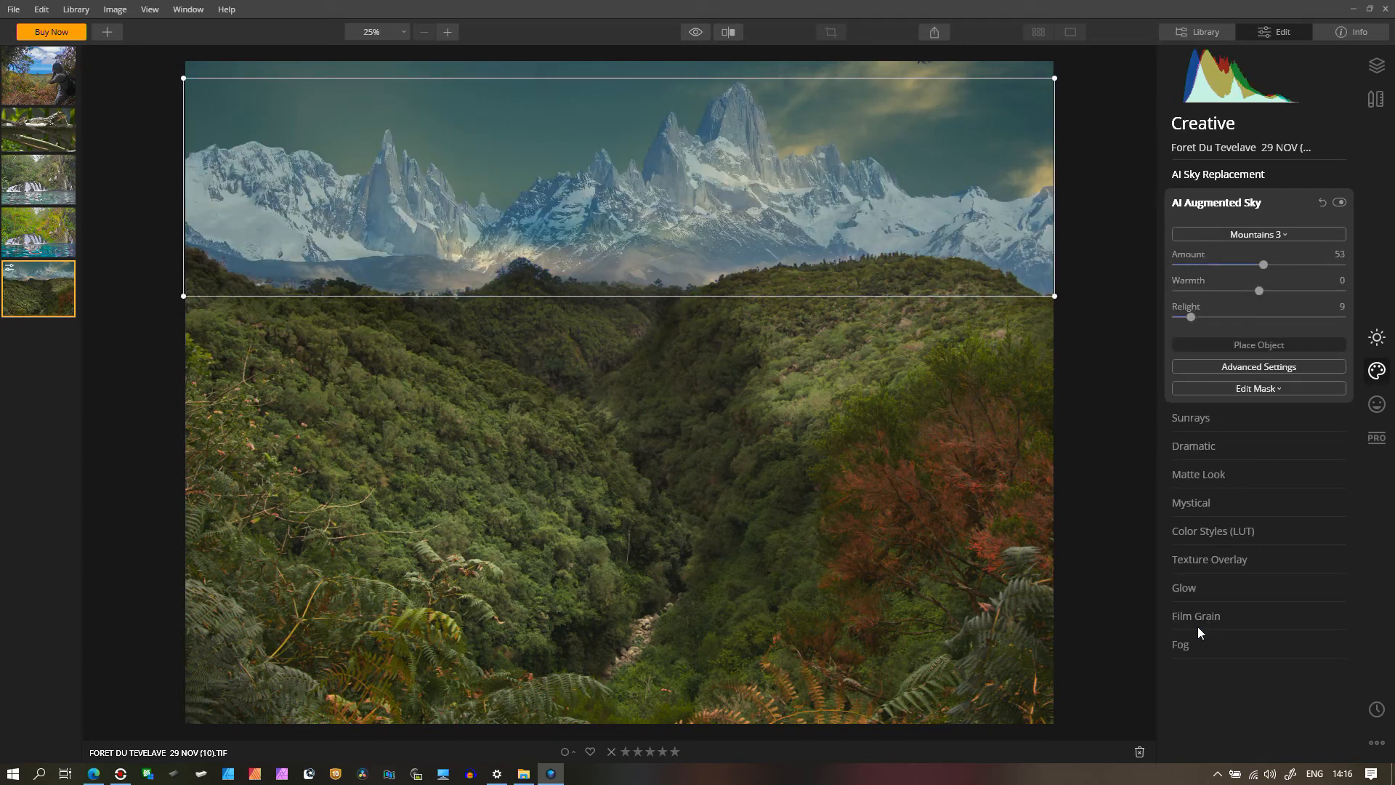
# Use Planet 3 as the sky object and move it to the photo's upper left corner
pyautogui.click(1287, 232)
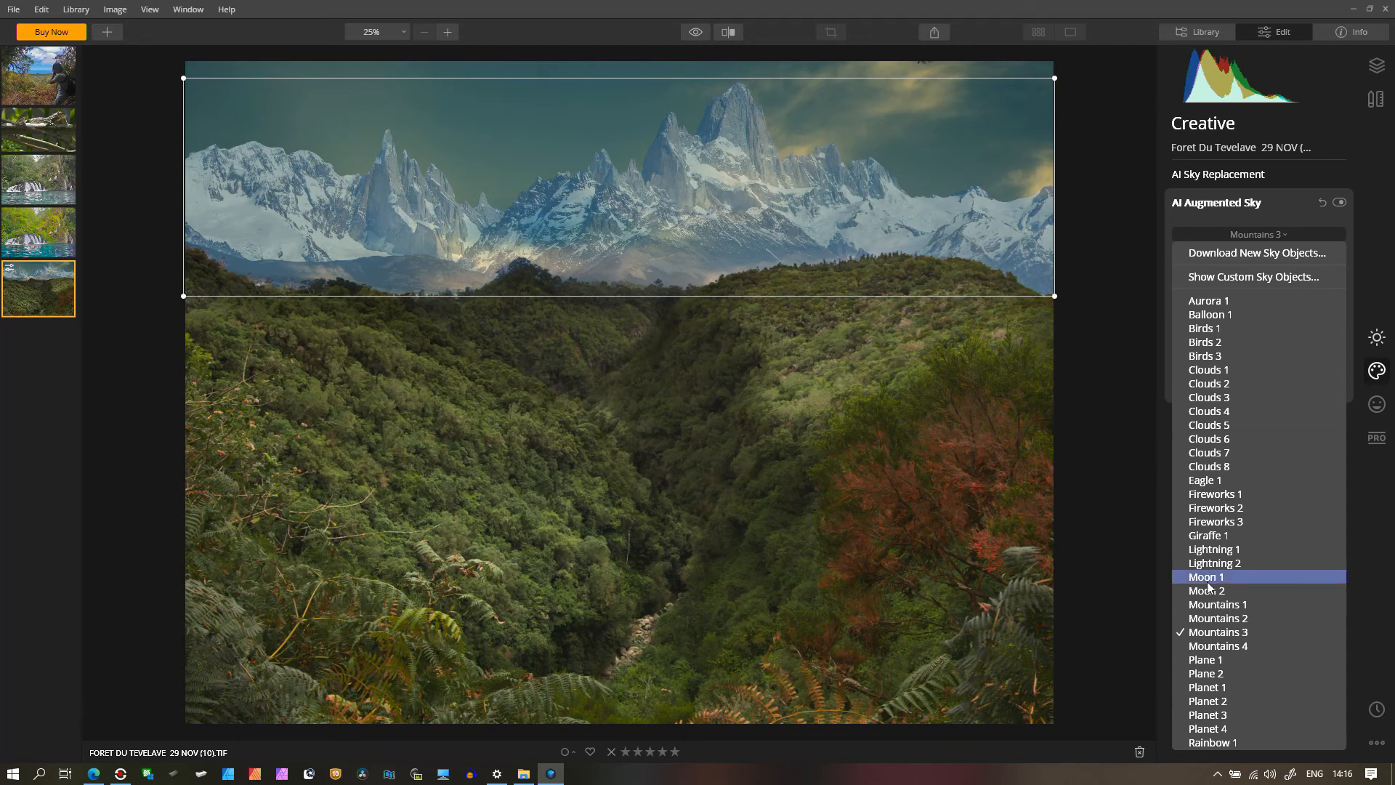
pyautogui.click(1206, 715)
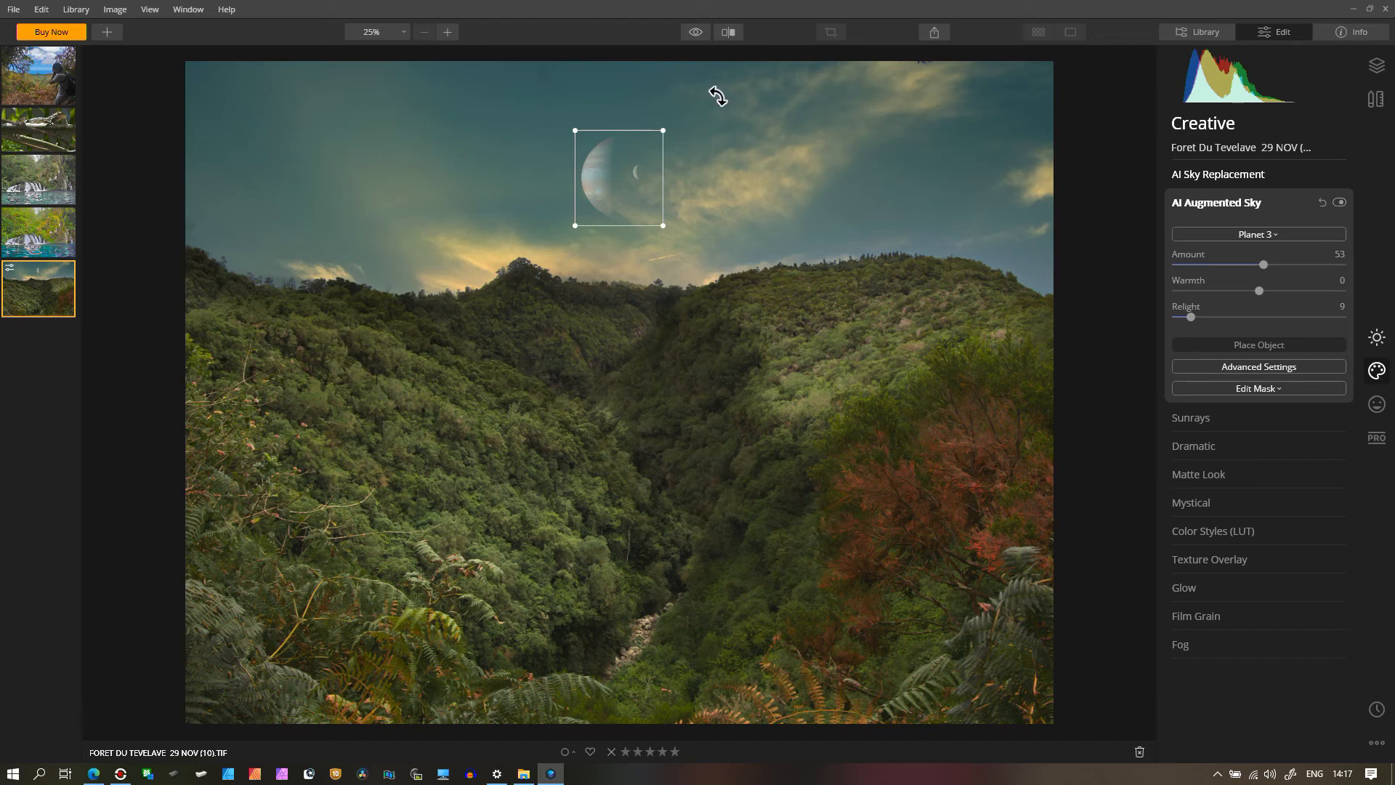
pyautogui.moveTo(621, 195); pyautogui.dragTo(299, 151)
# Look at the Sunrays settings, keeping the Amount at 0
pyautogui.click(1197, 413)
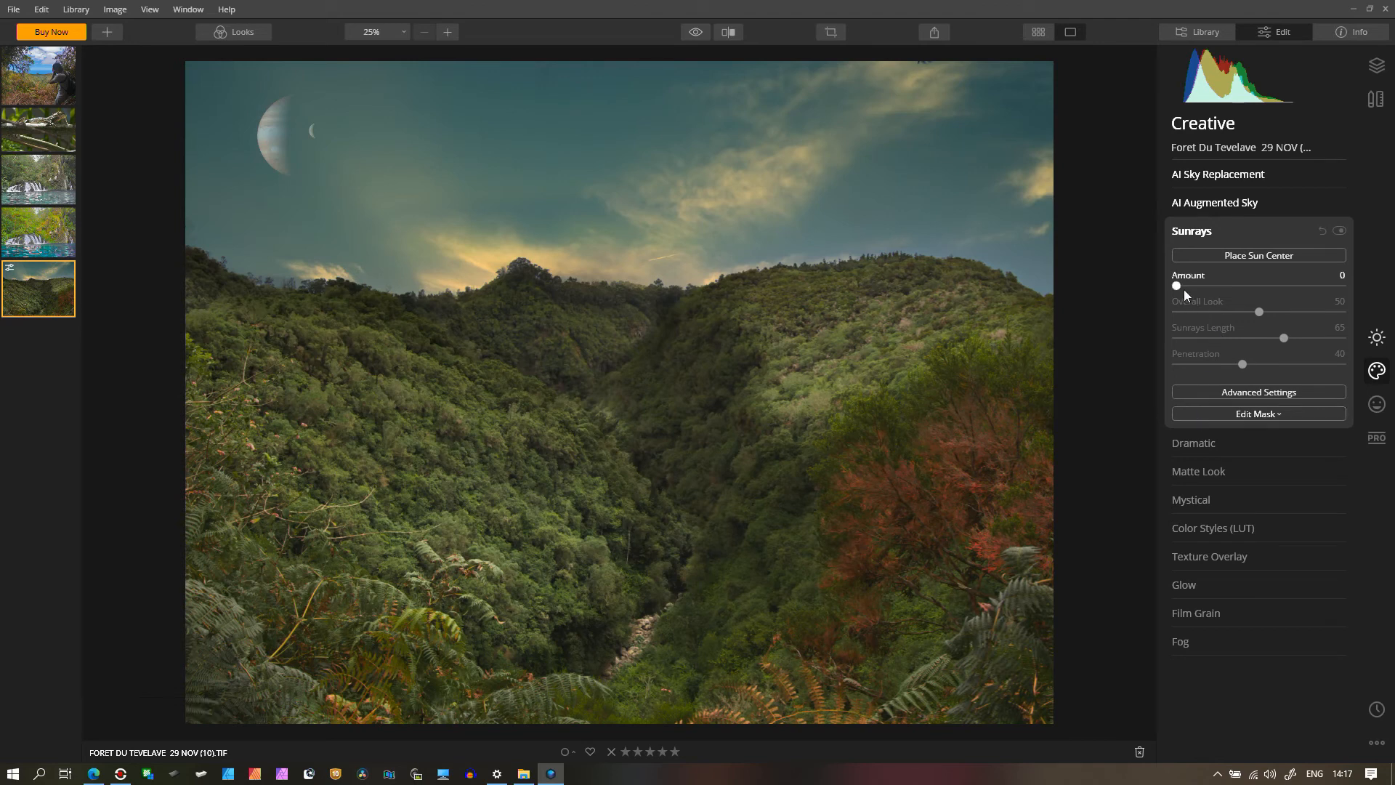
pyautogui.moveTo(1177, 285)
pyautogui.mouseDown()
pyautogui.moveTo(1266, 295)
pyautogui.moveTo(1165, 281)
pyautogui.mouseUp()
# Try the Dramatic effect at an Amount of 51, then lower it to 1
pyautogui.click(1196, 446)
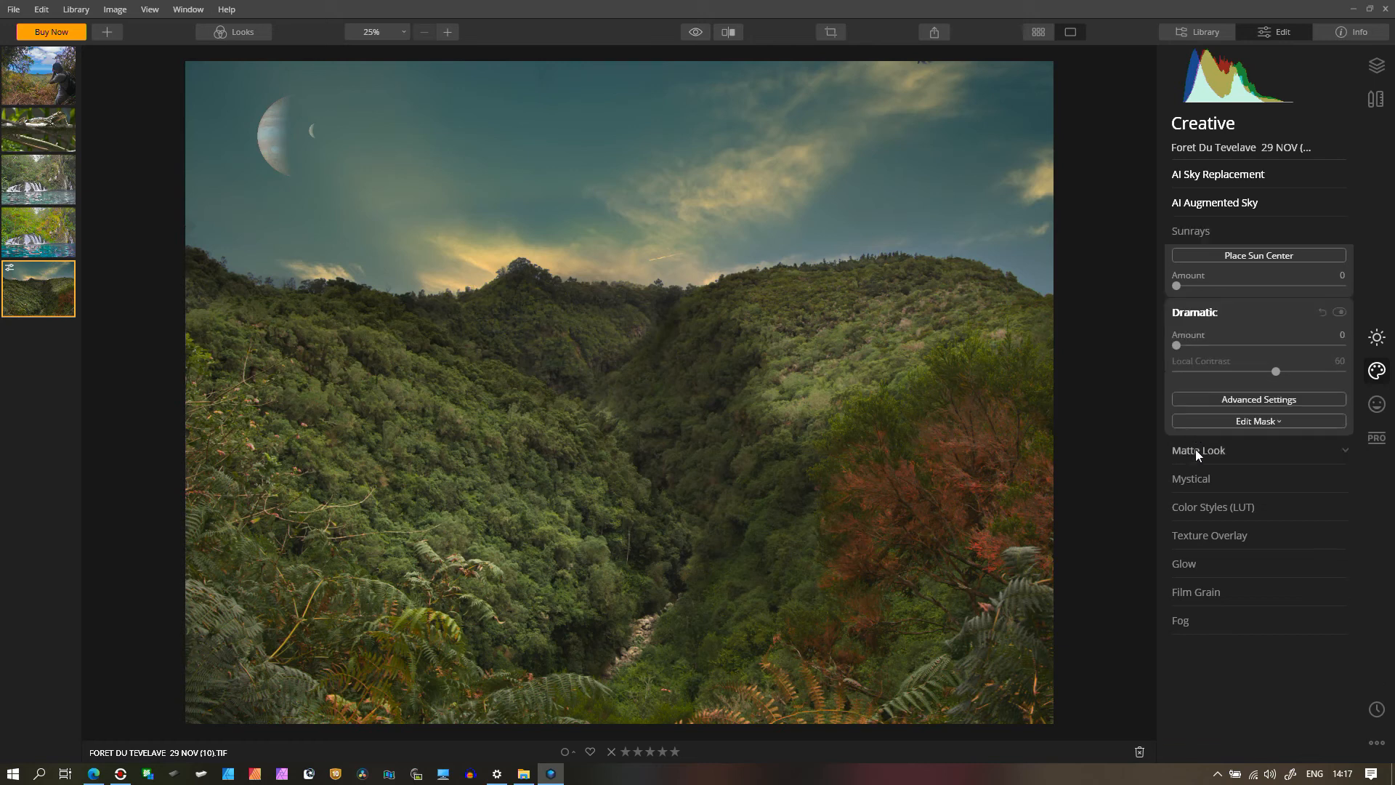
pyautogui.moveTo(1178, 294); pyautogui.dragTo(1260, 305)
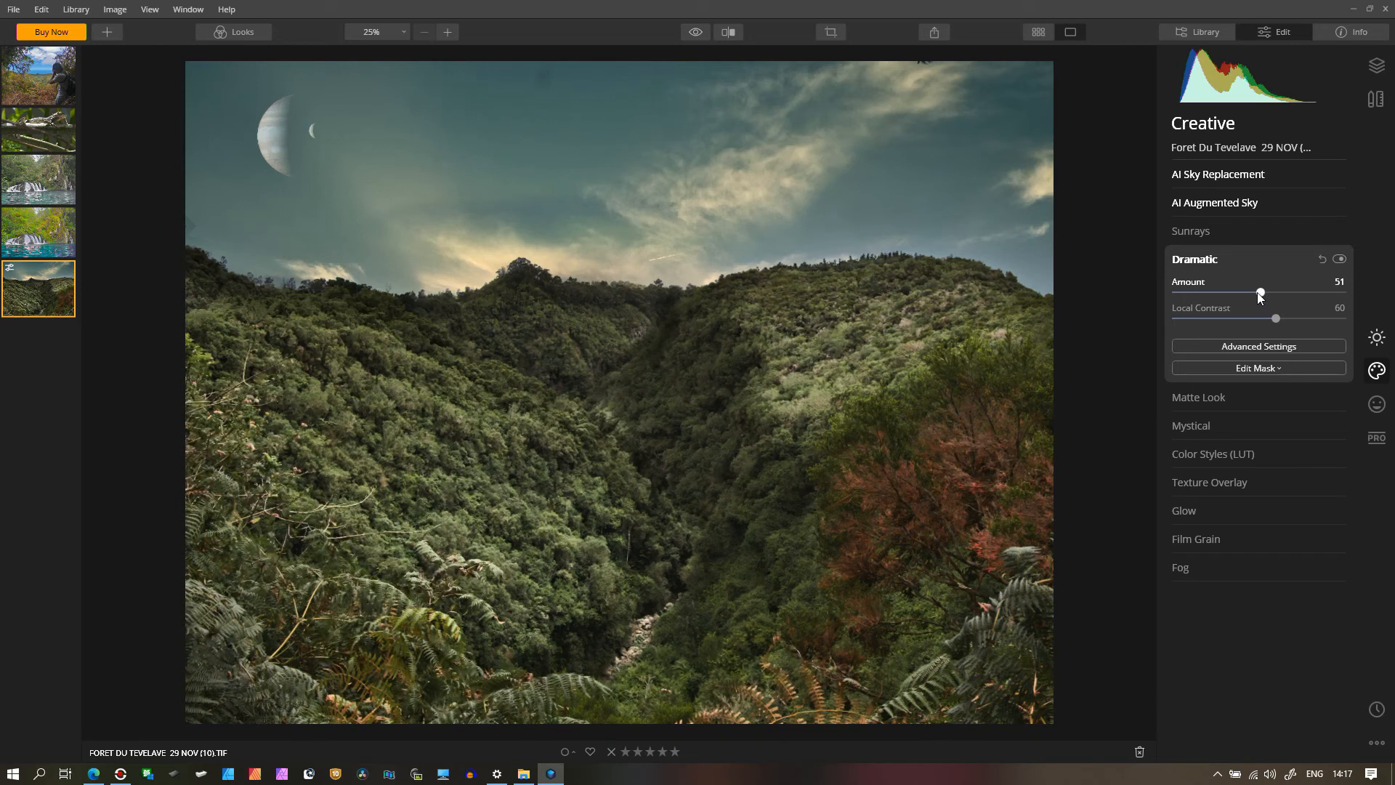
pyautogui.click(1179, 293)
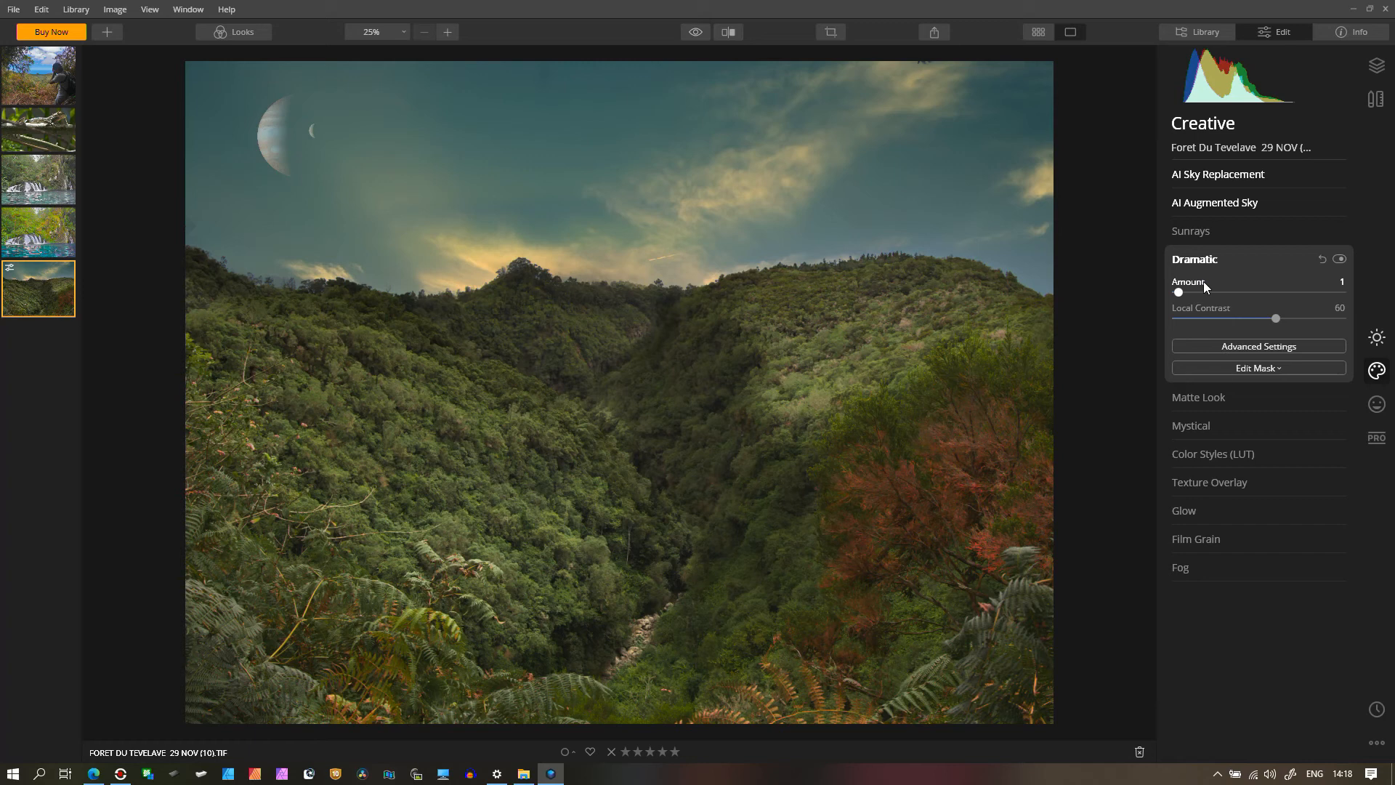
# Try Matte Look at an Amount of 75, then return it to 0
pyautogui.click(1205, 396)
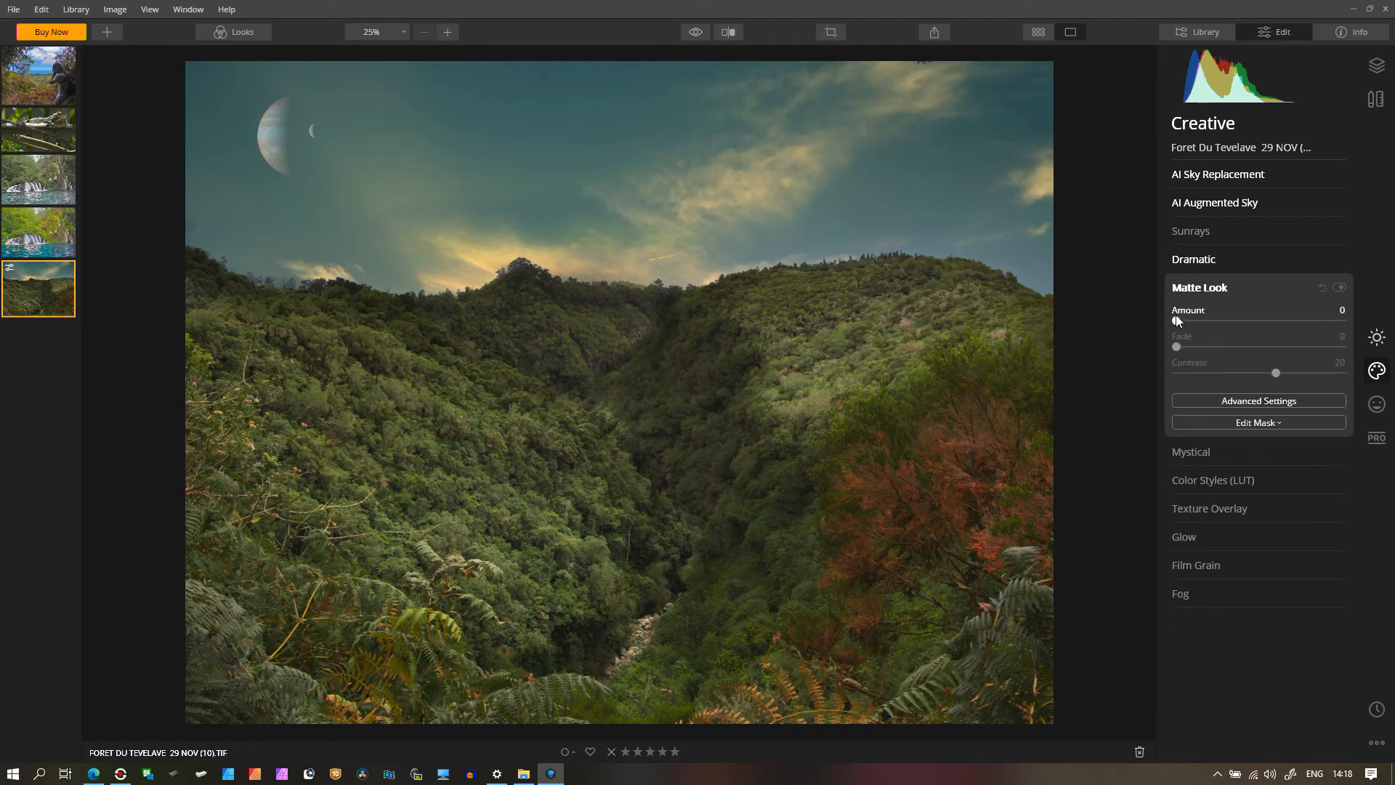
pyautogui.moveTo(1177, 320); pyautogui.dragTo(1301, 322)
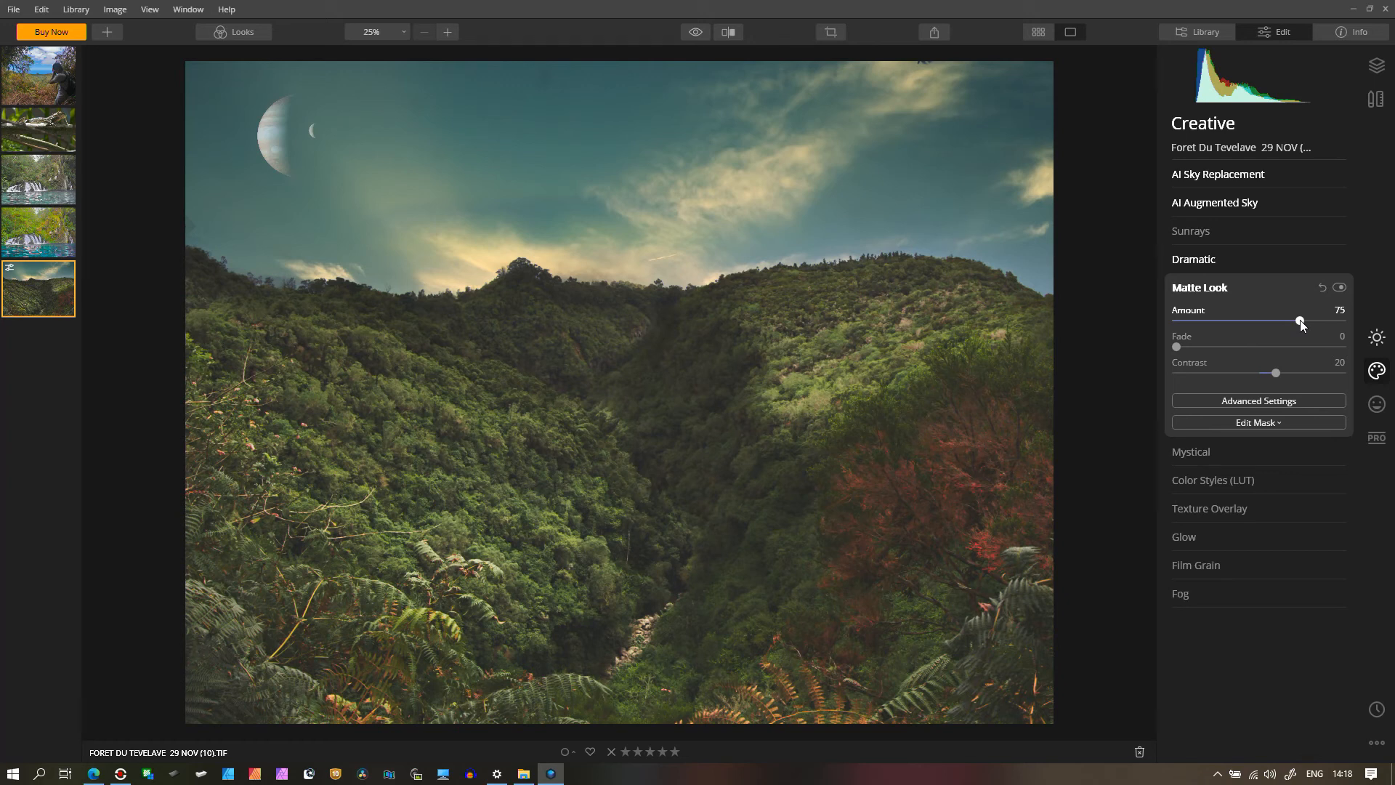
pyautogui.moveTo(1300, 320); pyautogui.dragTo(1162, 316)
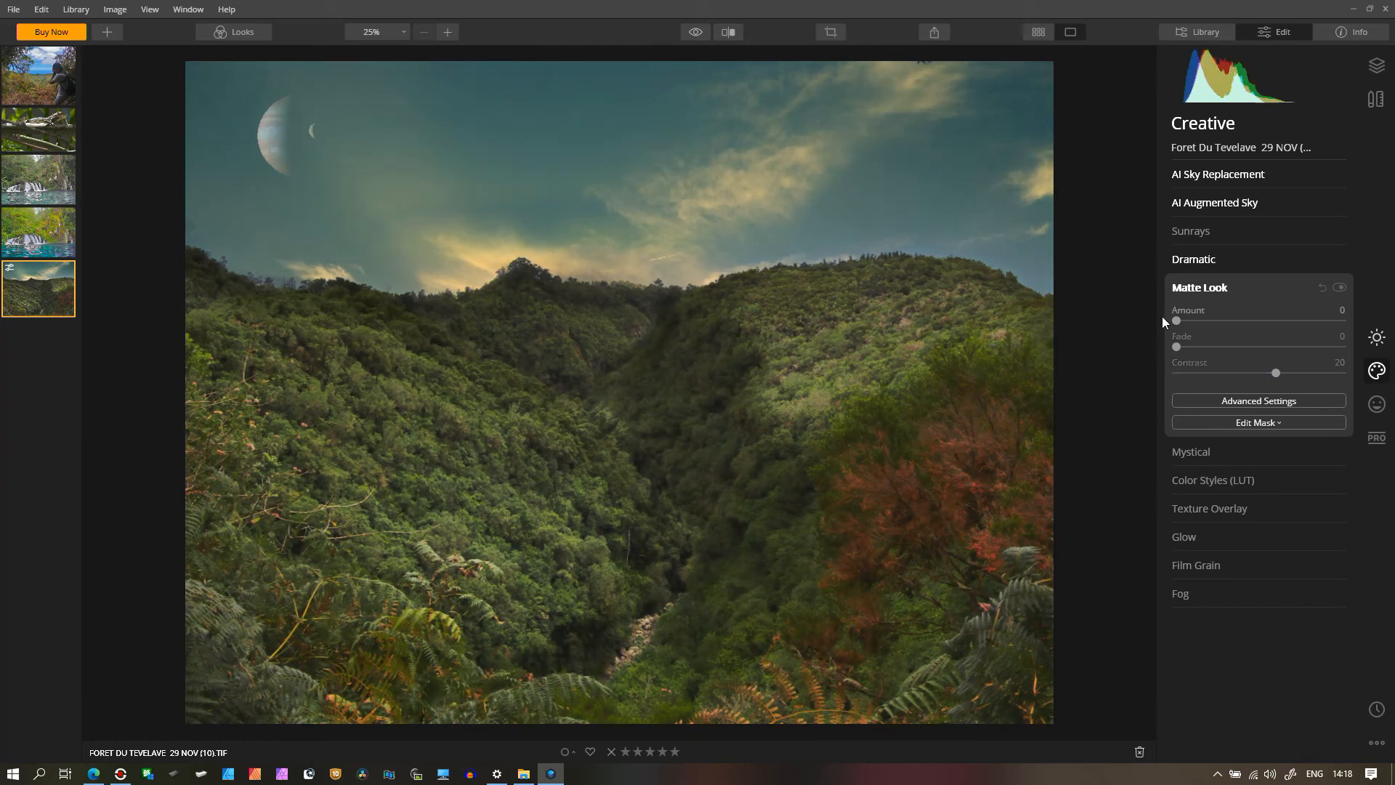
# Apply the Mystical effect to the valley photo at an Amount of 58, with Shadows left at 25
pyautogui.click(1193, 451)
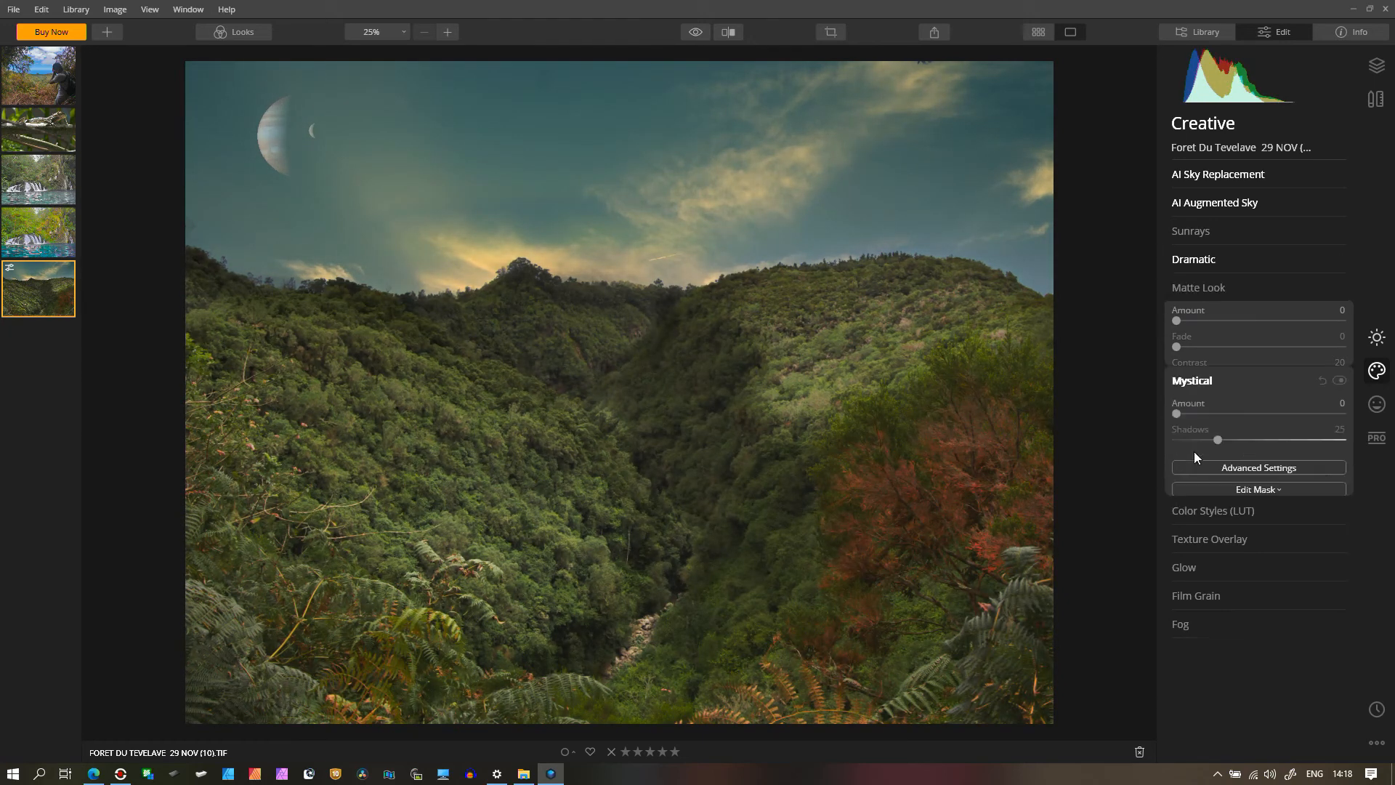
pyautogui.moveTo(1178, 350); pyautogui.dragTo(1274, 359)
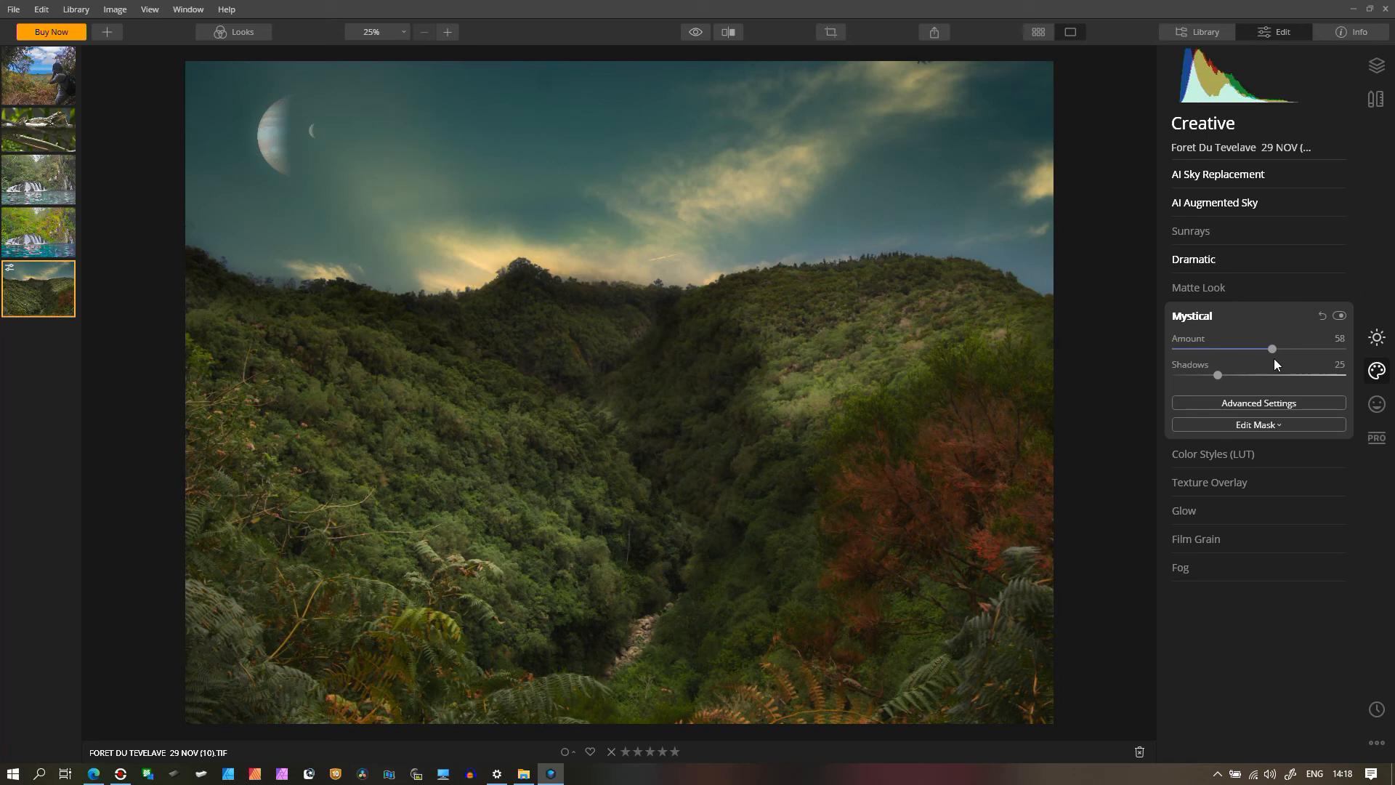
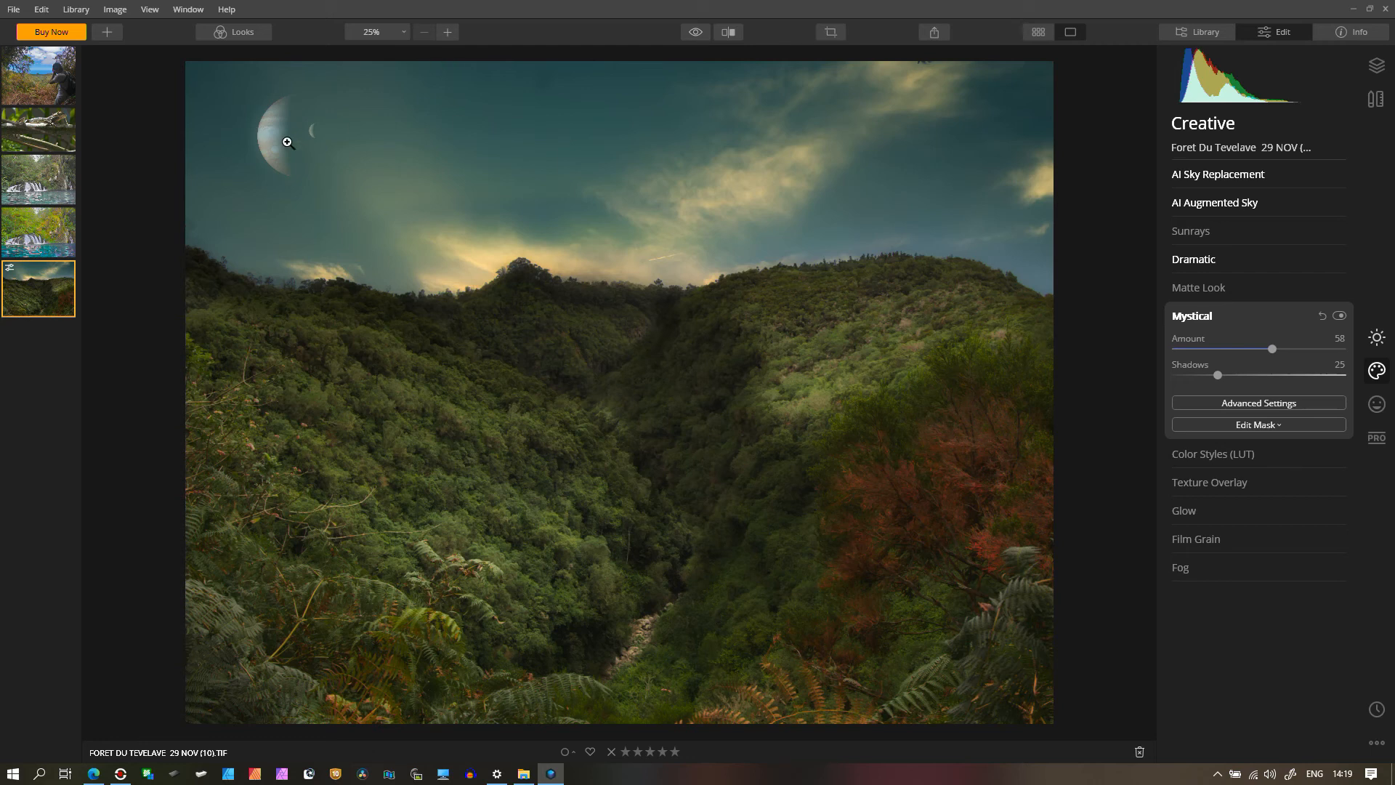
# Look at the Color Styles (LUT) and Texture Overlay settings without applying a LUT or texture
pyautogui.click(1212, 453)
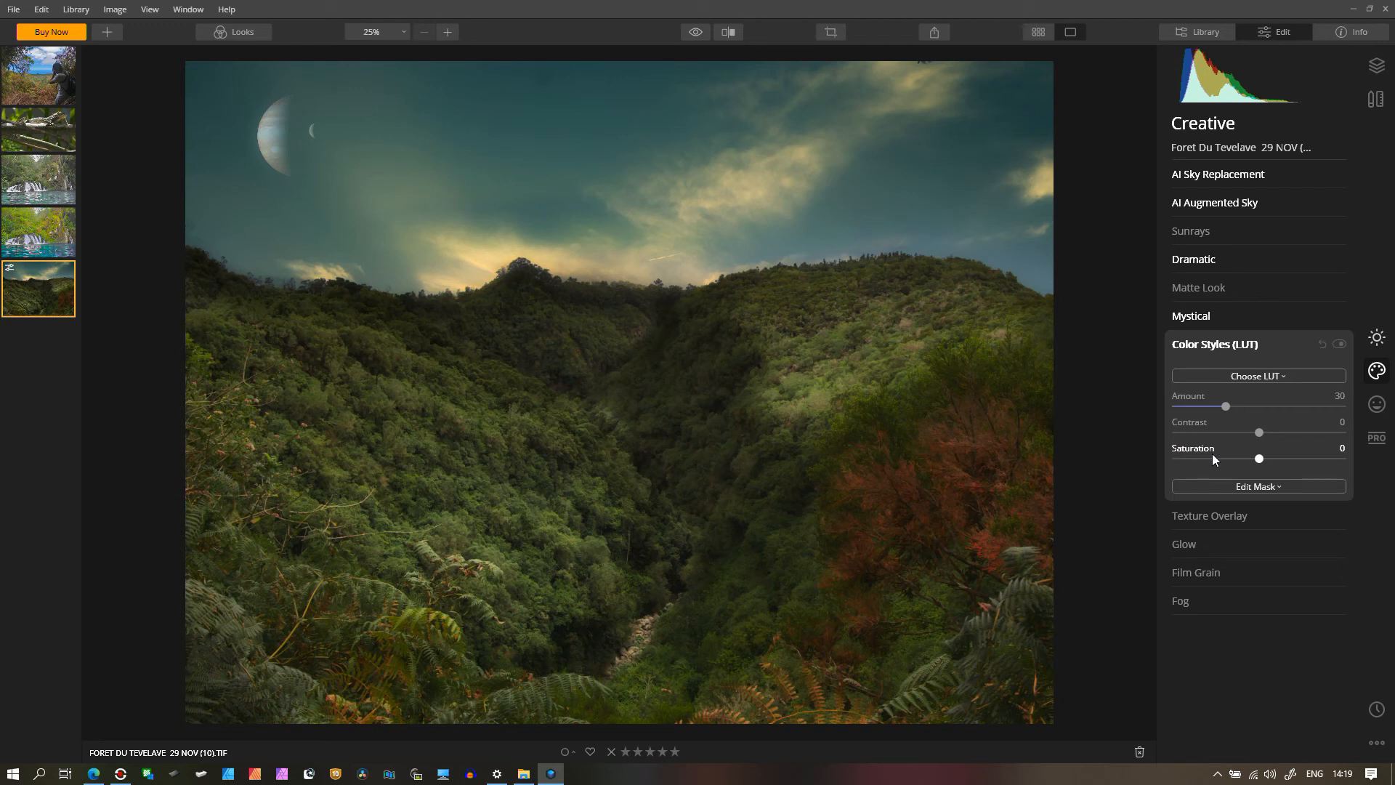
pyautogui.click(1245, 346)
pyautogui.click(1226, 371)
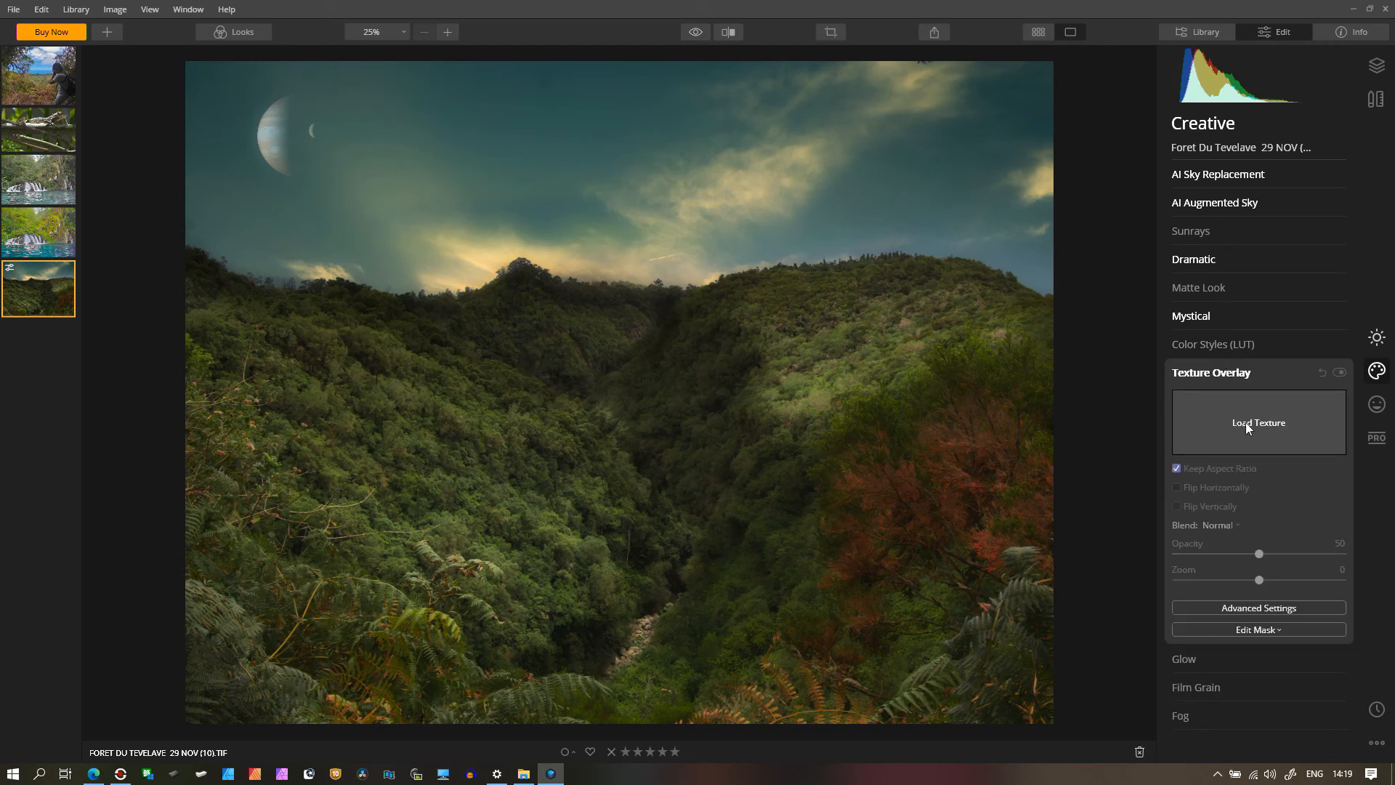
pyautogui.click(1276, 372)
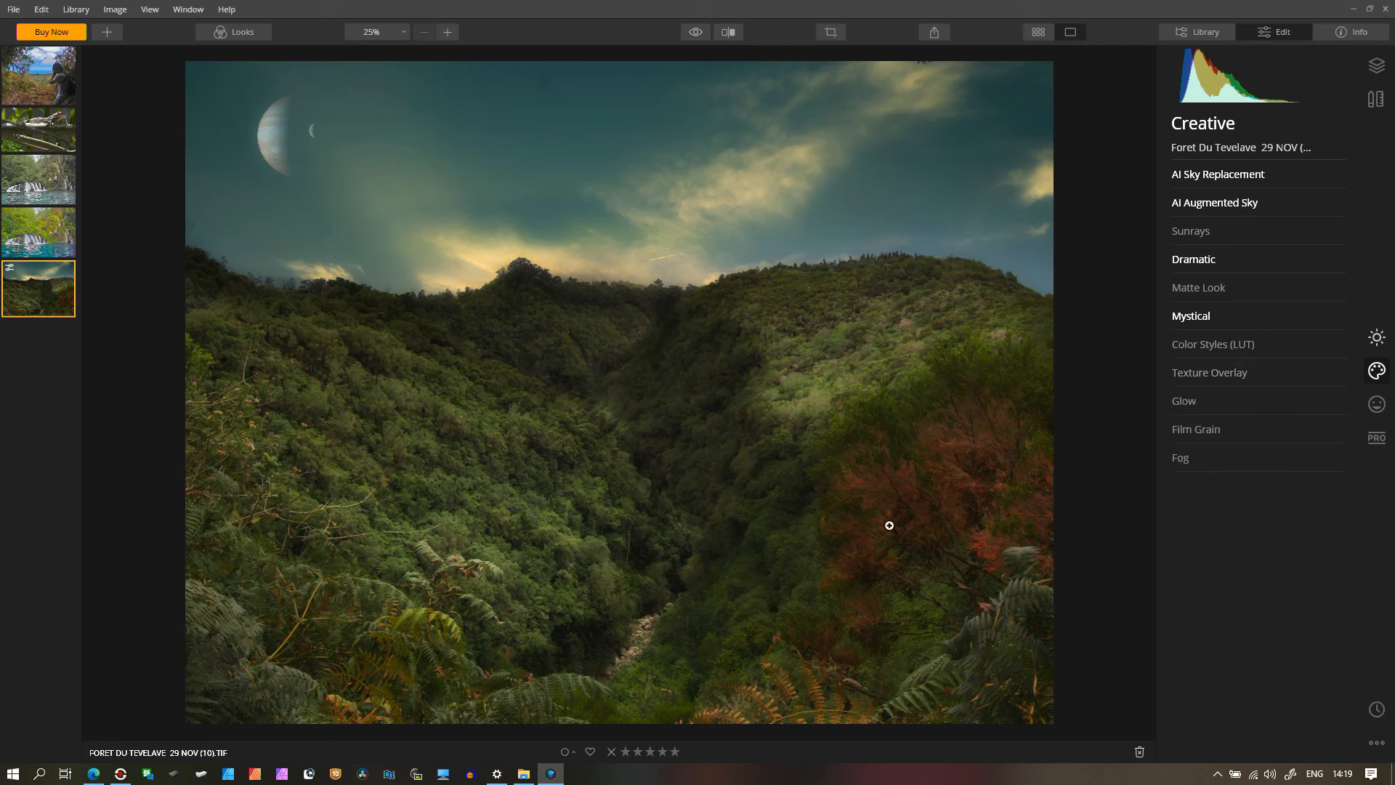
# Try the Glow effect with the Soft Focus Bright type, then return its Amount to 0
pyautogui.click(1231, 405)
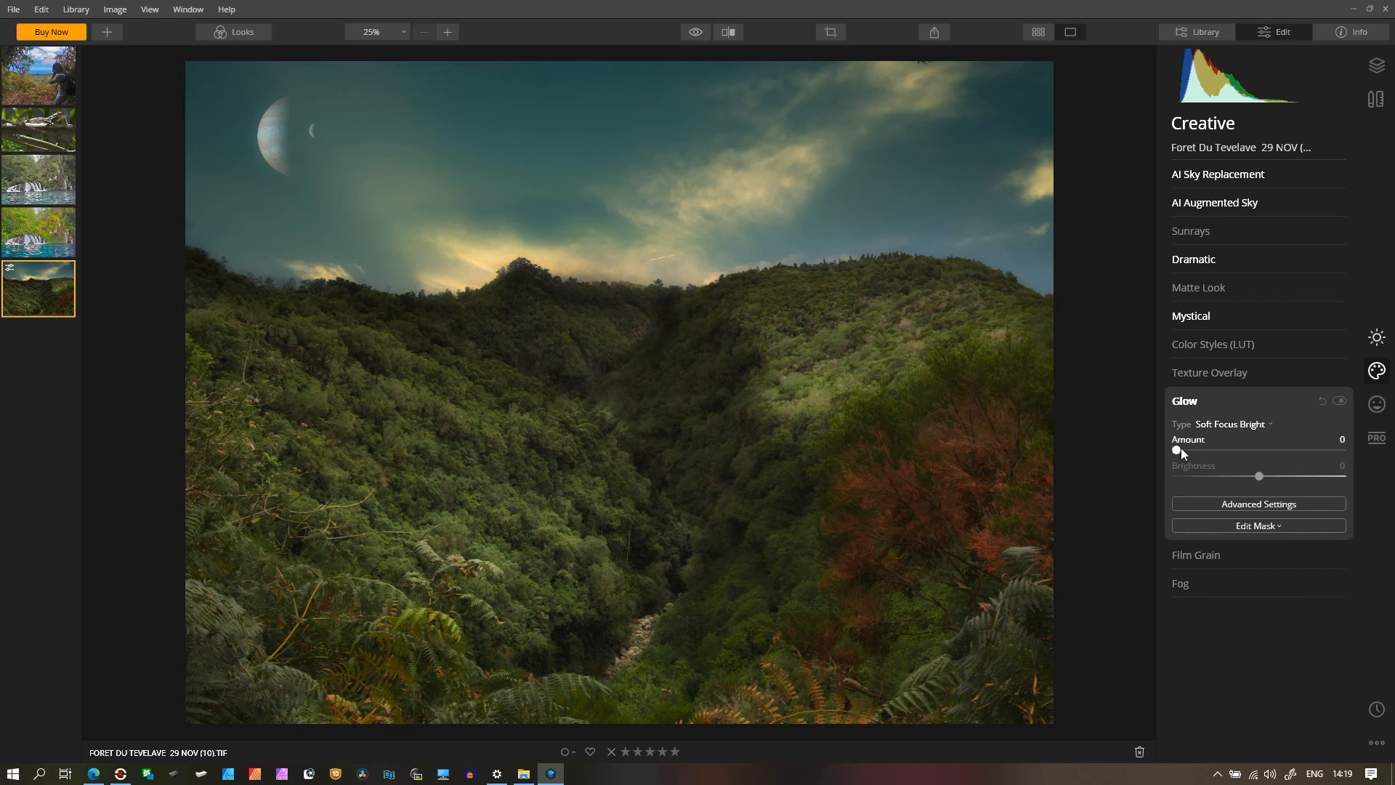
pyautogui.moveTo(1179, 447); pyautogui.dragTo(1111, 450)
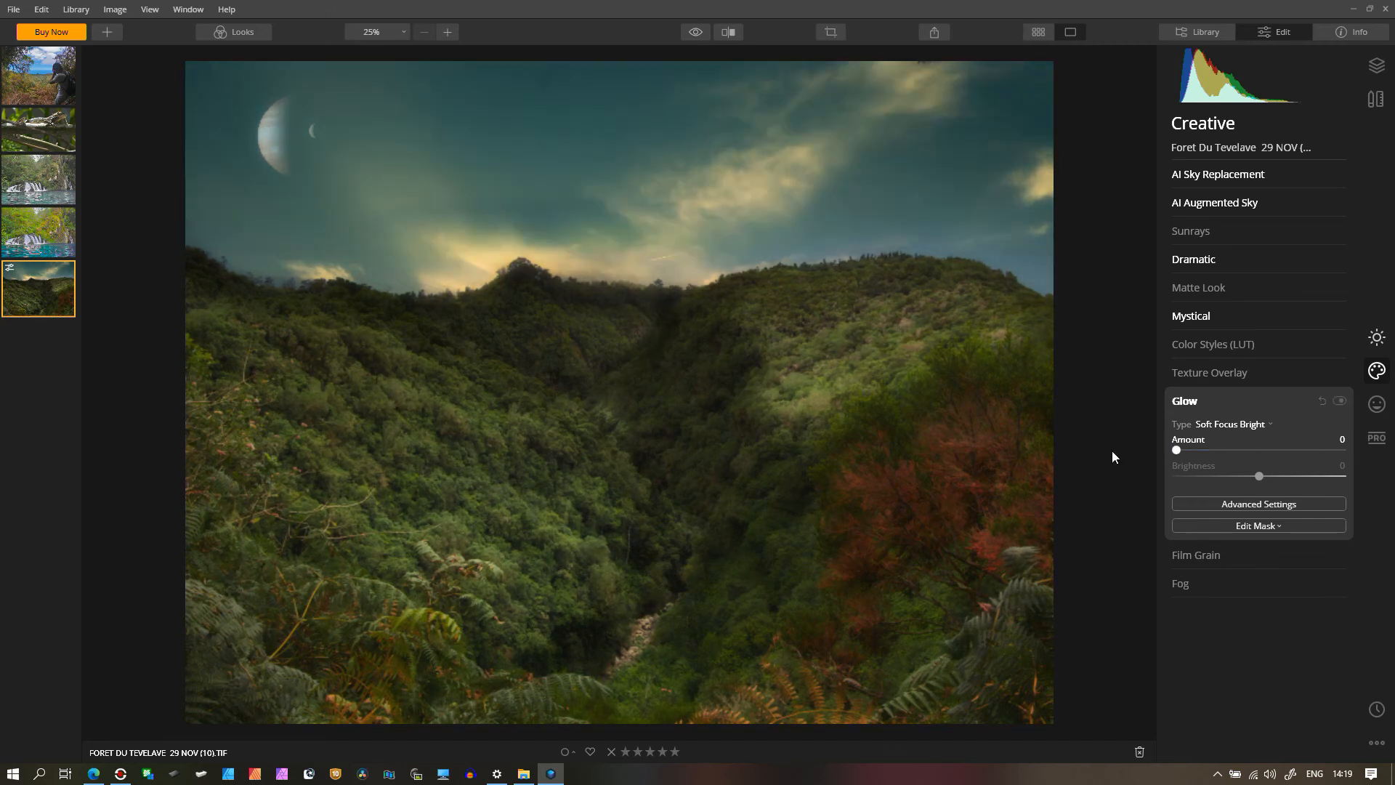
pyautogui.click(1224, 369)
pyautogui.click(1224, 373)
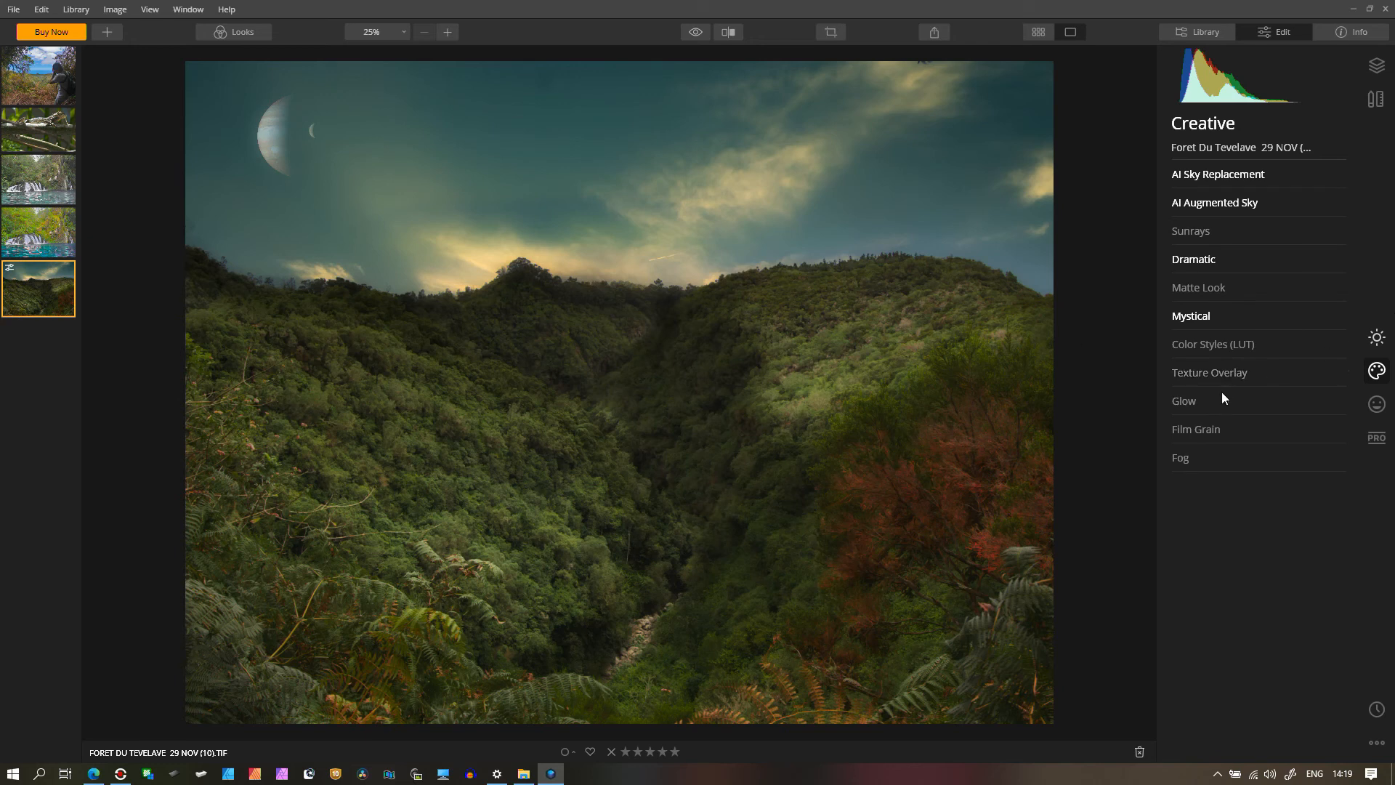
# Try Film Grain at an Amount of 29, then switch the effect off
pyautogui.click(1206, 429)
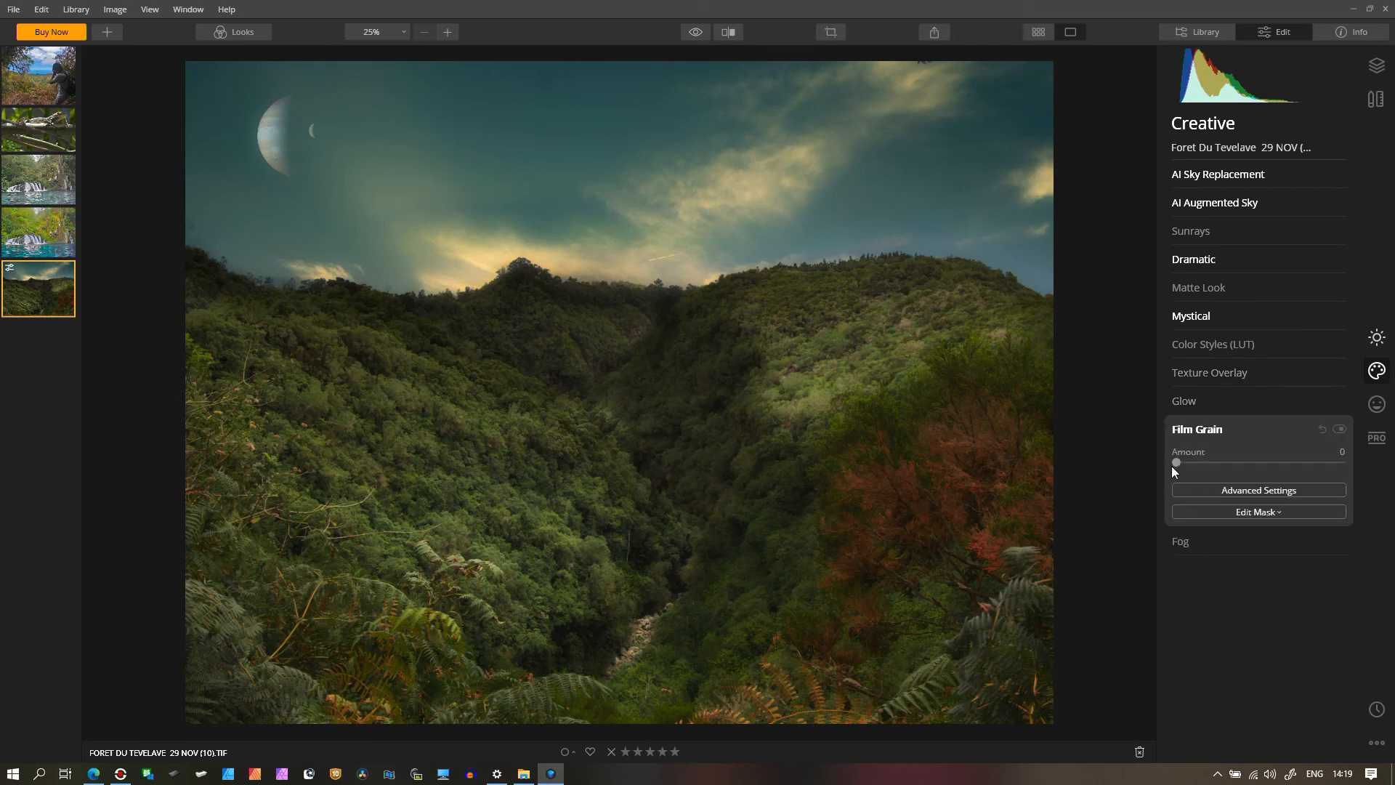
pyautogui.moveTo(1178, 463); pyautogui.dragTo(1214, 463)
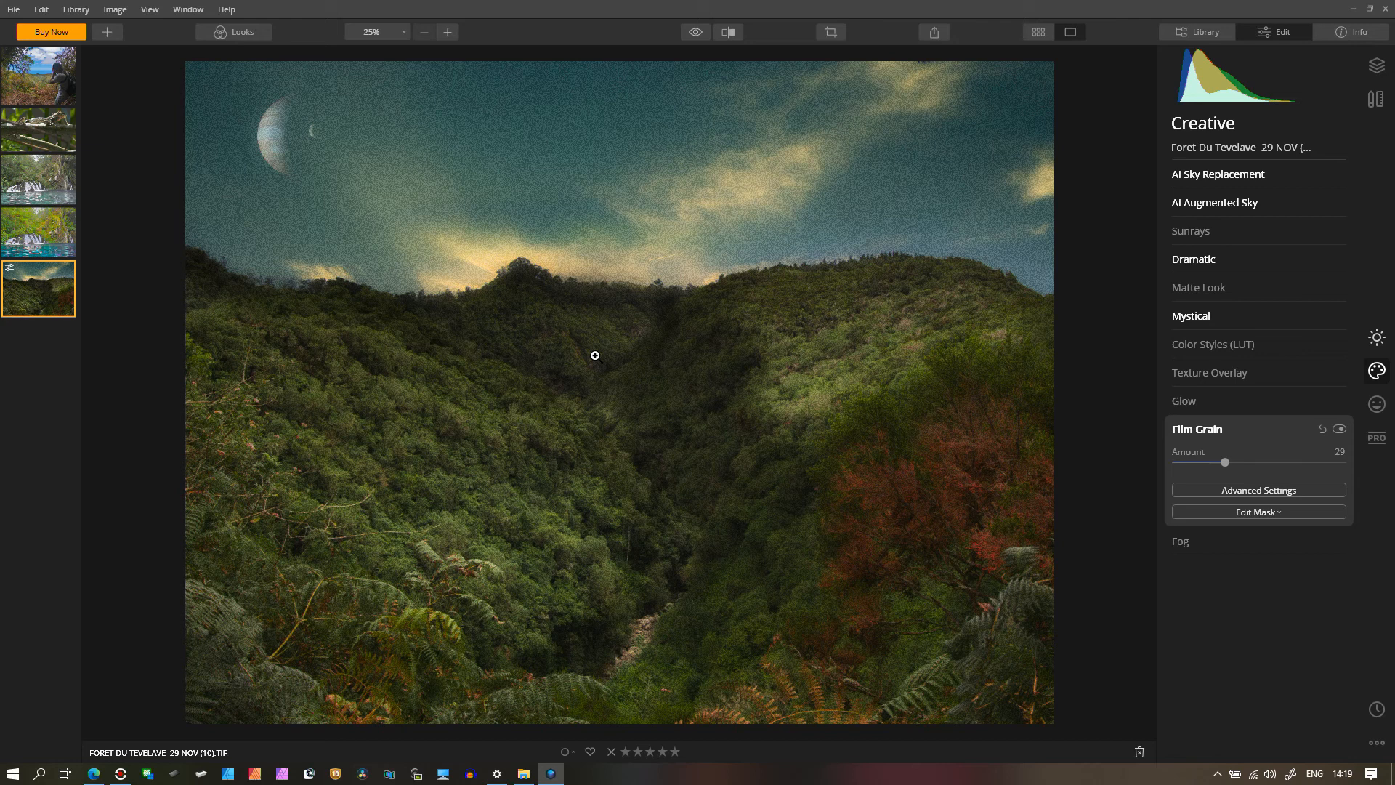
pyautogui.click(1338, 429)
# Try the Light Fog type of Fog at an Amount of 46, then return it to 0
pyautogui.click(1177, 539)
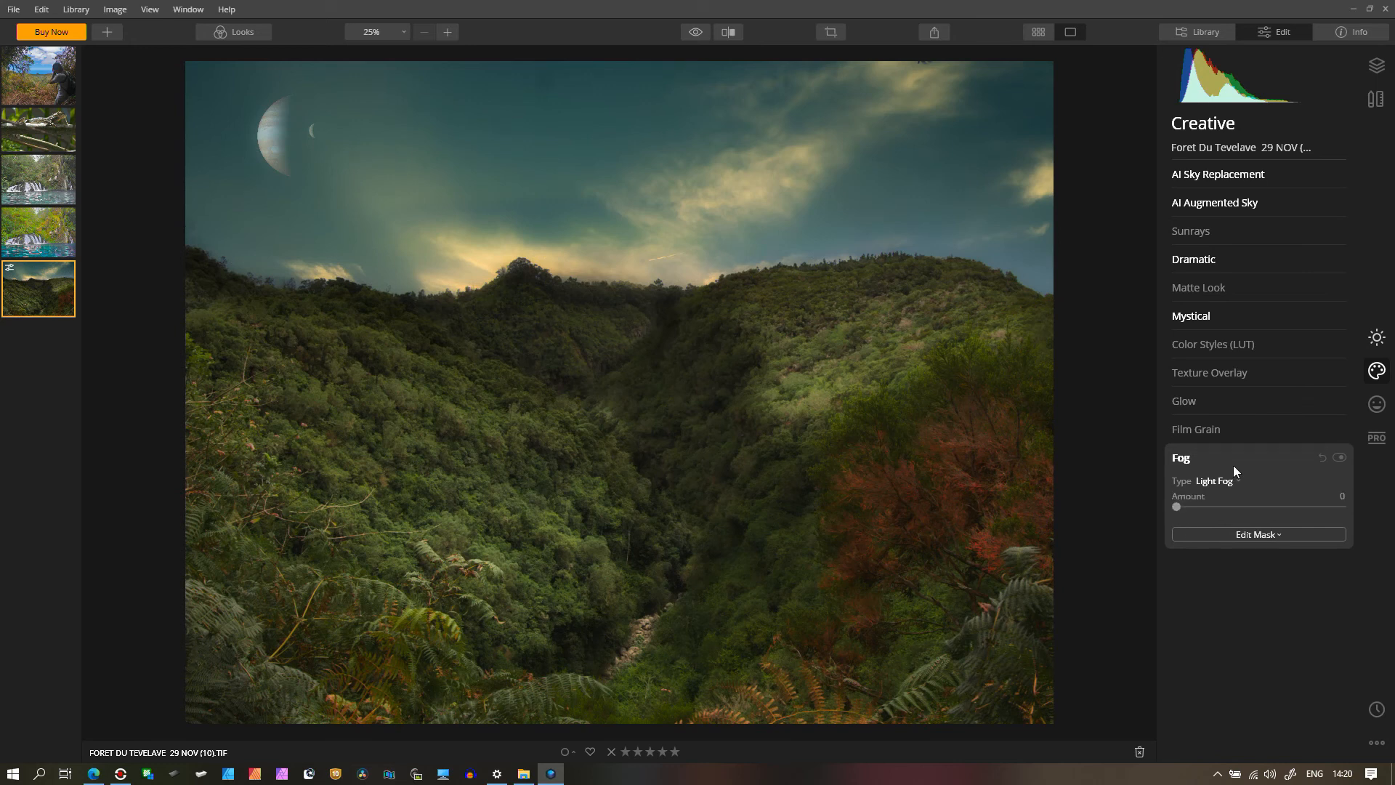
pyautogui.click(1231, 482)
pyautogui.click(1223, 486)
pyautogui.moveTo(1179, 507); pyautogui.dragTo(1244, 507)
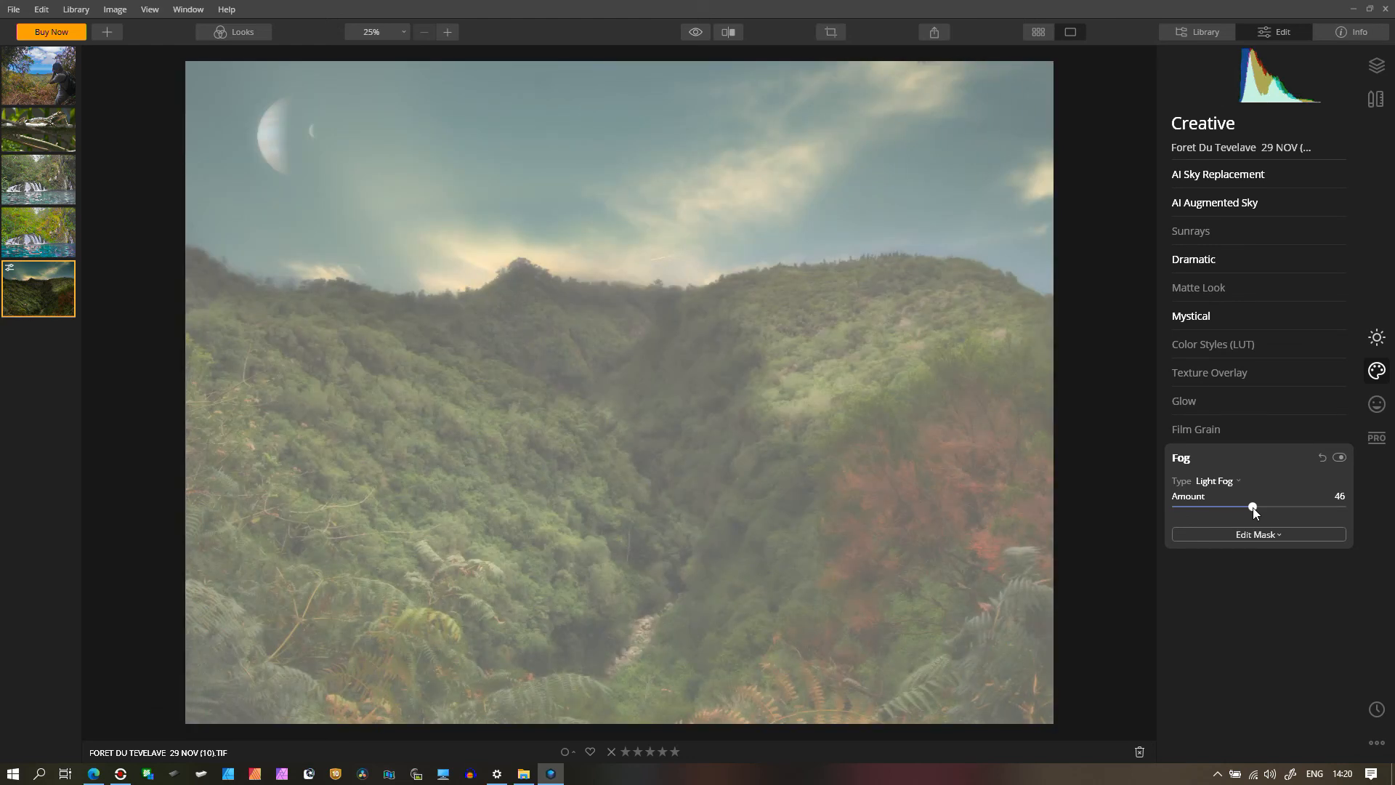
pyautogui.moveTo(1253, 507); pyautogui.dragTo(1176, 508)
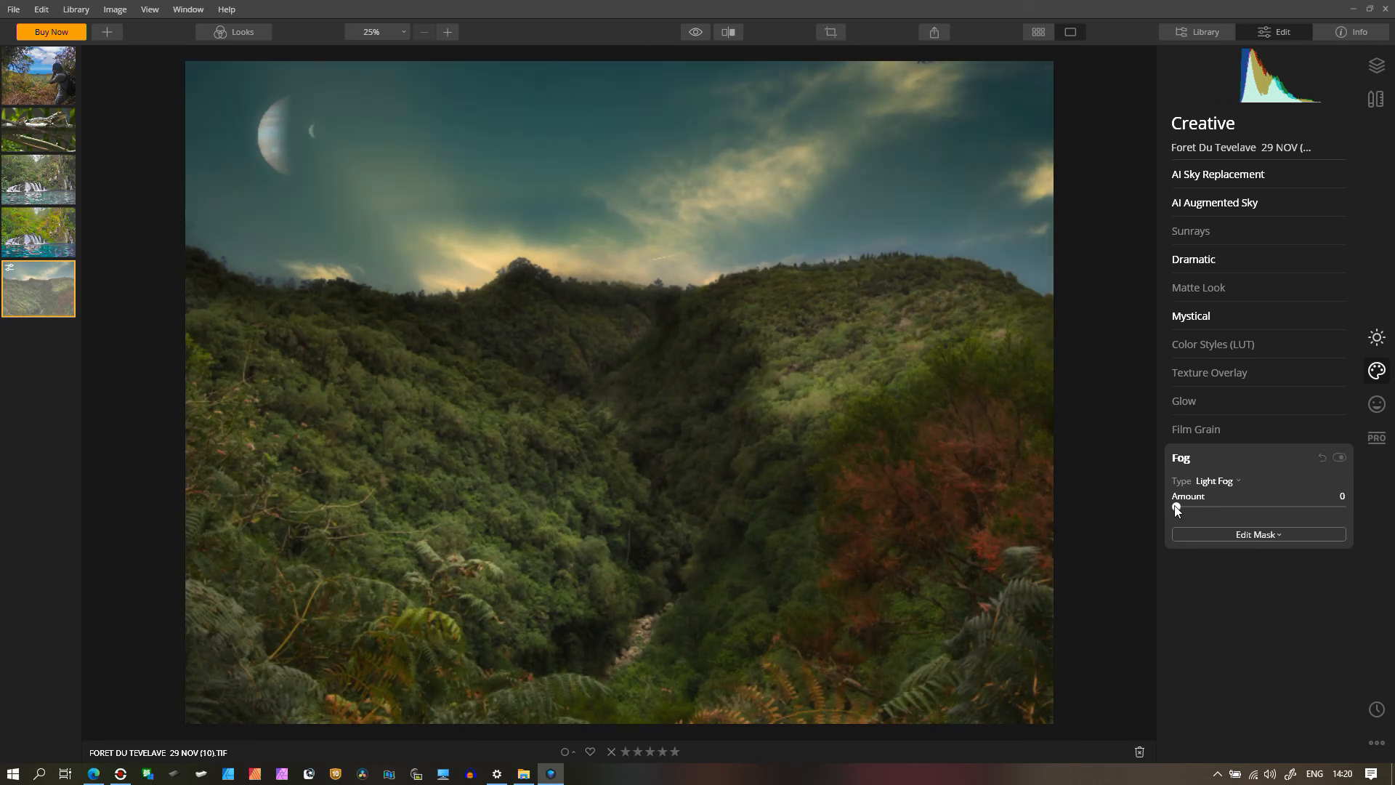
pyautogui.click(1279, 452)
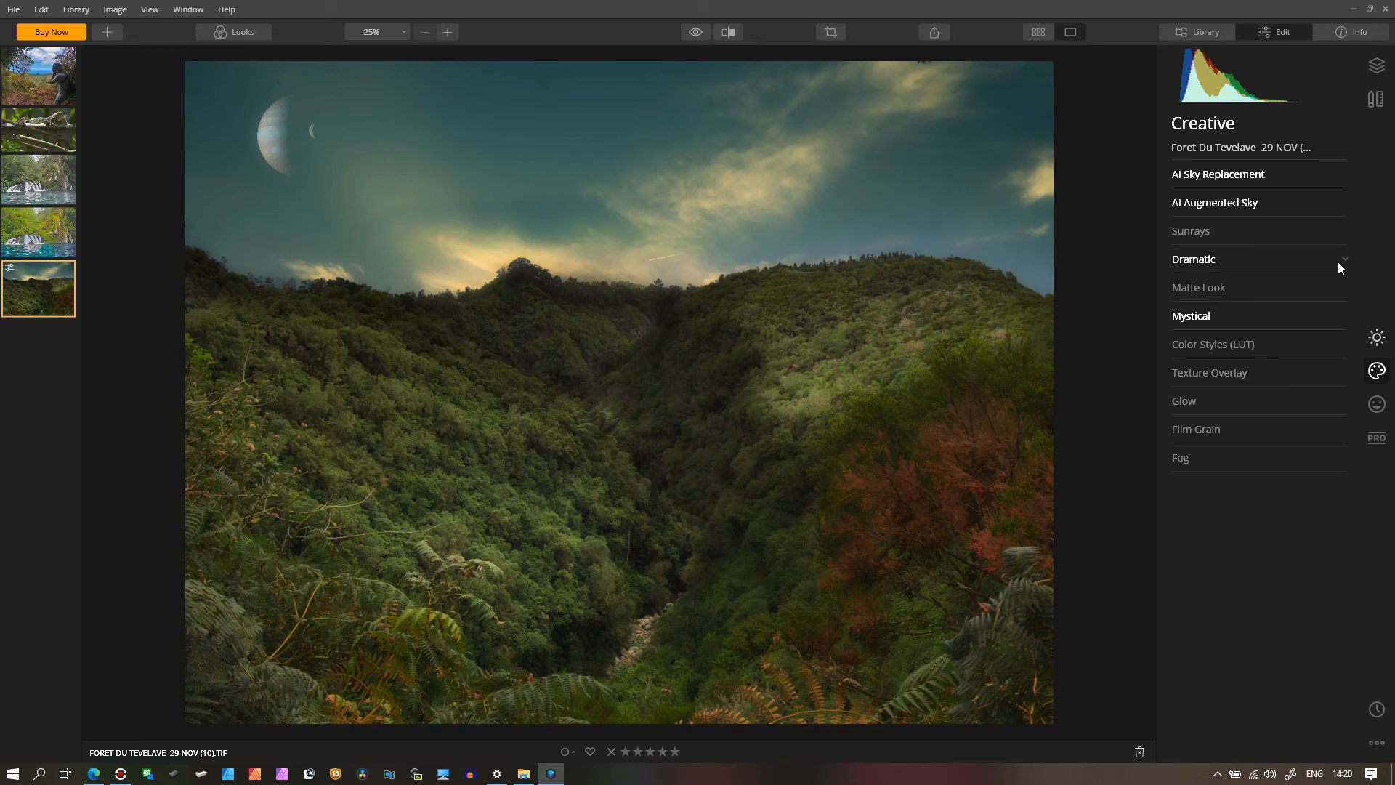
# Look over the Portrait tools, then the Professional tools
pyautogui.click(1372, 414)
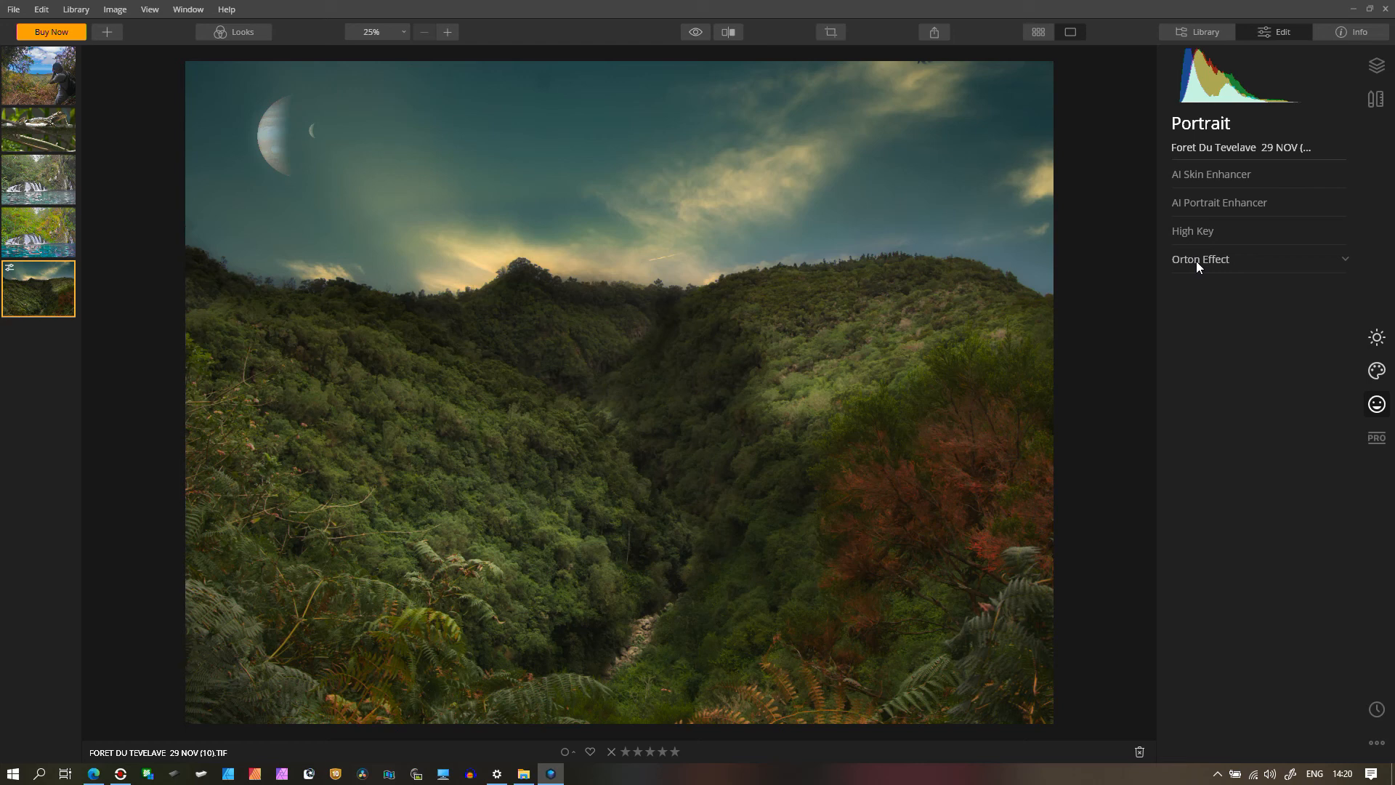
pyautogui.click(1376, 439)
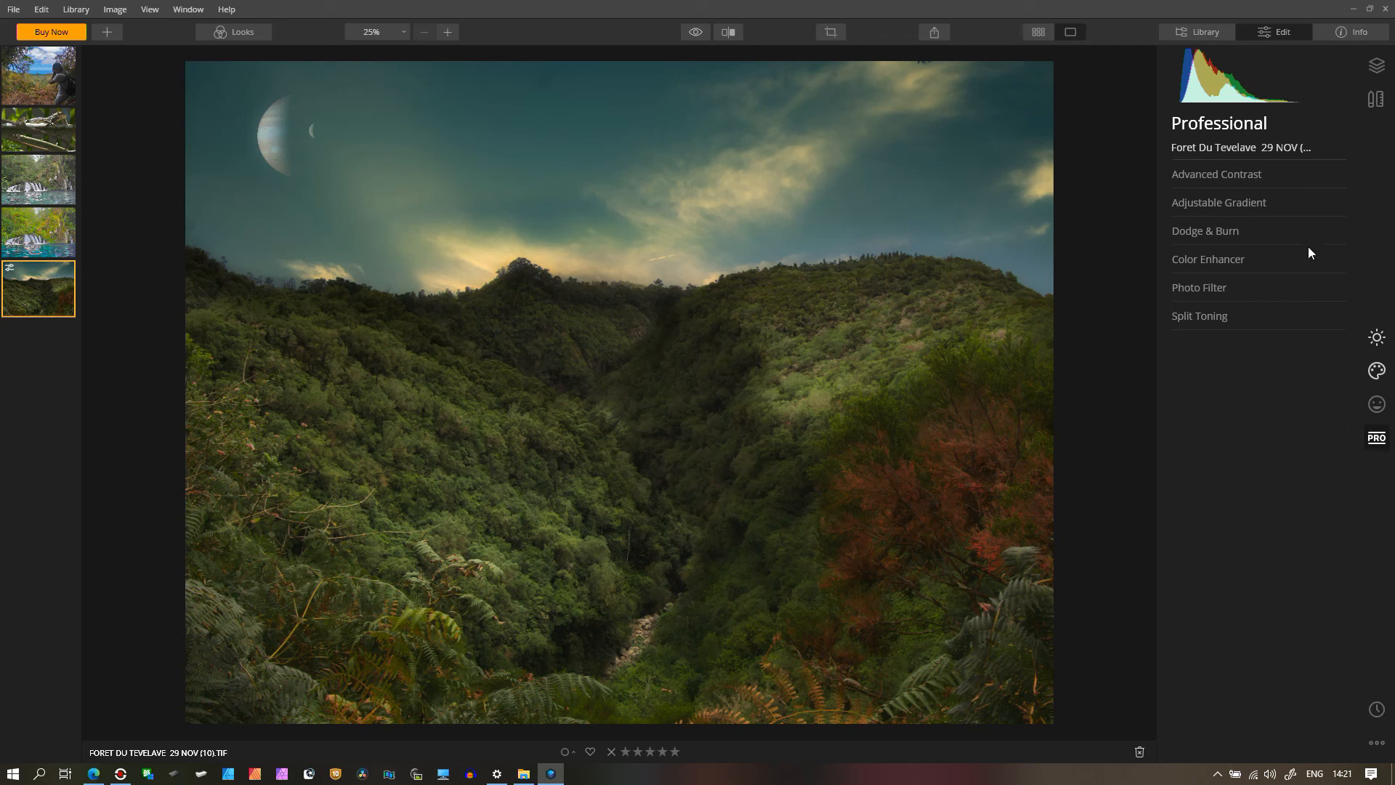
# Set Advanced Contrast to Highlights Contrast 65, Midtones Contrast 28 and Shadows Contrast 15
pyautogui.click(1224, 175)
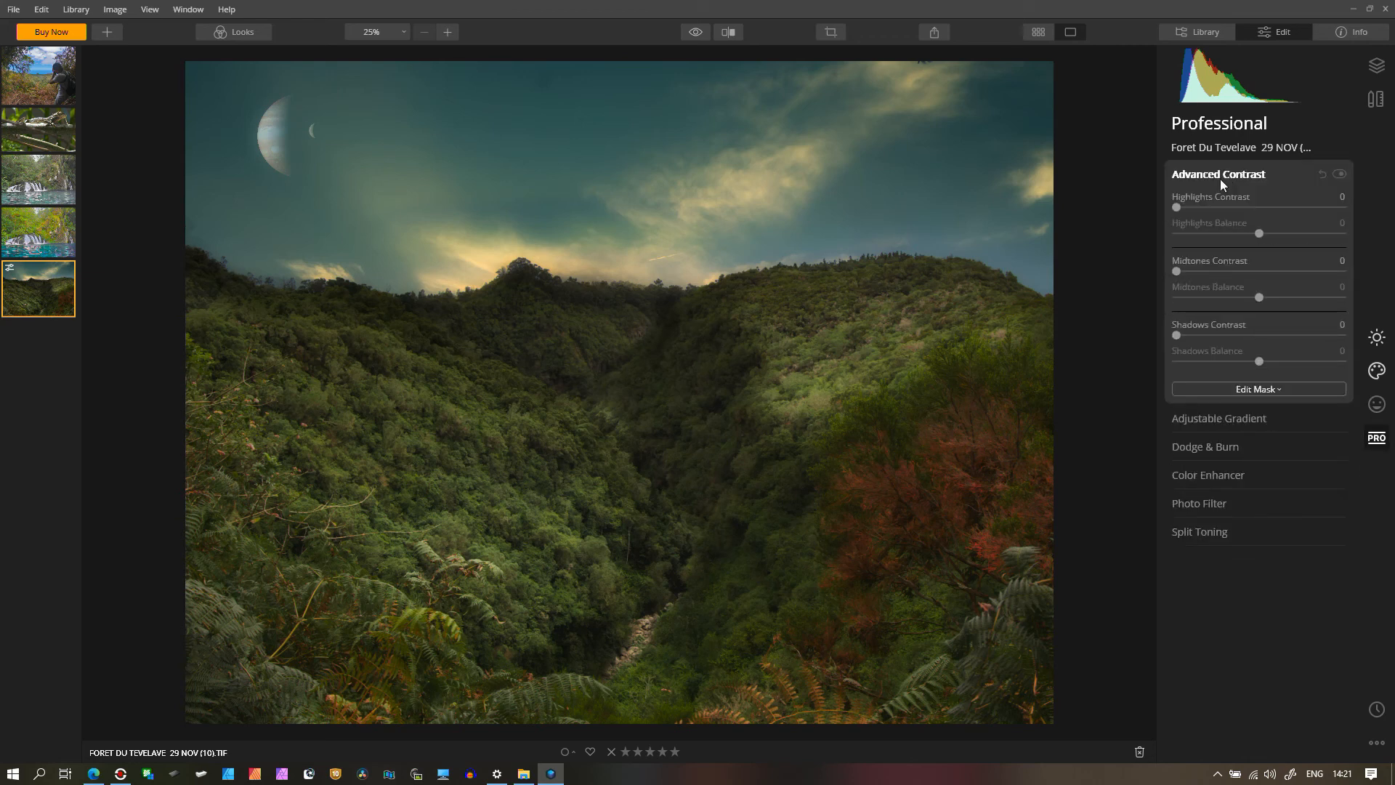
pyautogui.moveTo(1177, 208); pyautogui.dragTo(1285, 208)
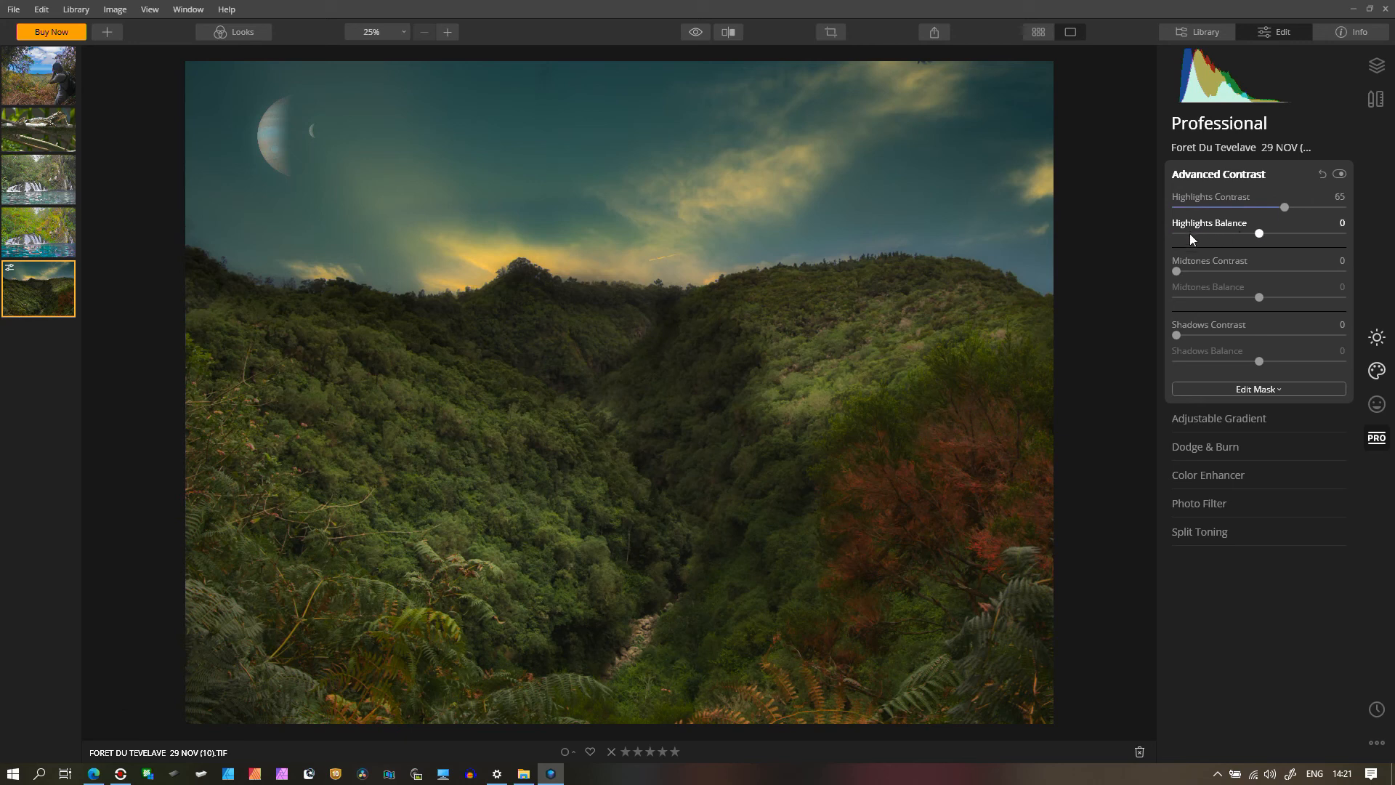
pyautogui.moveTo(1176, 271); pyautogui.dragTo(1221, 271)
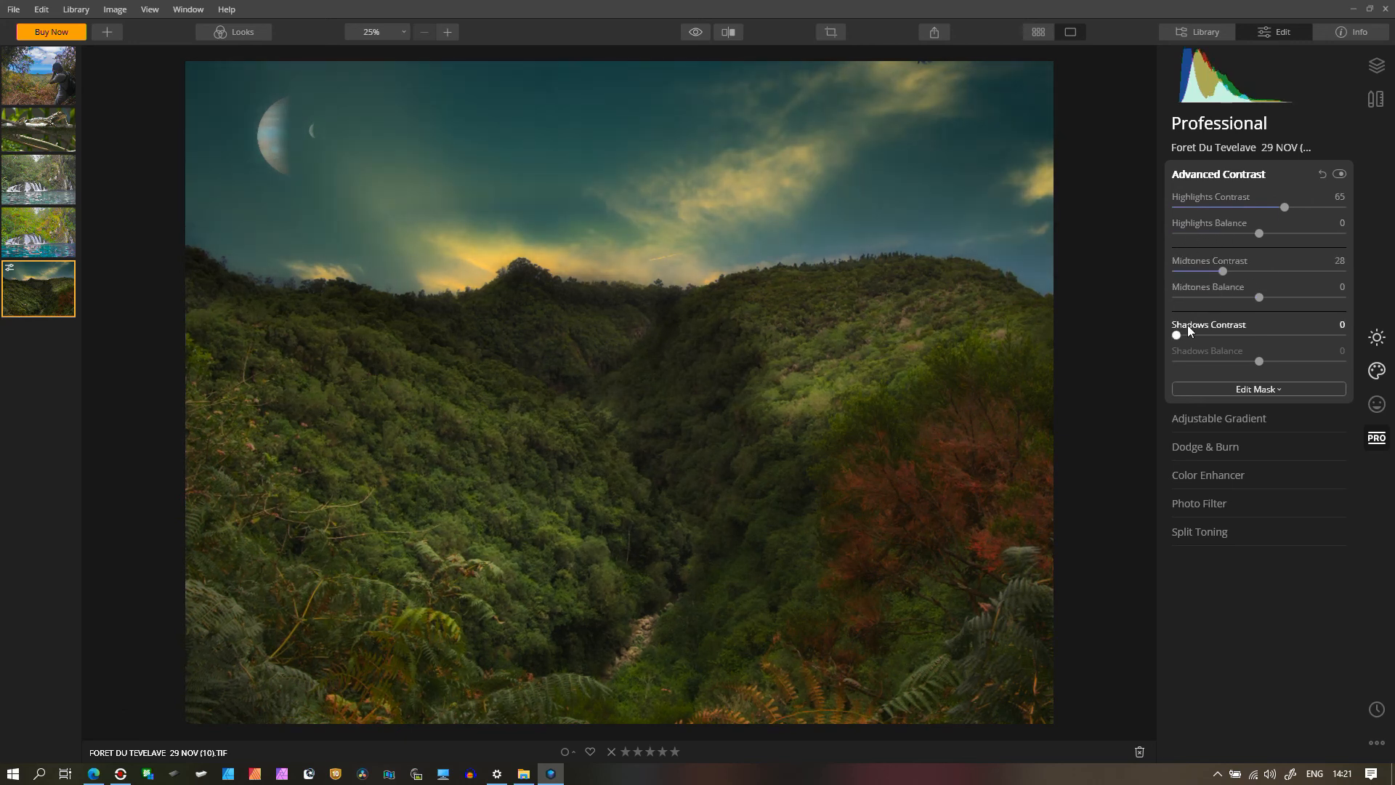
pyautogui.moveTo(1178, 337); pyautogui.dragTo(1246, 342)
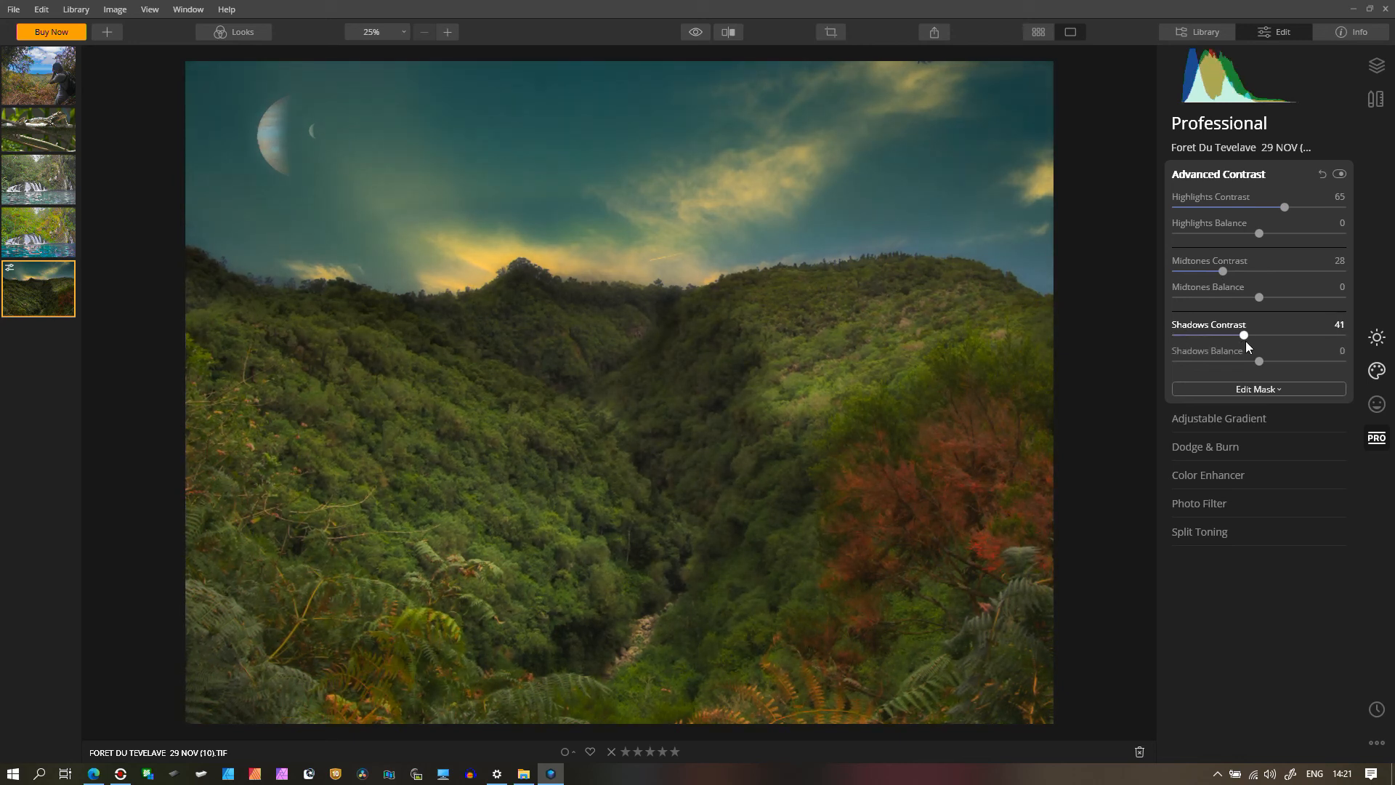
pyautogui.click(1201, 337)
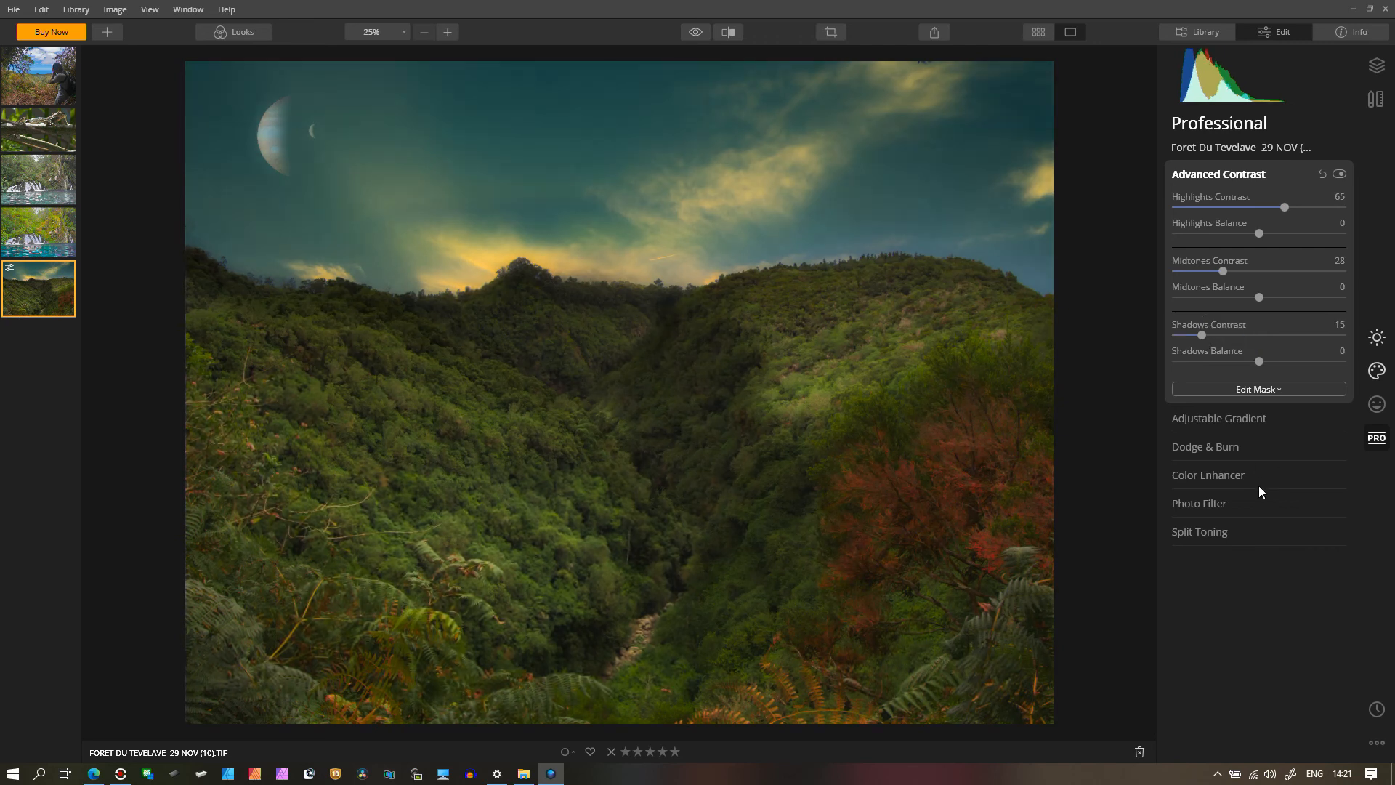
# Examine the mask types available for Advanced Contrast without choosing one
pyautogui.click(1263, 389)
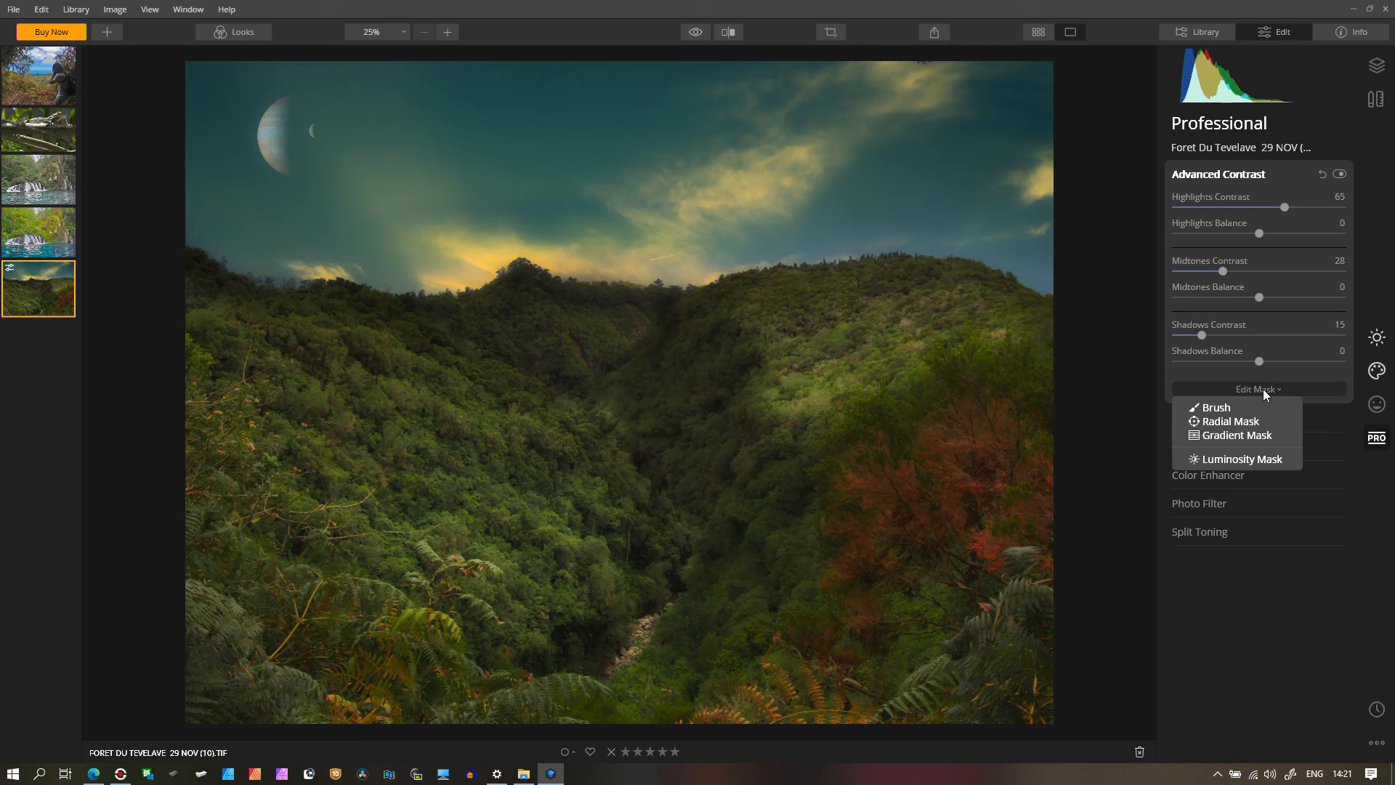
pyautogui.click(1263, 390)
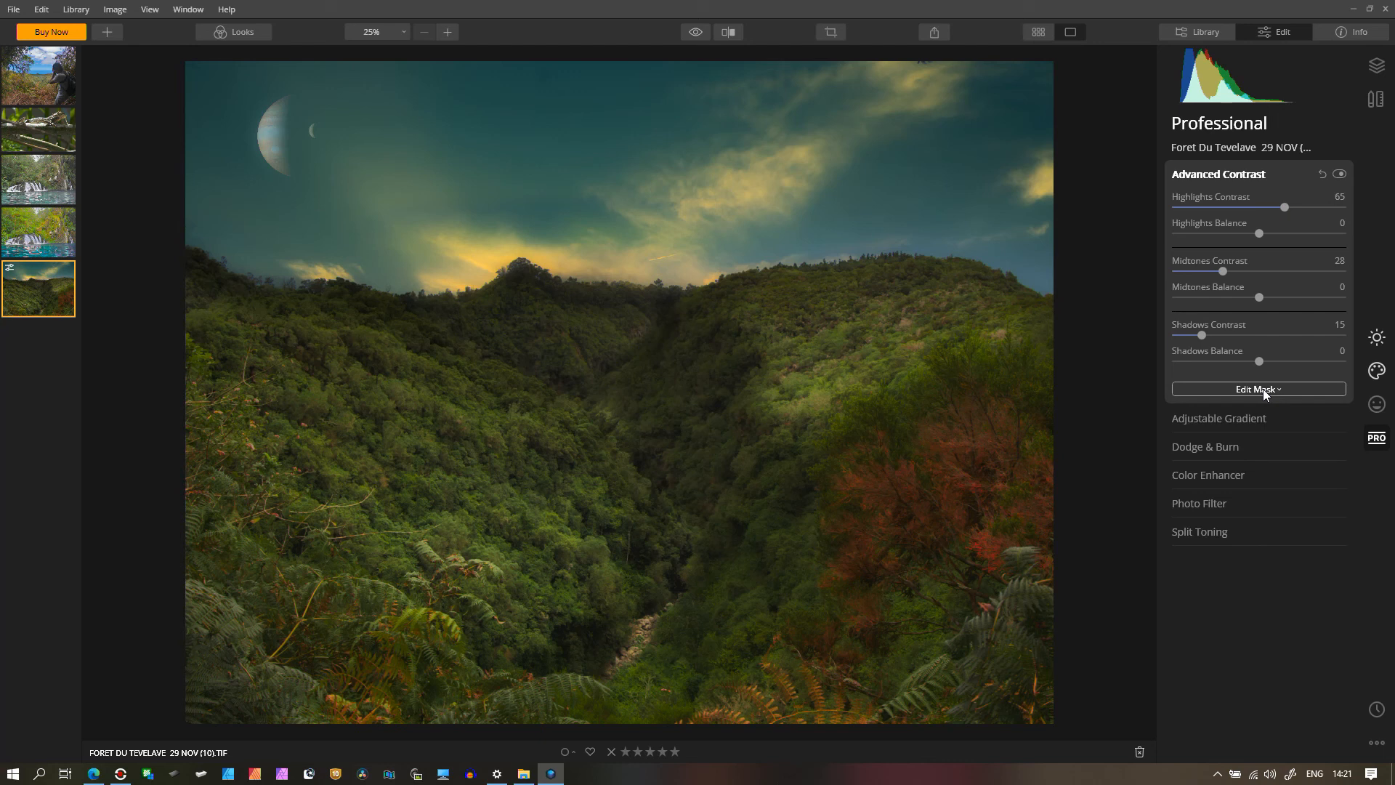
pyautogui.click(1263, 390)
pyautogui.click(1263, 390)
pyautogui.click(1262, 389)
pyautogui.click(1262, 389)
pyautogui.click(1263, 389)
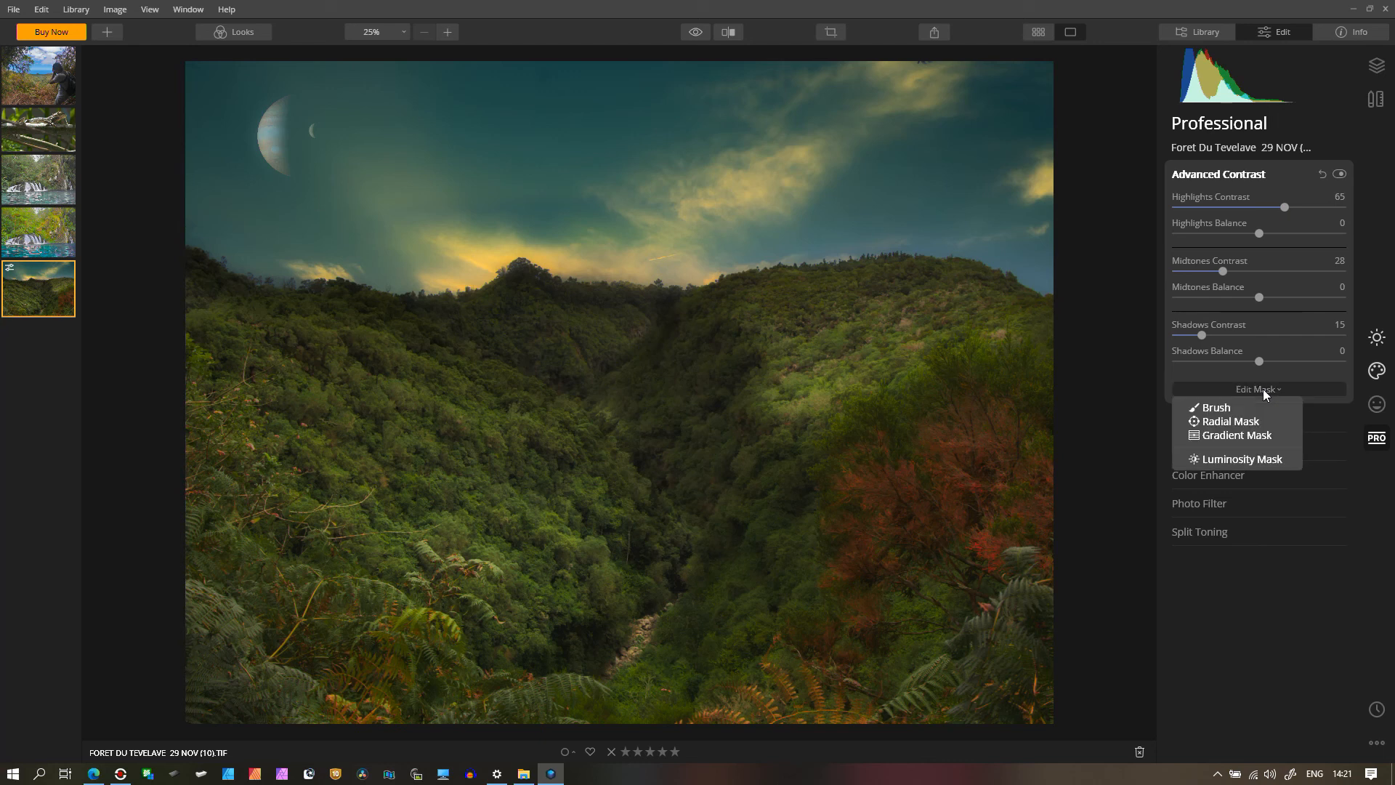
pyautogui.click(1263, 390)
pyautogui.click(1263, 389)
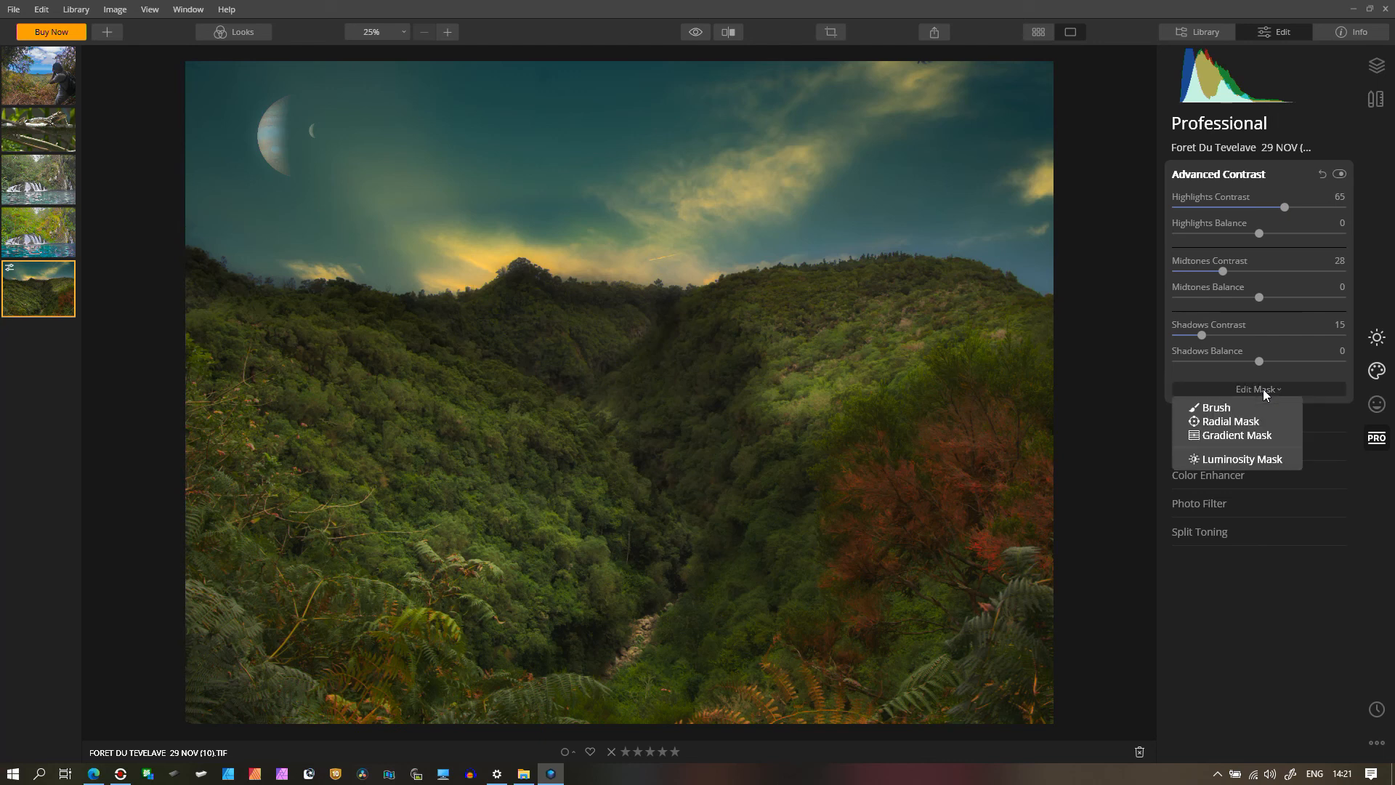
pyautogui.click(1239, 617)
# Move the Adjustable Gradient up to the horizon, at a Horizontal Shift of 51% and a Vertical Shift of 30%
pyautogui.click(1227, 419)
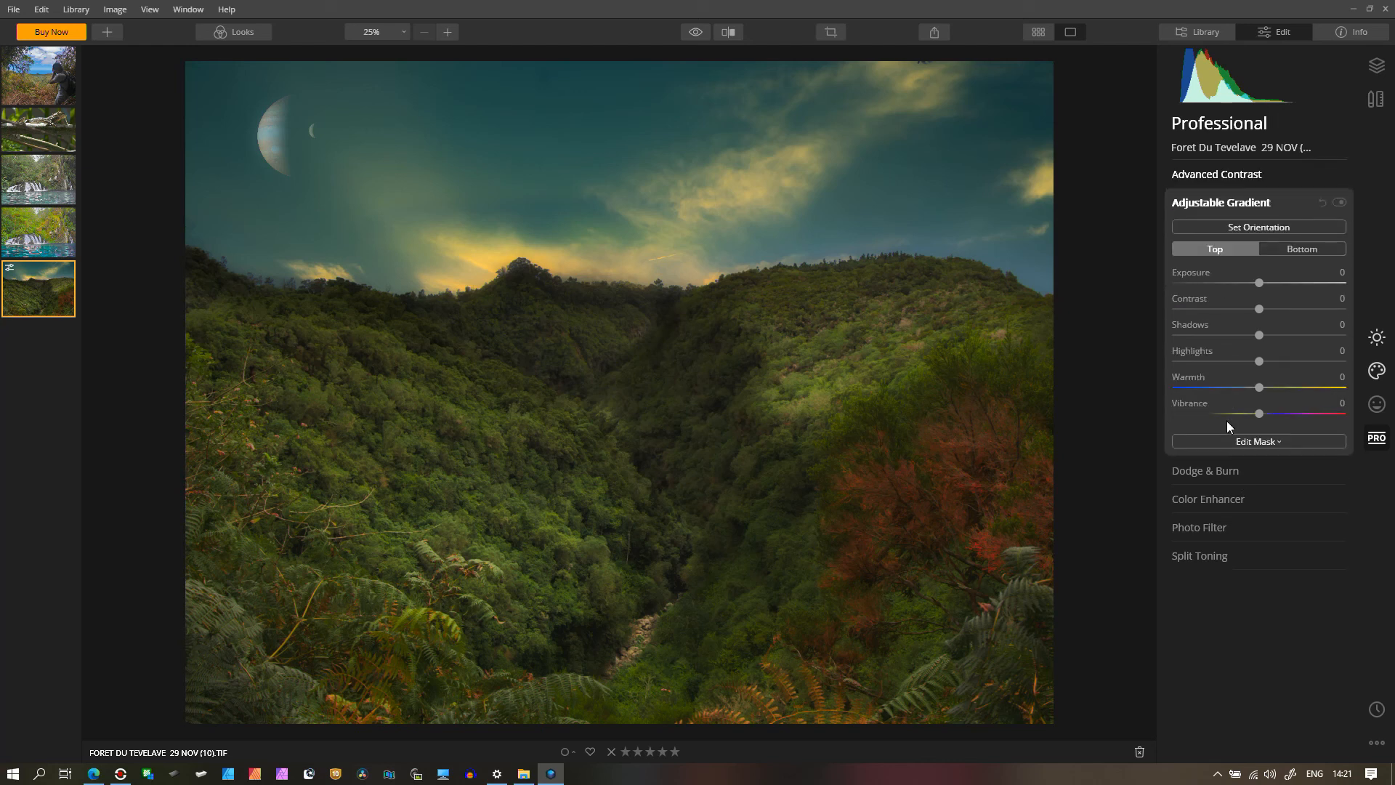
pyautogui.click(1203, 203)
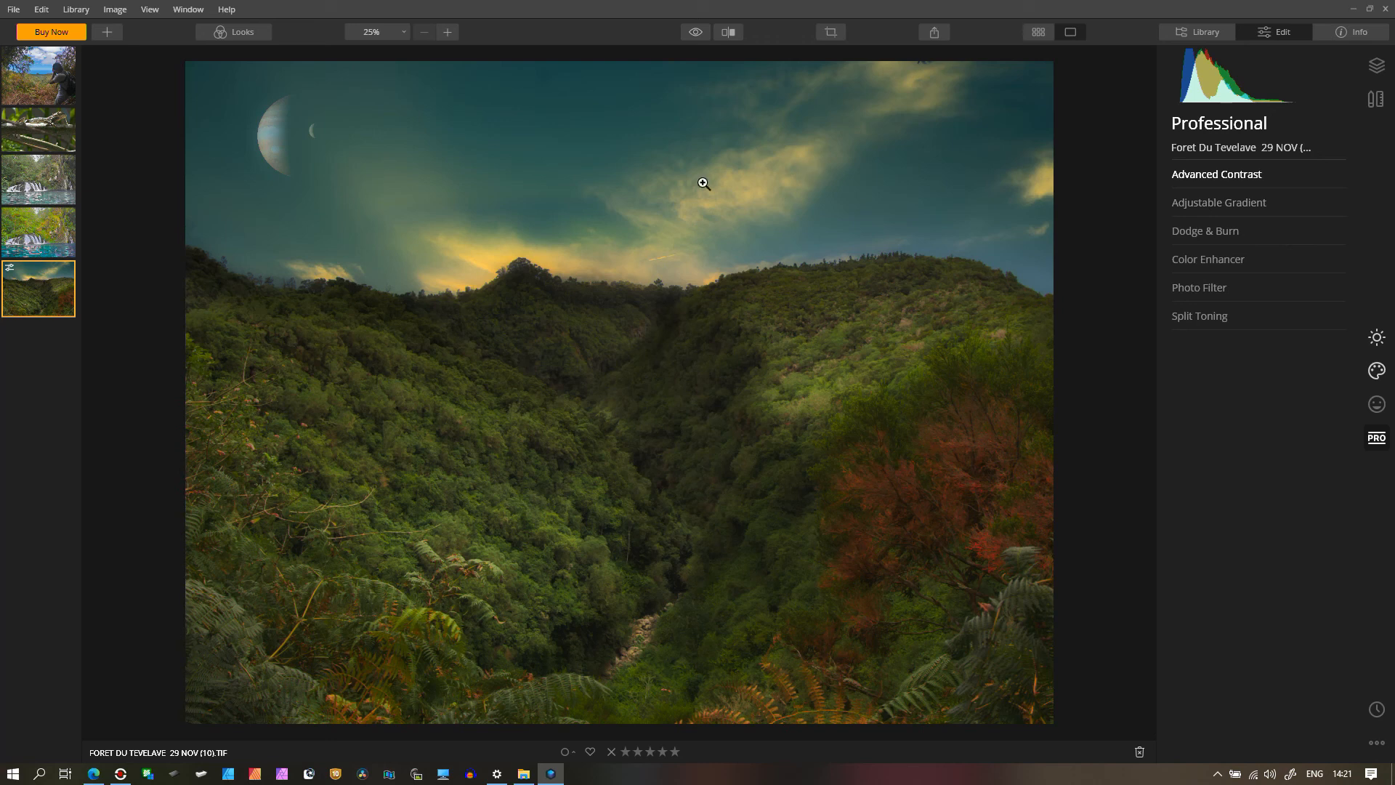
pyautogui.click(1257, 202)
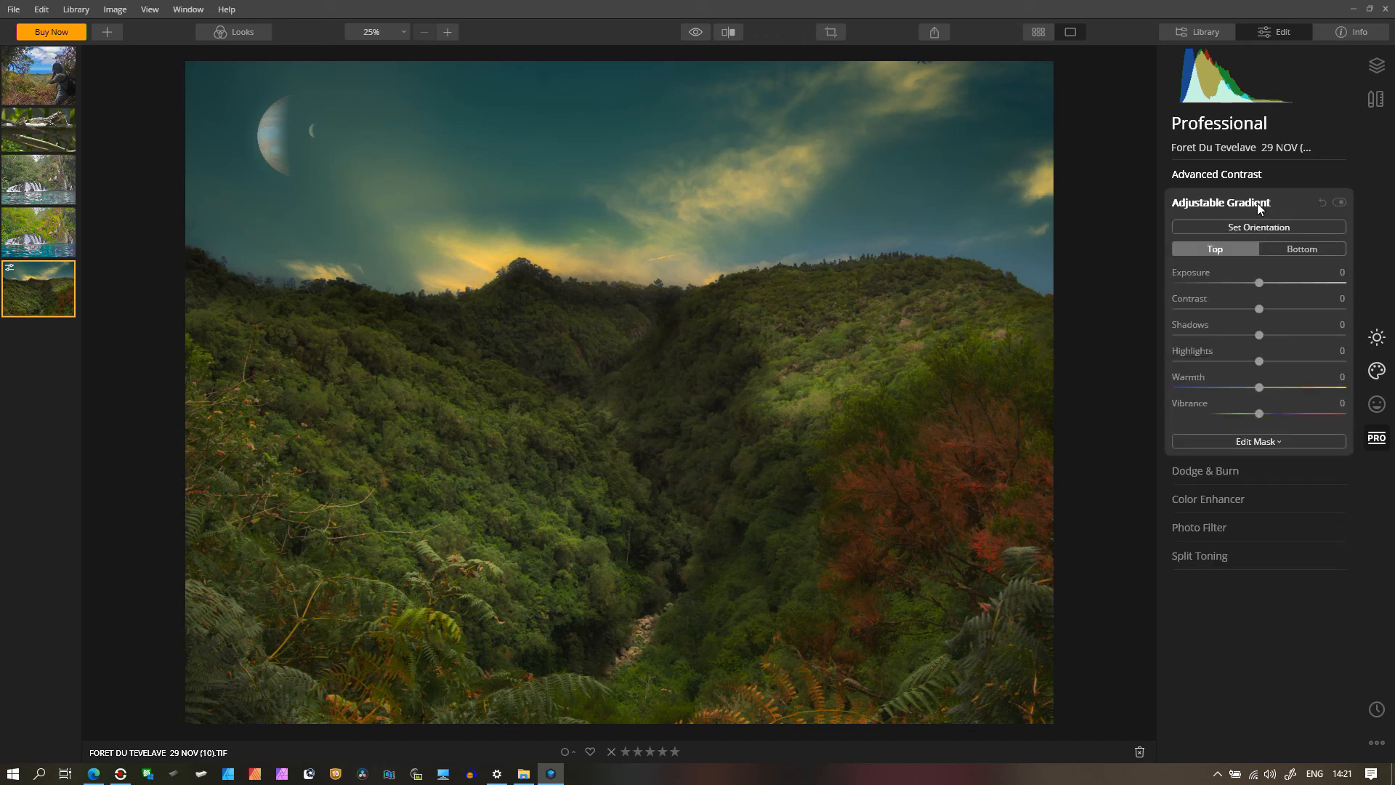
pyautogui.click(1248, 225)
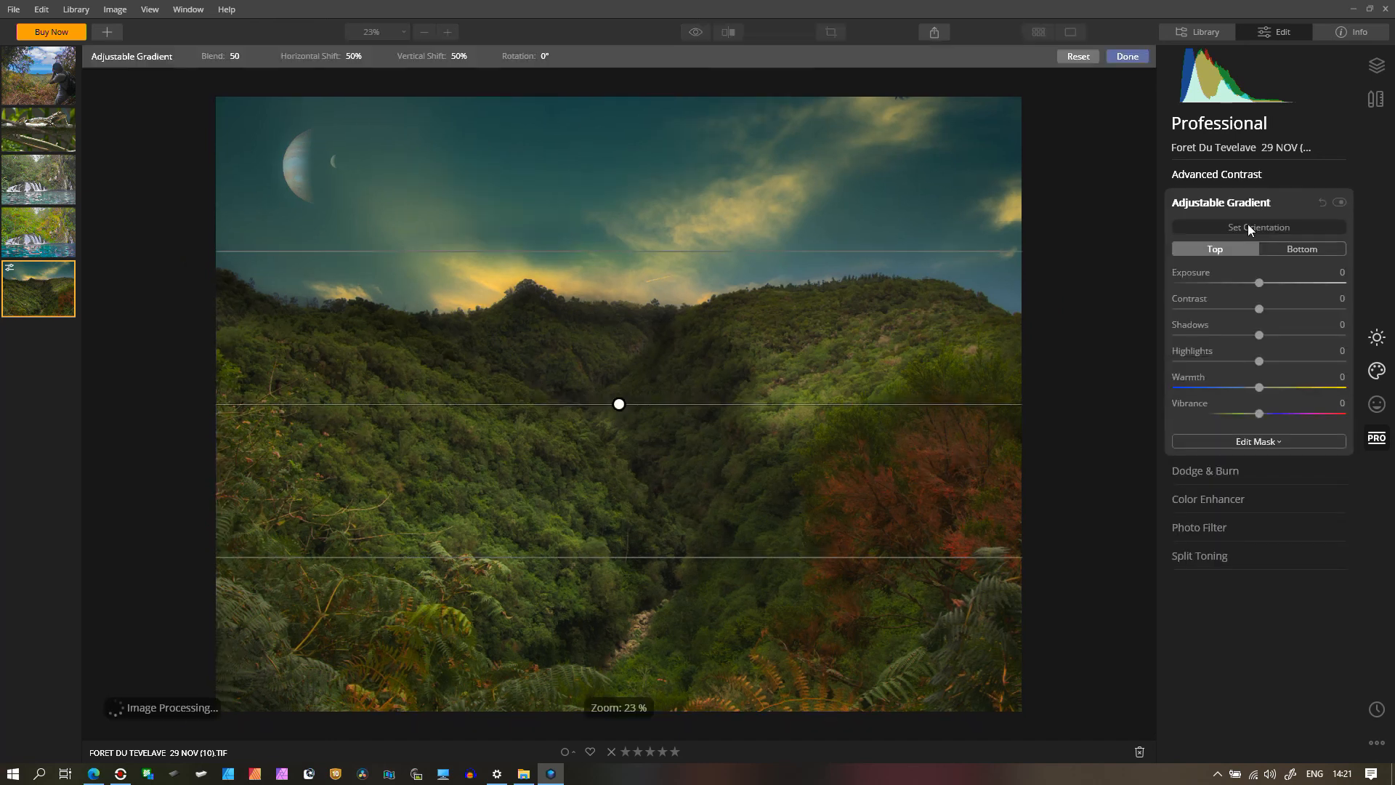
pyautogui.moveTo(619, 404); pyautogui.dragTo(629, 278)
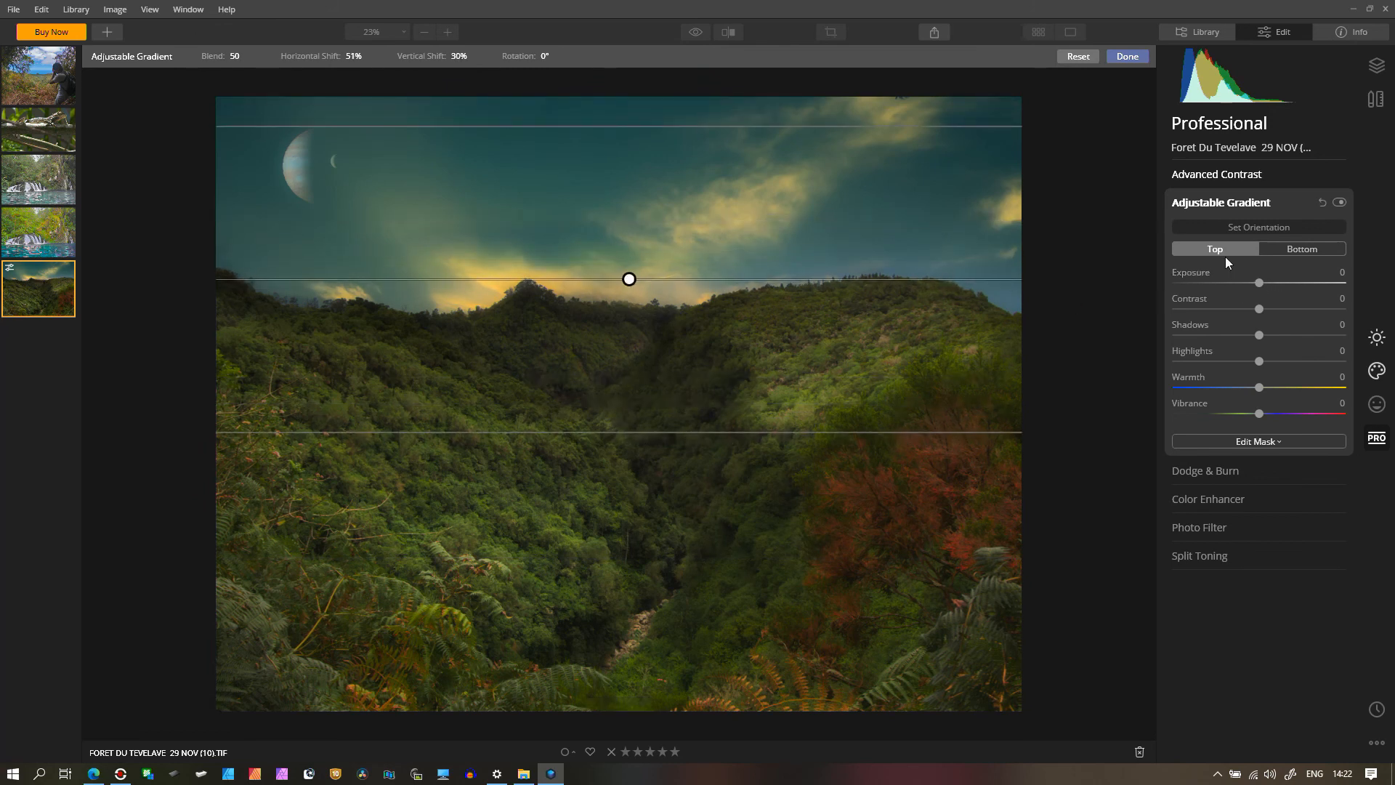
pyautogui.click(1275, 208)
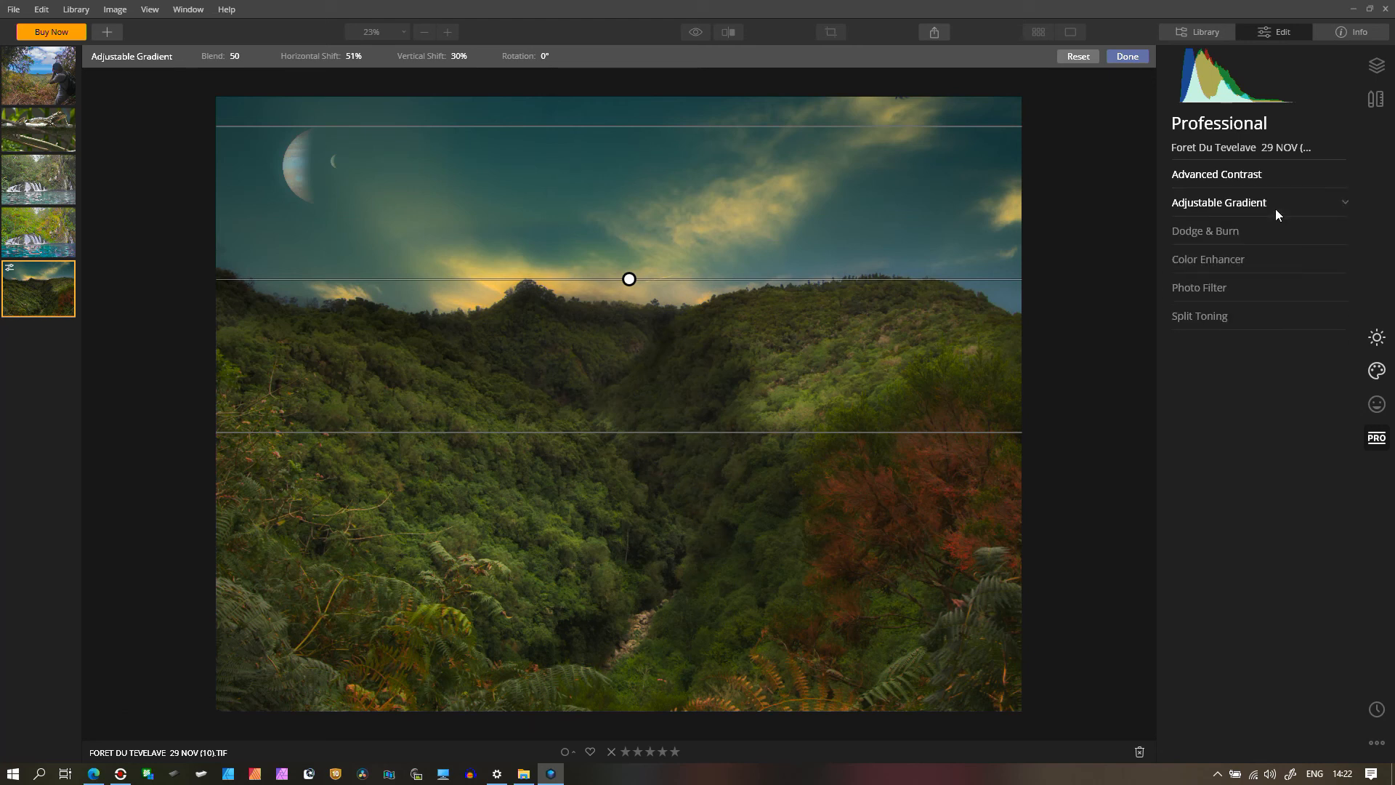
# Lighten the red tree with the Dodge & Burn brush at Size 100 and Strength 50%, with the Overall Amount at 49
pyautogui.click(1231, 230)
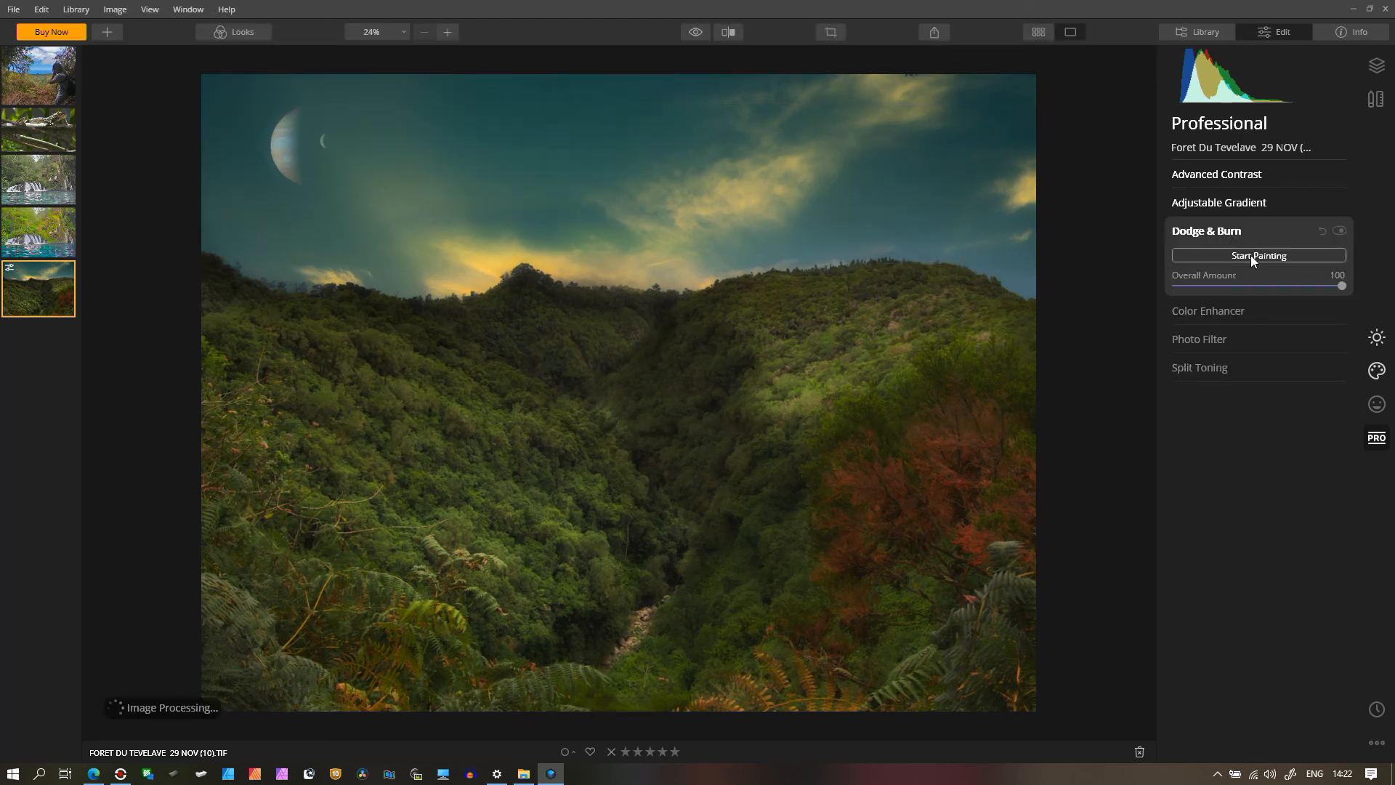
pyautogui.click(1251, 256)
pyautogui.moveTo(818, 335)
pyautogui.mouseDown()
pyautogui.moveTo(912, 327)
pyautogui.moveTo(811, 329)
pyautogui.moveTo(808, 353)
pyautogui.moveTo(851, 344)
pyautogui.moveTo(889, 311)
pyautogui.moveTo(789, 316)
pyautogui.moveTo(870, 329)
pyautogui.moveTo(749, 356)
pyautogui.moveTo(877, 322)
pyautogui.mouseUp()
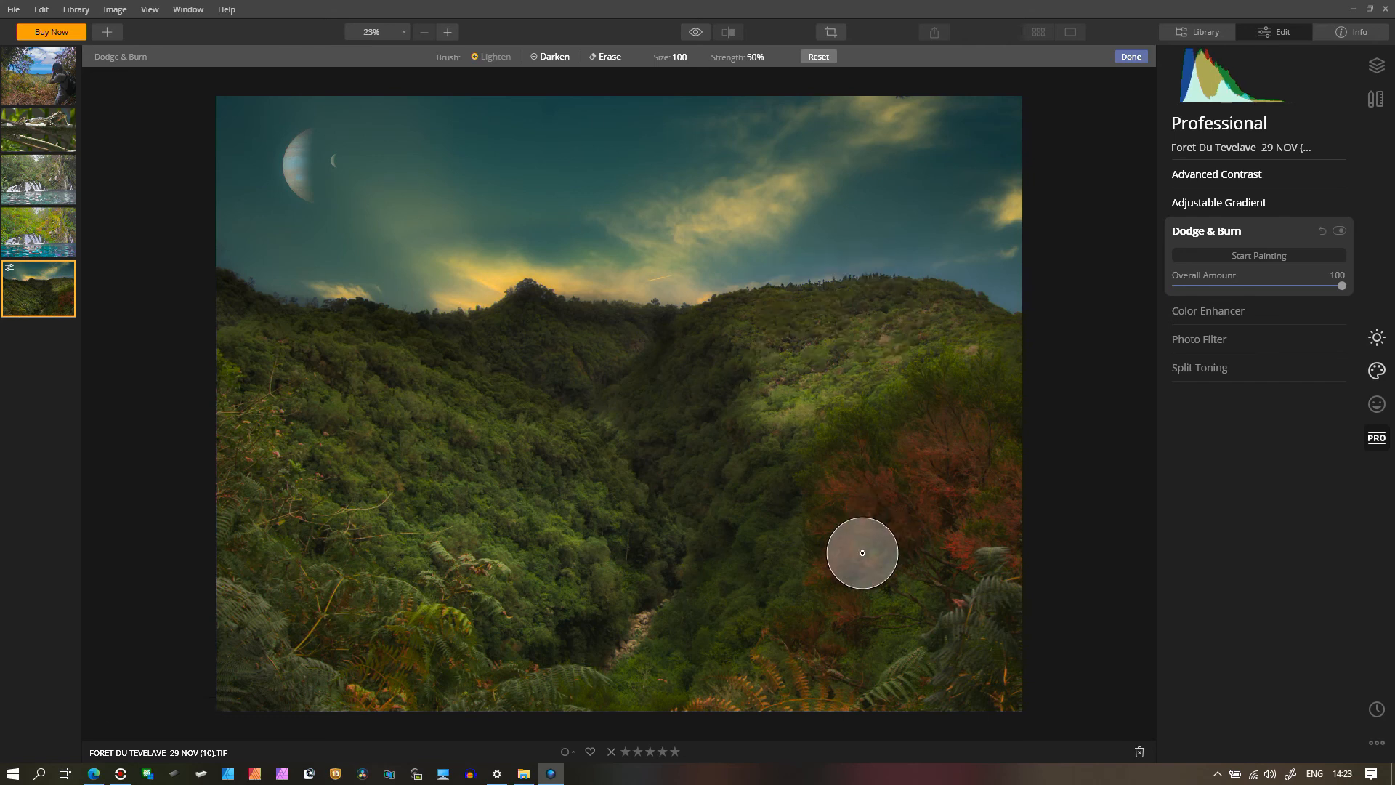
pyautogui.moveTo(862, 553); pyautogui.dragTo(838, 597)
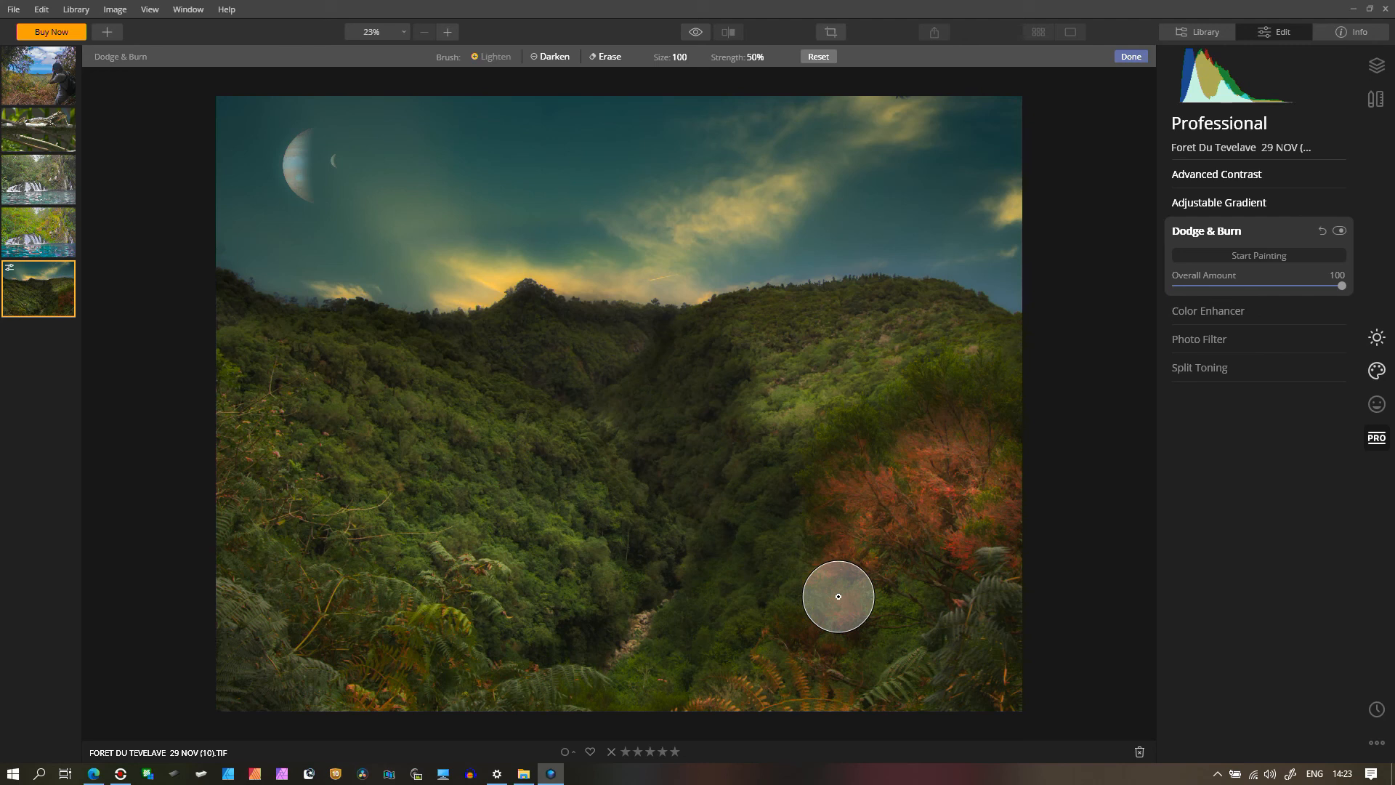
pyautogui.moveTo(1342, 289); pyautogui.dragTo(1306, 290)
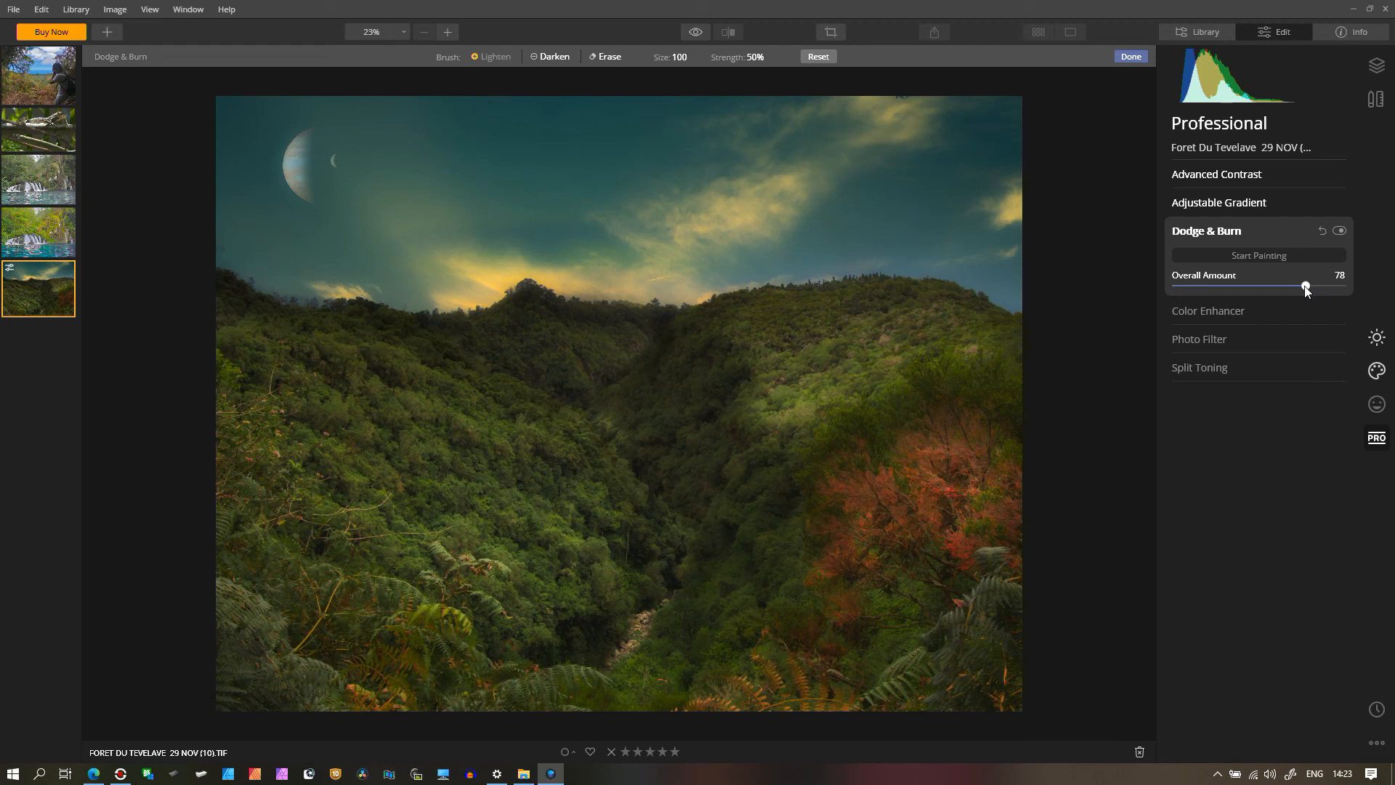
pyautogui.moveTo(1272, 288); pyautogui.dragTo(1258, 289)
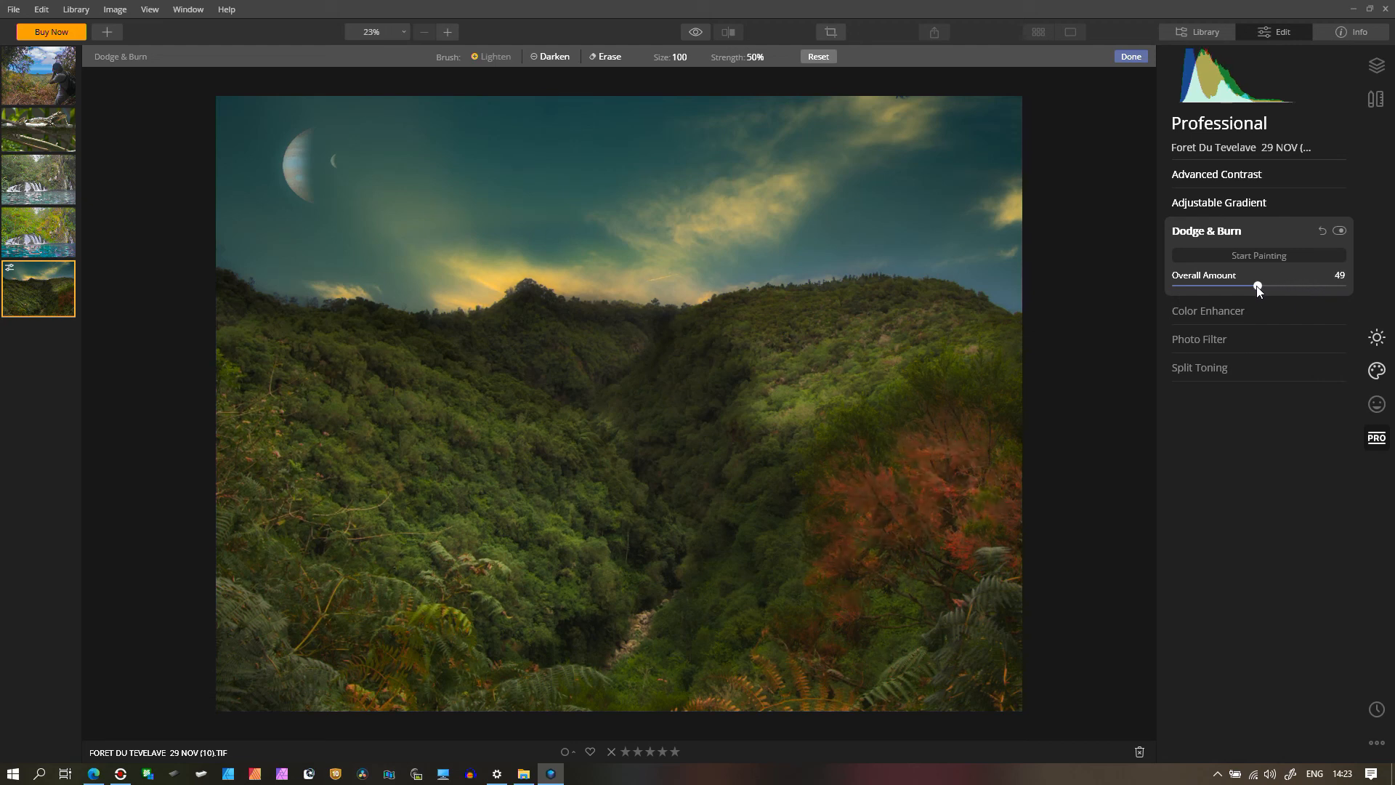
# Set the Color Enhancer to Brilliance 66 and Warmth 37, with Split Color Warmth at Warm -85 and Cool 52
pyautogui.click(1209, 317)
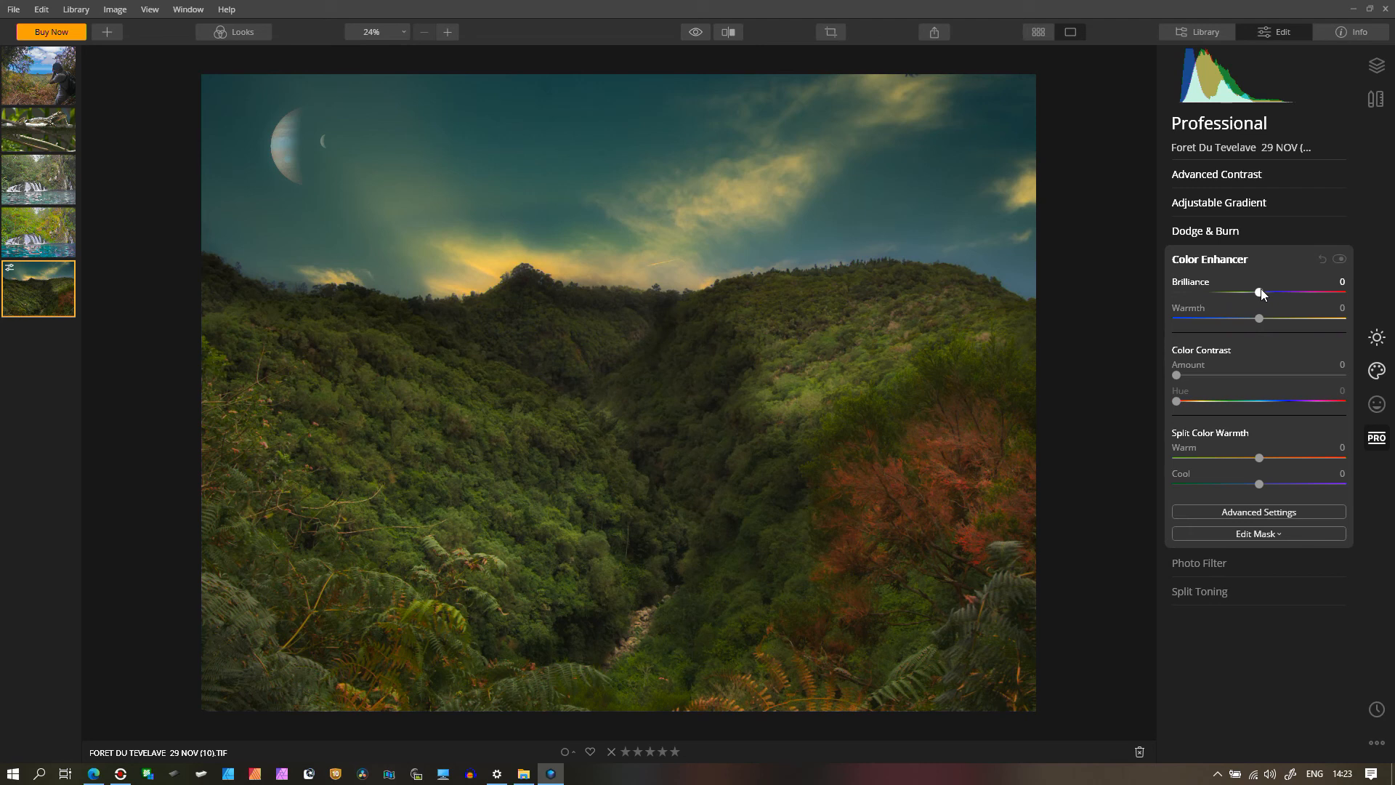
pyautogui.moveTo(1261, 289); pyautogui.dragTo(1289, 289)
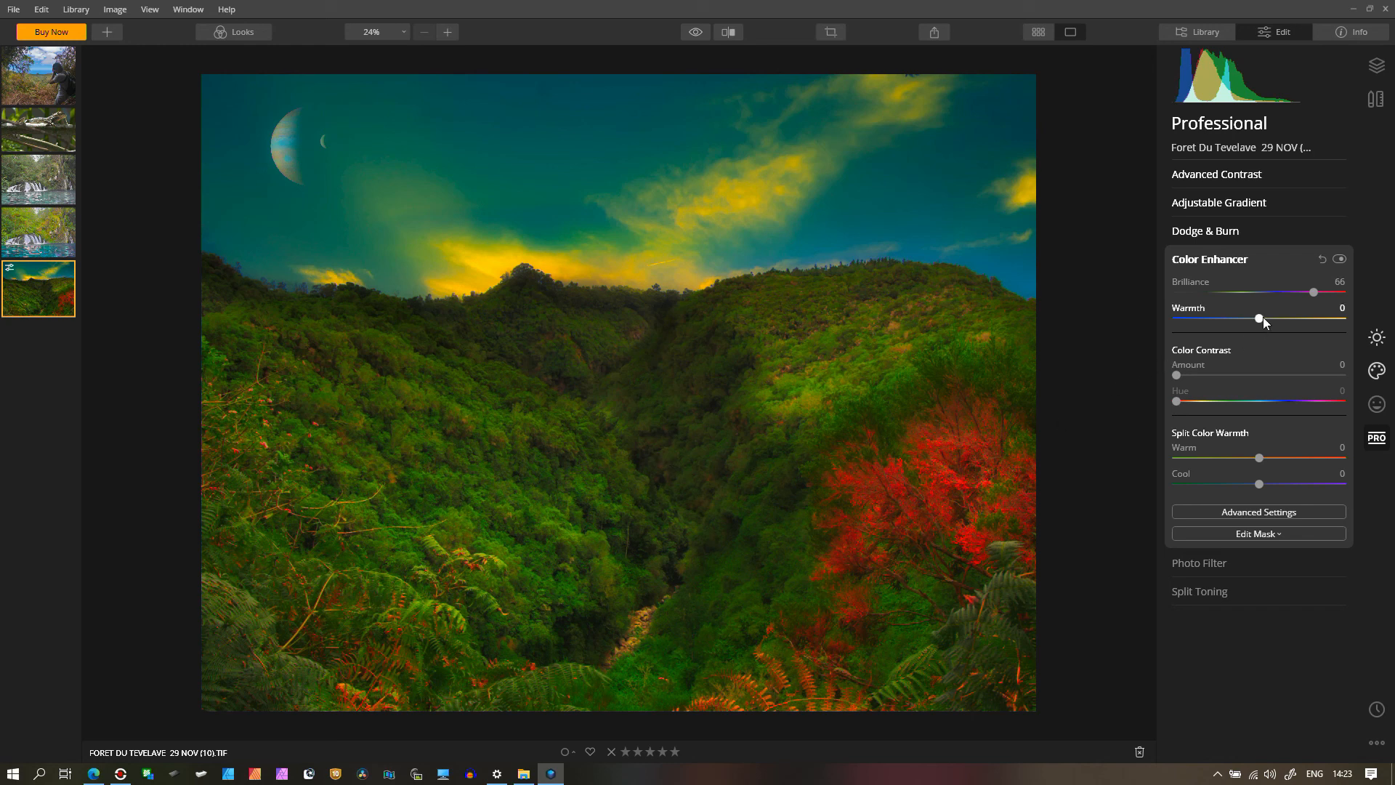
pyautogui.moveTo(1259, 319); pyautogui.dragTo(1283, 319)
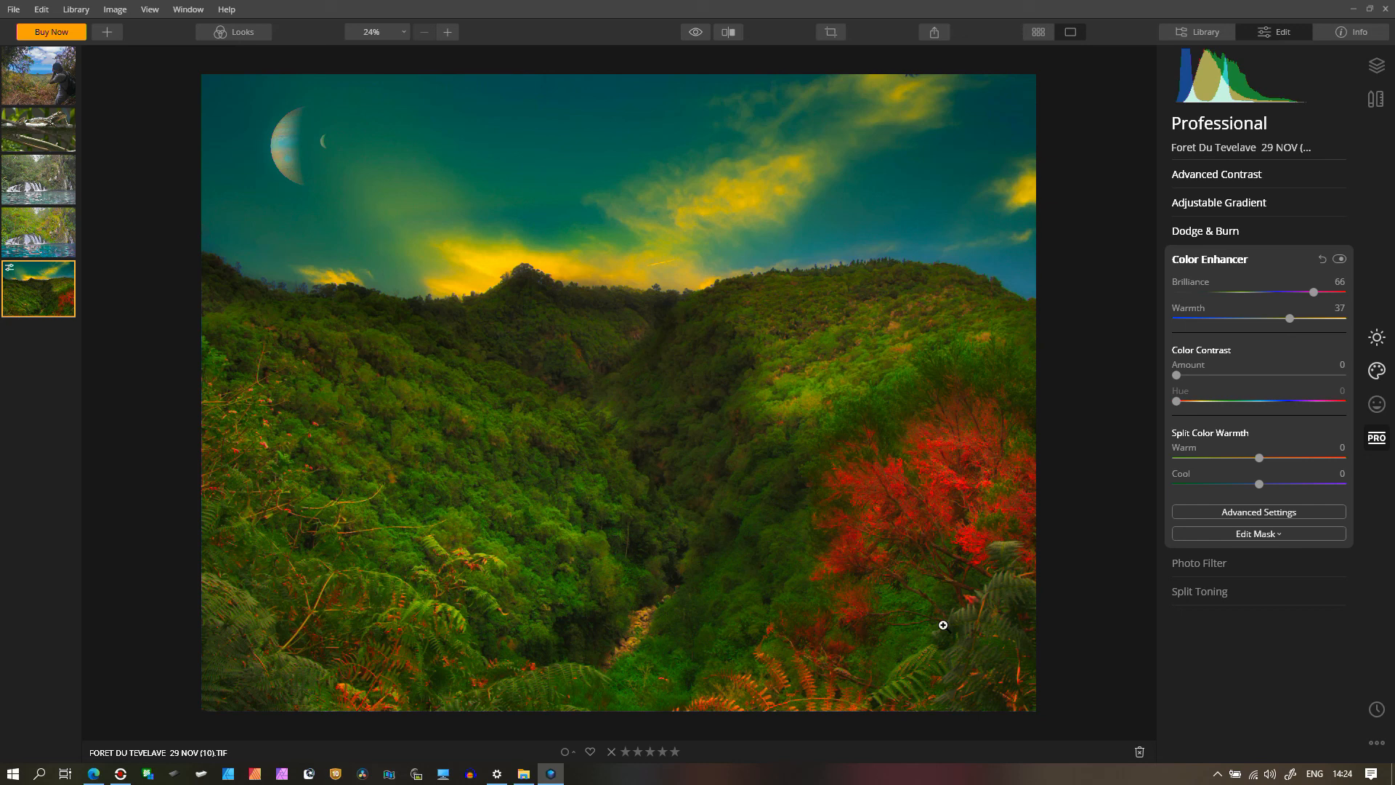
pyautogui.moveTo(1259, 457); pyautogui.dragTo(1303, 491)
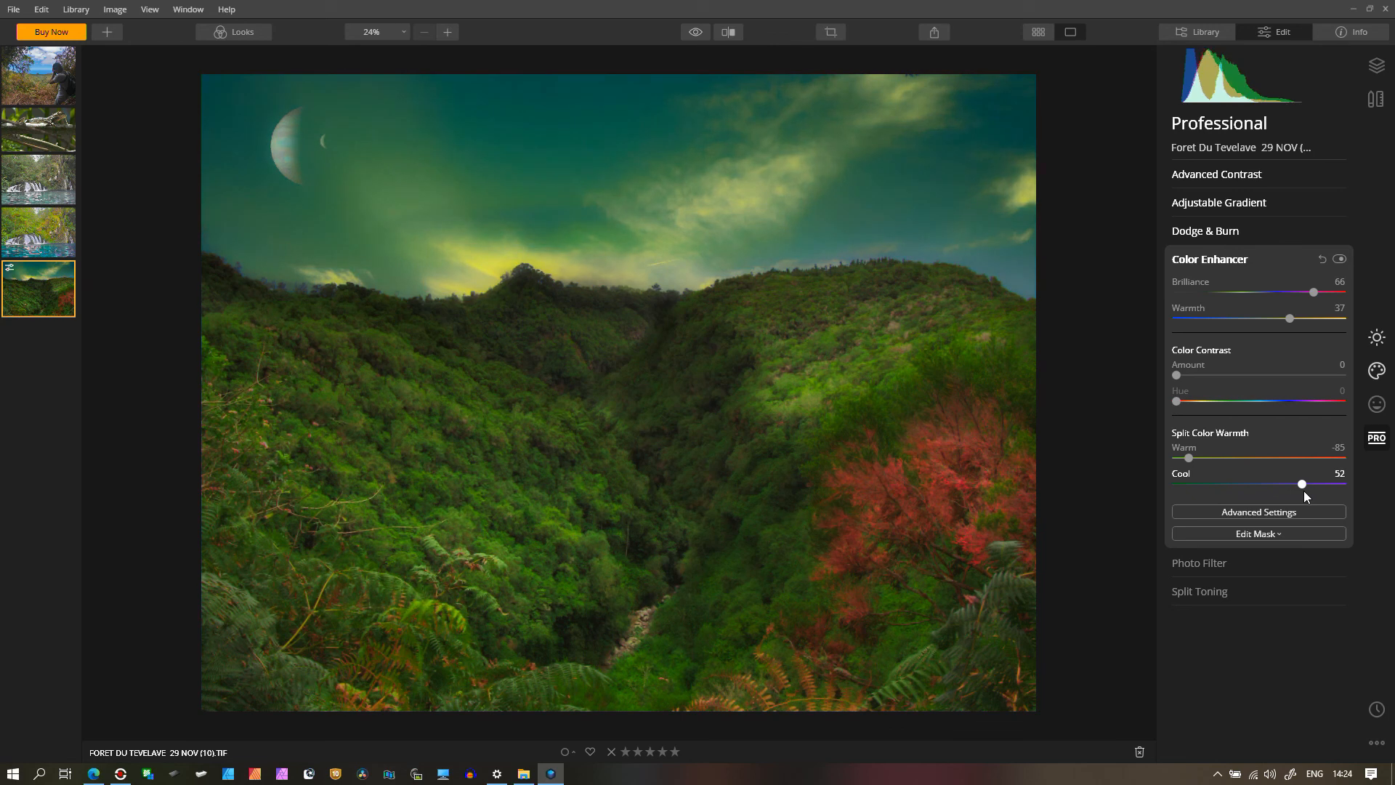
# Try a red Photo Filter at an Amount of 70 and return the Amount to 0
pyautogui.click(1198, 563)
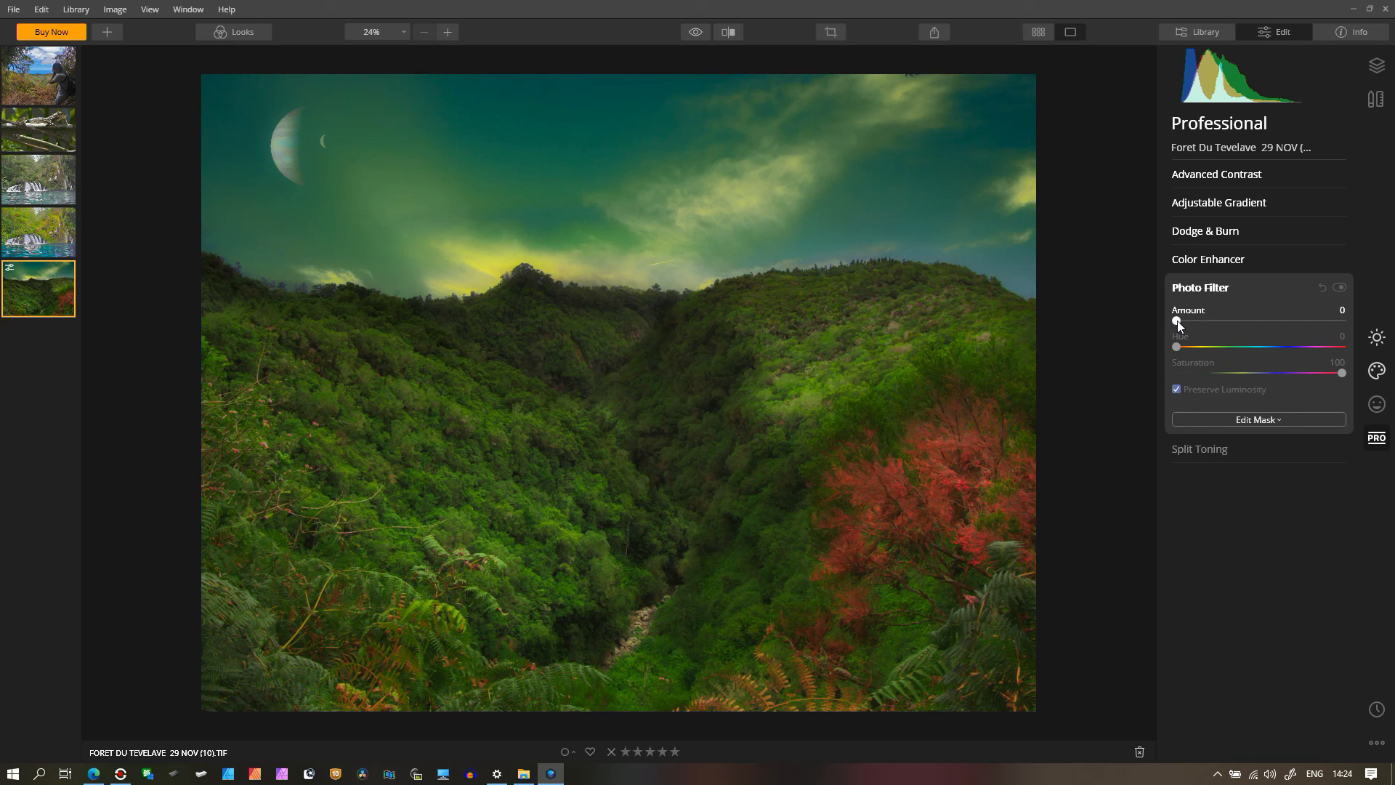
pyautogui.moveTo(1177, 321); pyautogui.dragTo(1292, 312)
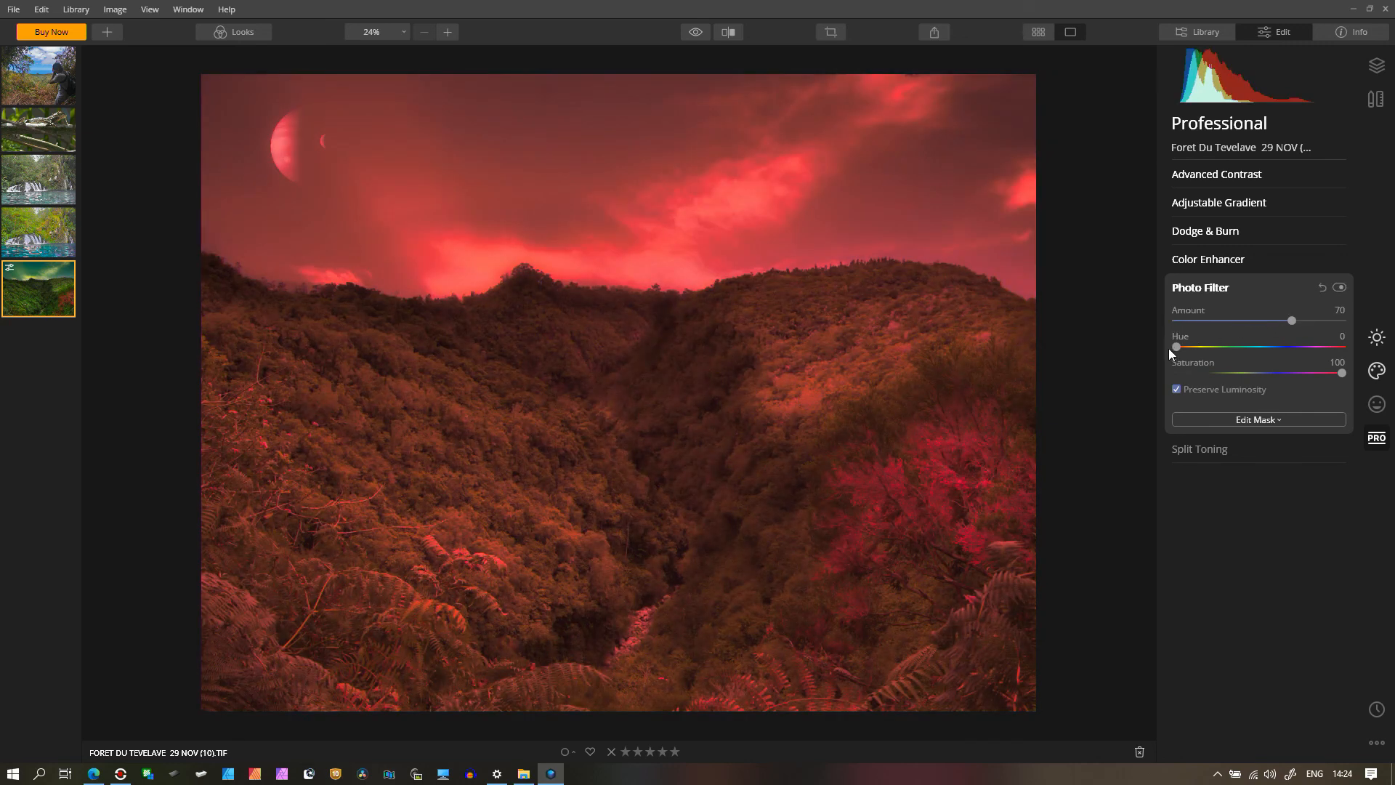
pyautogui.moveTo(1176, 348); pyautogui.dragTo(1112, 356)
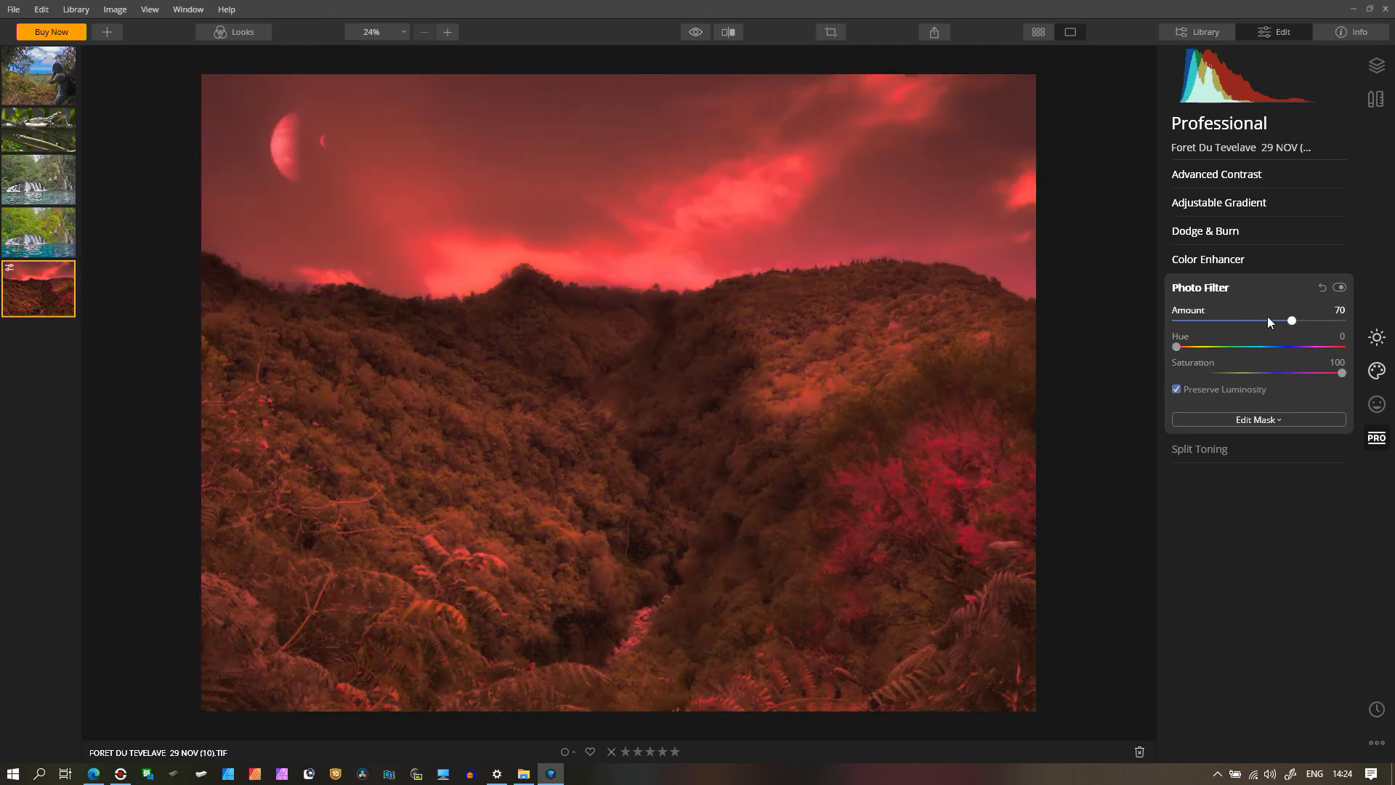
pyautogui.moveTo(1292, 320); pyautogui.dragTo(1127, 346)
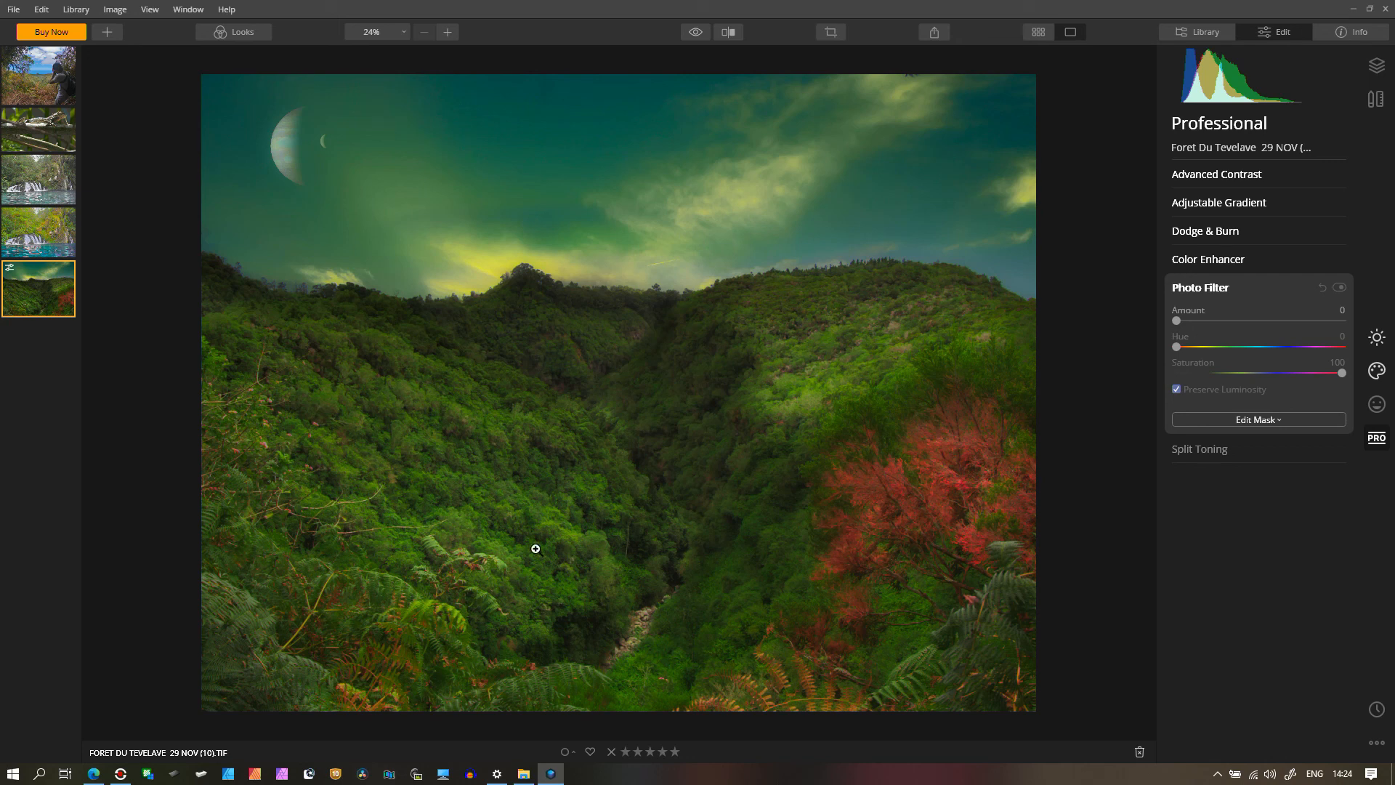
# Examine the Split Toning settings without changing them
pyautogui.click(1190, 450)
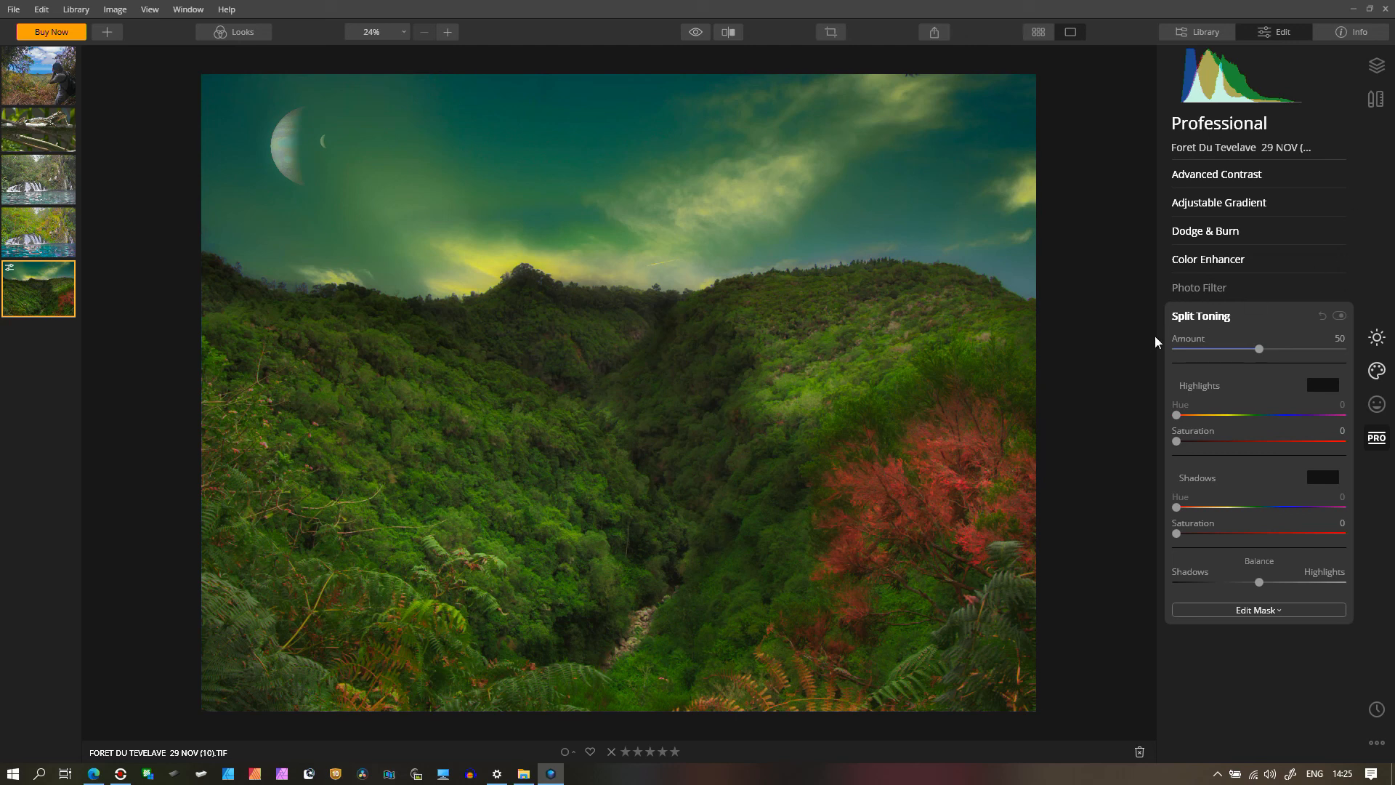
pyautogui.click(1205, 320)
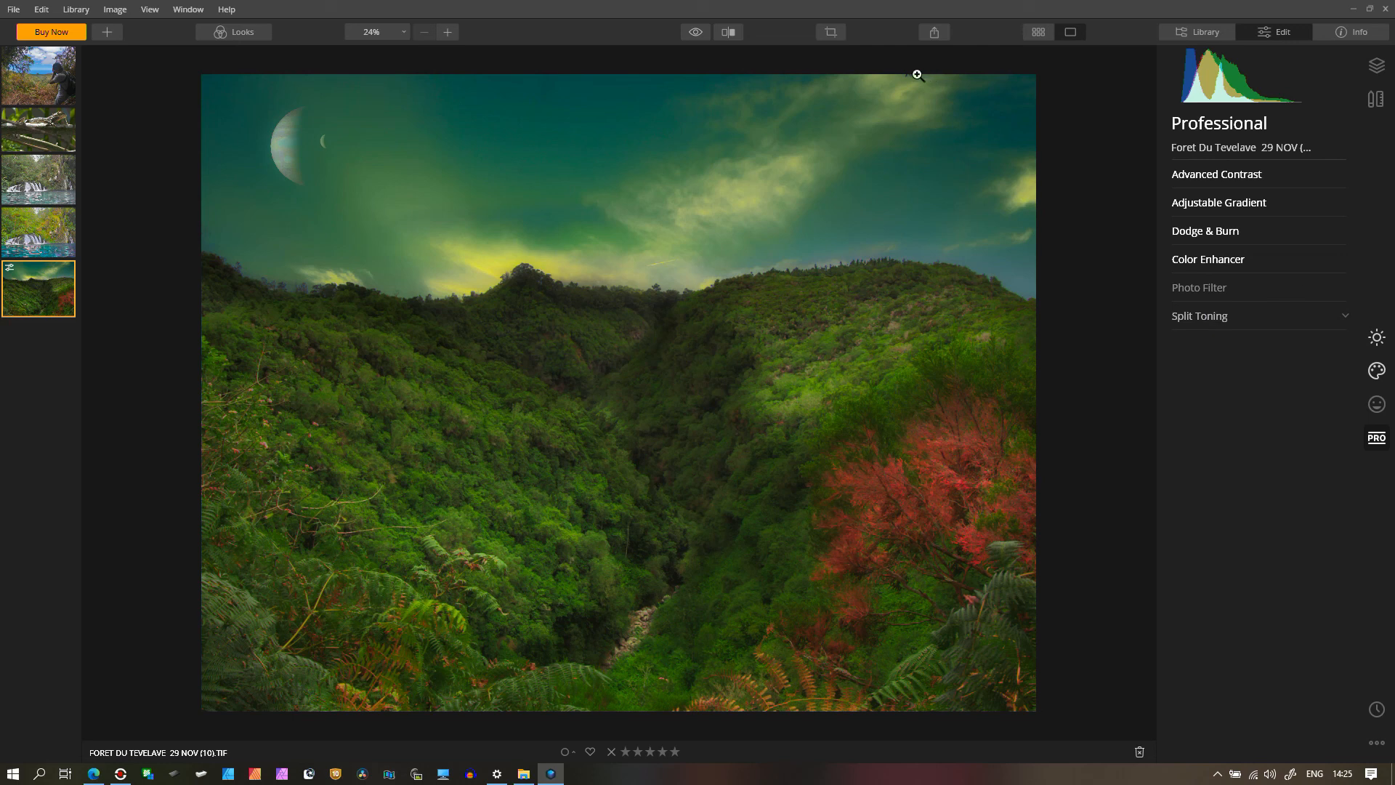
# Compare the edited photo with the original, both as a full preview and in a split before/after view
pyautogui.click(696, 33)
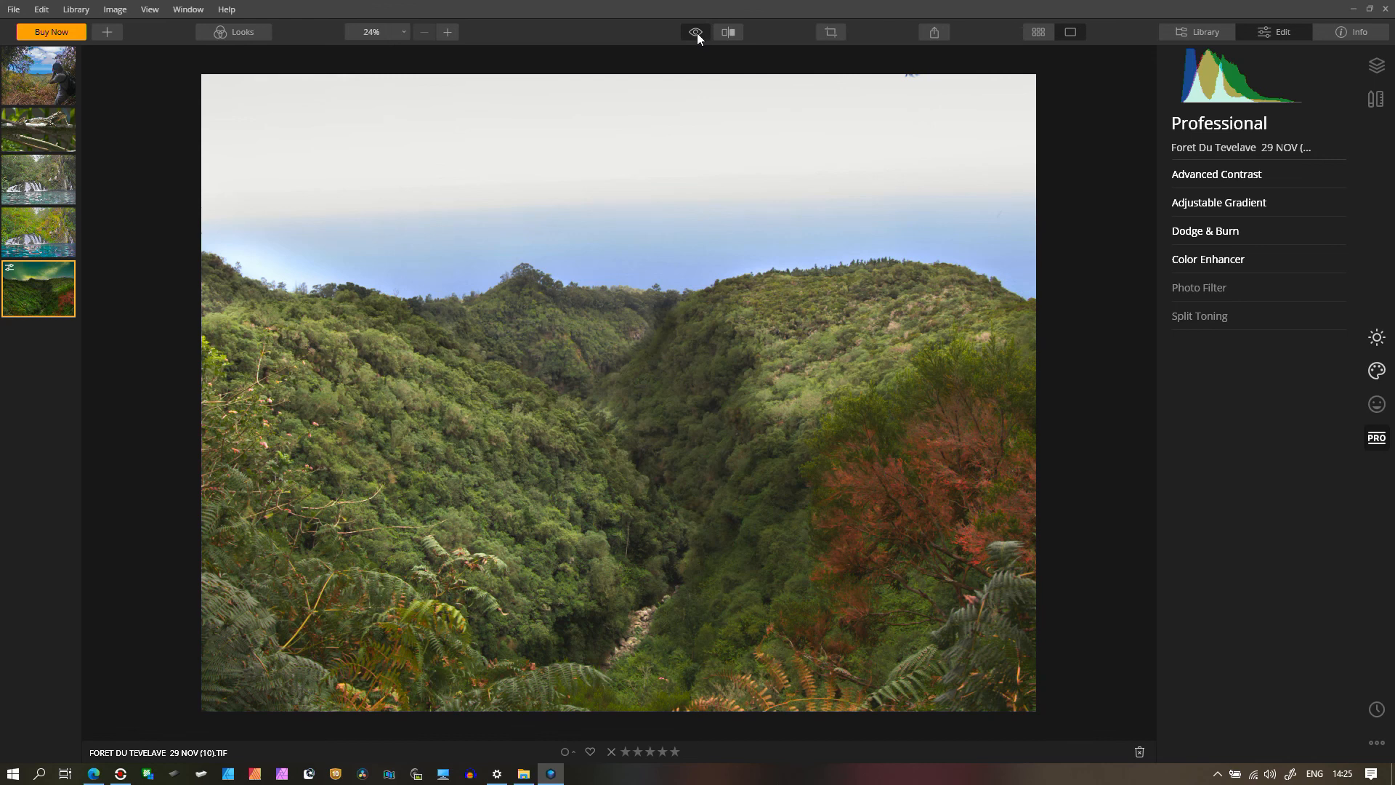
pyautogui.click(696, 33)
pyautogui.click(696, 33)
pyautogui.click(696, 33)
pyautogui.click(696, 33)
pyautogui.click(696, 33)
pyautogui.click(735, 30)
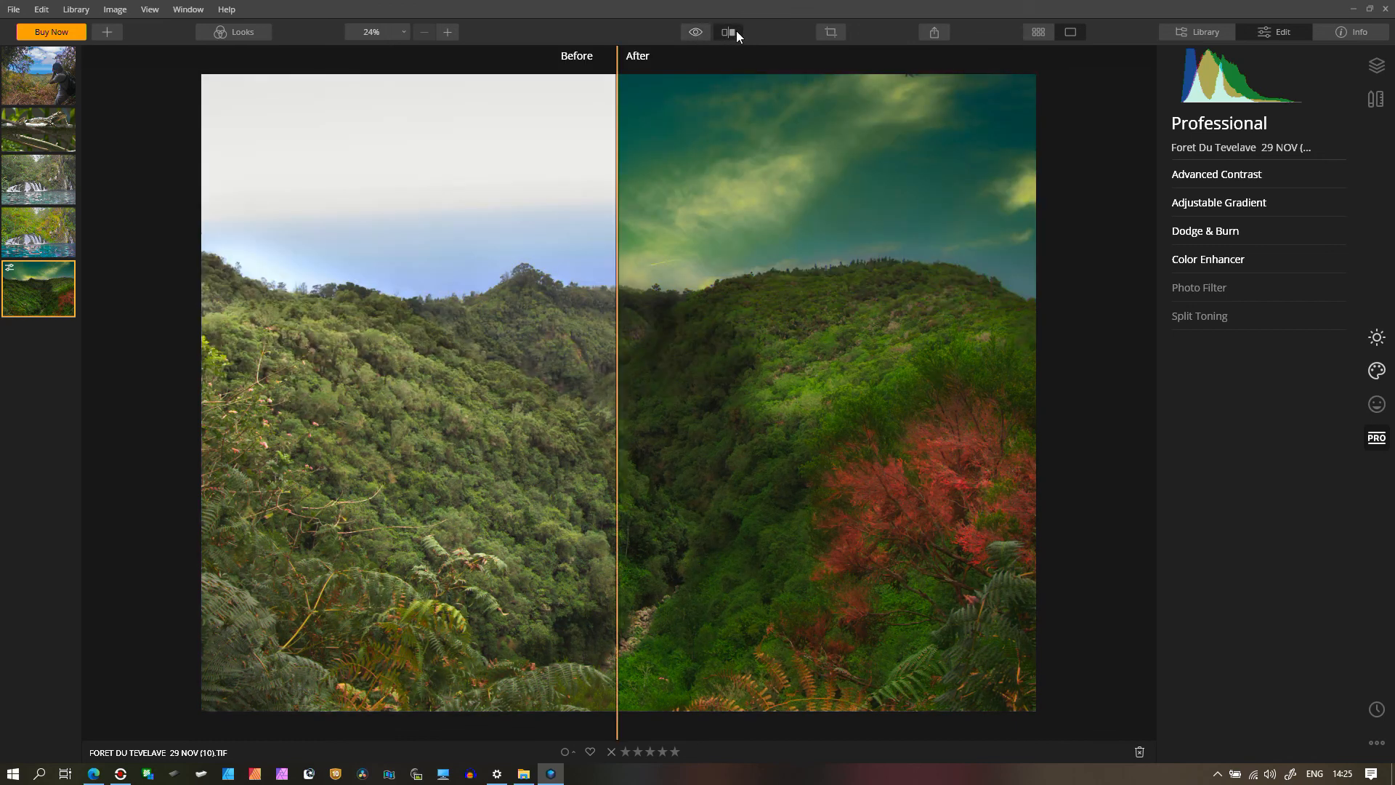
pyautogui.moveTo(617, 479); pyautogui.dragTo(644, 549)
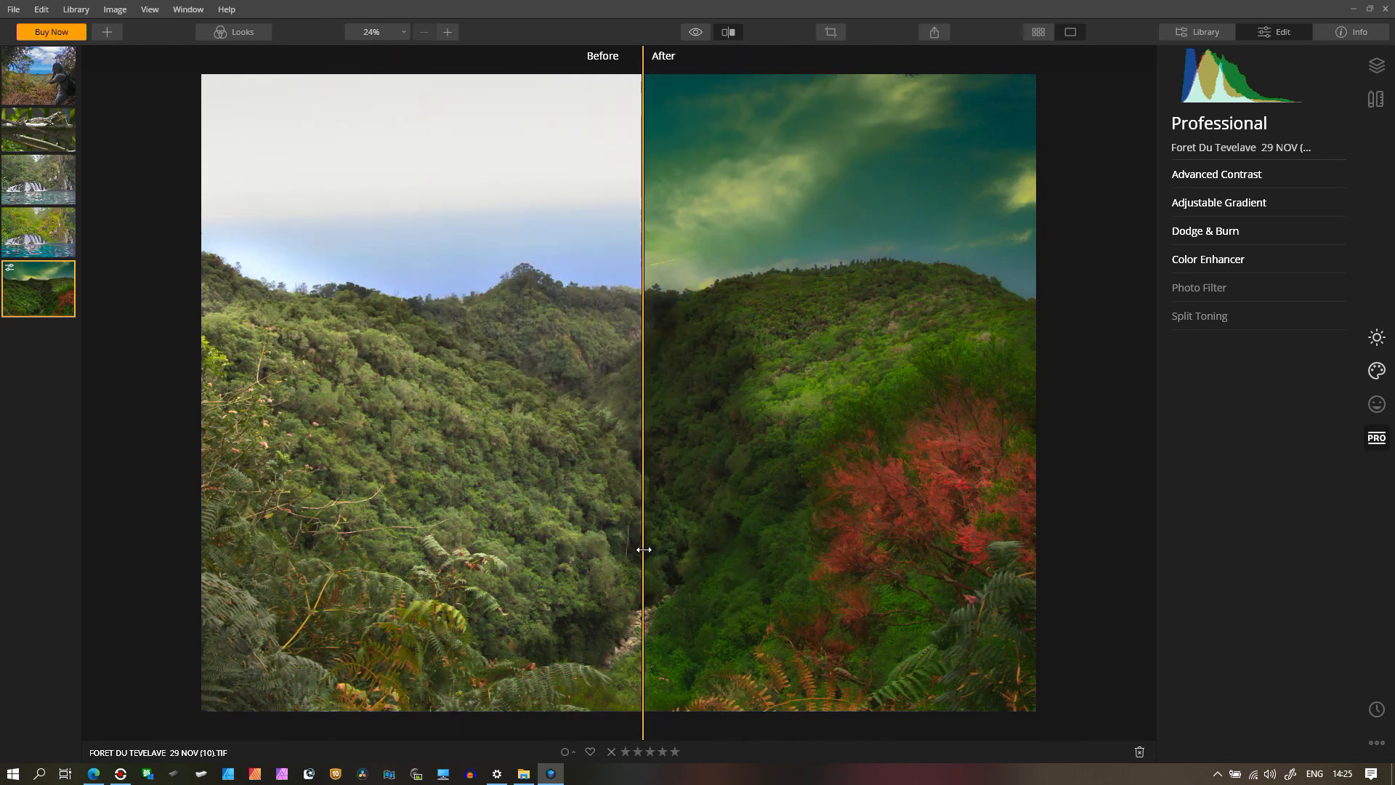
pyautogui.click(726, 35)
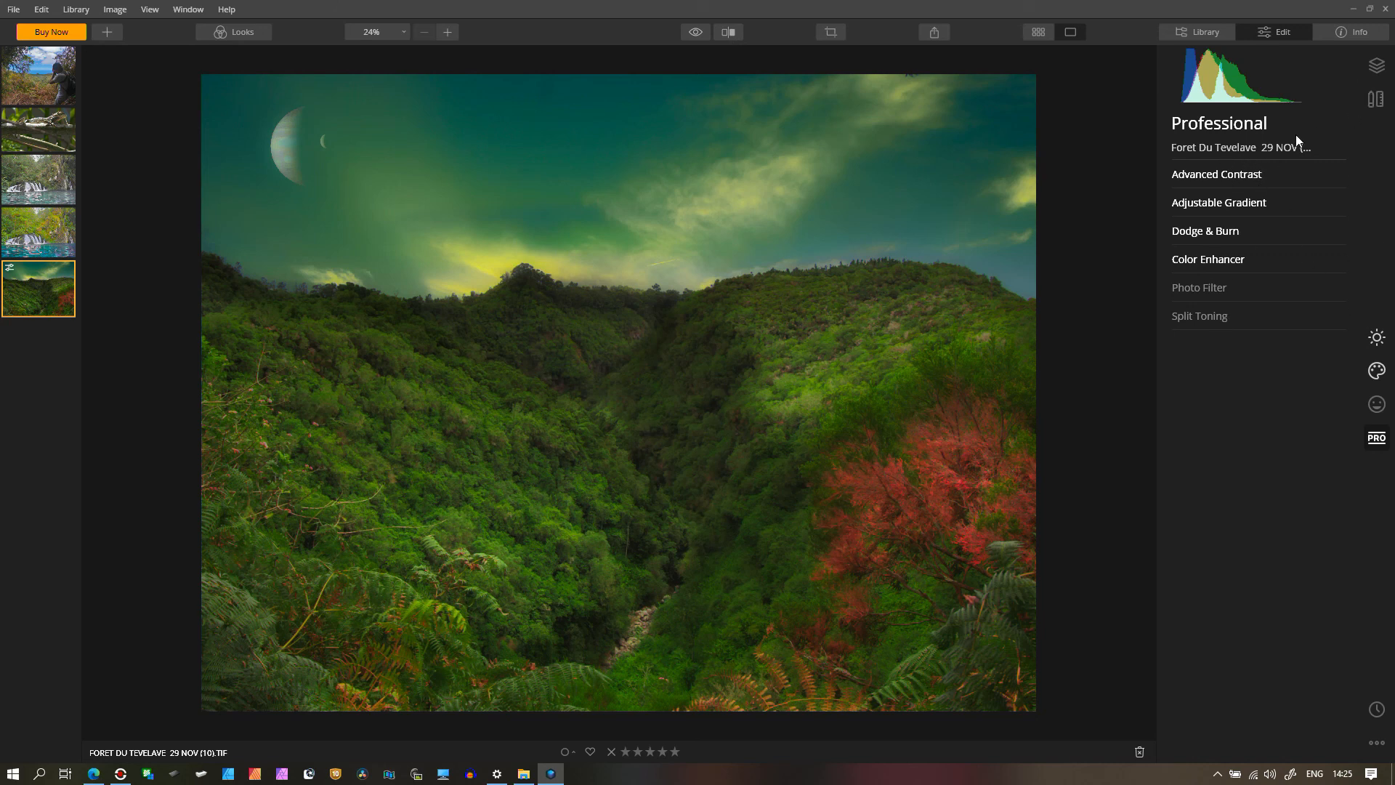
# Return to the Essentials tools and look over the Light settings without changing them
pyautogui.click(1371, 339)
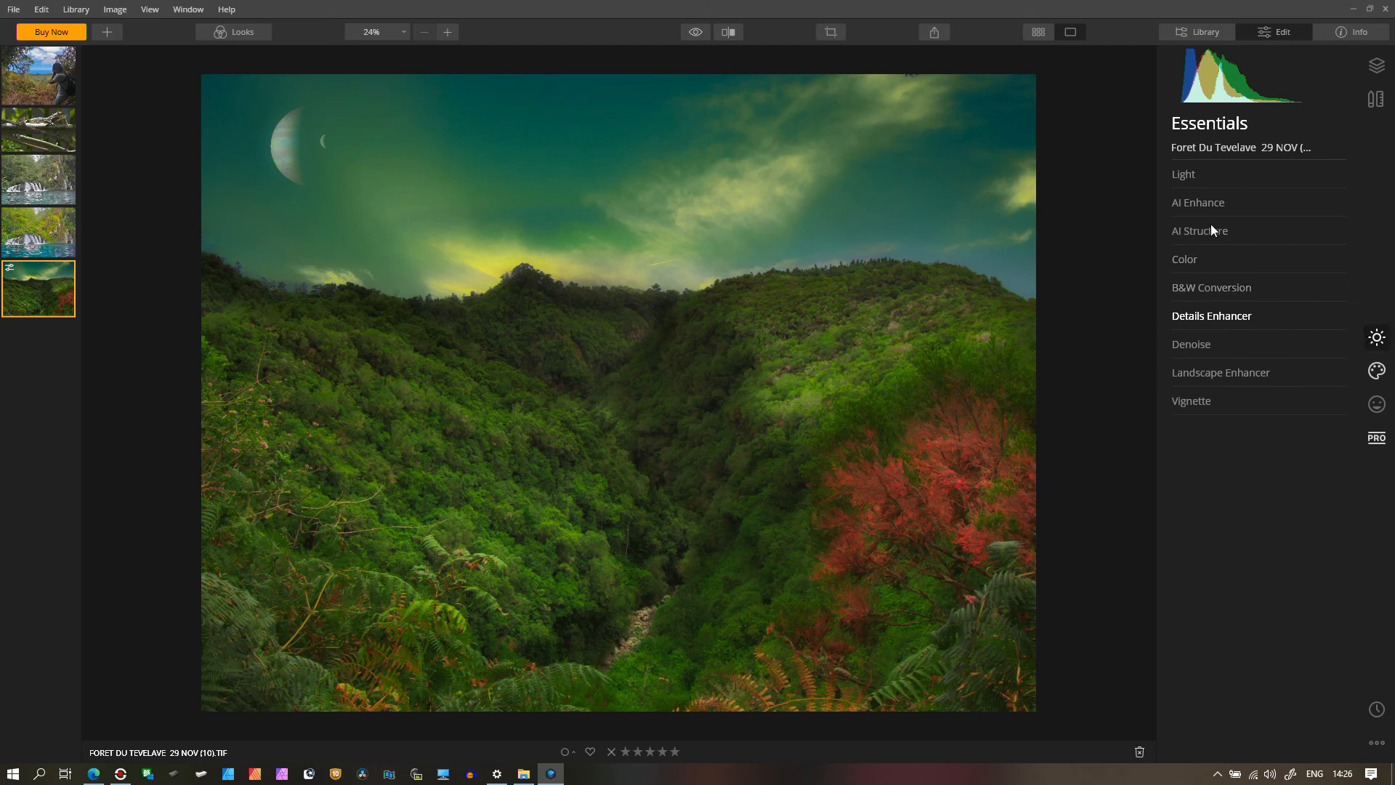
pyautogui.click(1217, 175)
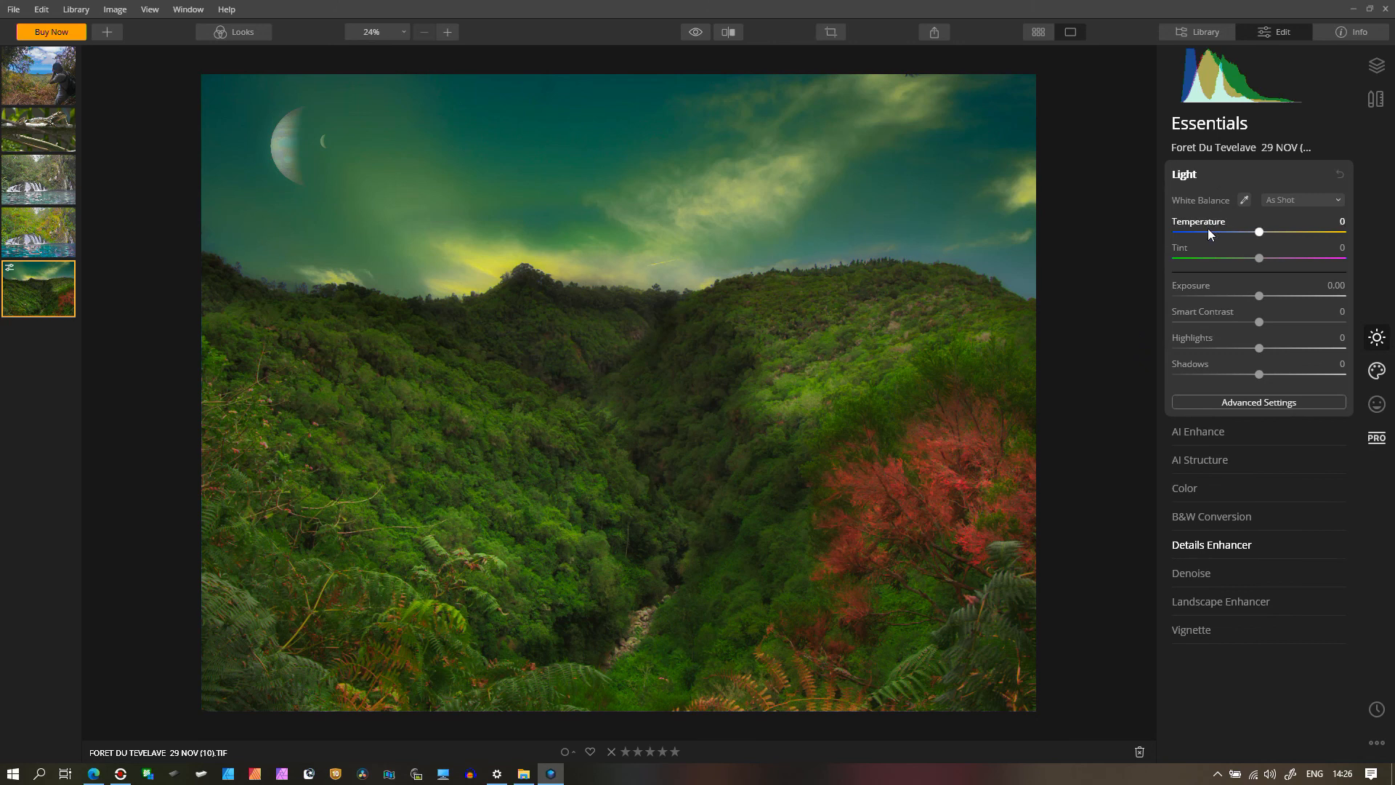
pyautogui.click(1223, 171)
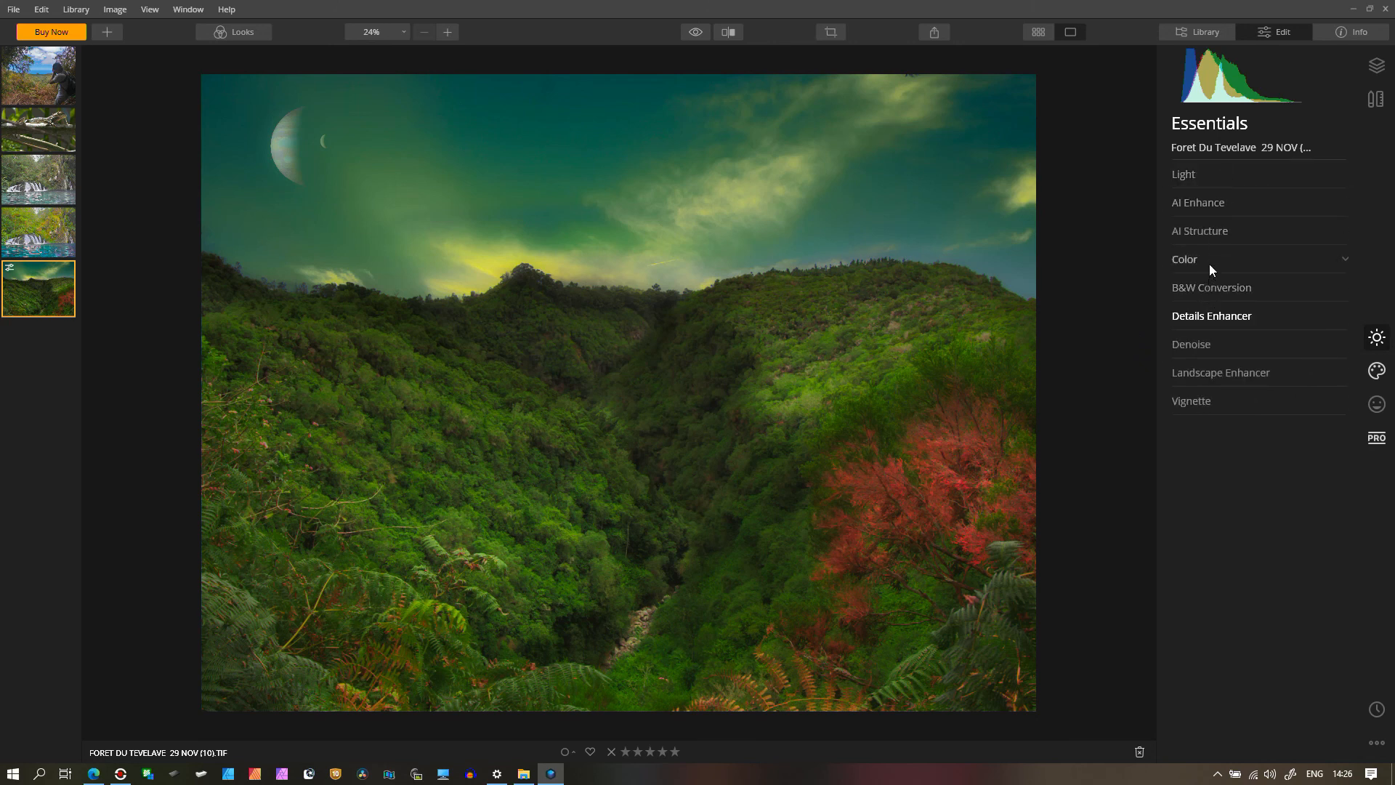
# Try the AI Sky Enhancer at 83 and return it to 0
pyautogui.click(1220, 204)
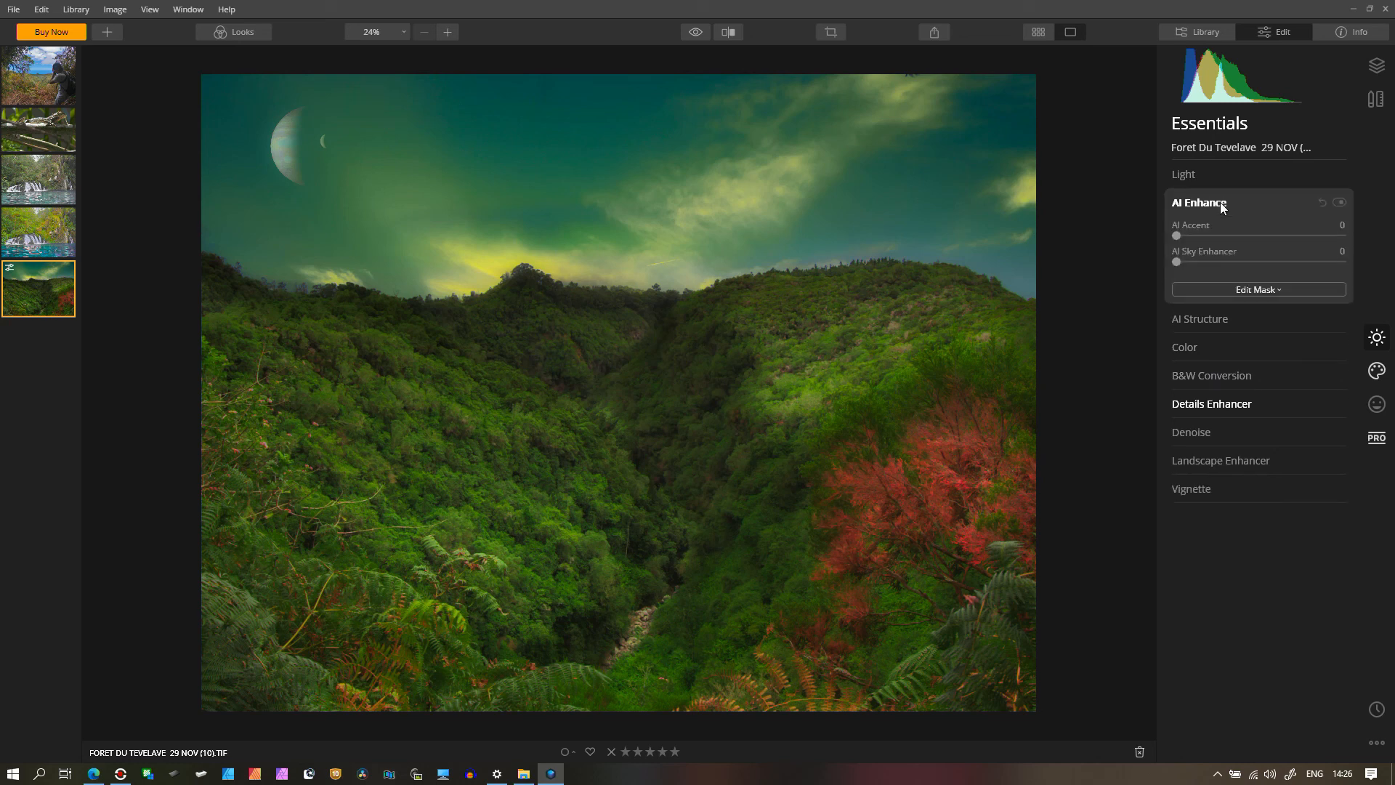
pyautogui.moveTo(1178, 262); pyautogui.dragTo(1292, 263)
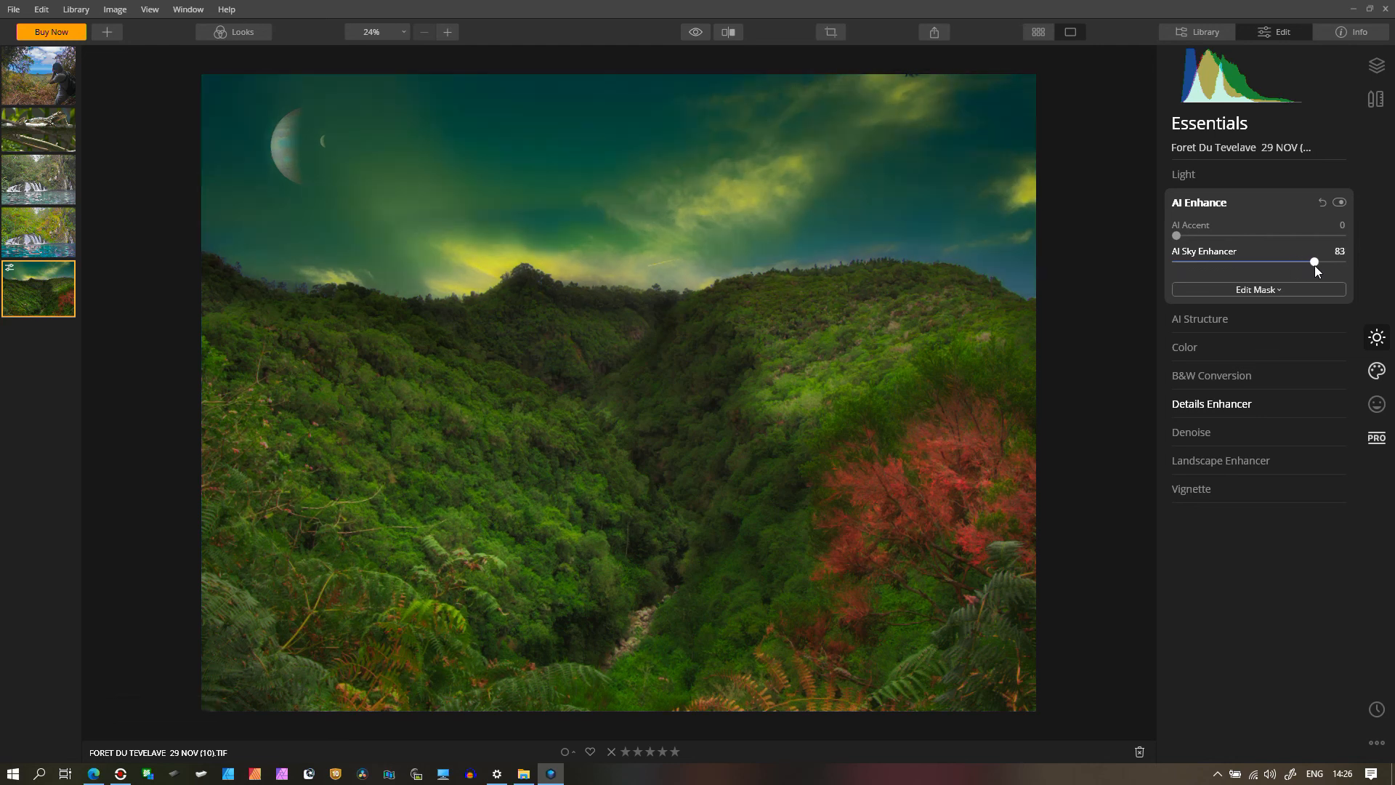
pyautogui.moveTo(1315, 264); pyautogui.dragTo(1168, 266)
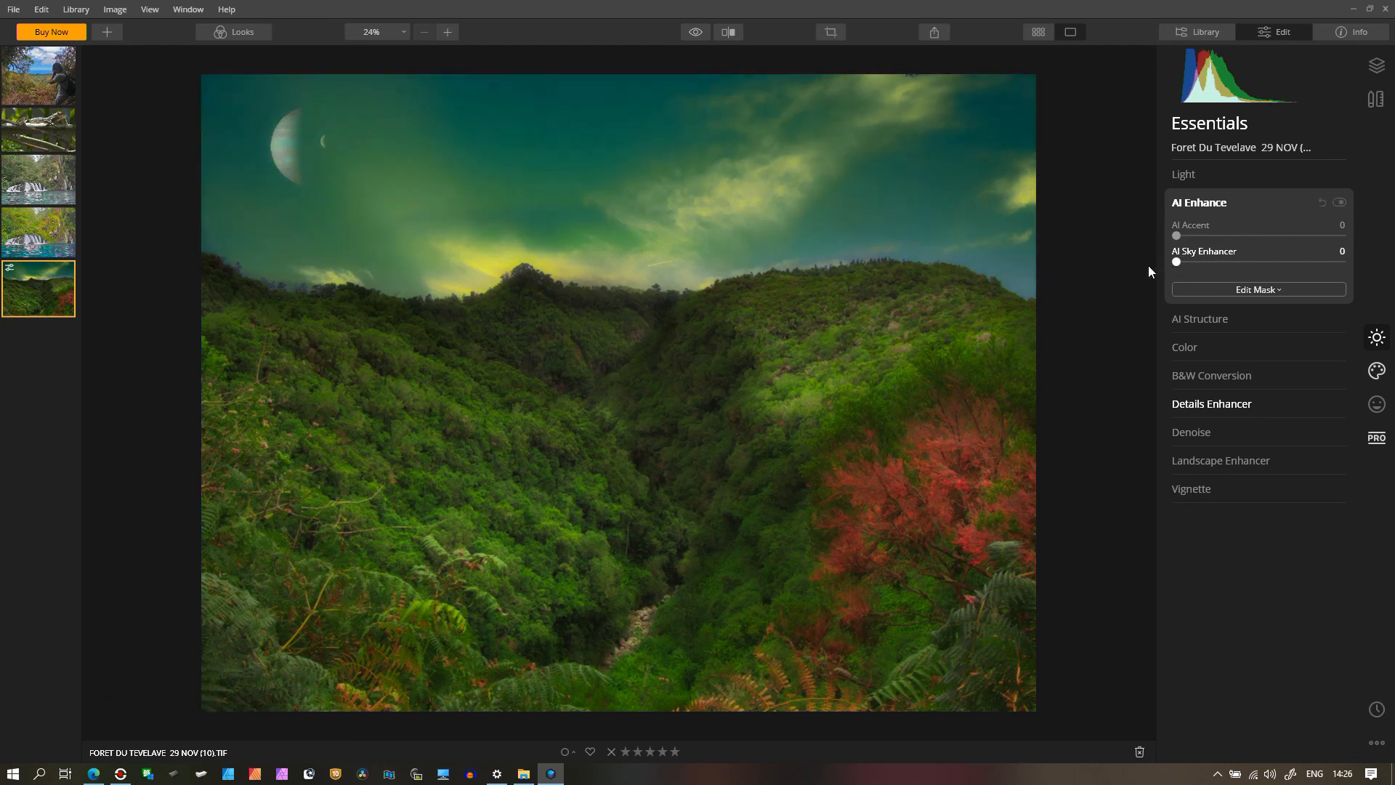
# Open the Light tool's settings
pyautogui.click(1212, 176)
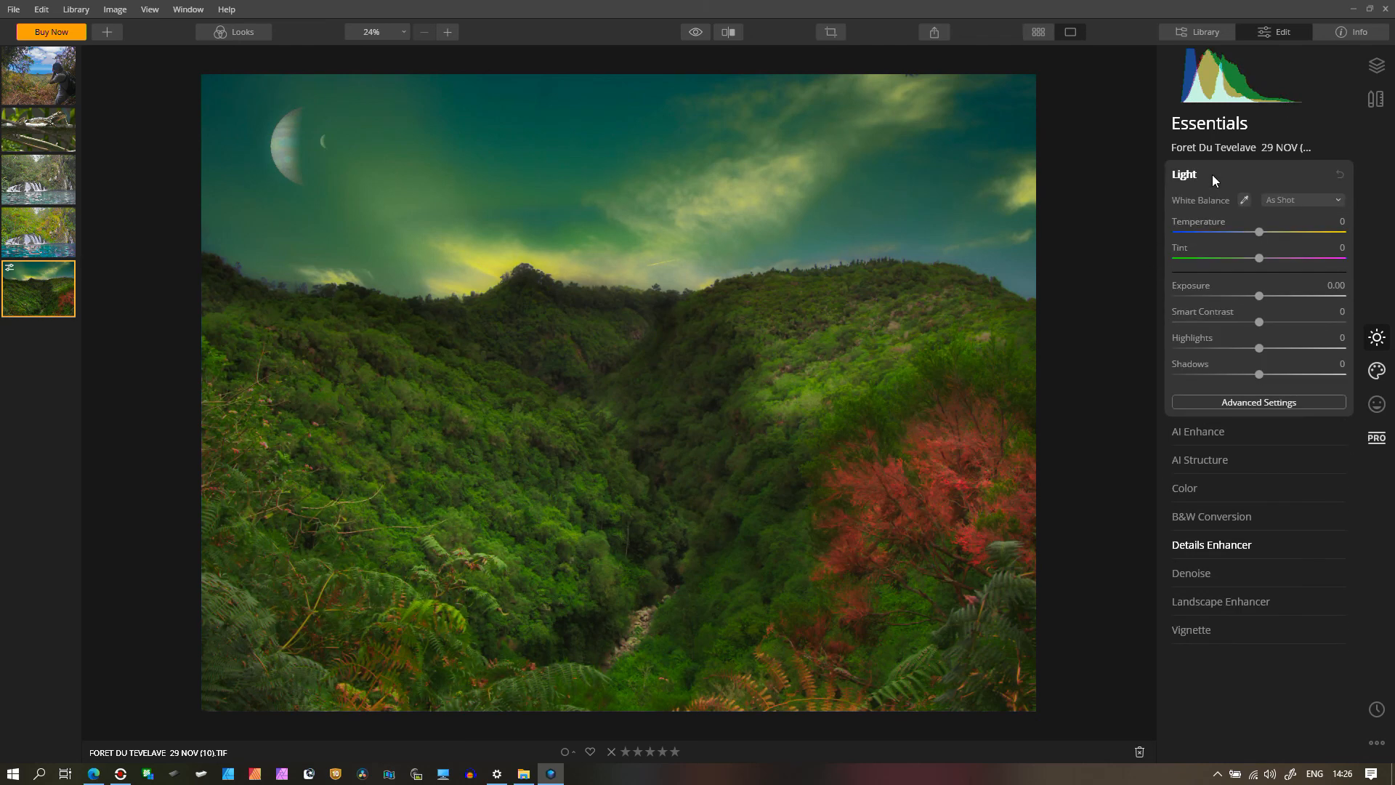